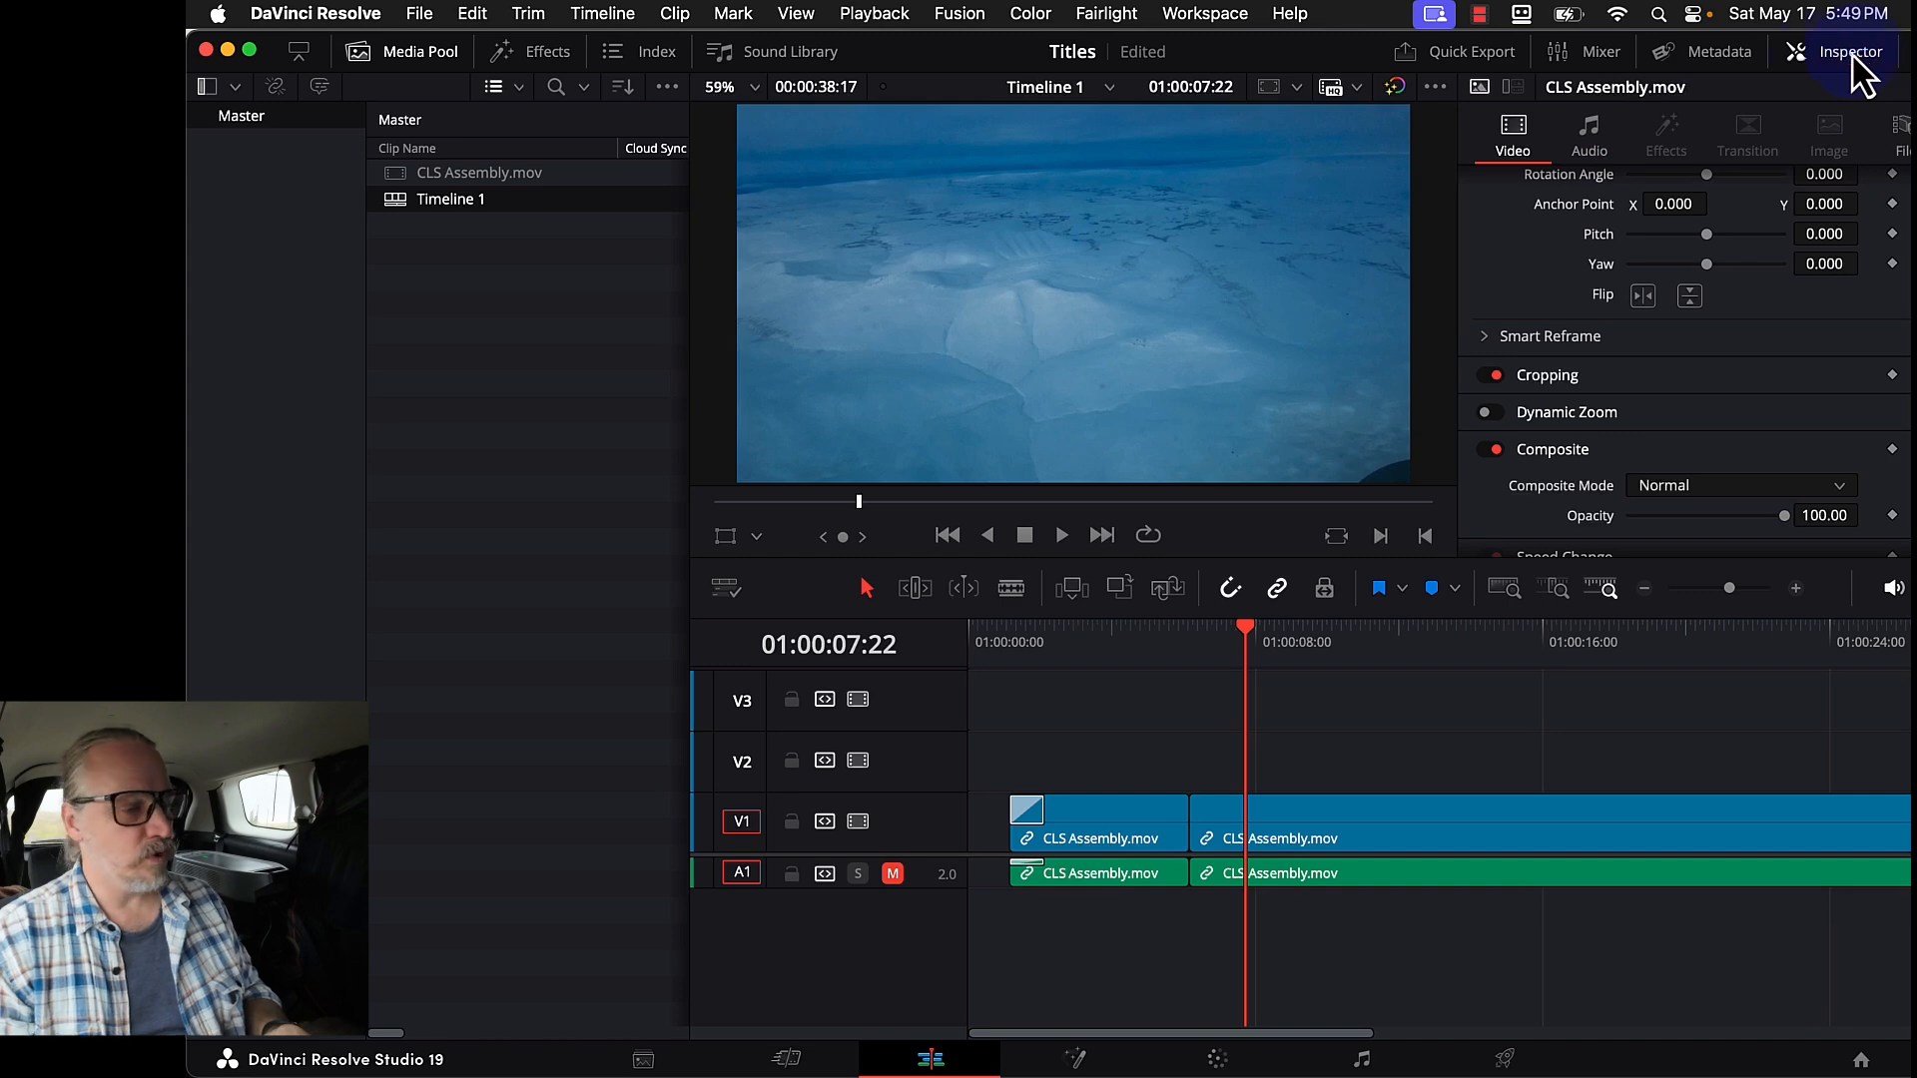
- Hide the Media Pool, open the Effects library and browse its Toolbox categories, ending on Titles
click(411, 51)
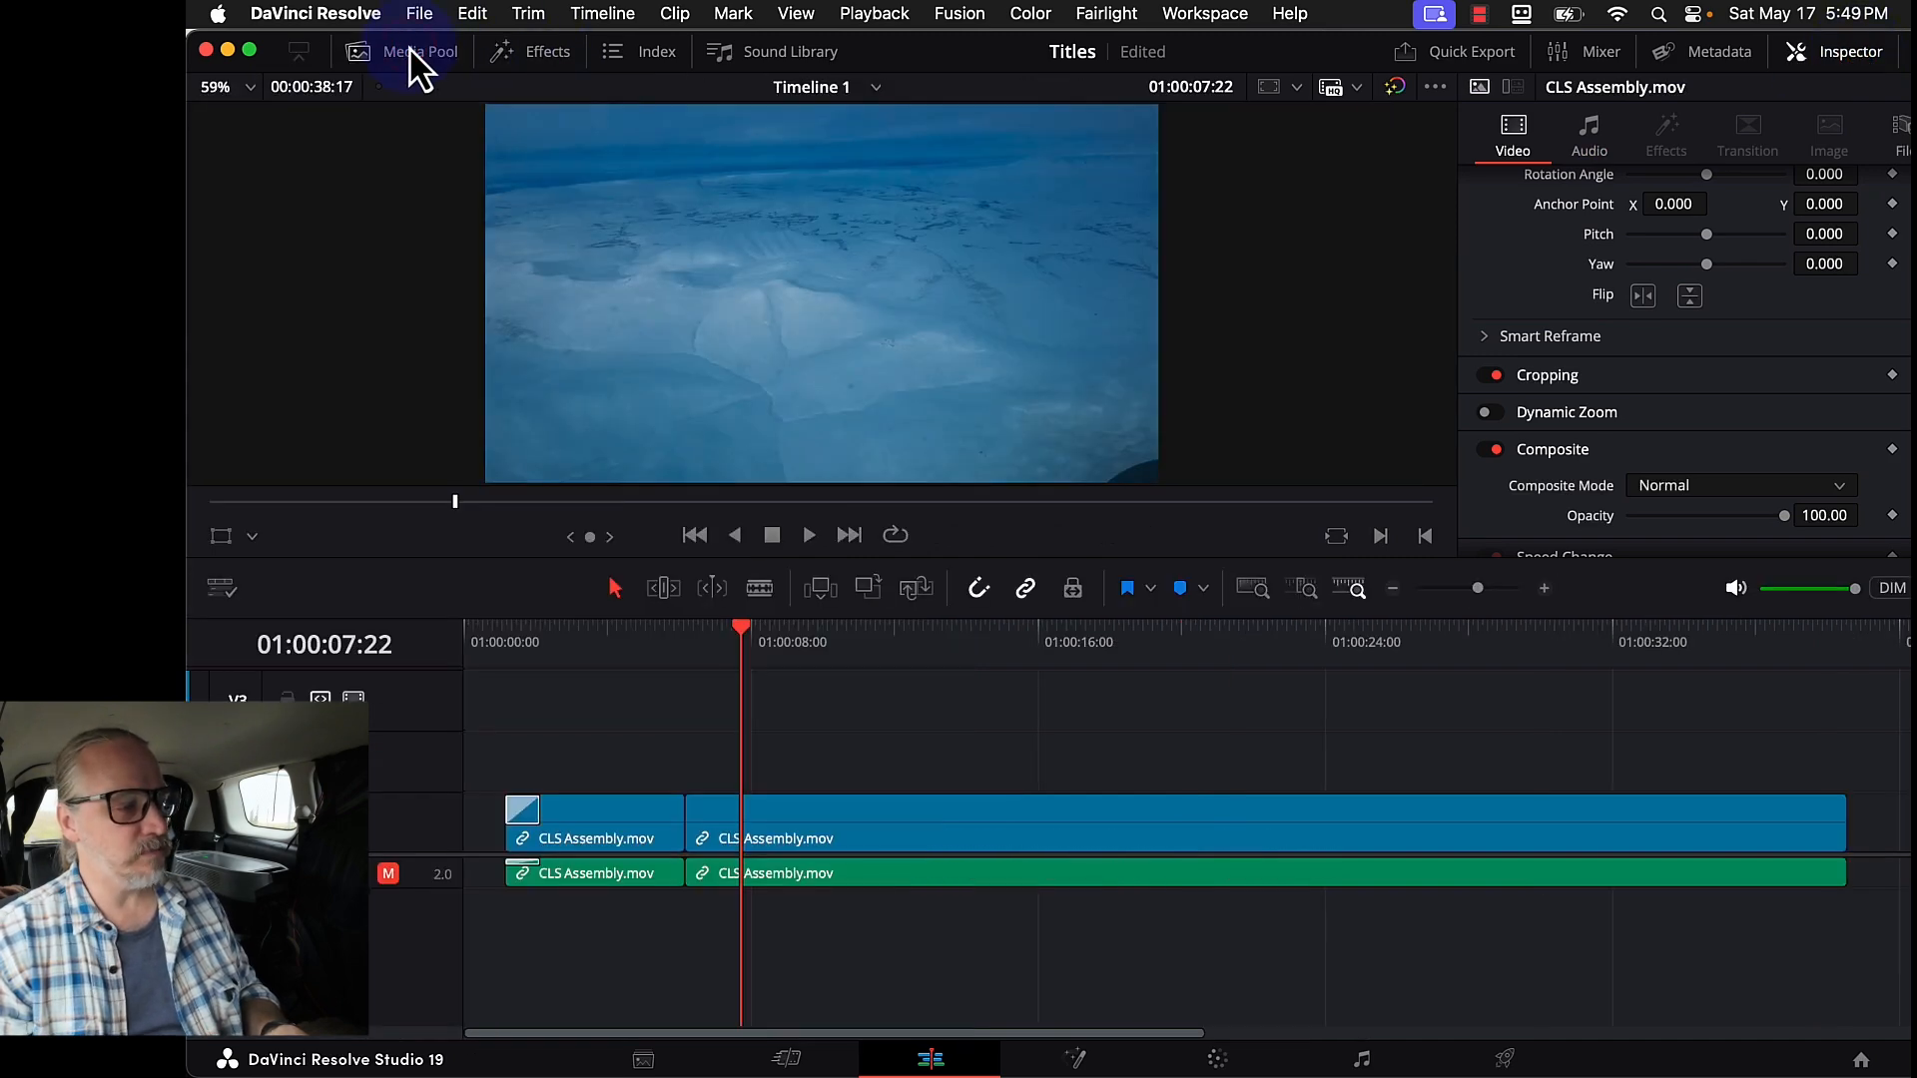
click(546, 55)
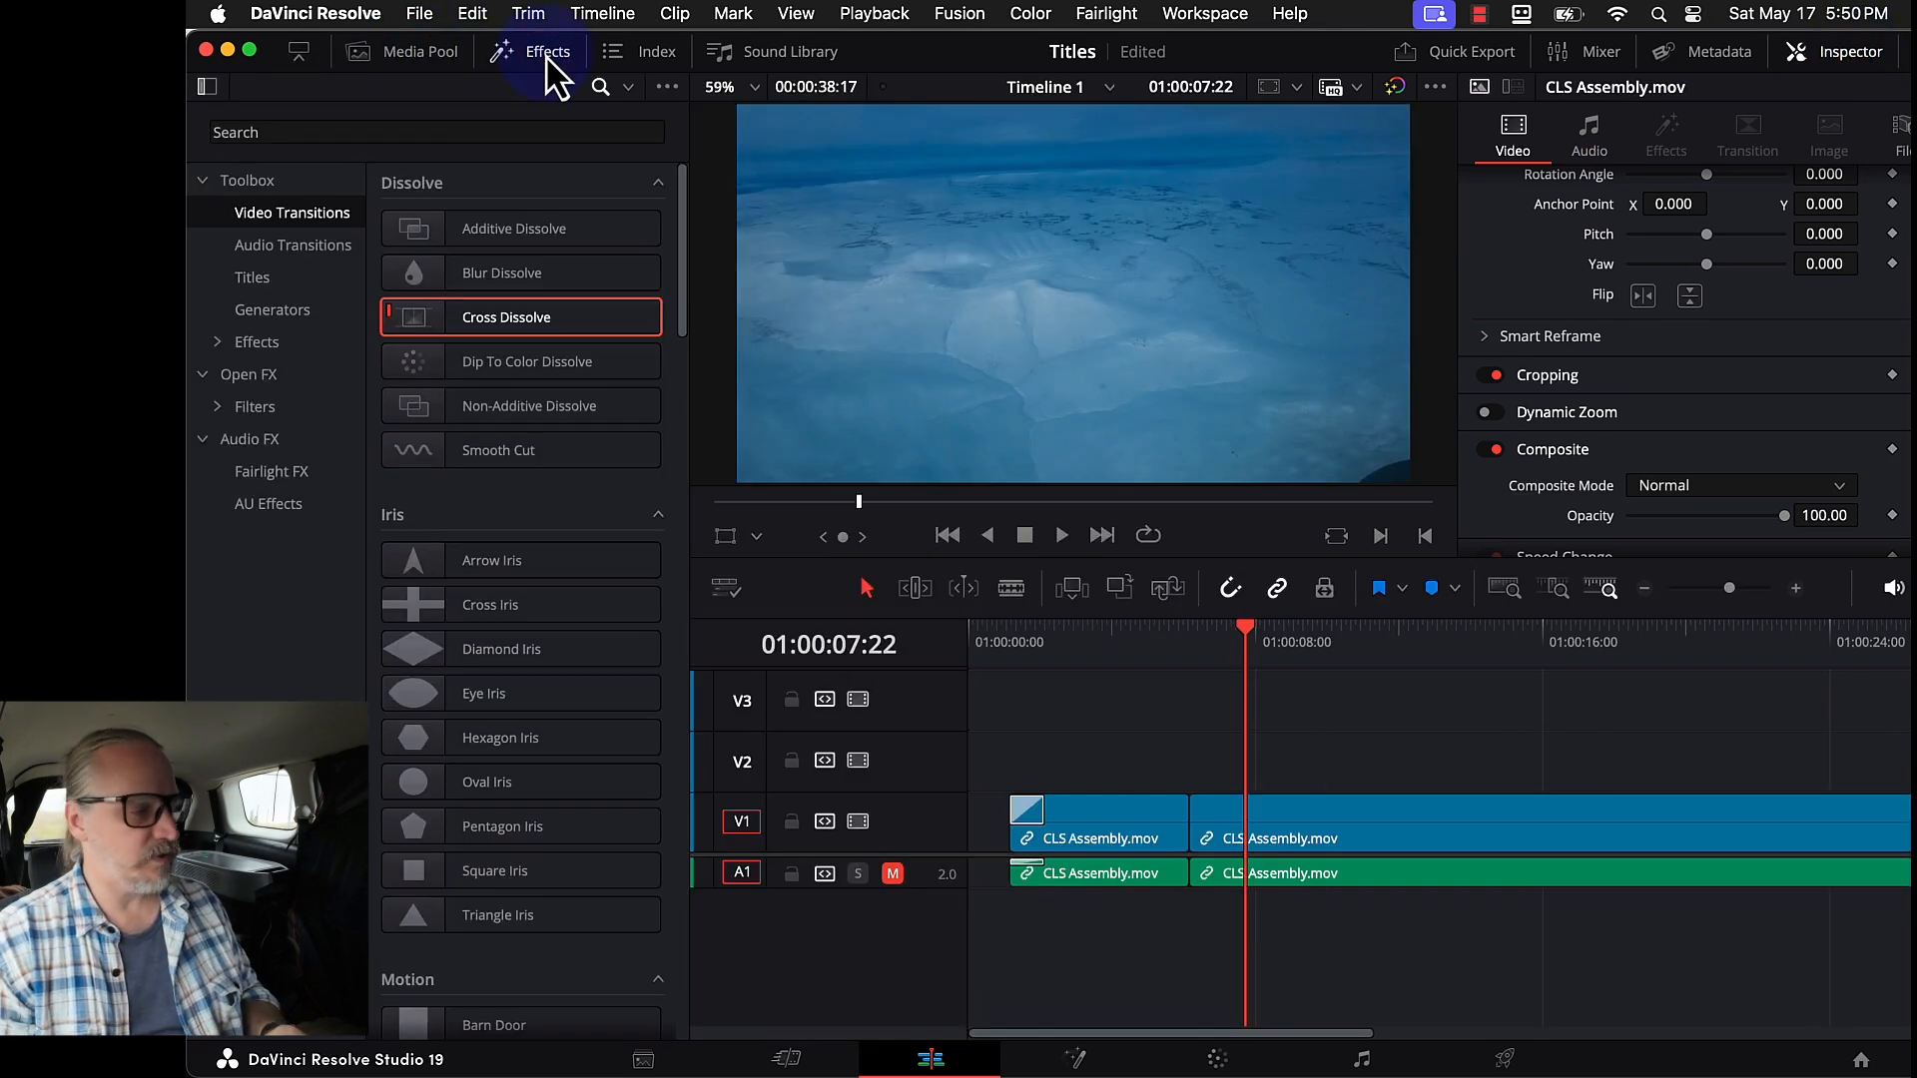
click(285, 248)
click(256, 278)
click(265, 310)
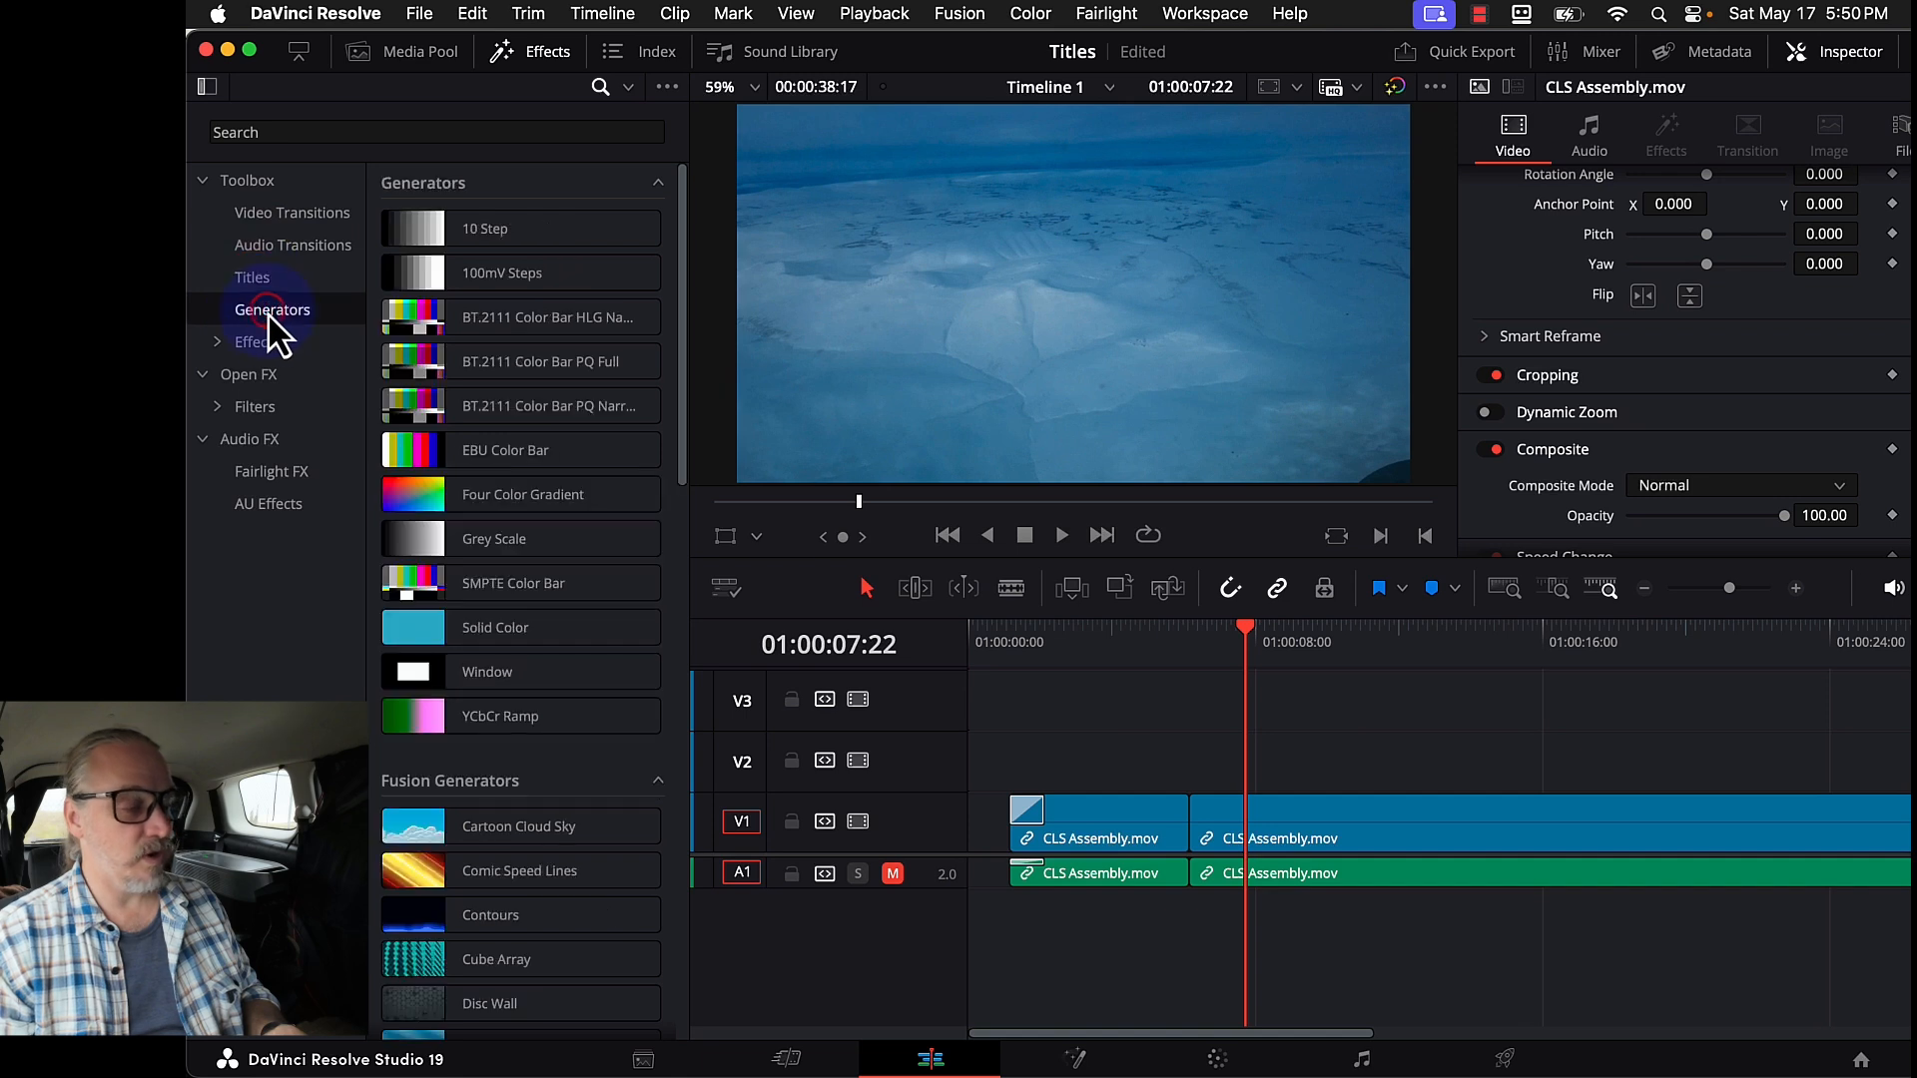
click(255, 341)
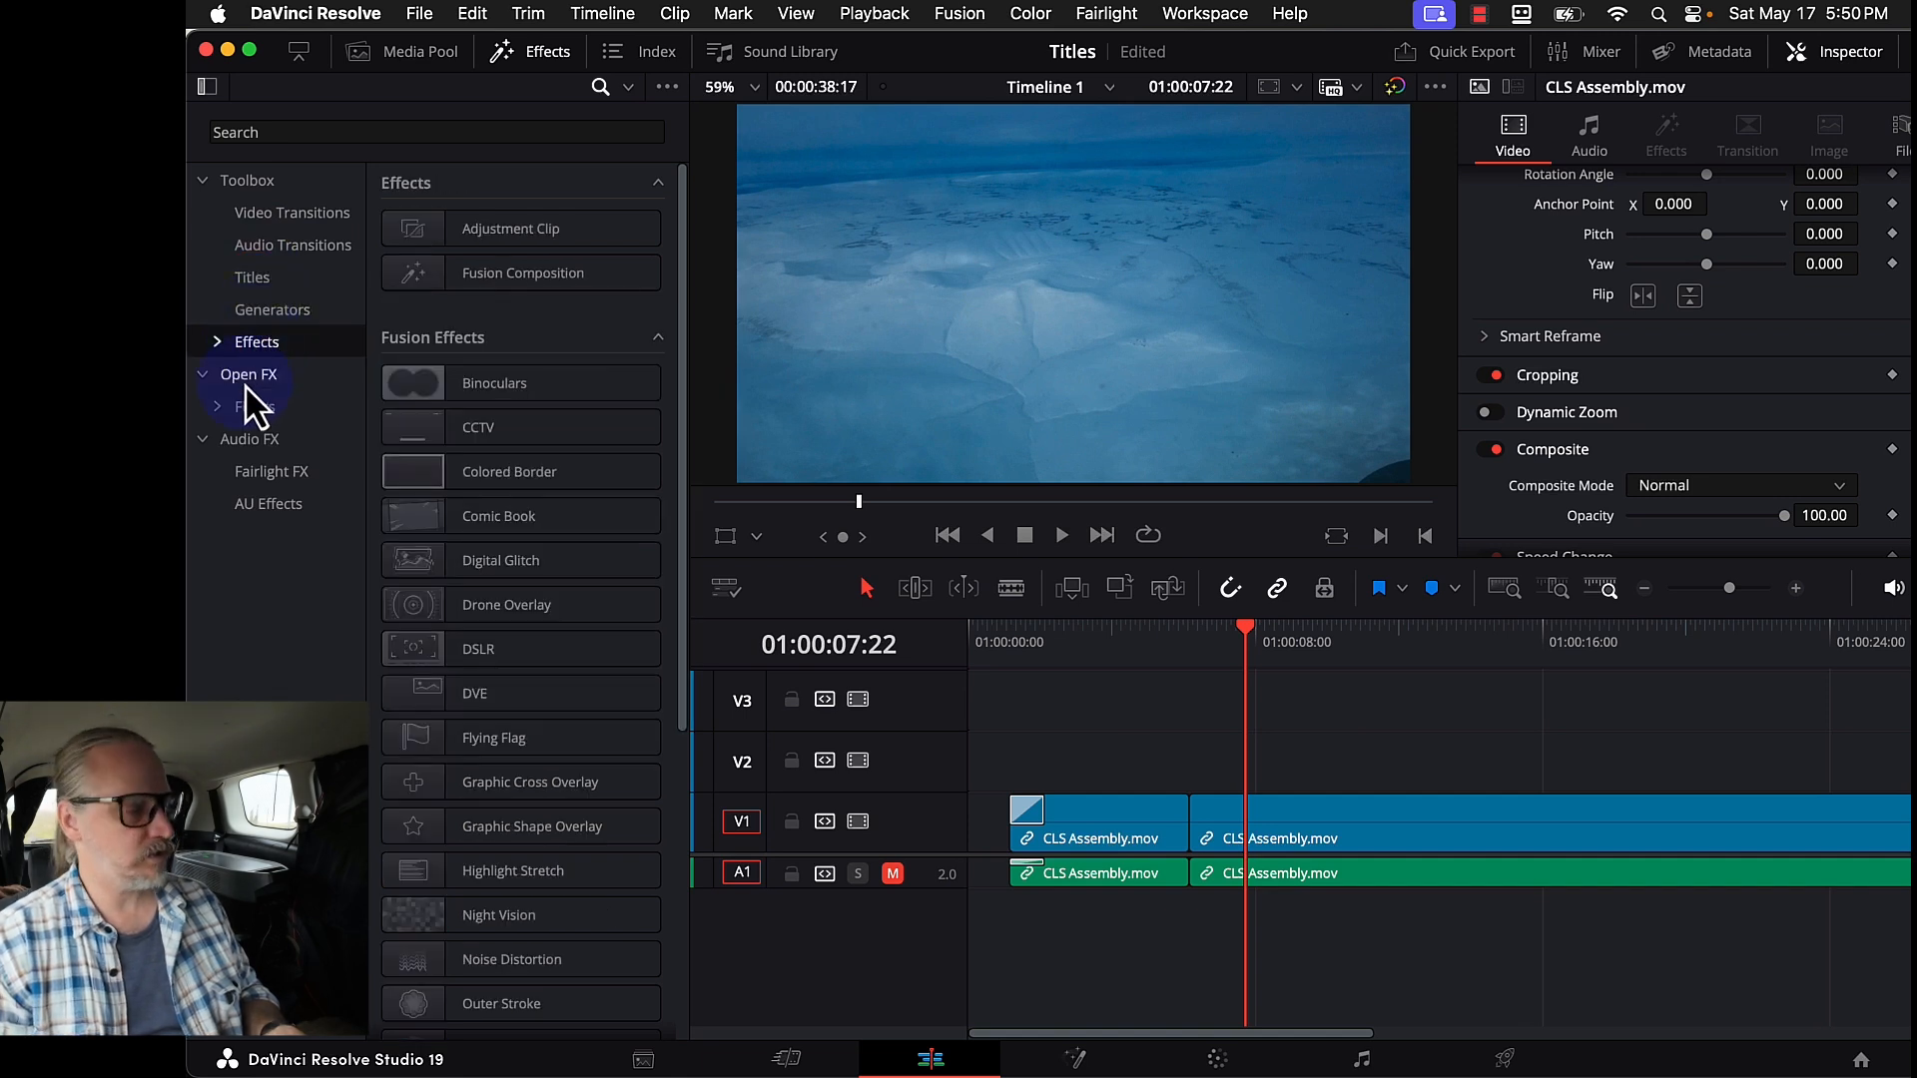
click(256, 279)
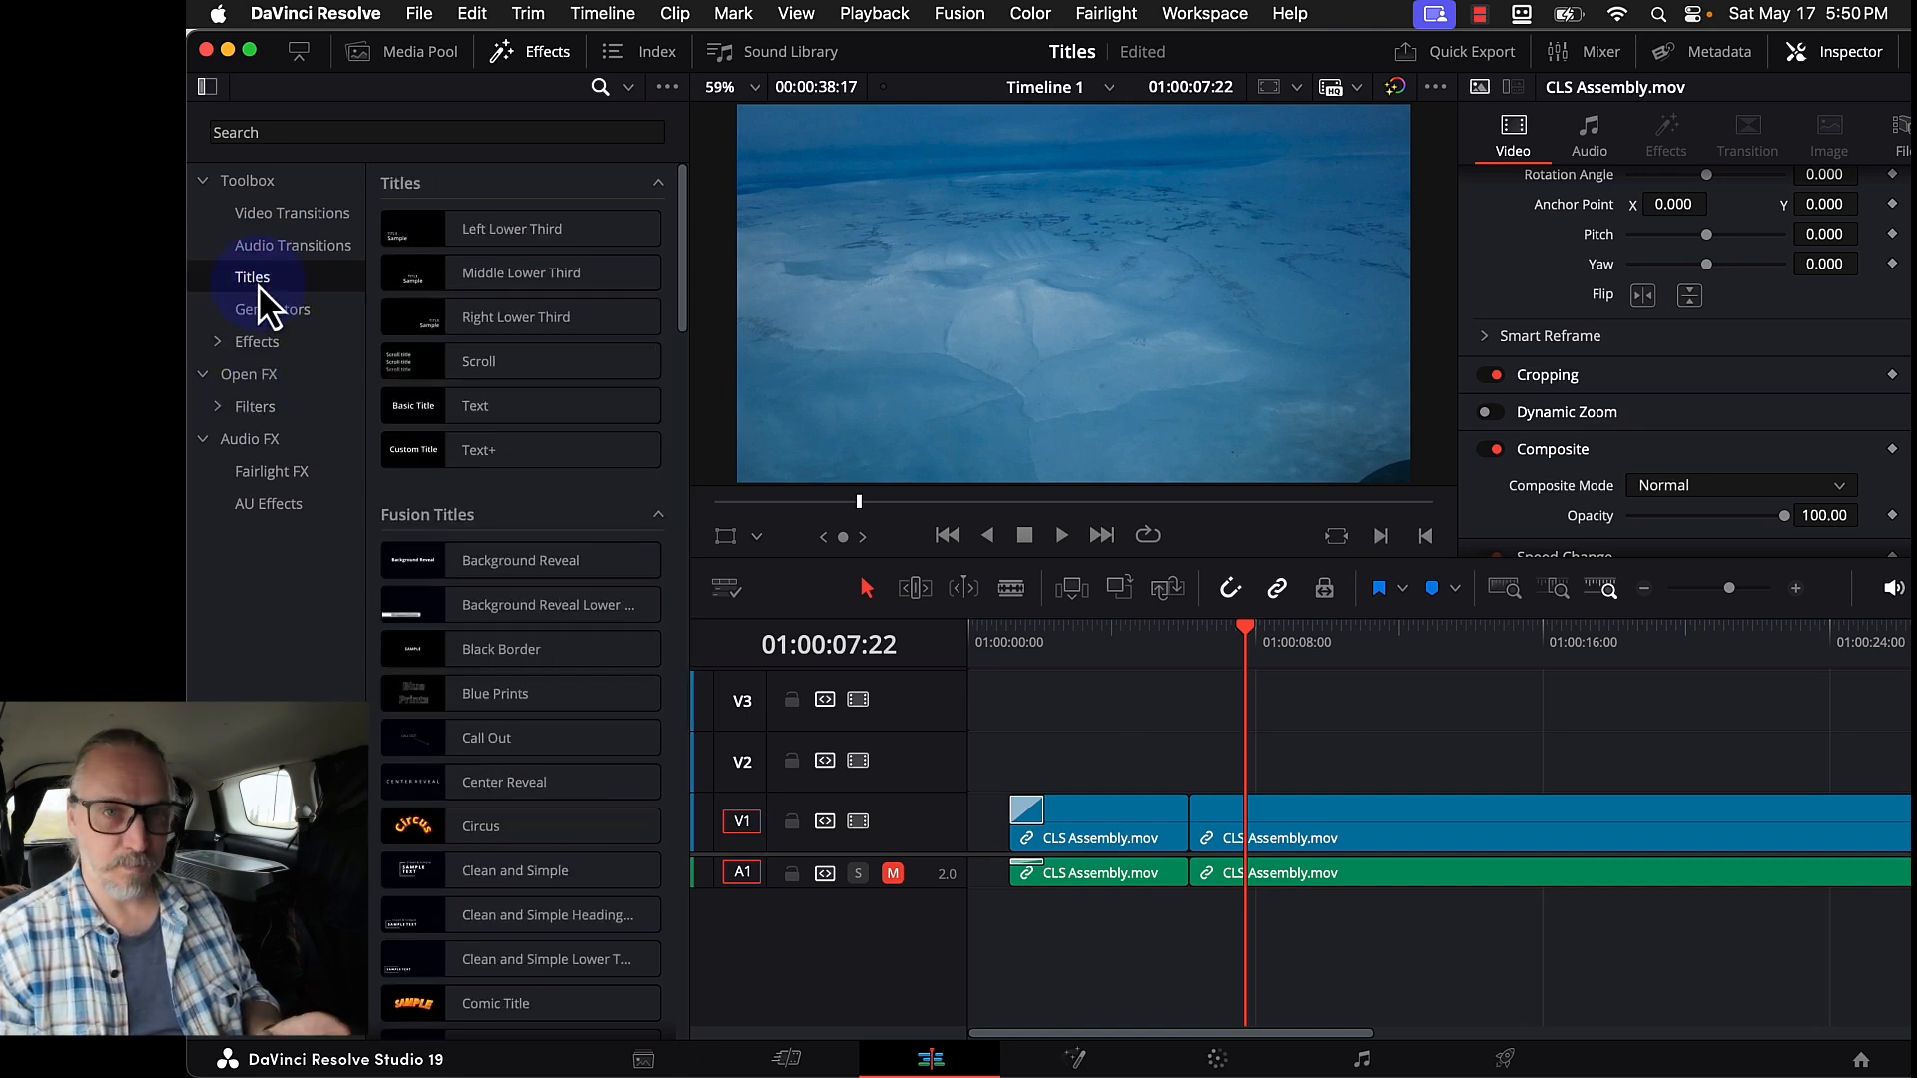
- Preview the Middle Lower Third, Call Out and Text Box titles in the list
click(516, 275)
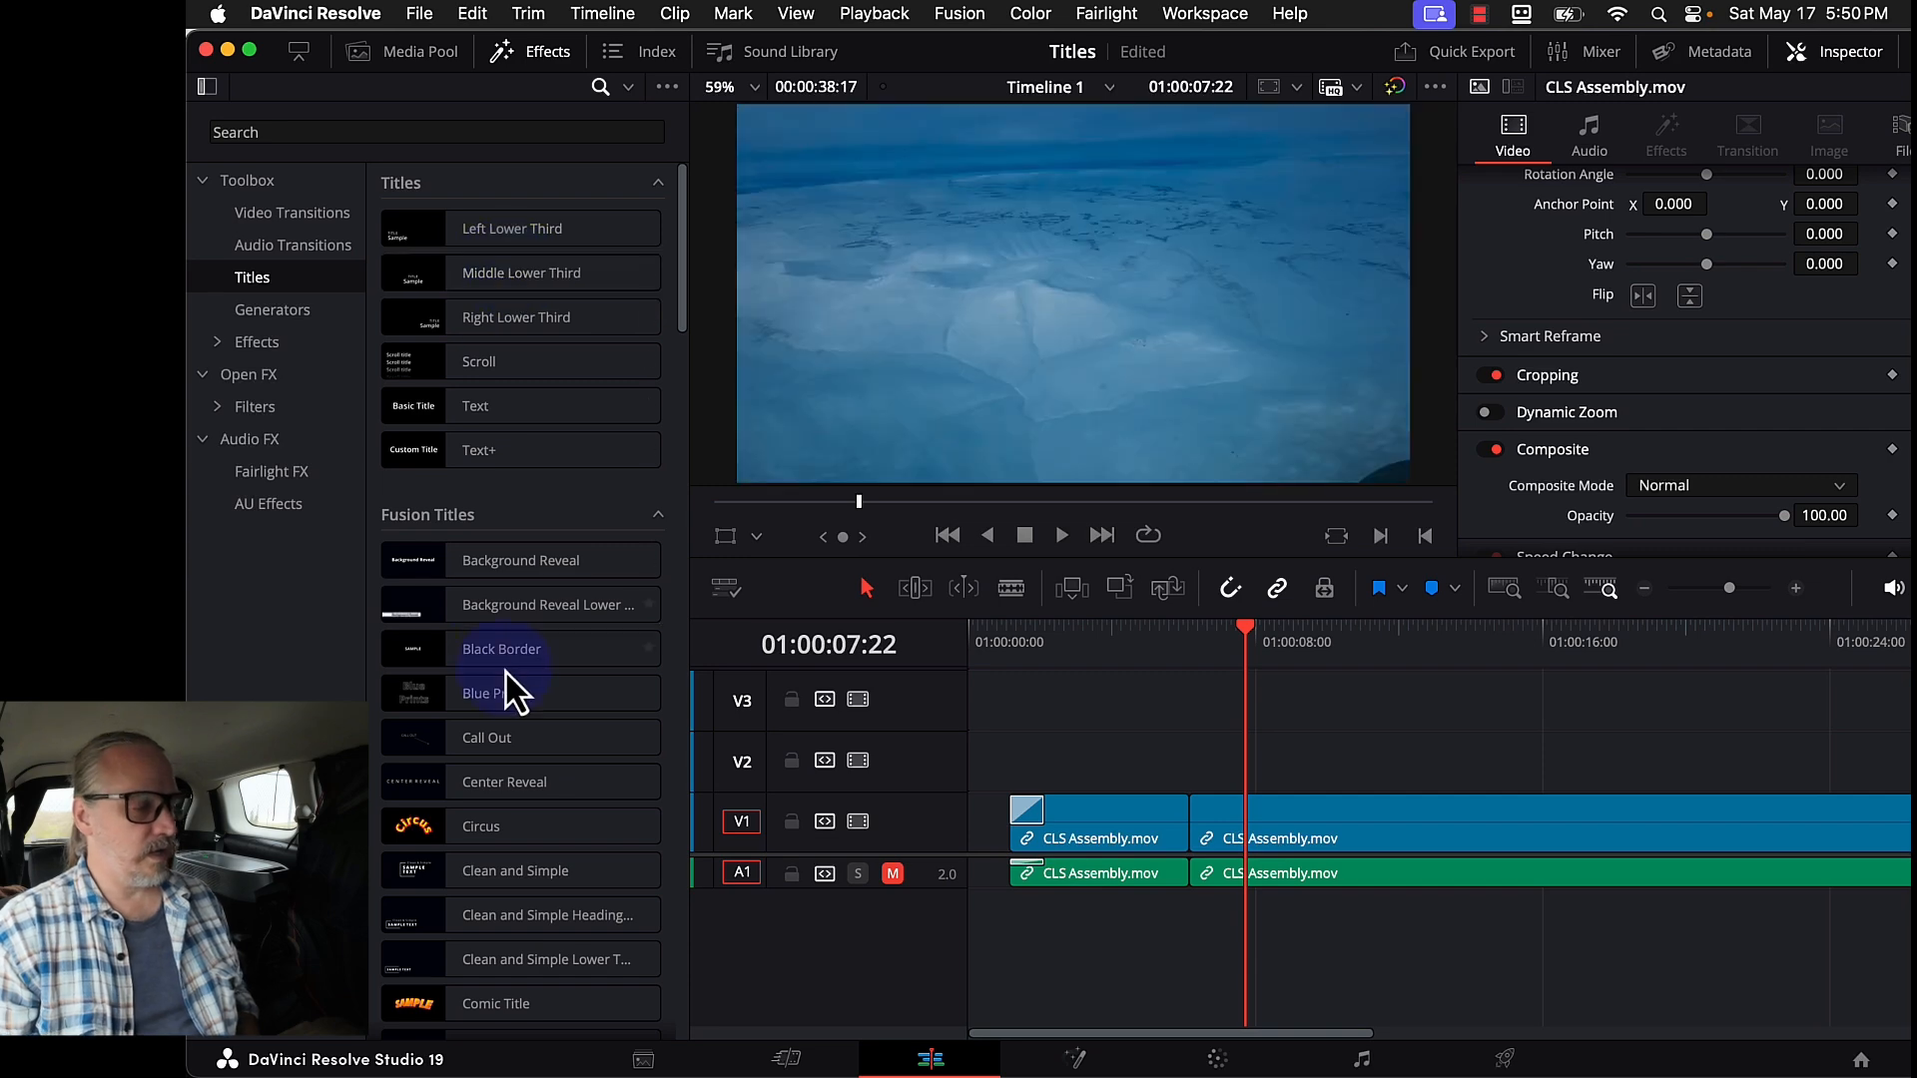
click(506, 737)
scroll(505, 649, down, 10)
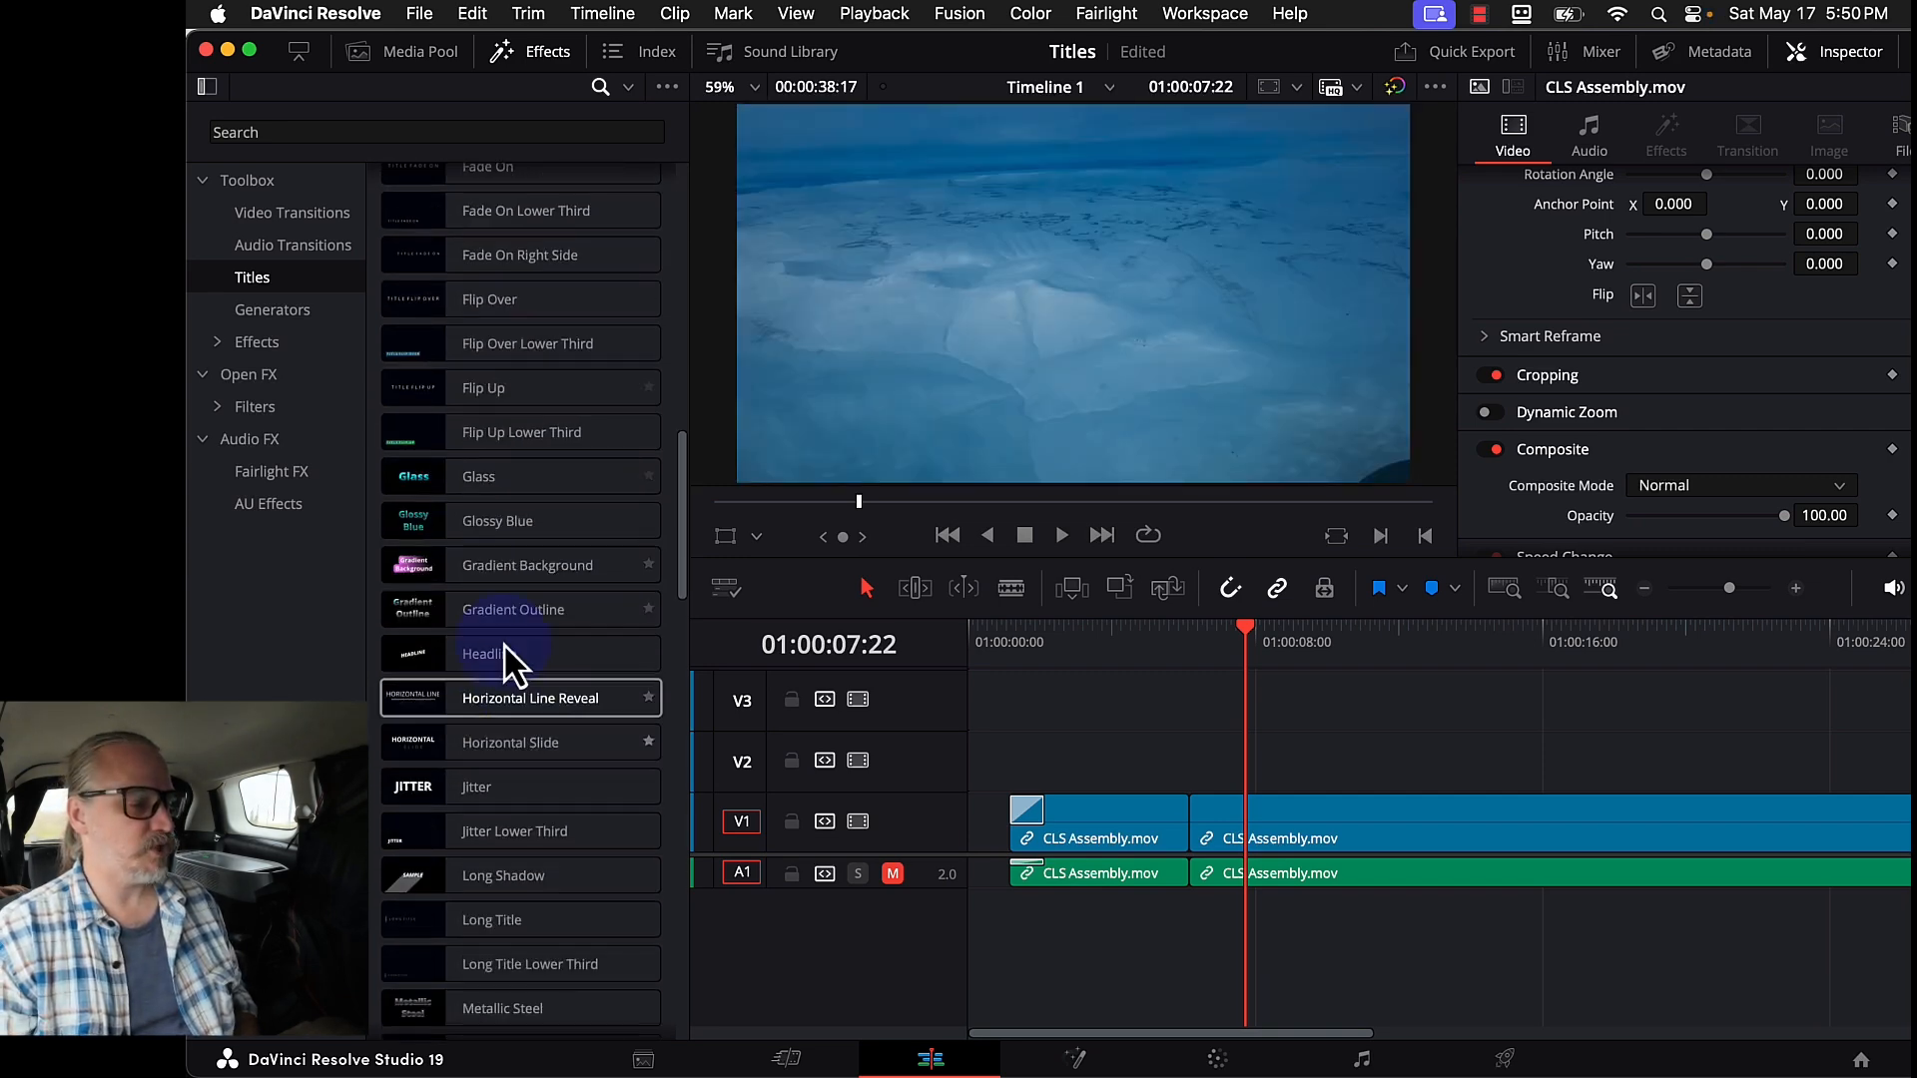
scroll(584, 698, down, 6)
click(516, 398)
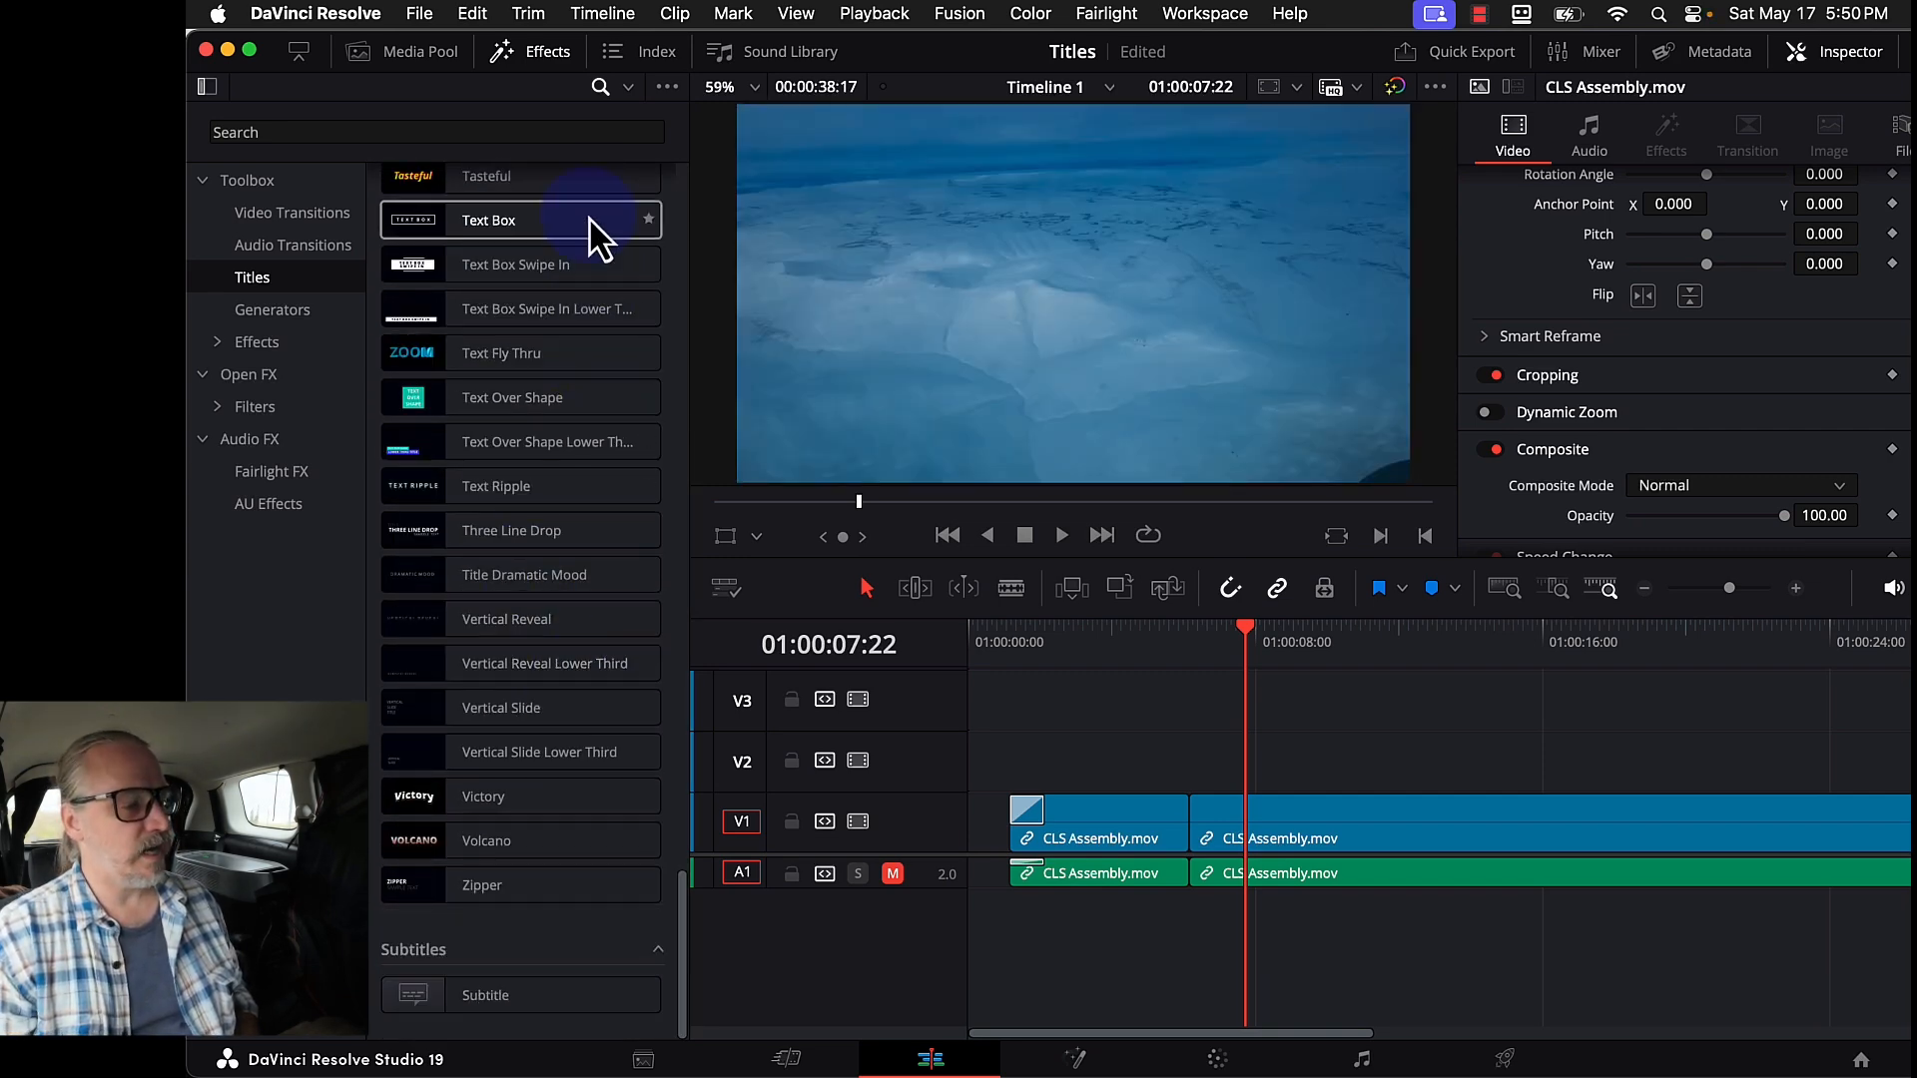
scroll(639, 333, up, 15)
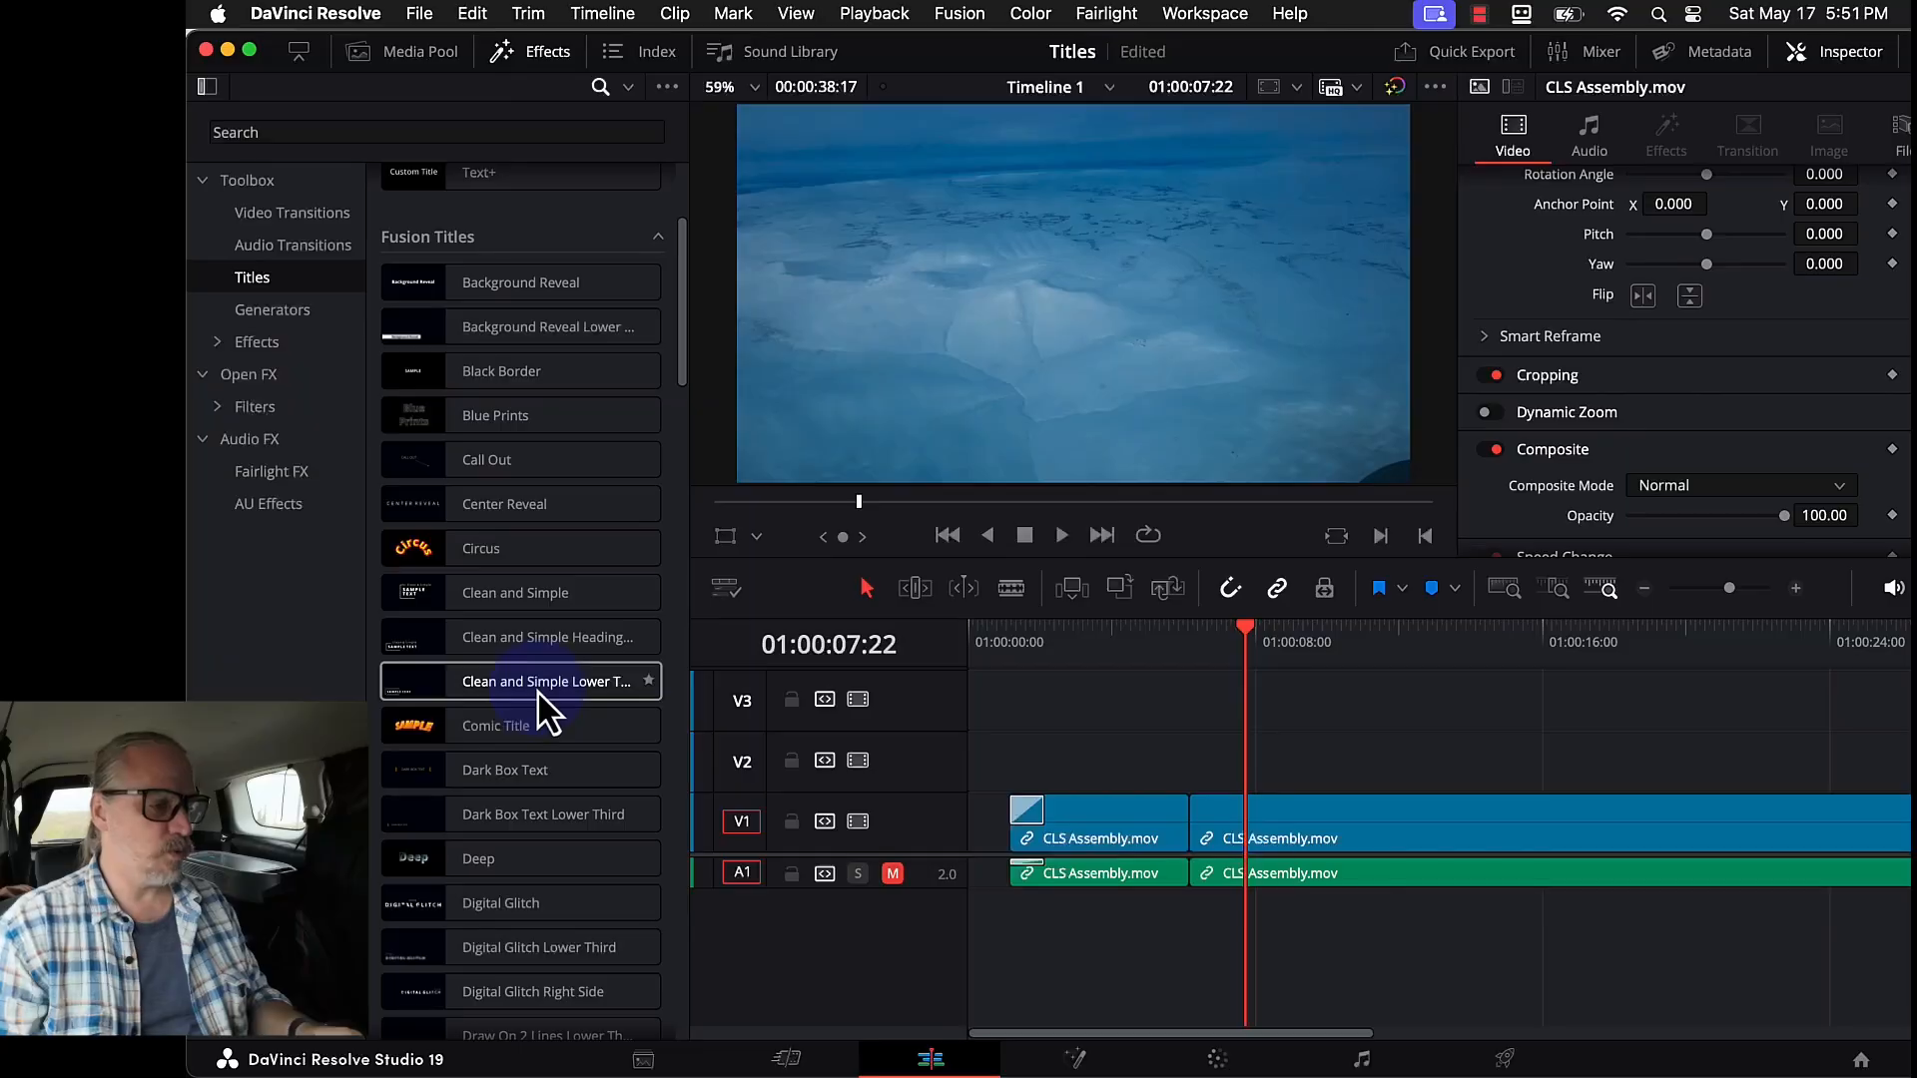
scroll(548, 709, up, 5)
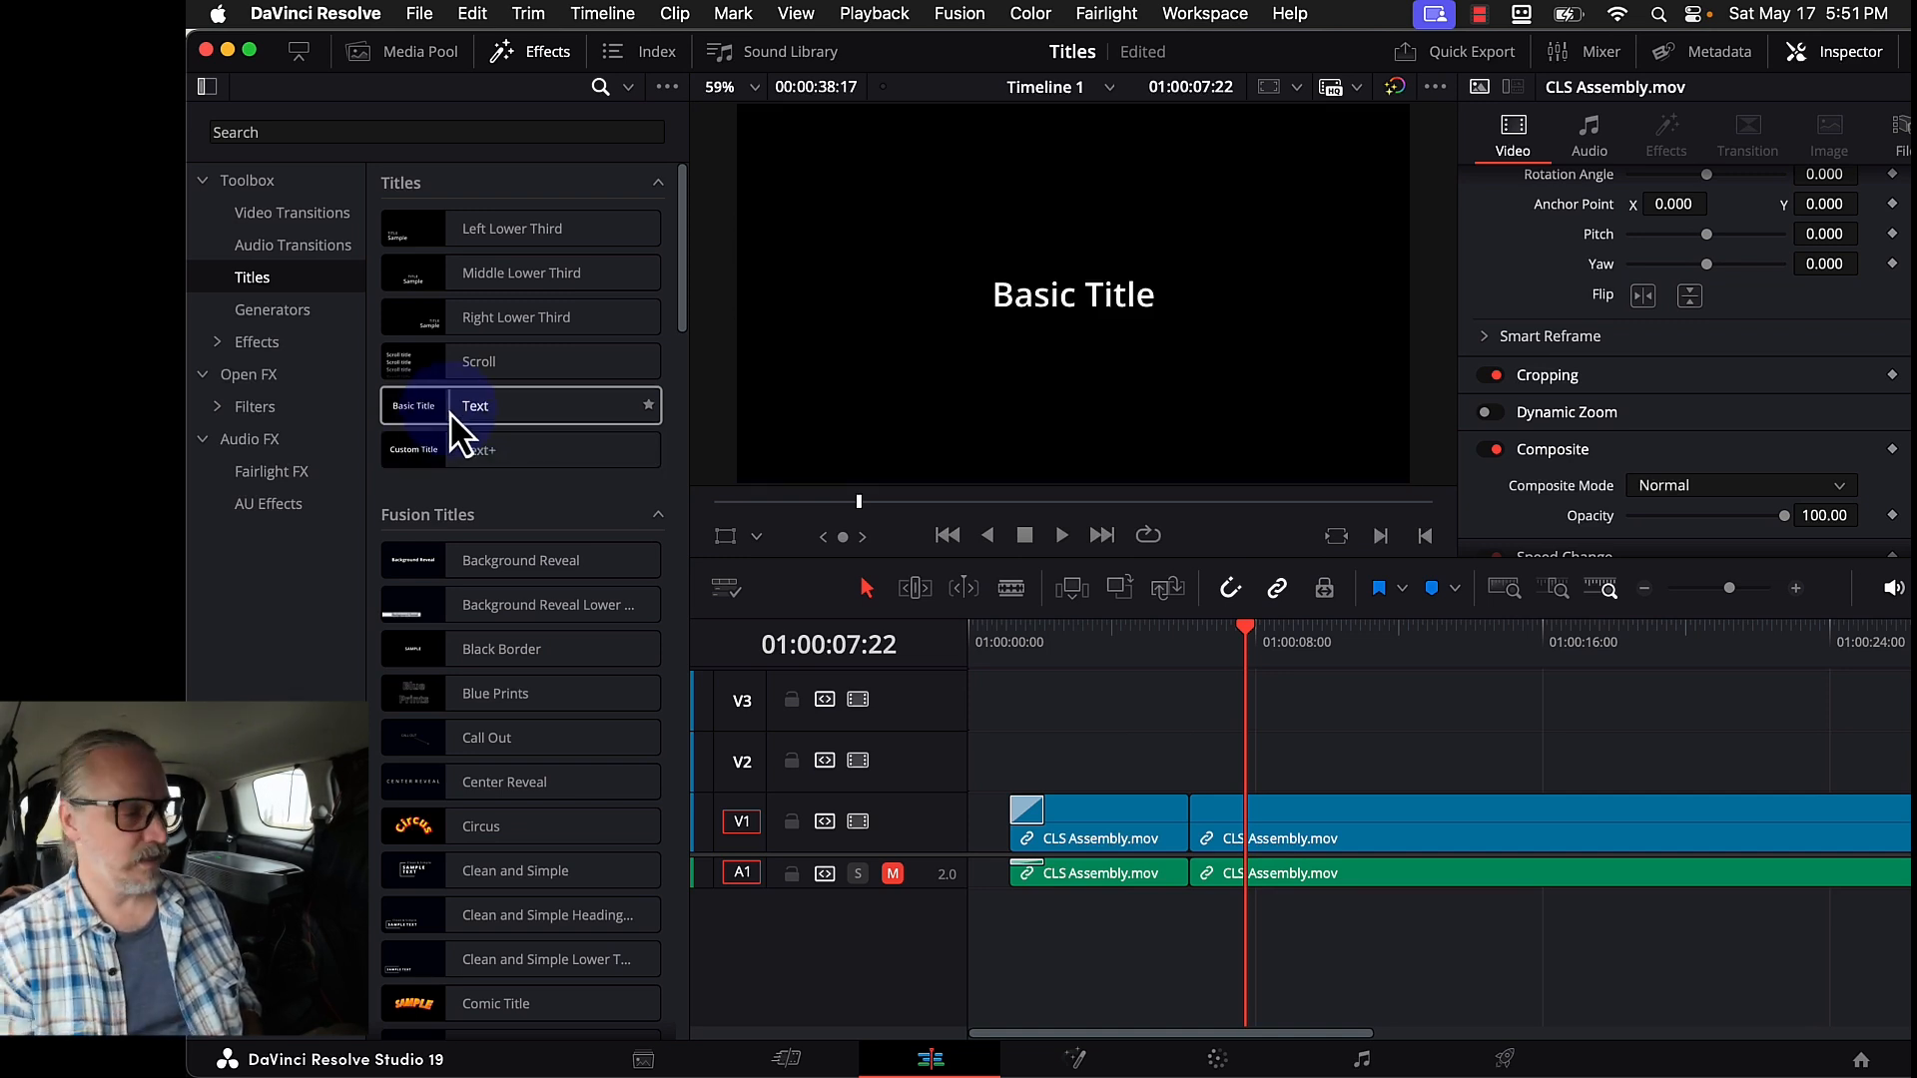
- Drop a Text title onto V2 at the timeline start and trim its end to span the first clip
drag(415, 417, 1004, 782)
click(1098, 753)
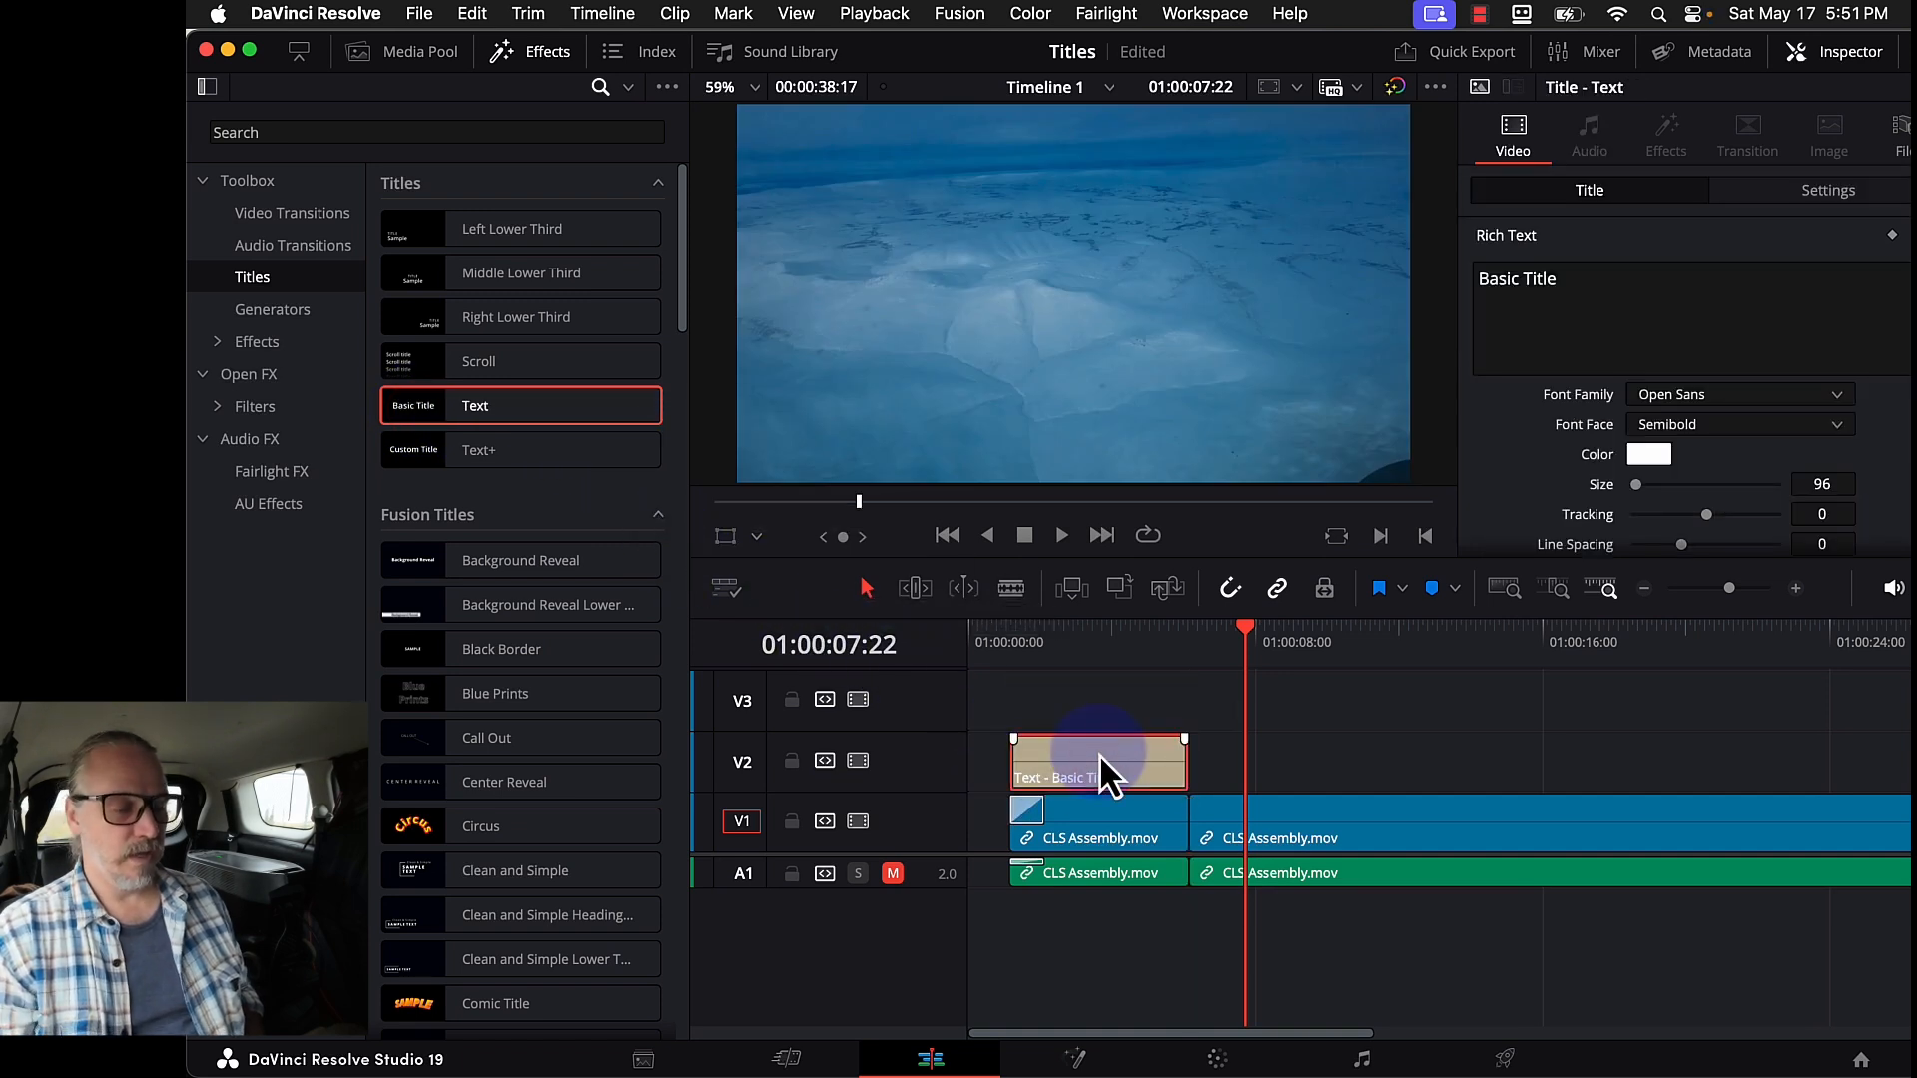
click(1001, 756)
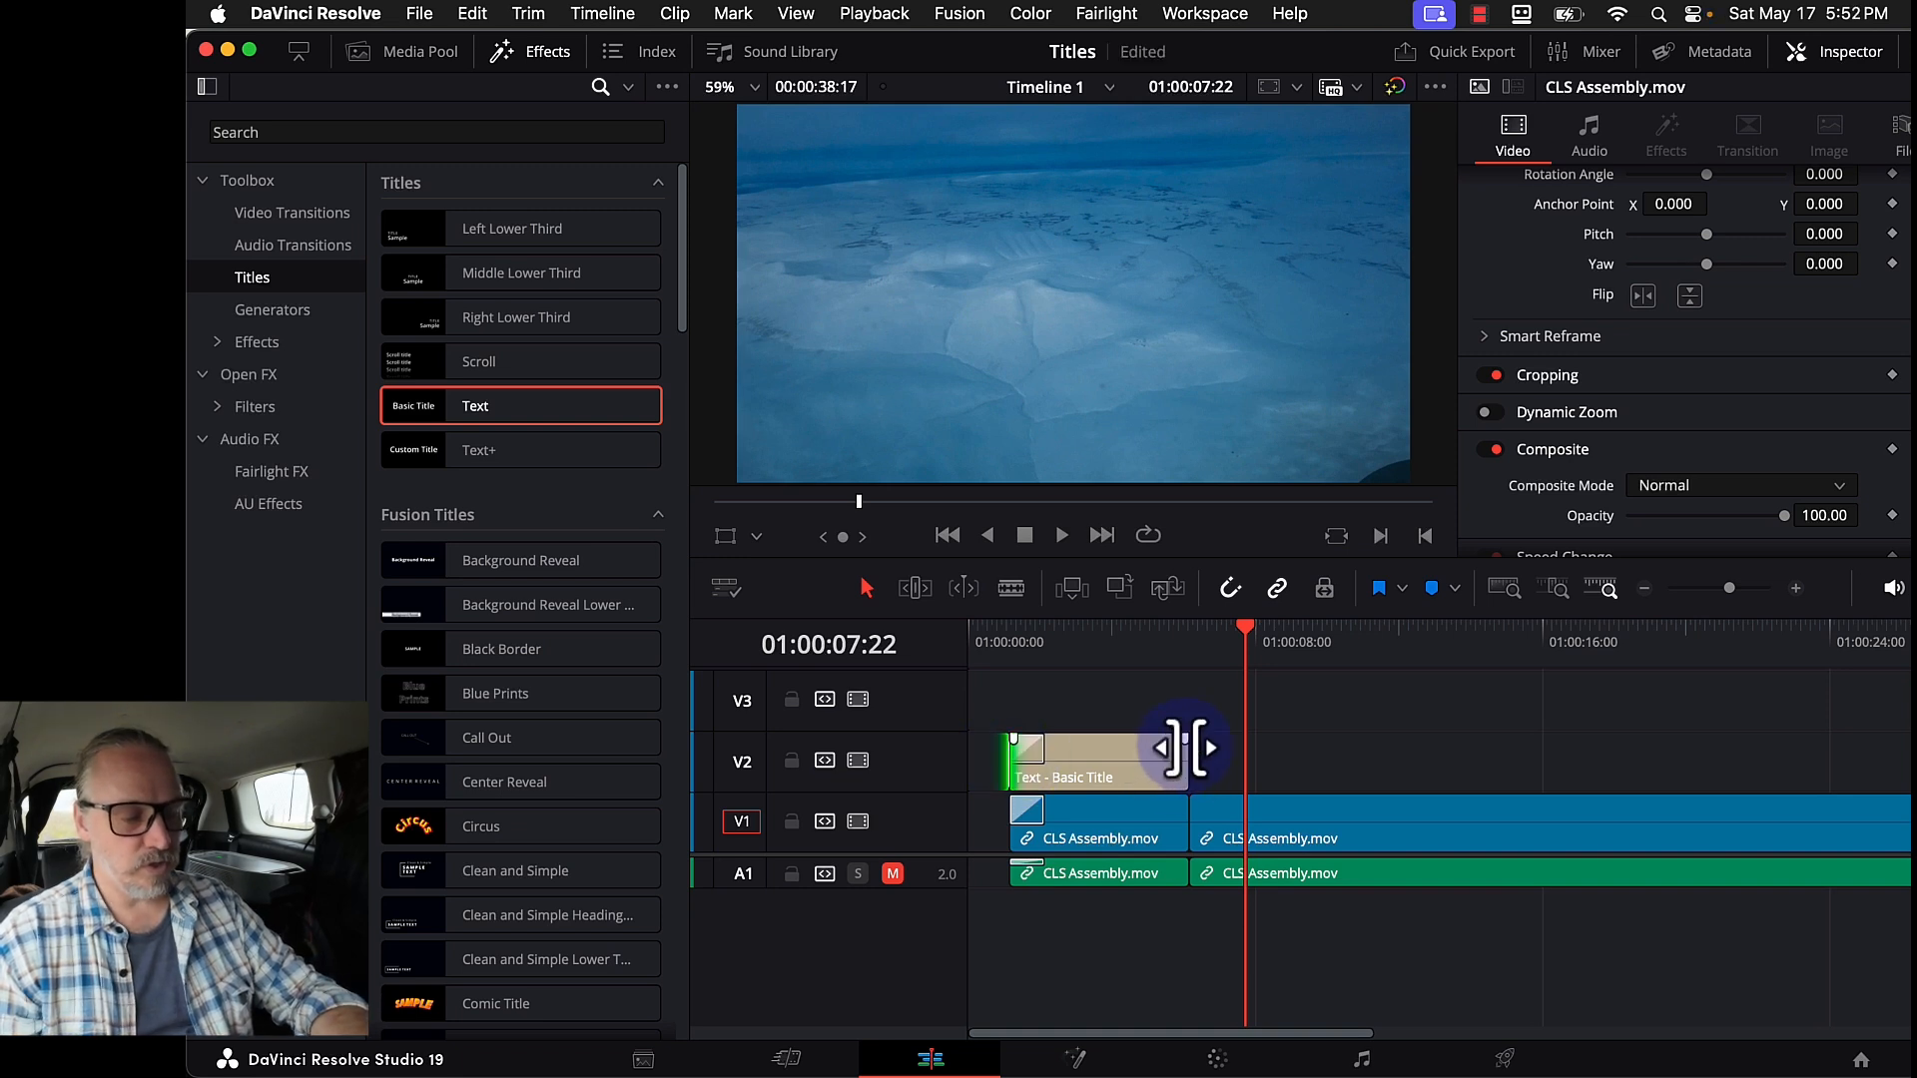
mouse_move(1185, 746)
mouse_down()
mouse_move(1088, 741)
mouse_move(1147, 747)
mouse_up()
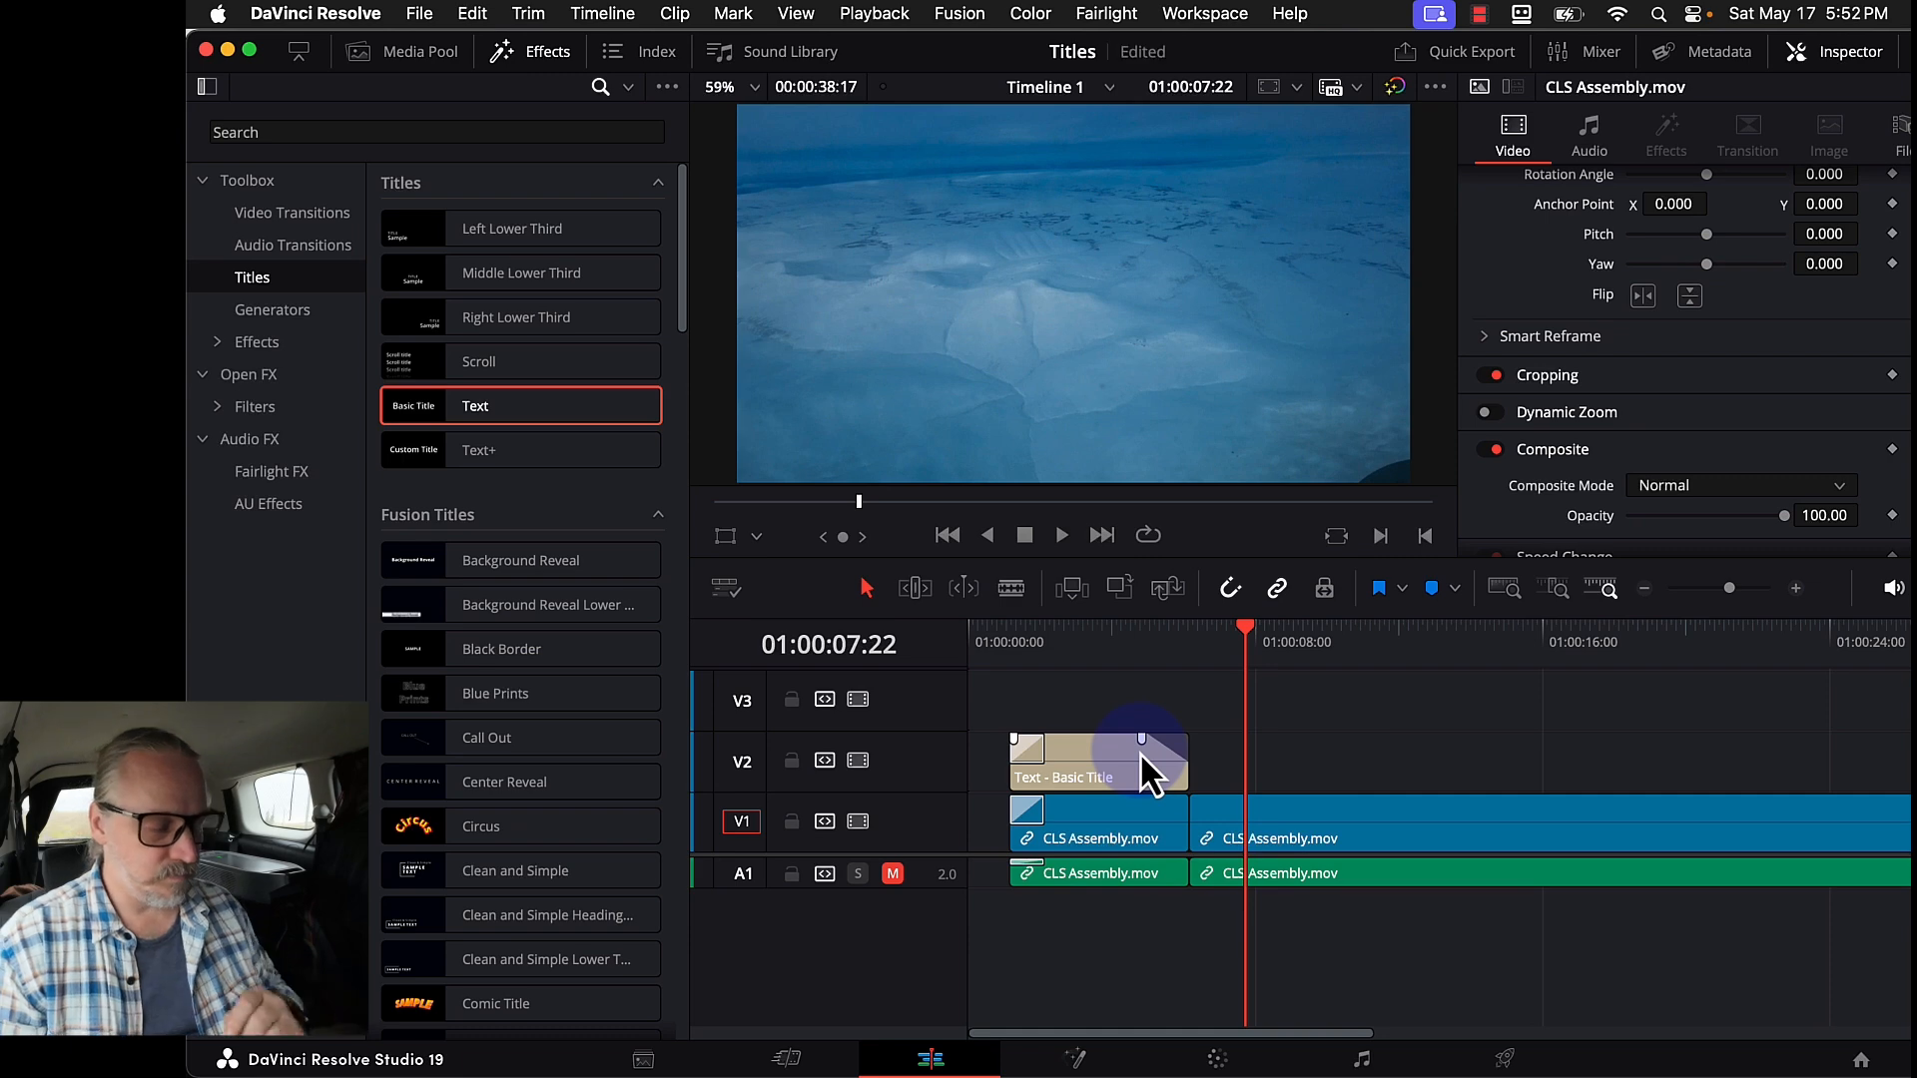
- Play back the new title over the footage from near the start
click(1036, 642)
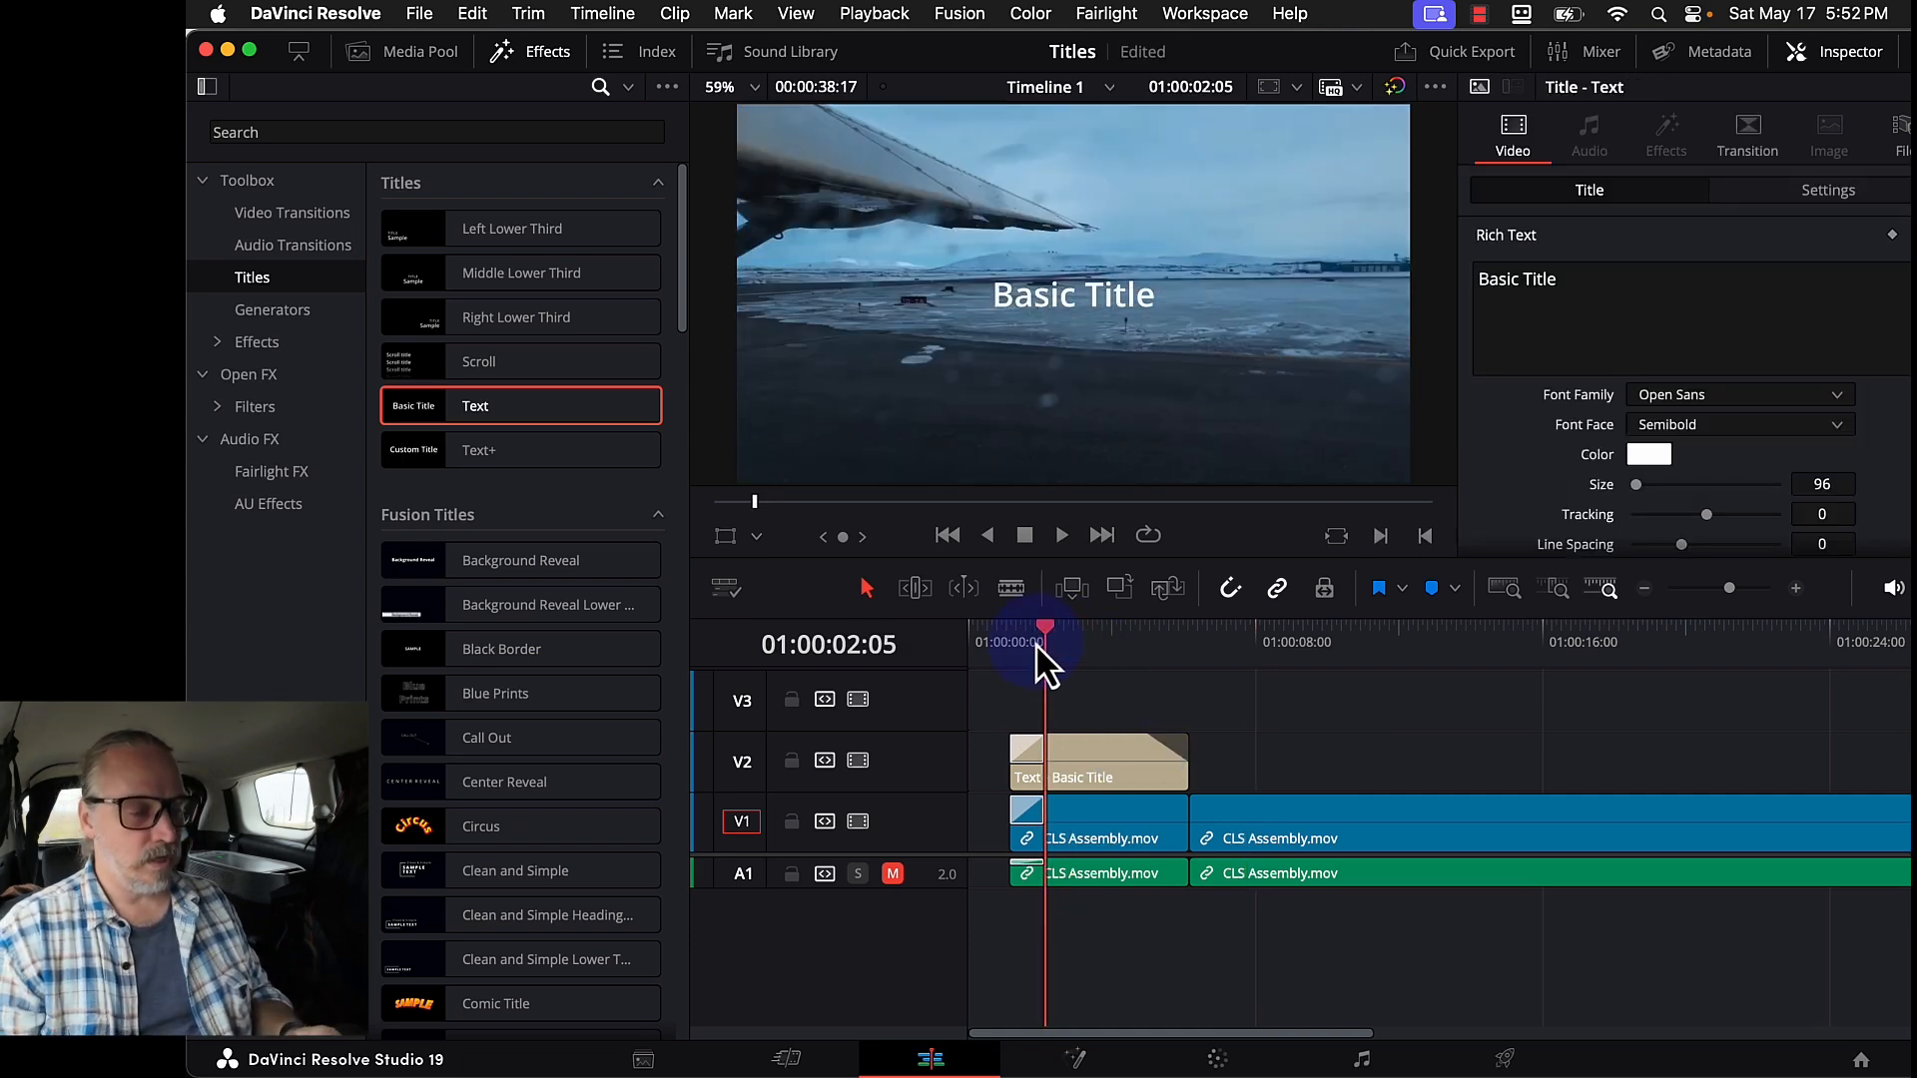
click(1018, 633)
key(space)
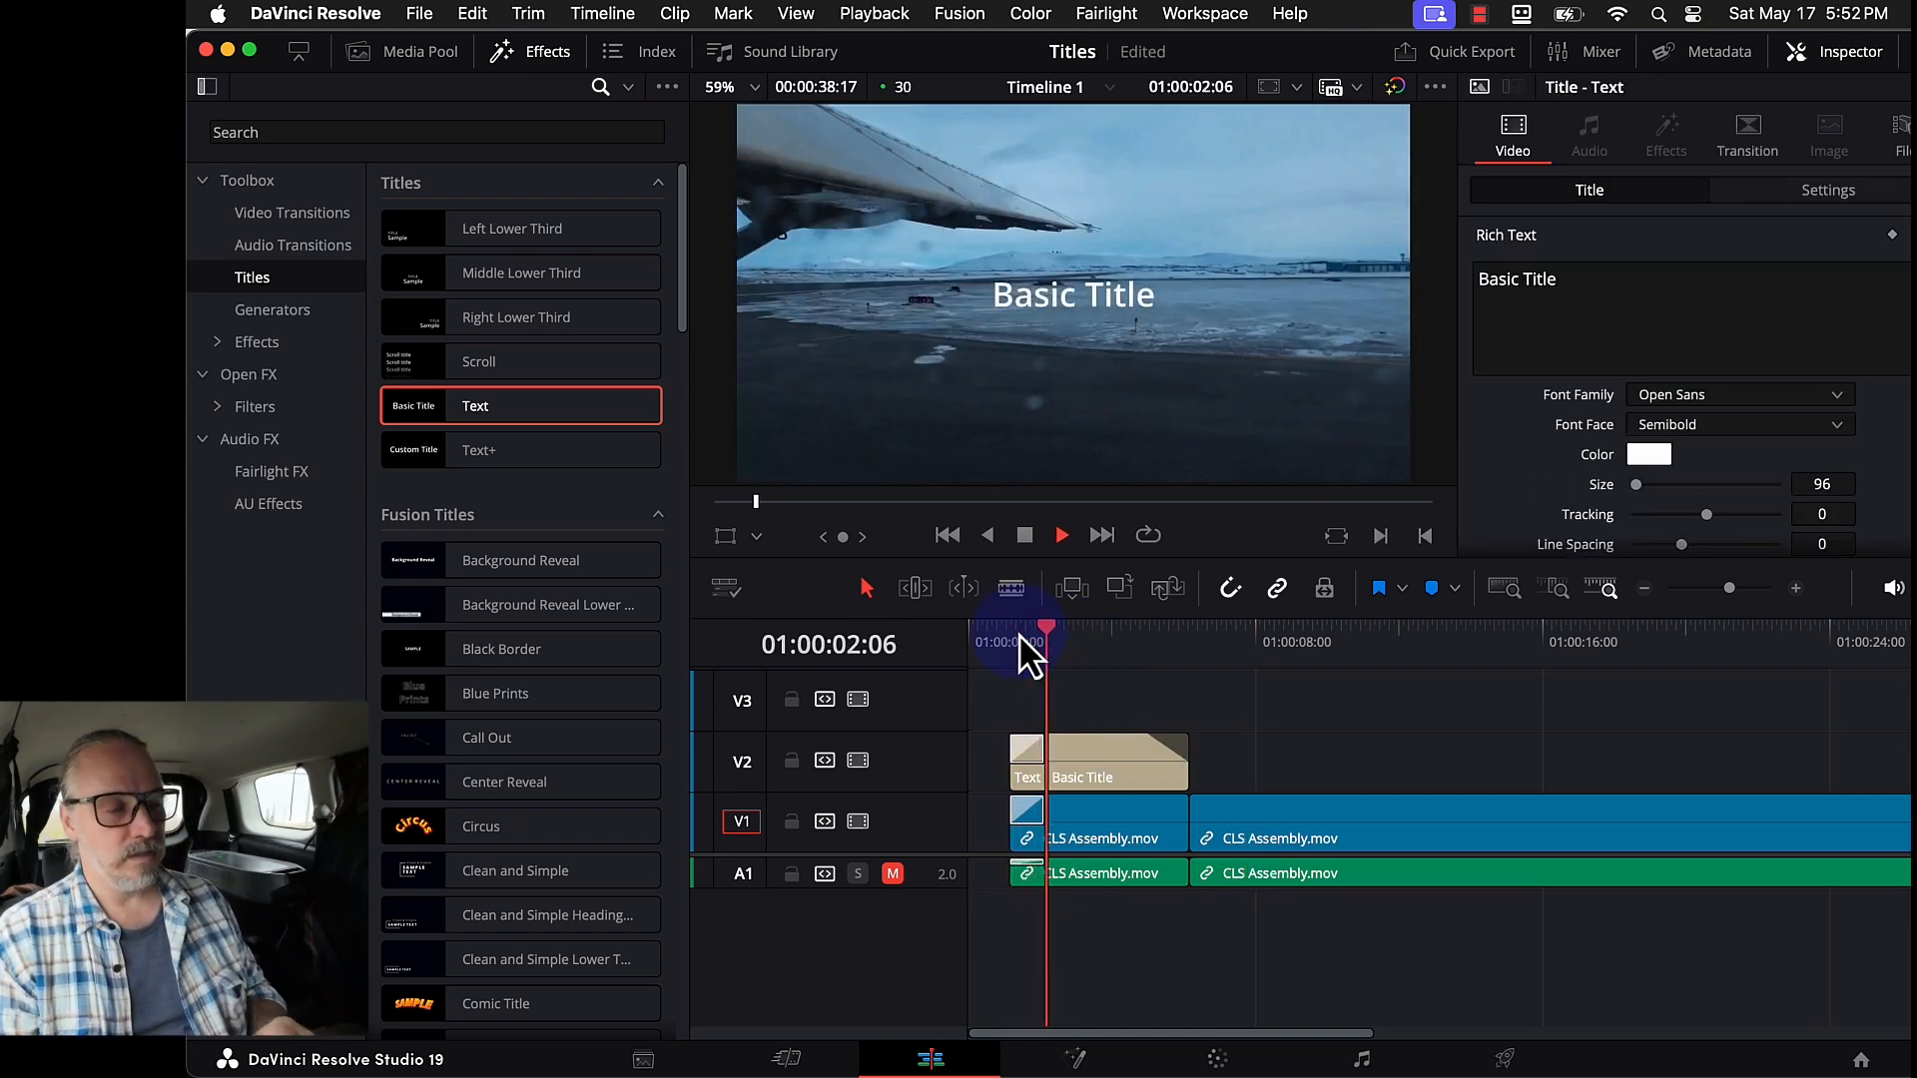
key(space)
- Replace the title's Basic Title text with 'Far Far Away...'
click(1516, 128)
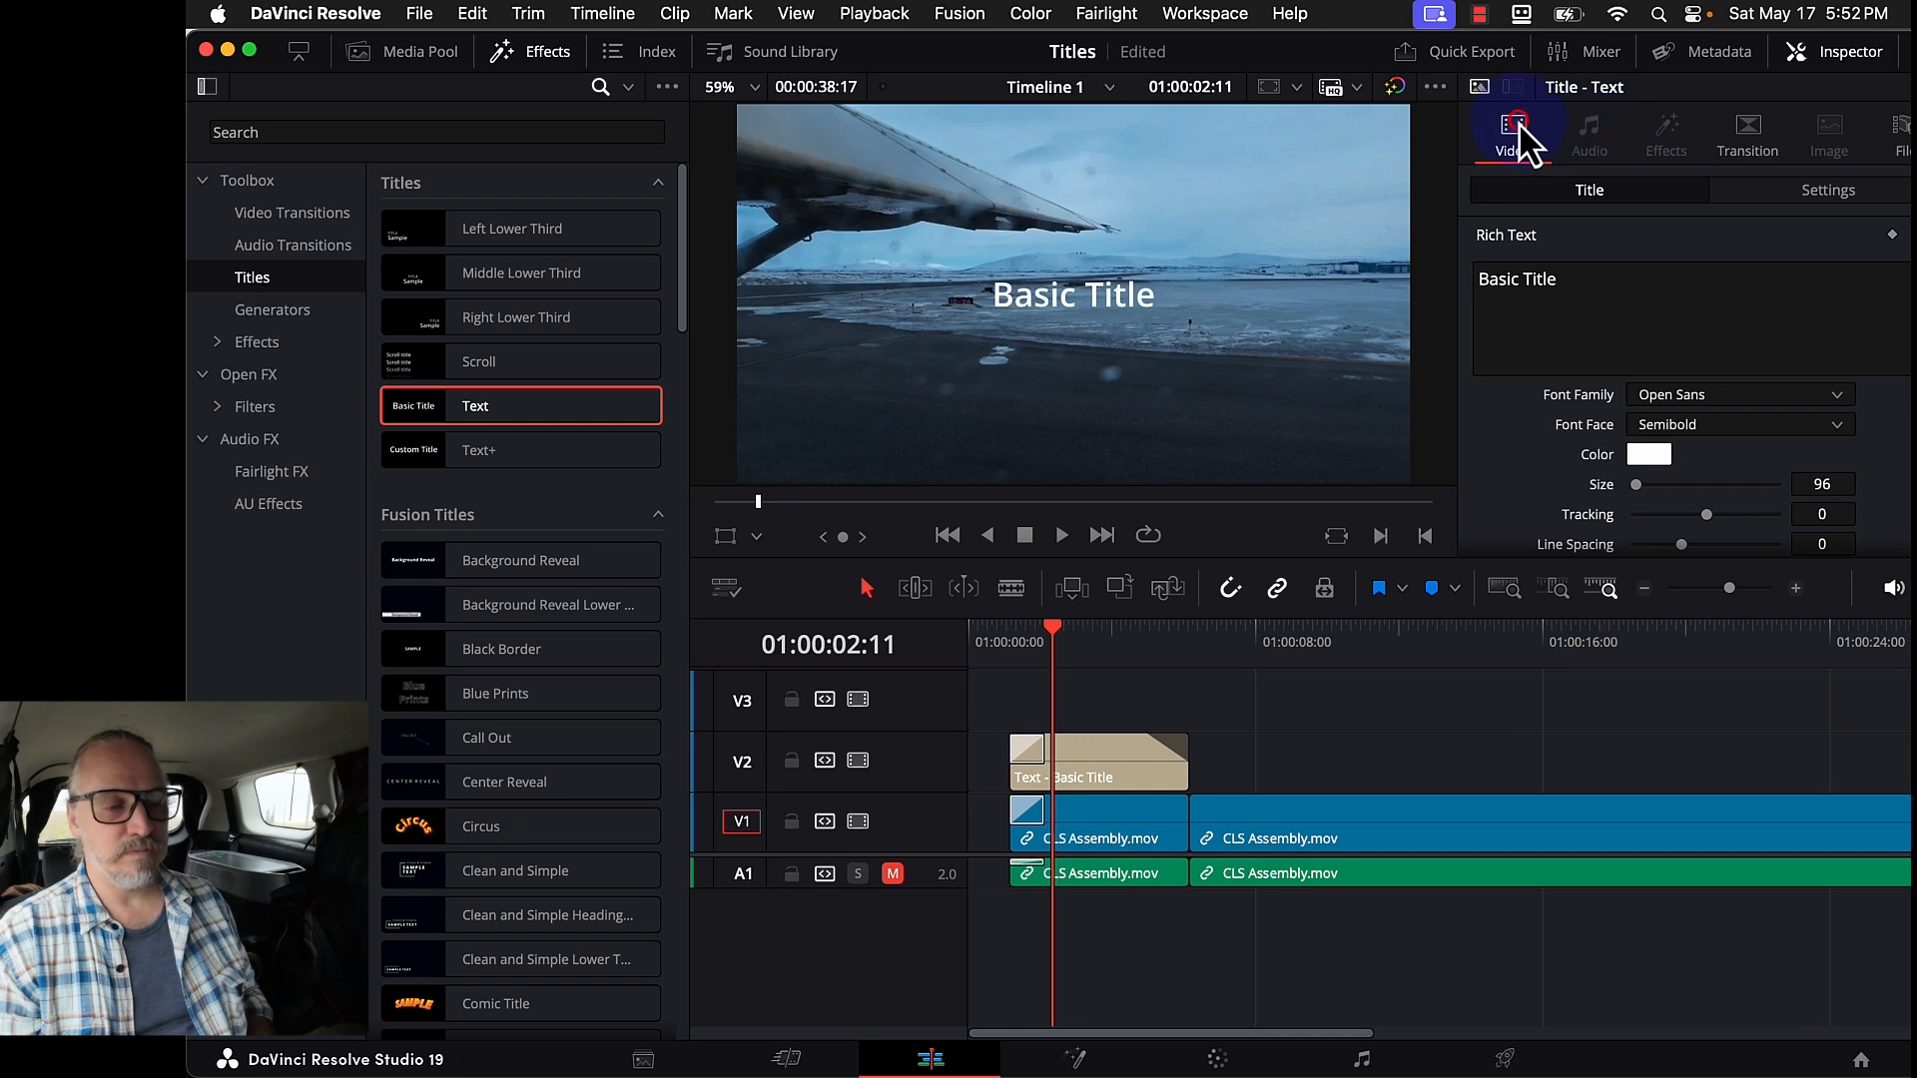
scroll(1609, 339, down, 3)
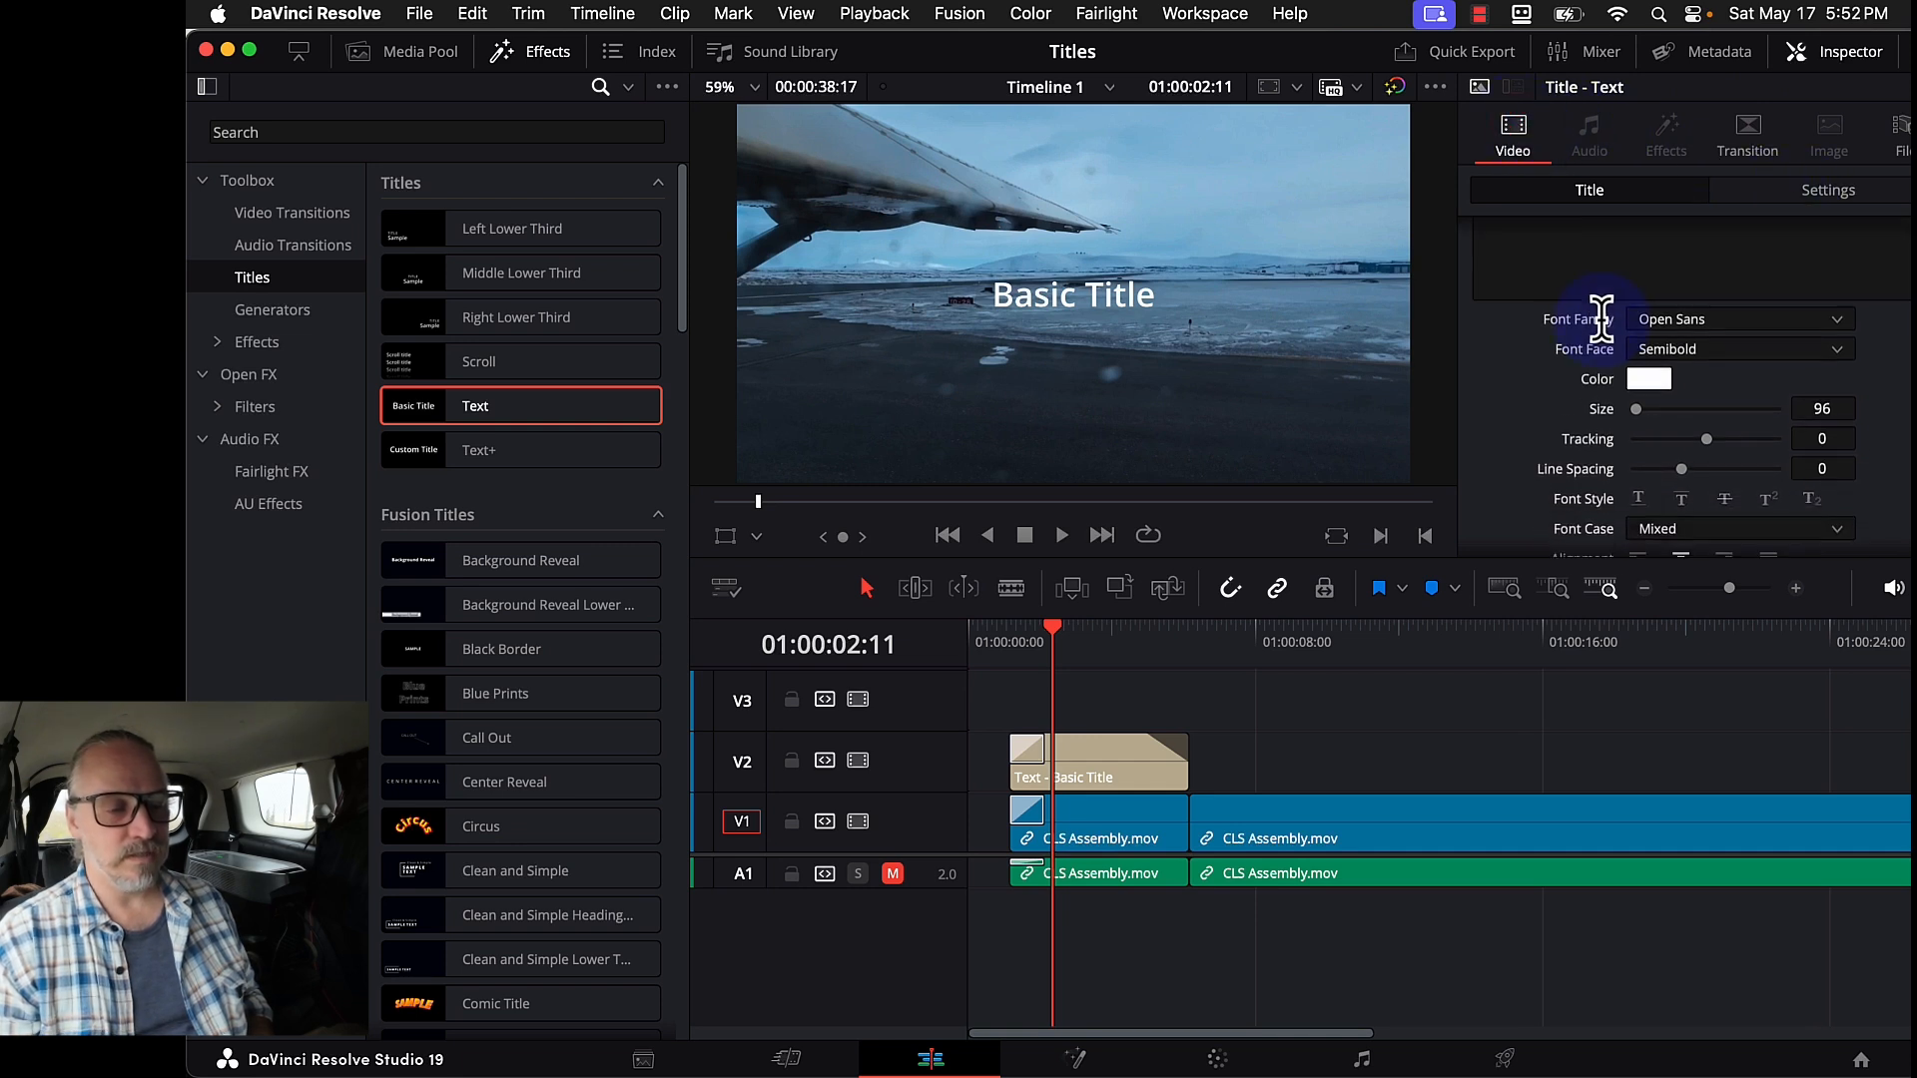
scroll(1597, 322, up, 3)
drag(1600, 294, 1425, 278)
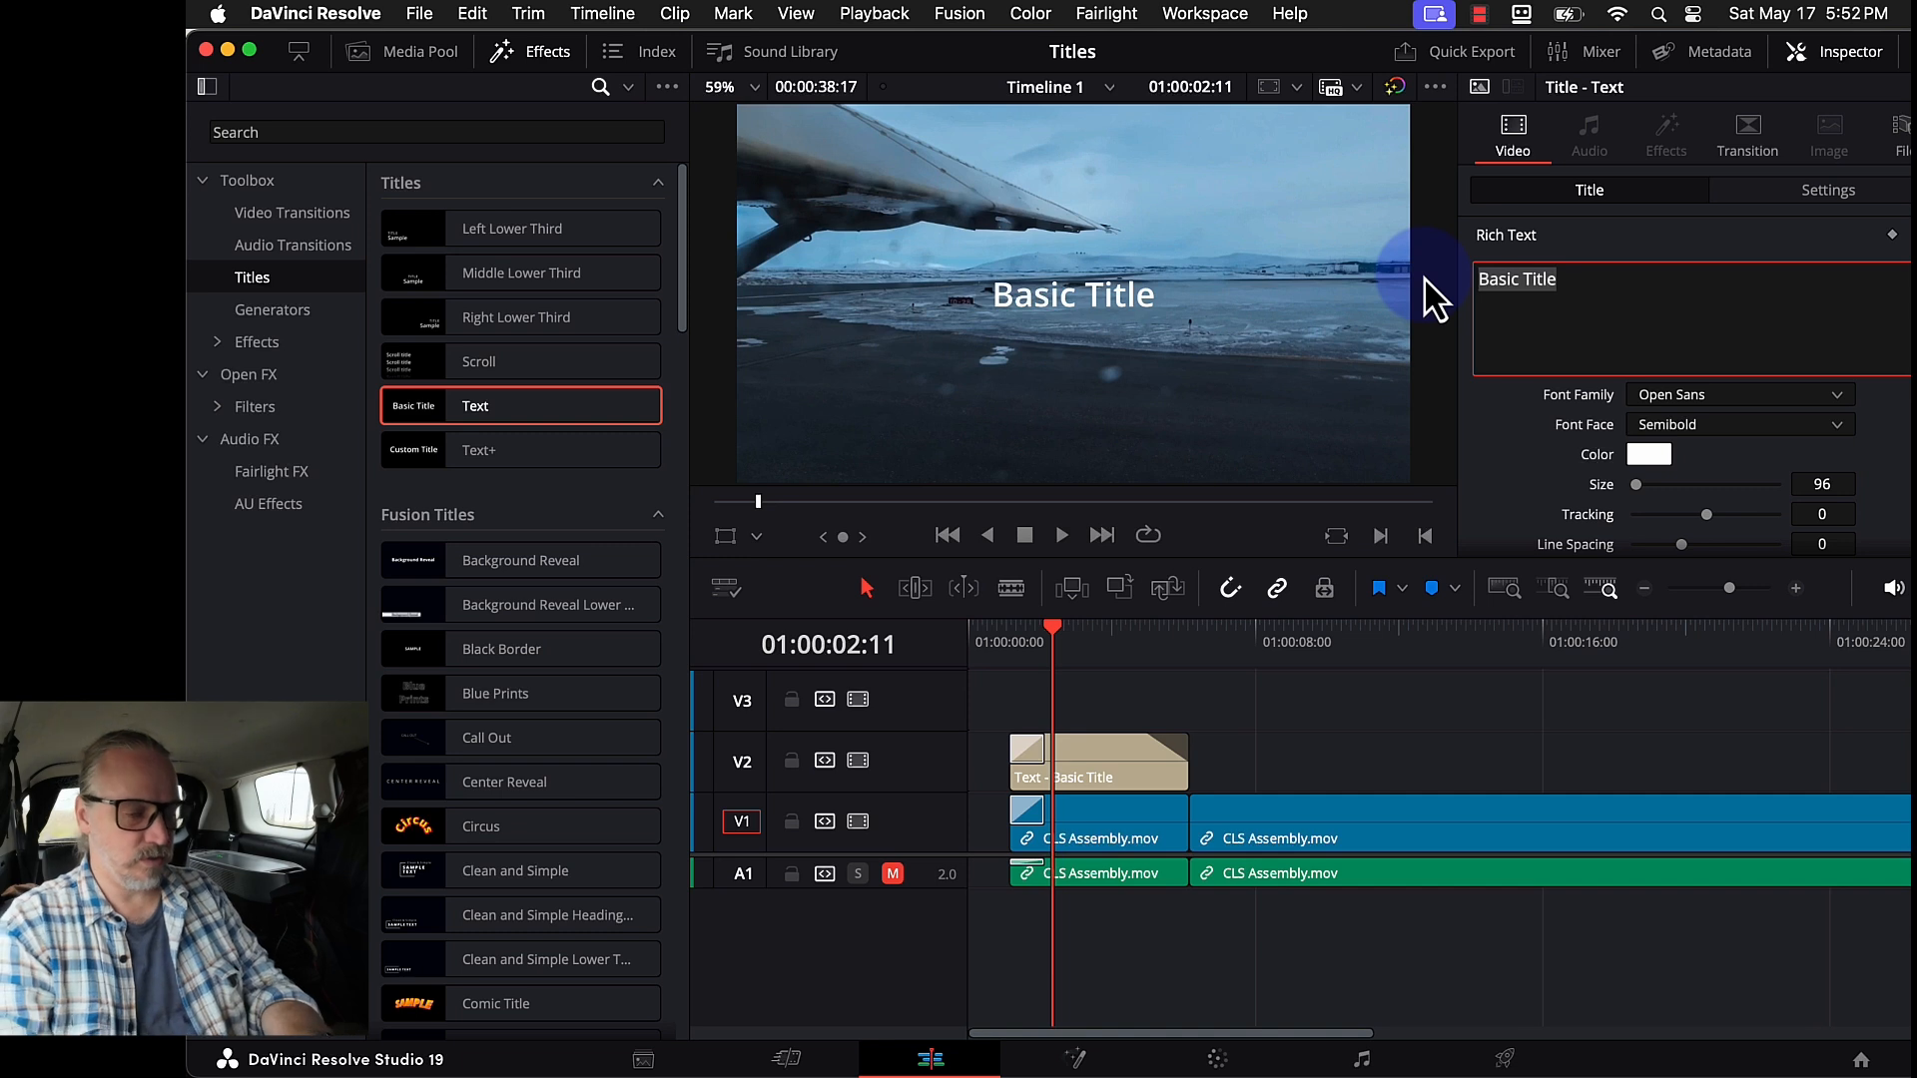
text(Far Far A)
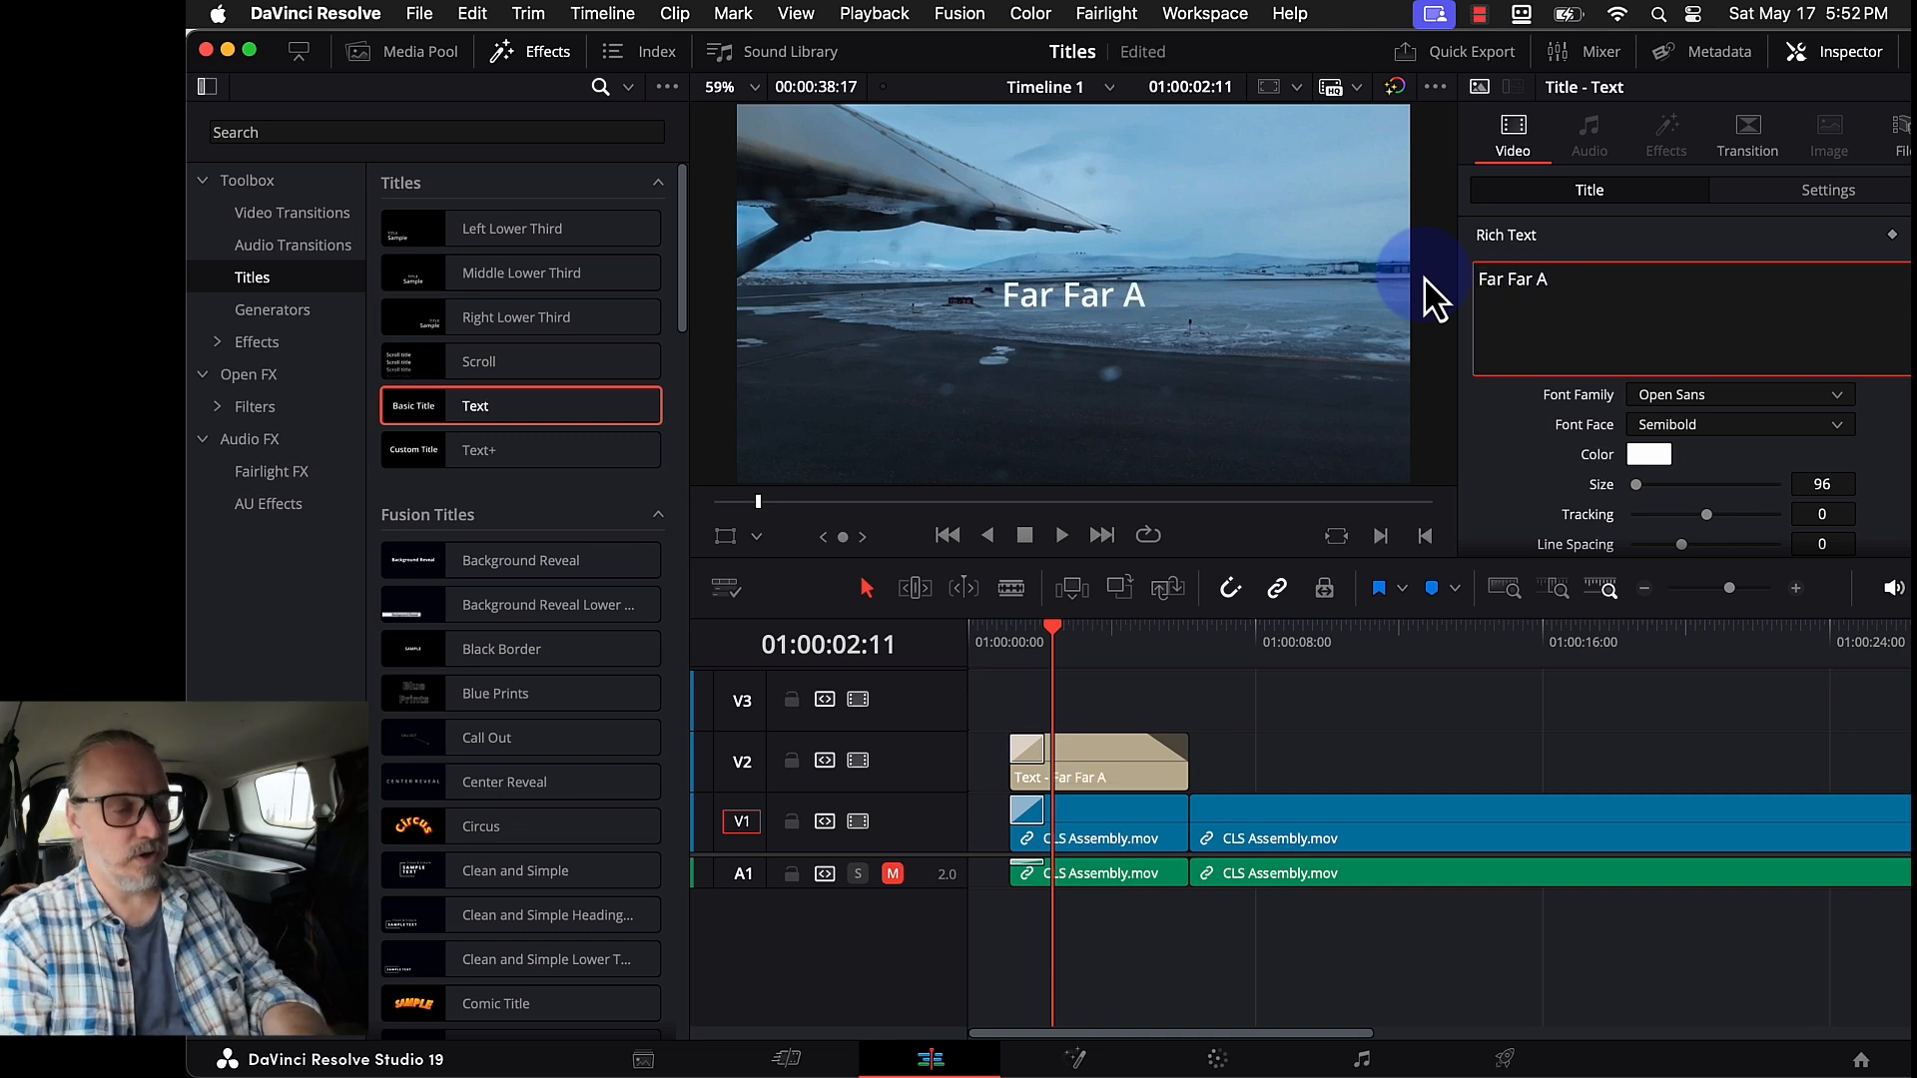
text(way...)
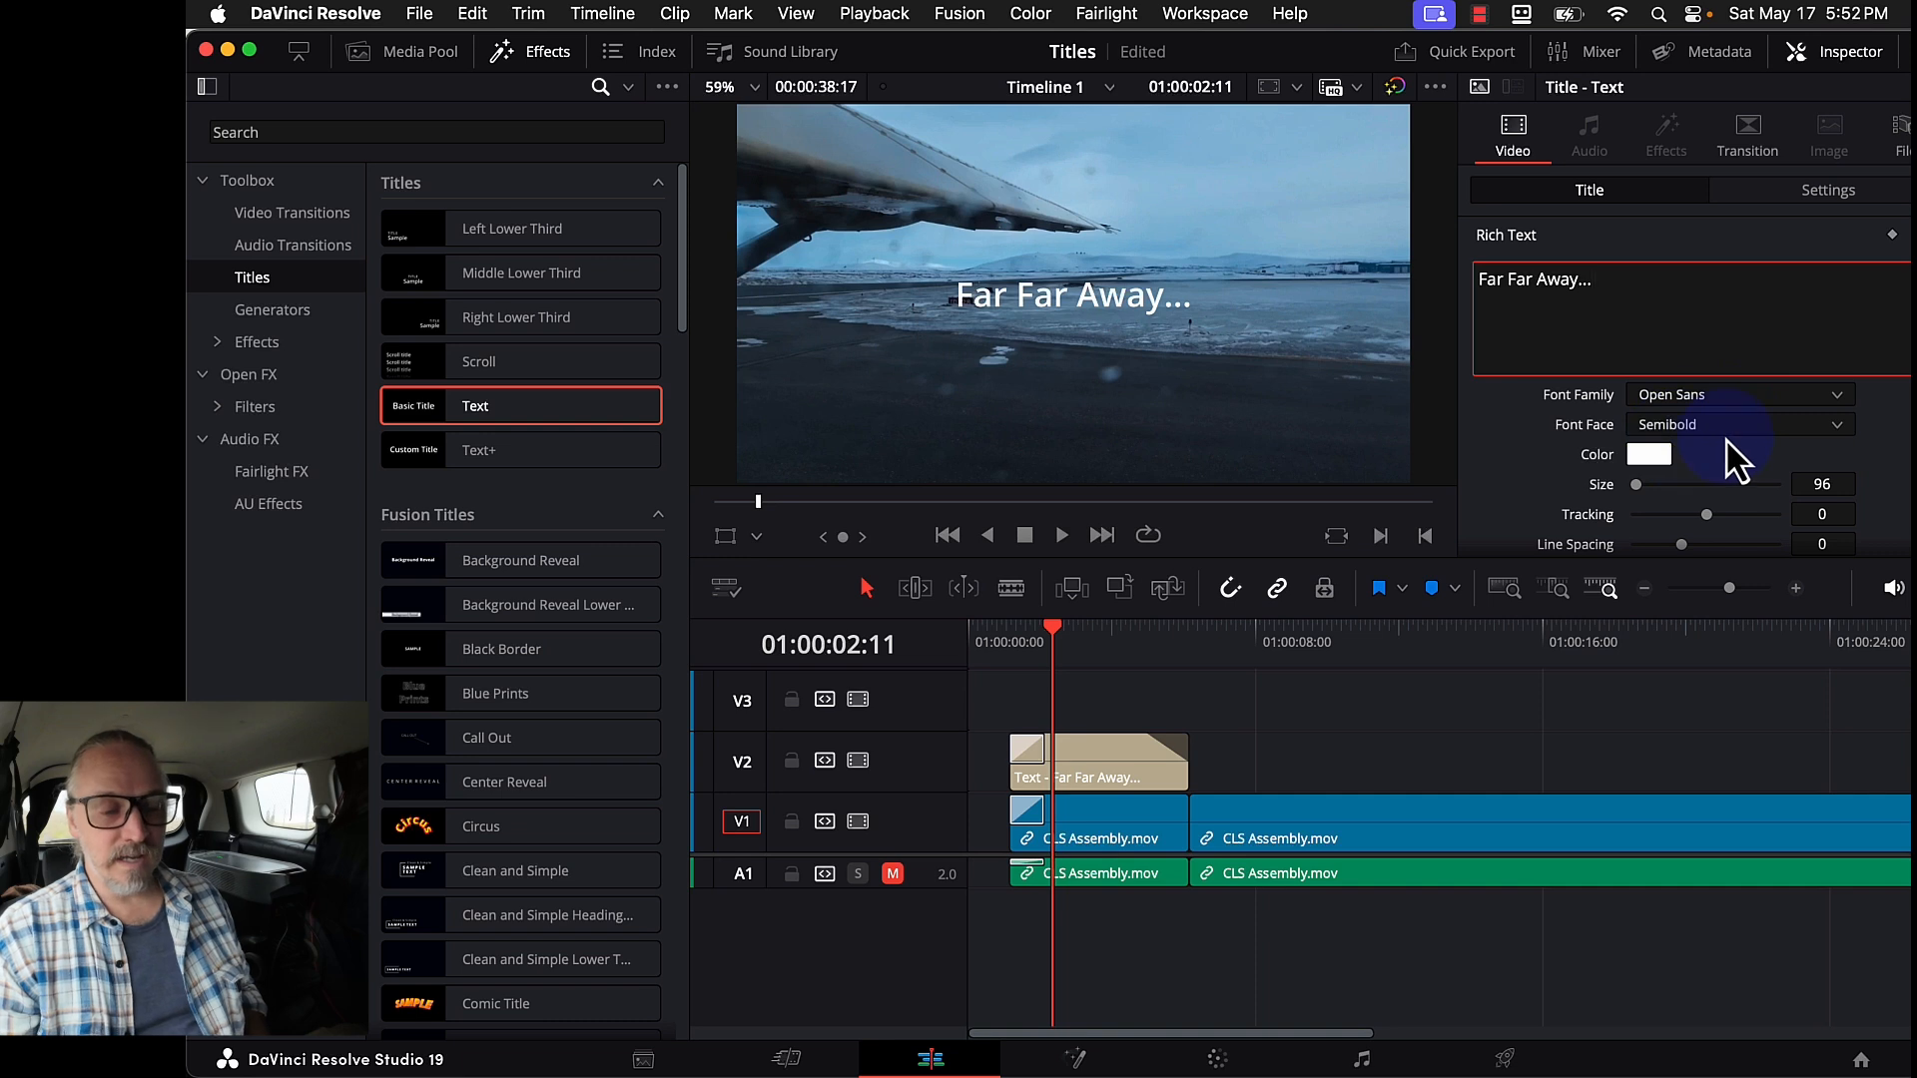
- Enlarge the title text to size 201 and bring up its colour choices
scroll(1727, 444, down, 3)
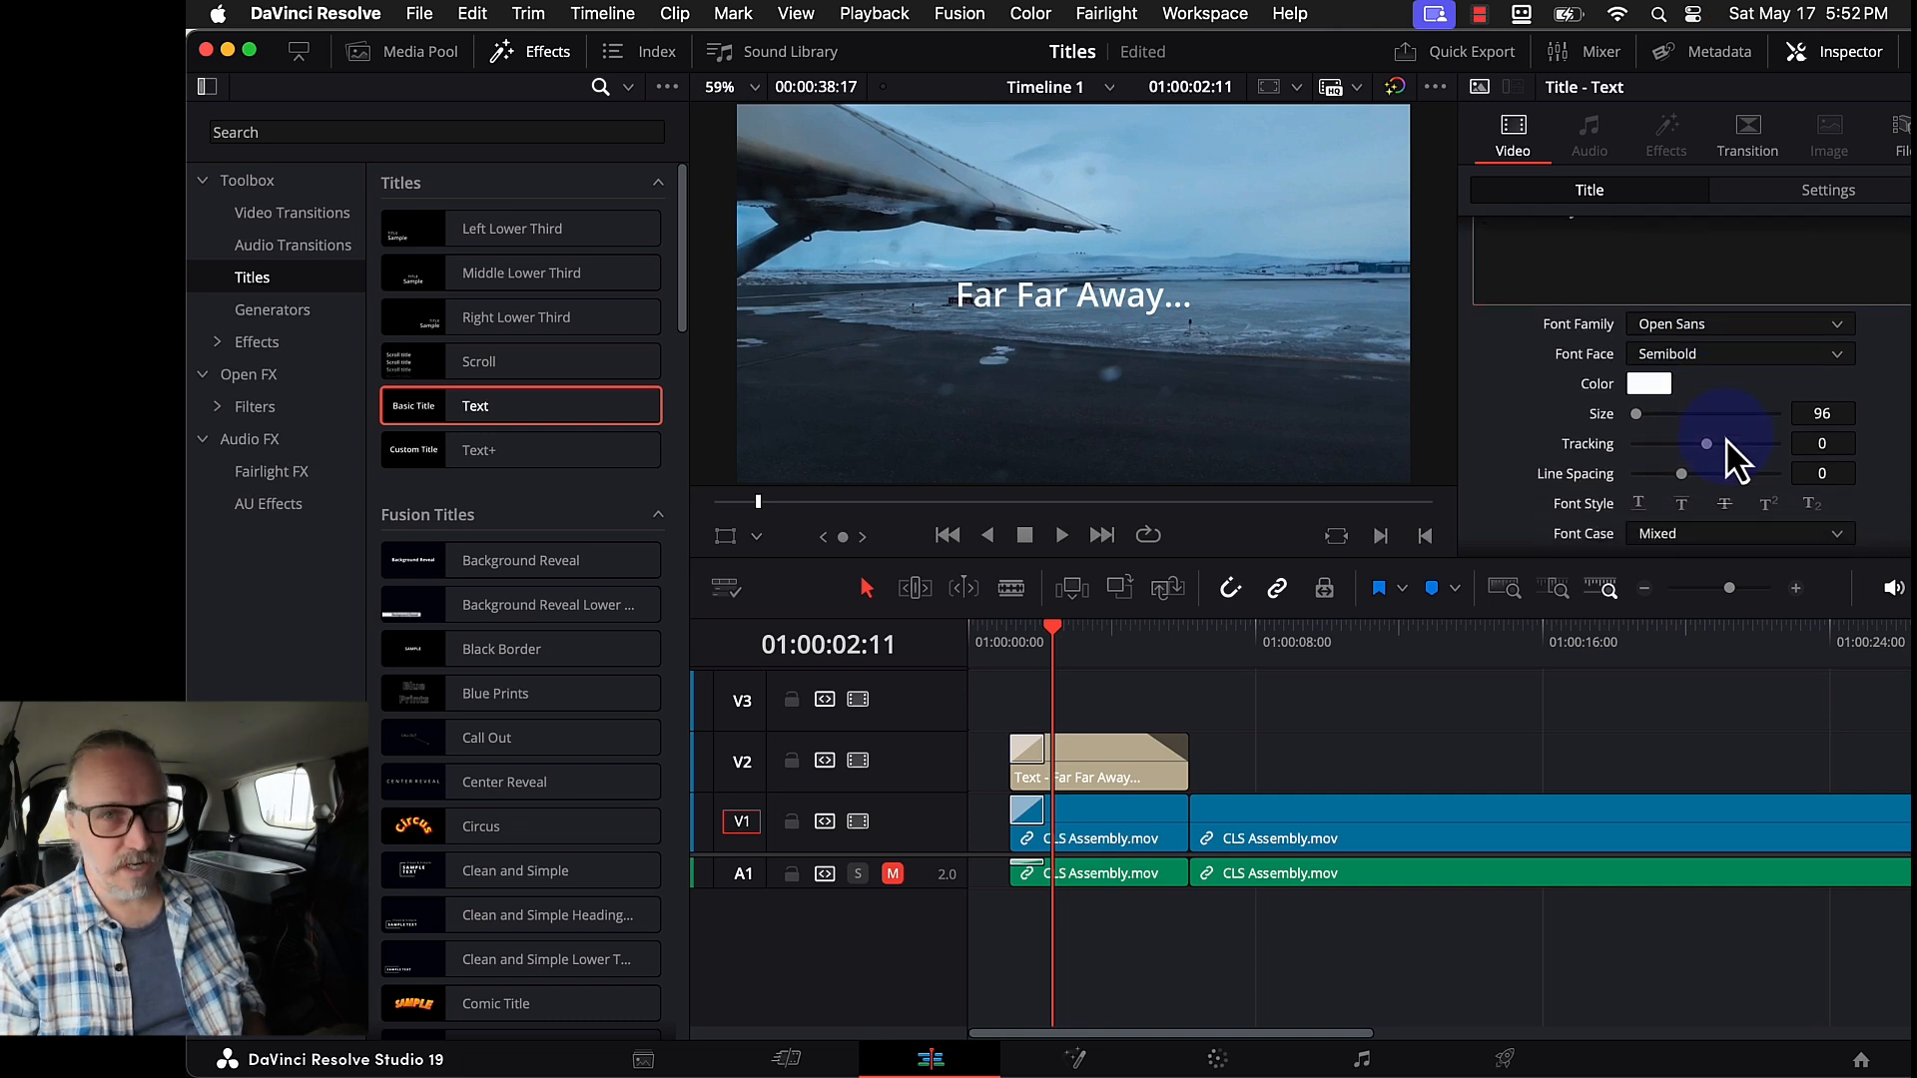
scroll(1726, 440, down, 2)
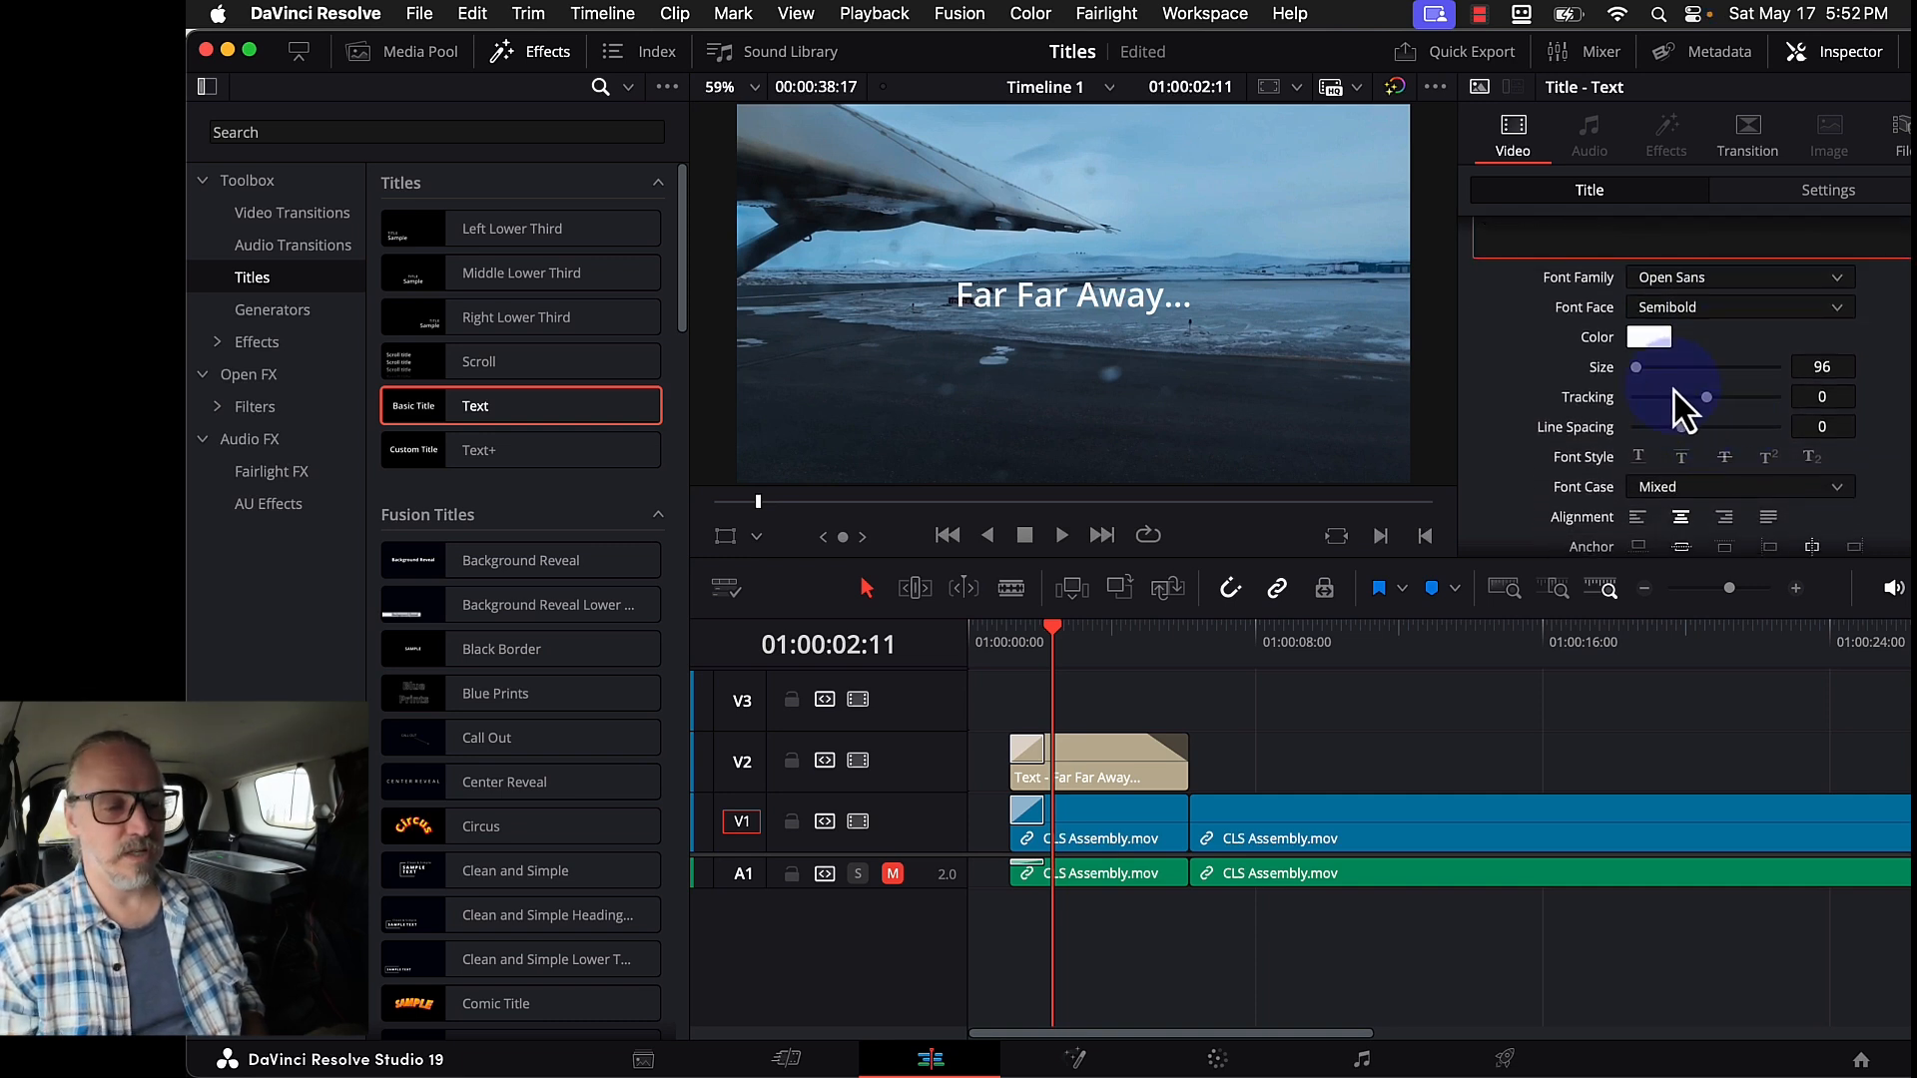
mouse_move(1635, 367)
mouse_down()
mouse_move(1657, 367)
mouse_move(1639, 370)
mouse_up()
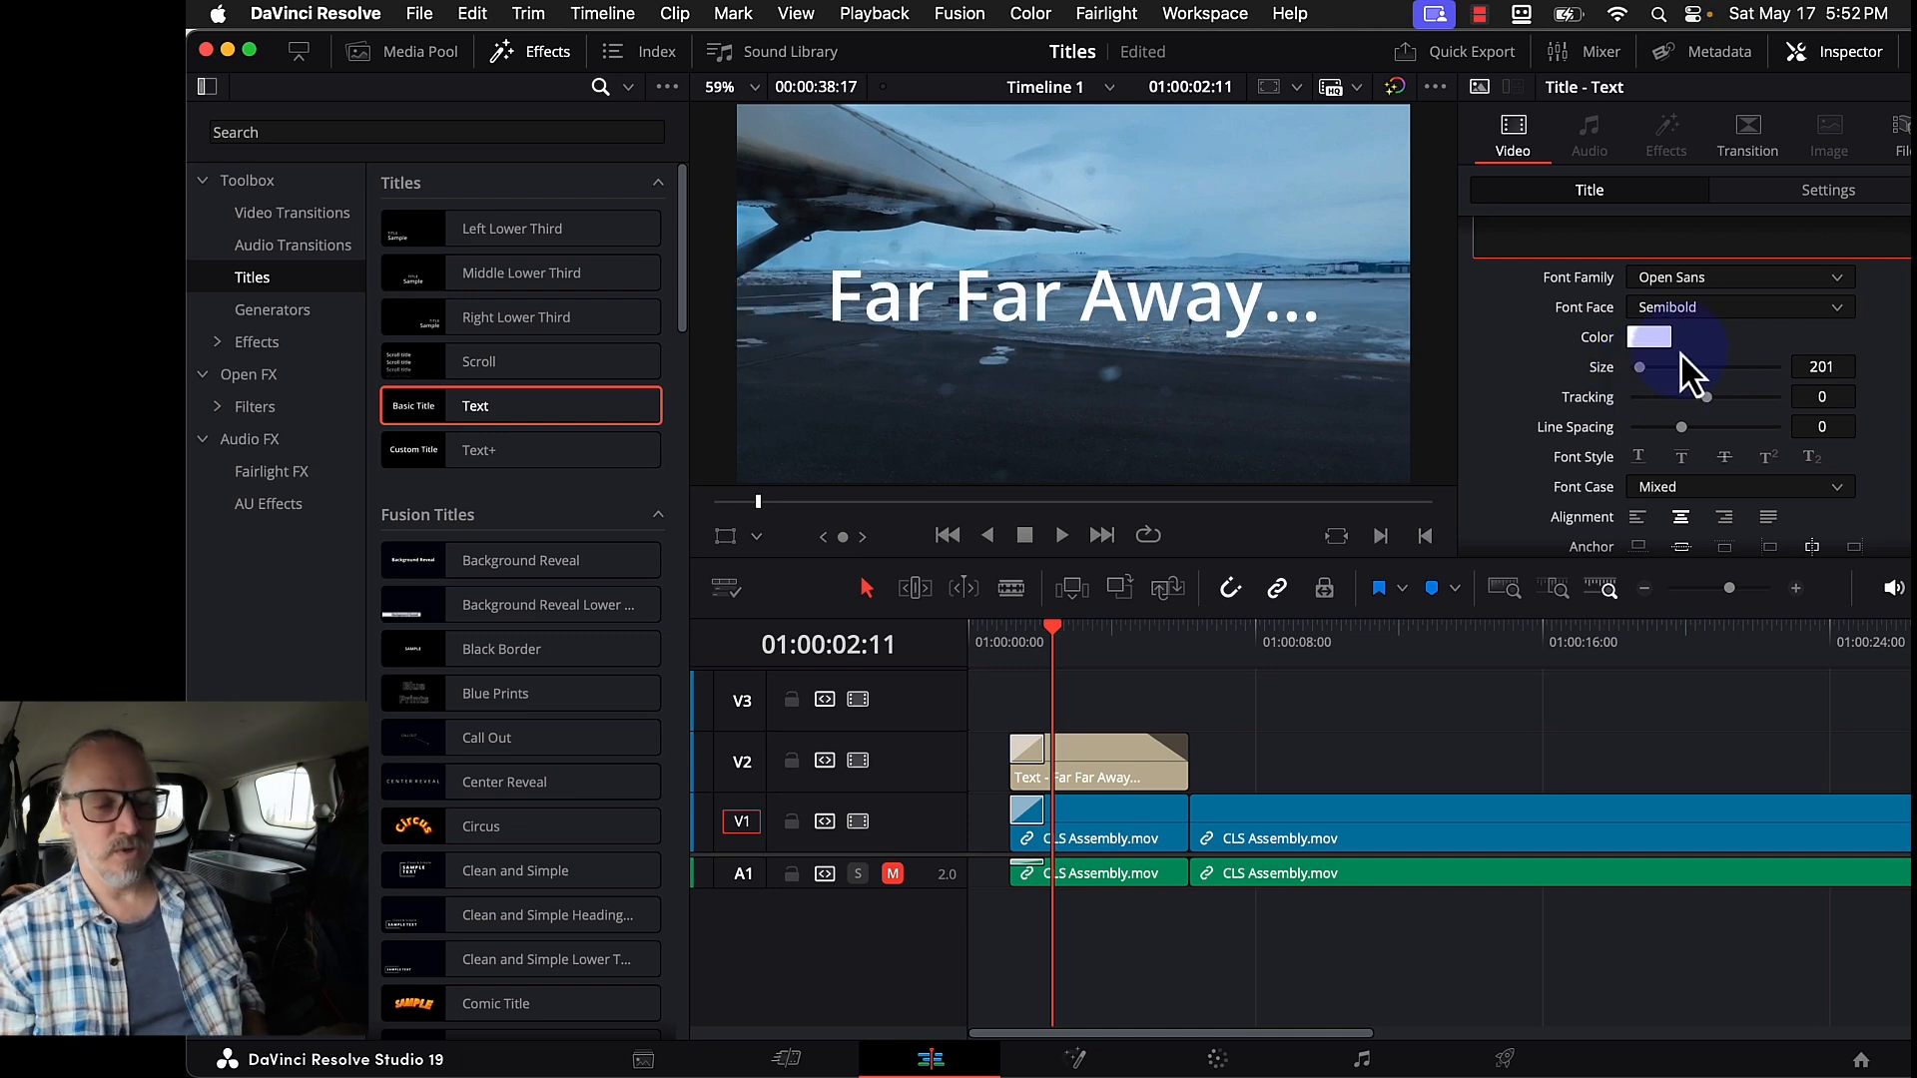
click(1652, 339)
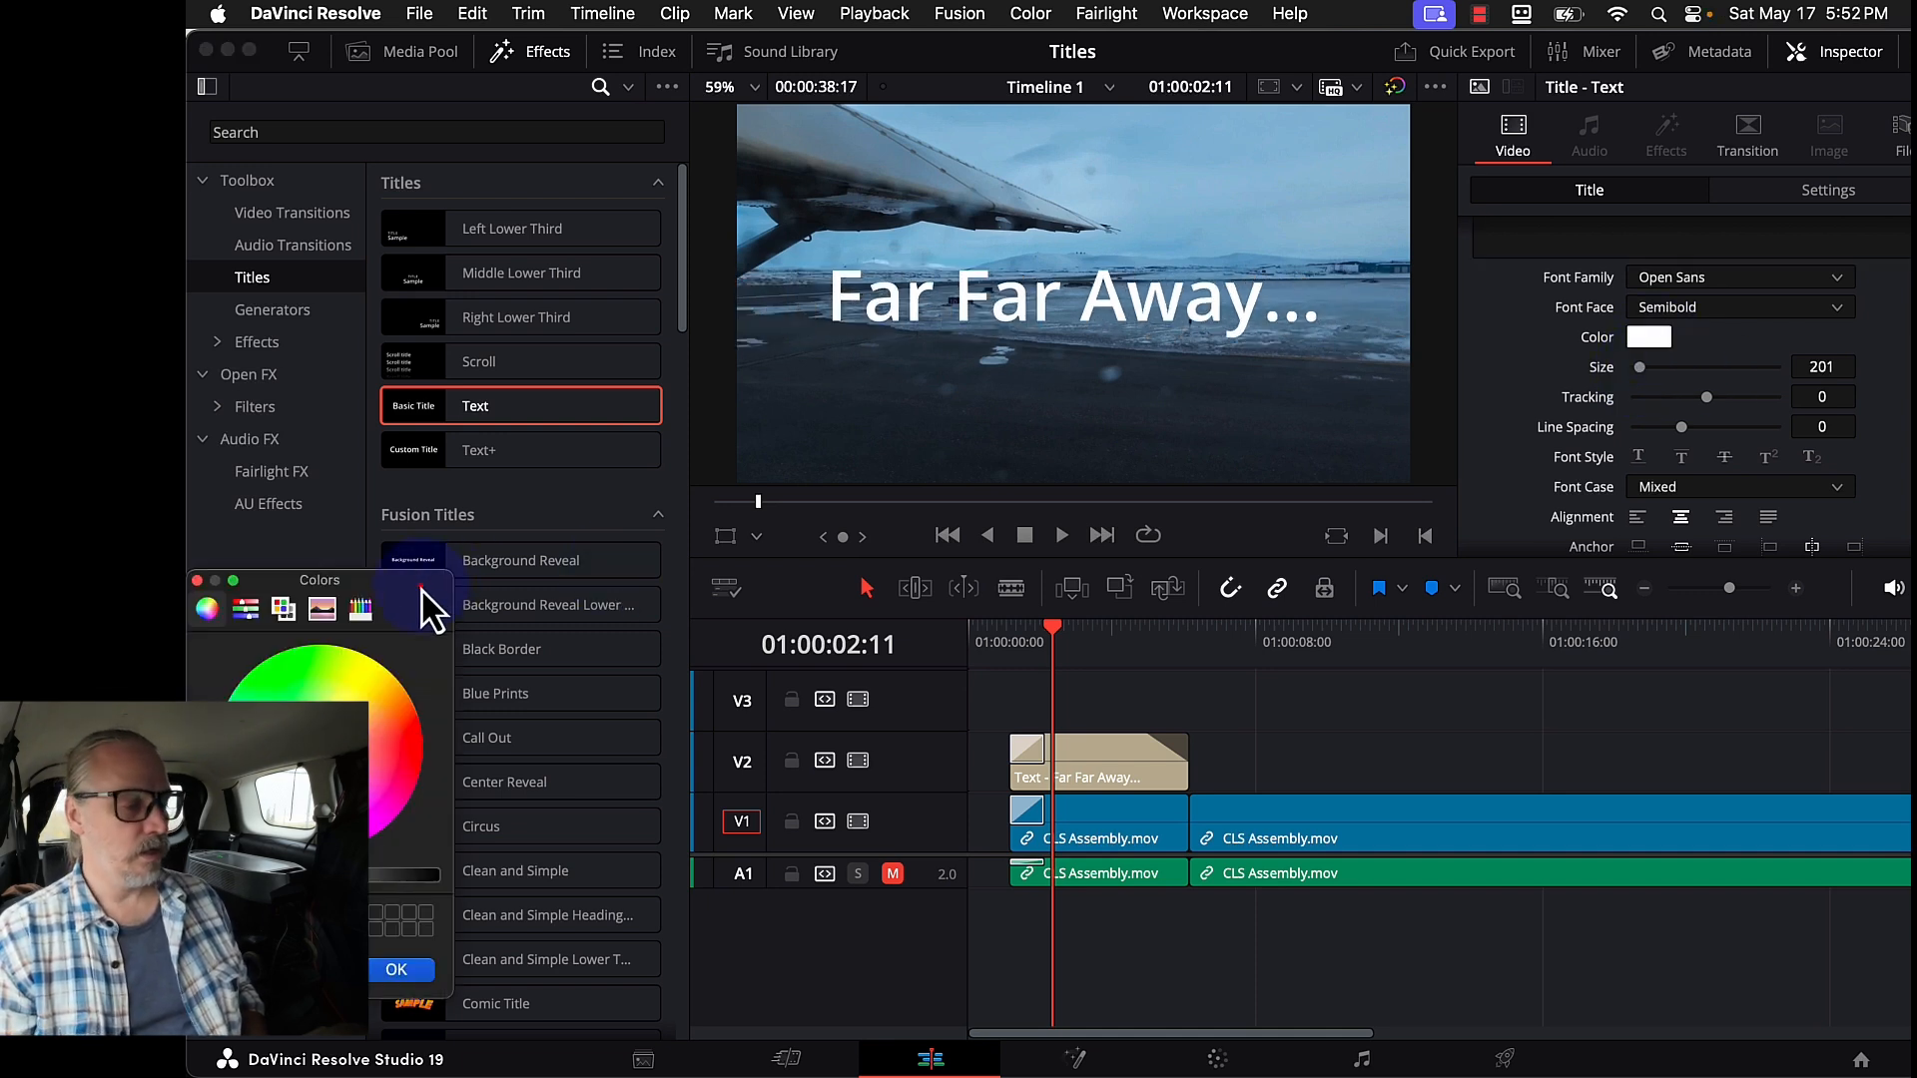
drag(428, 603, 1339, 530)
click(1207, 606)
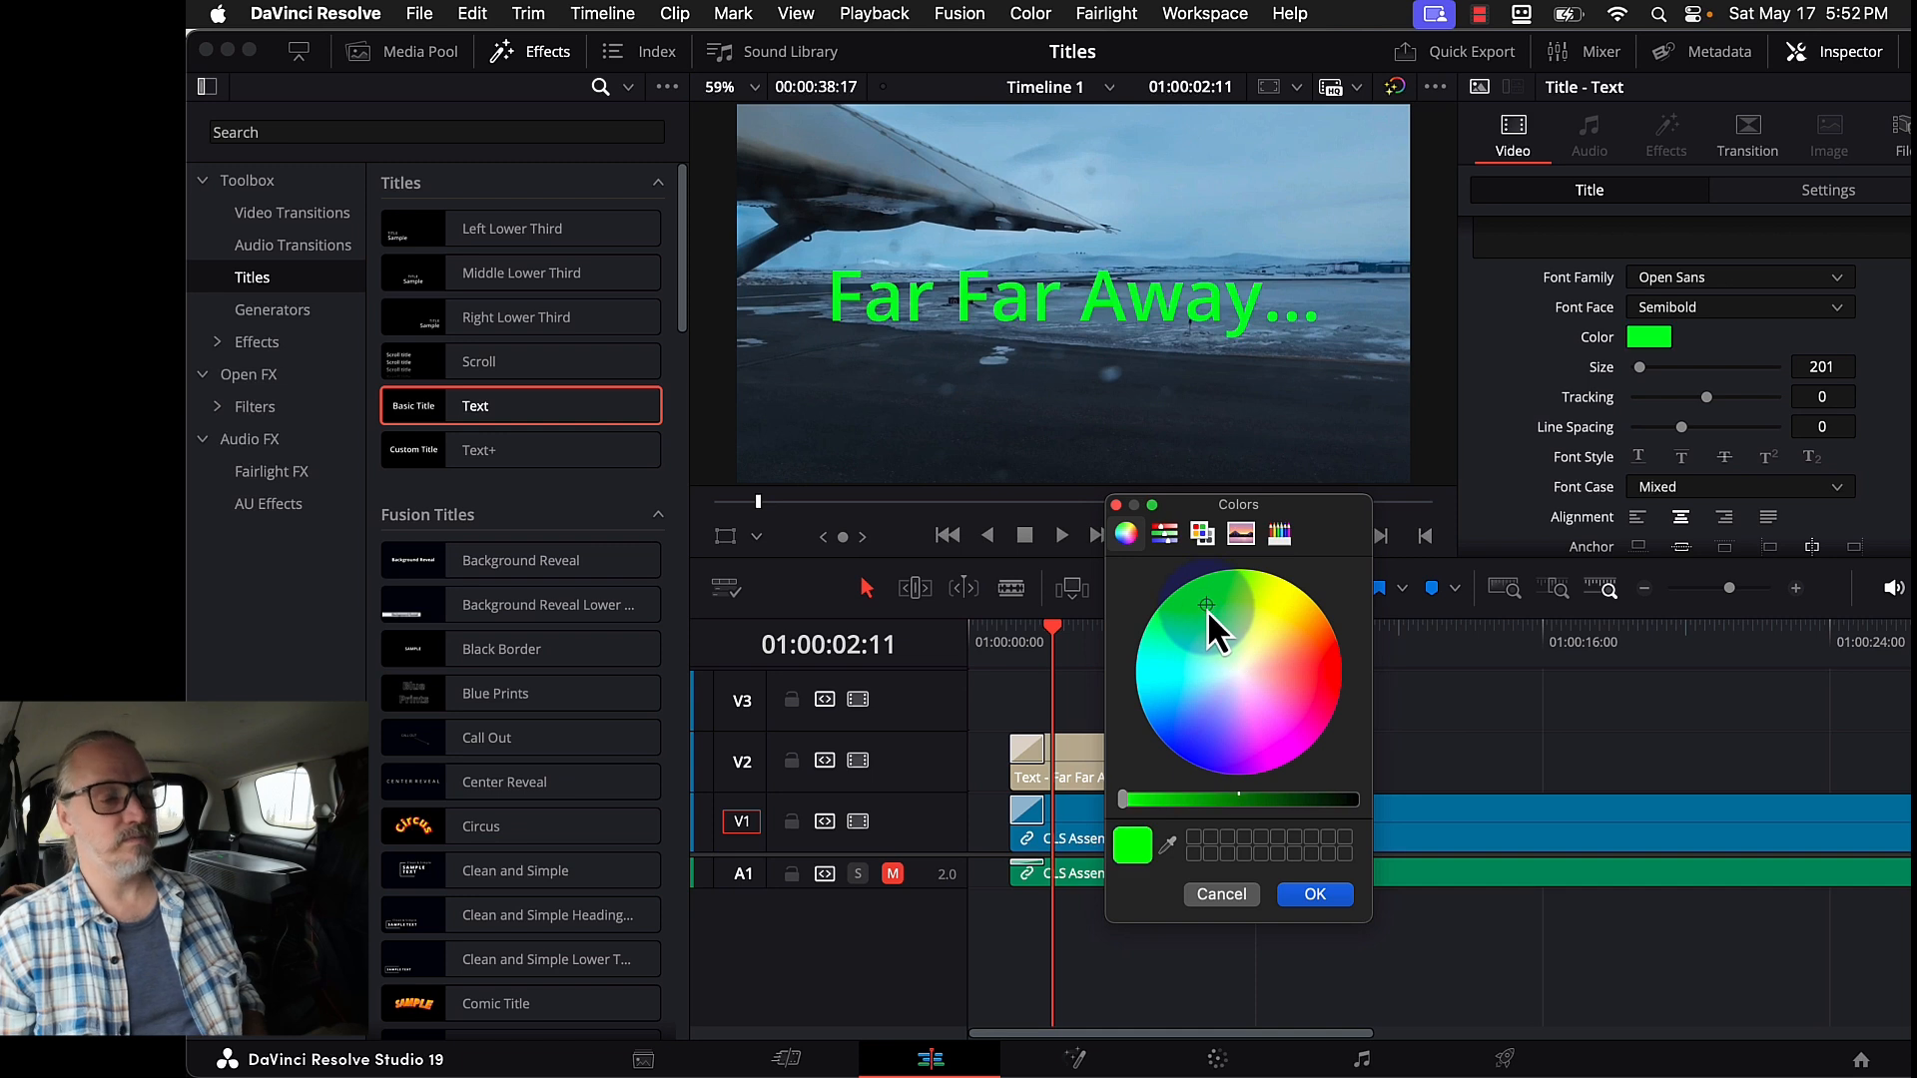
click(1308, 894)
key(super+z)
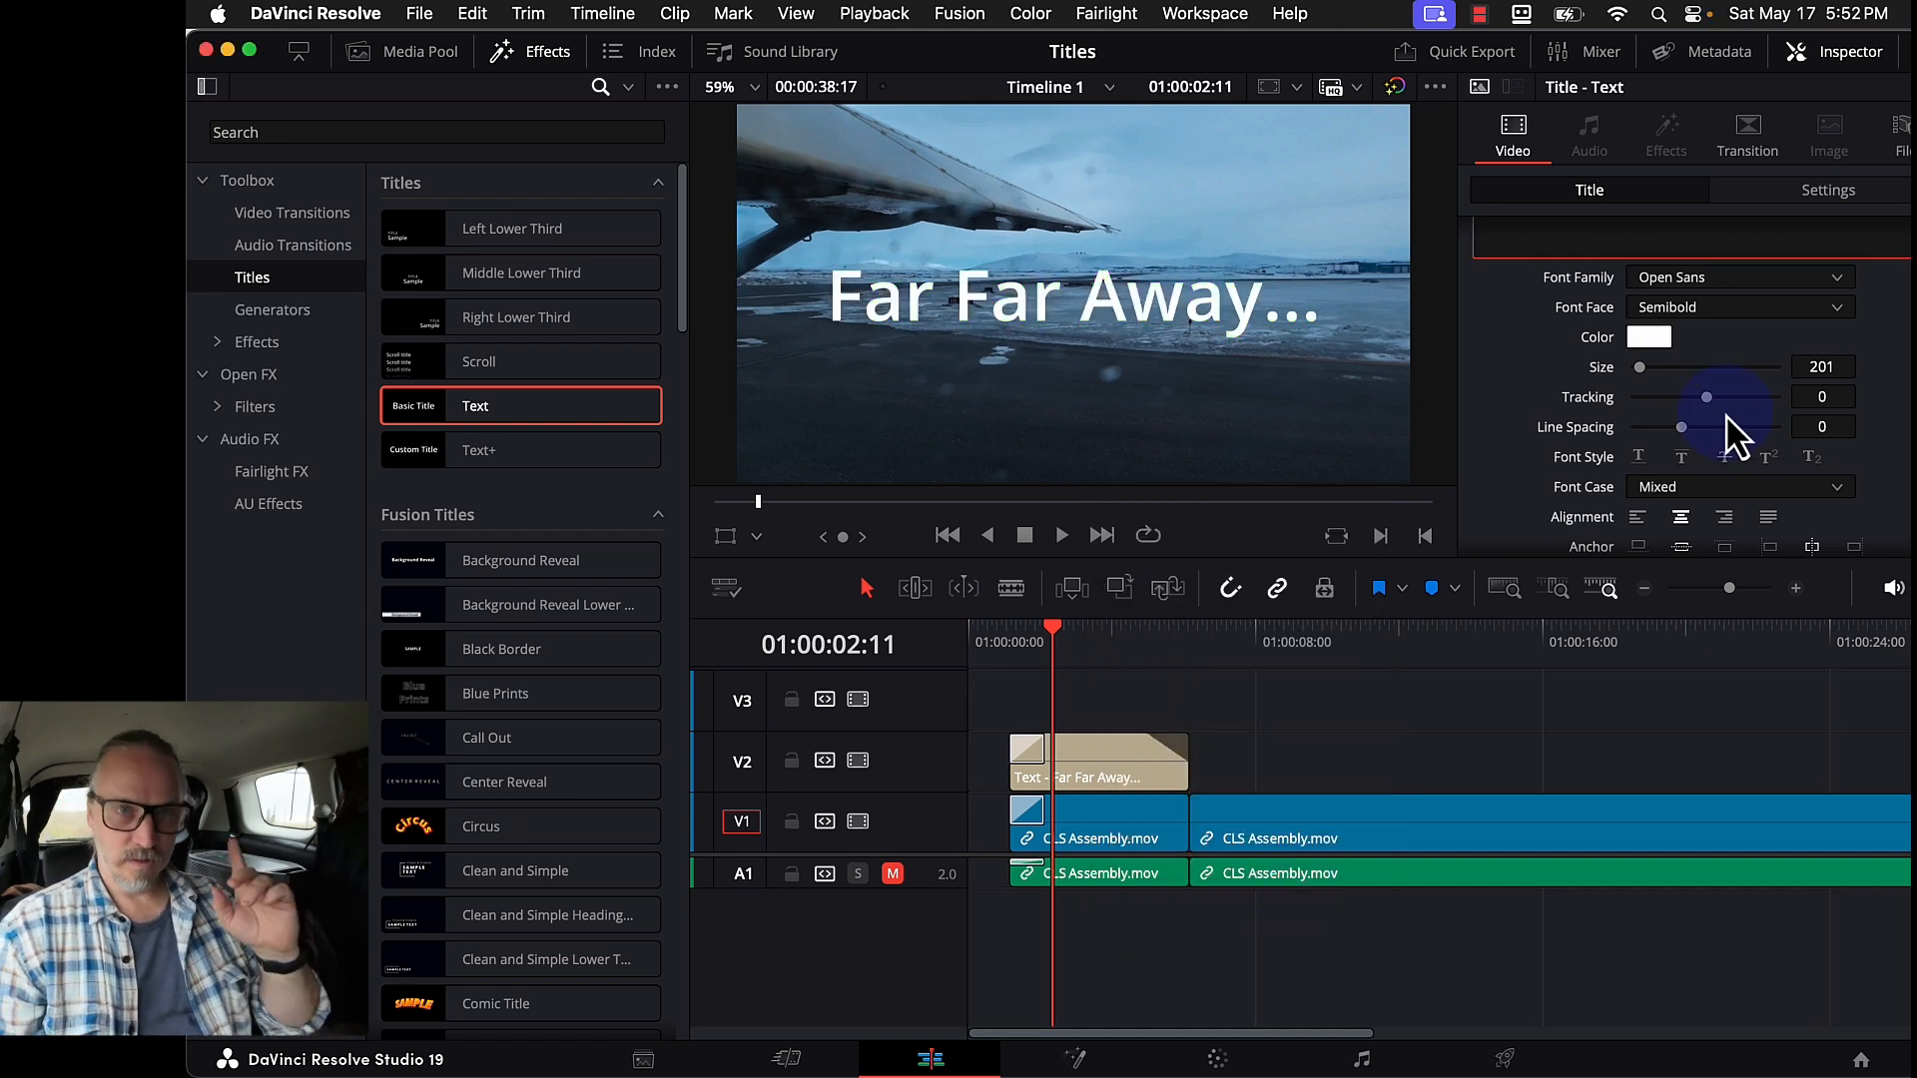
scroll(1604, 235, up, 3)
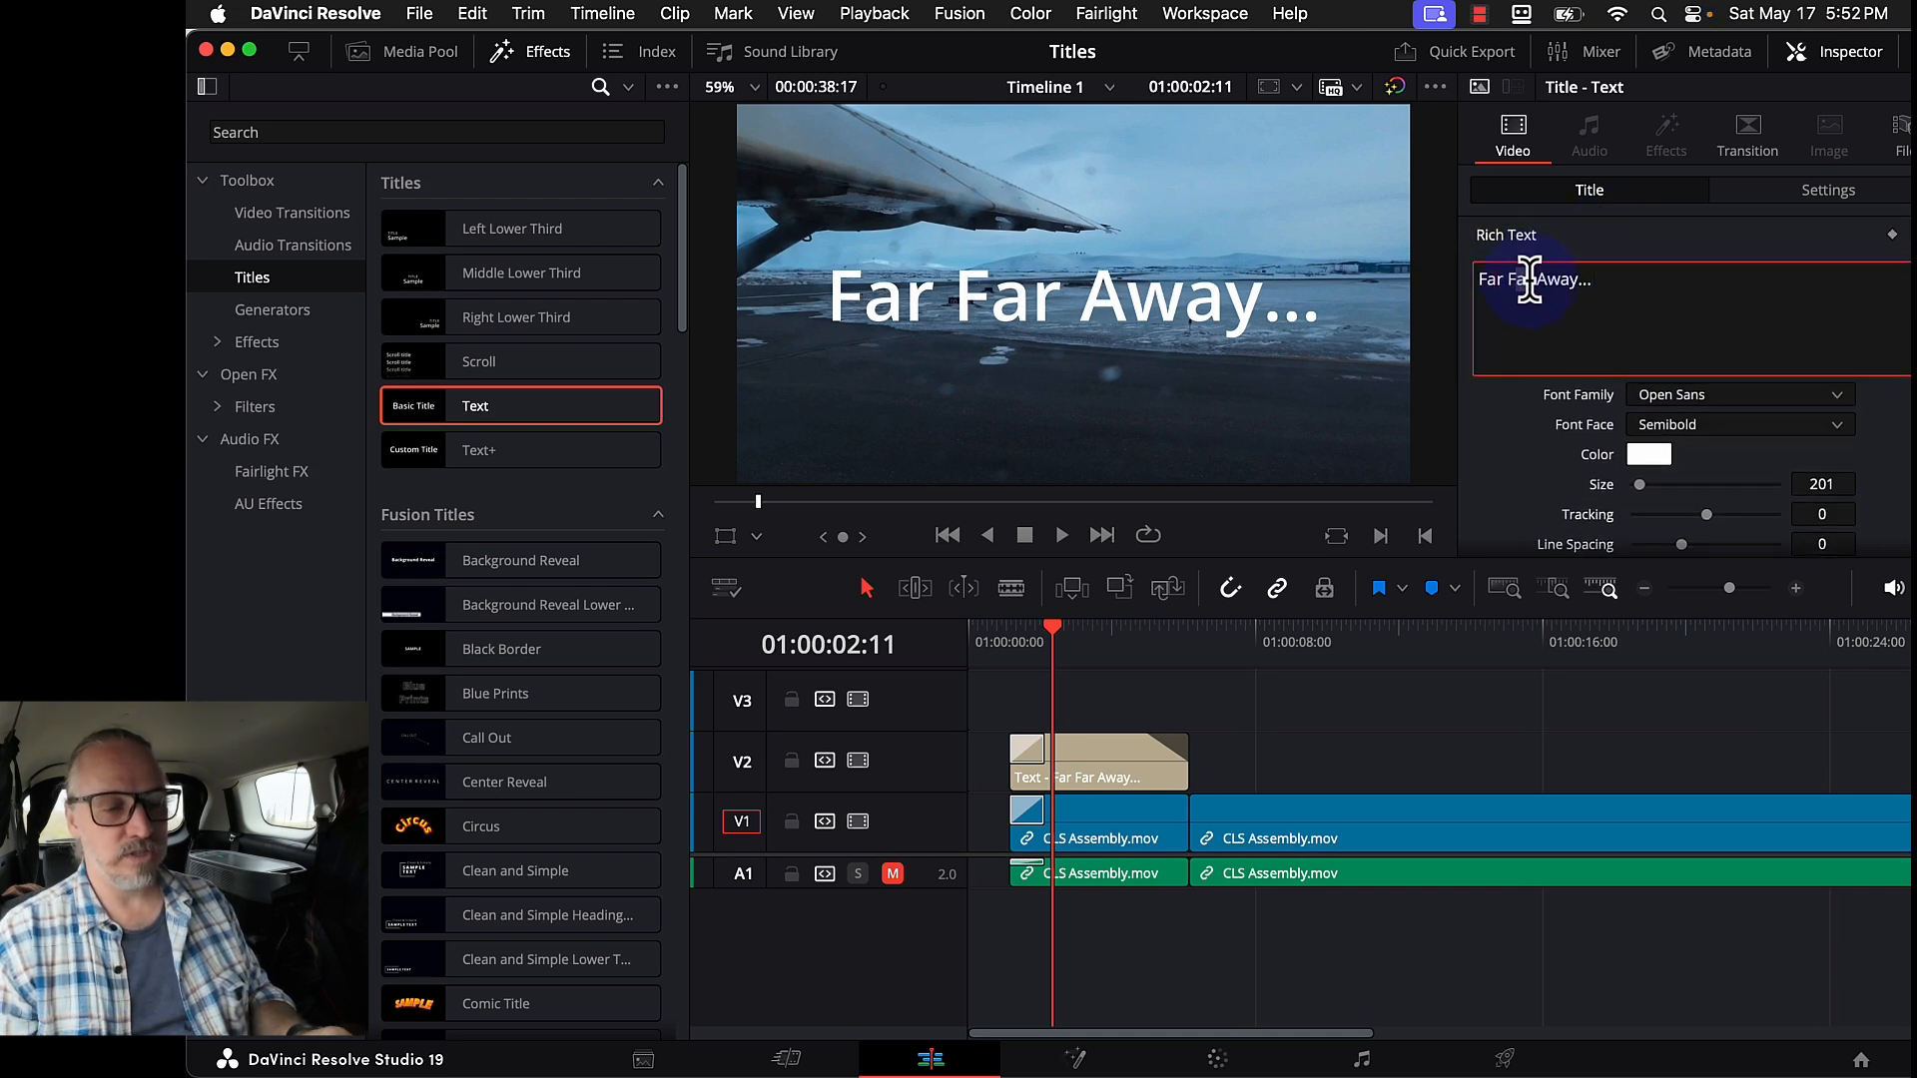
drag(1533, 280, 1506, 279)
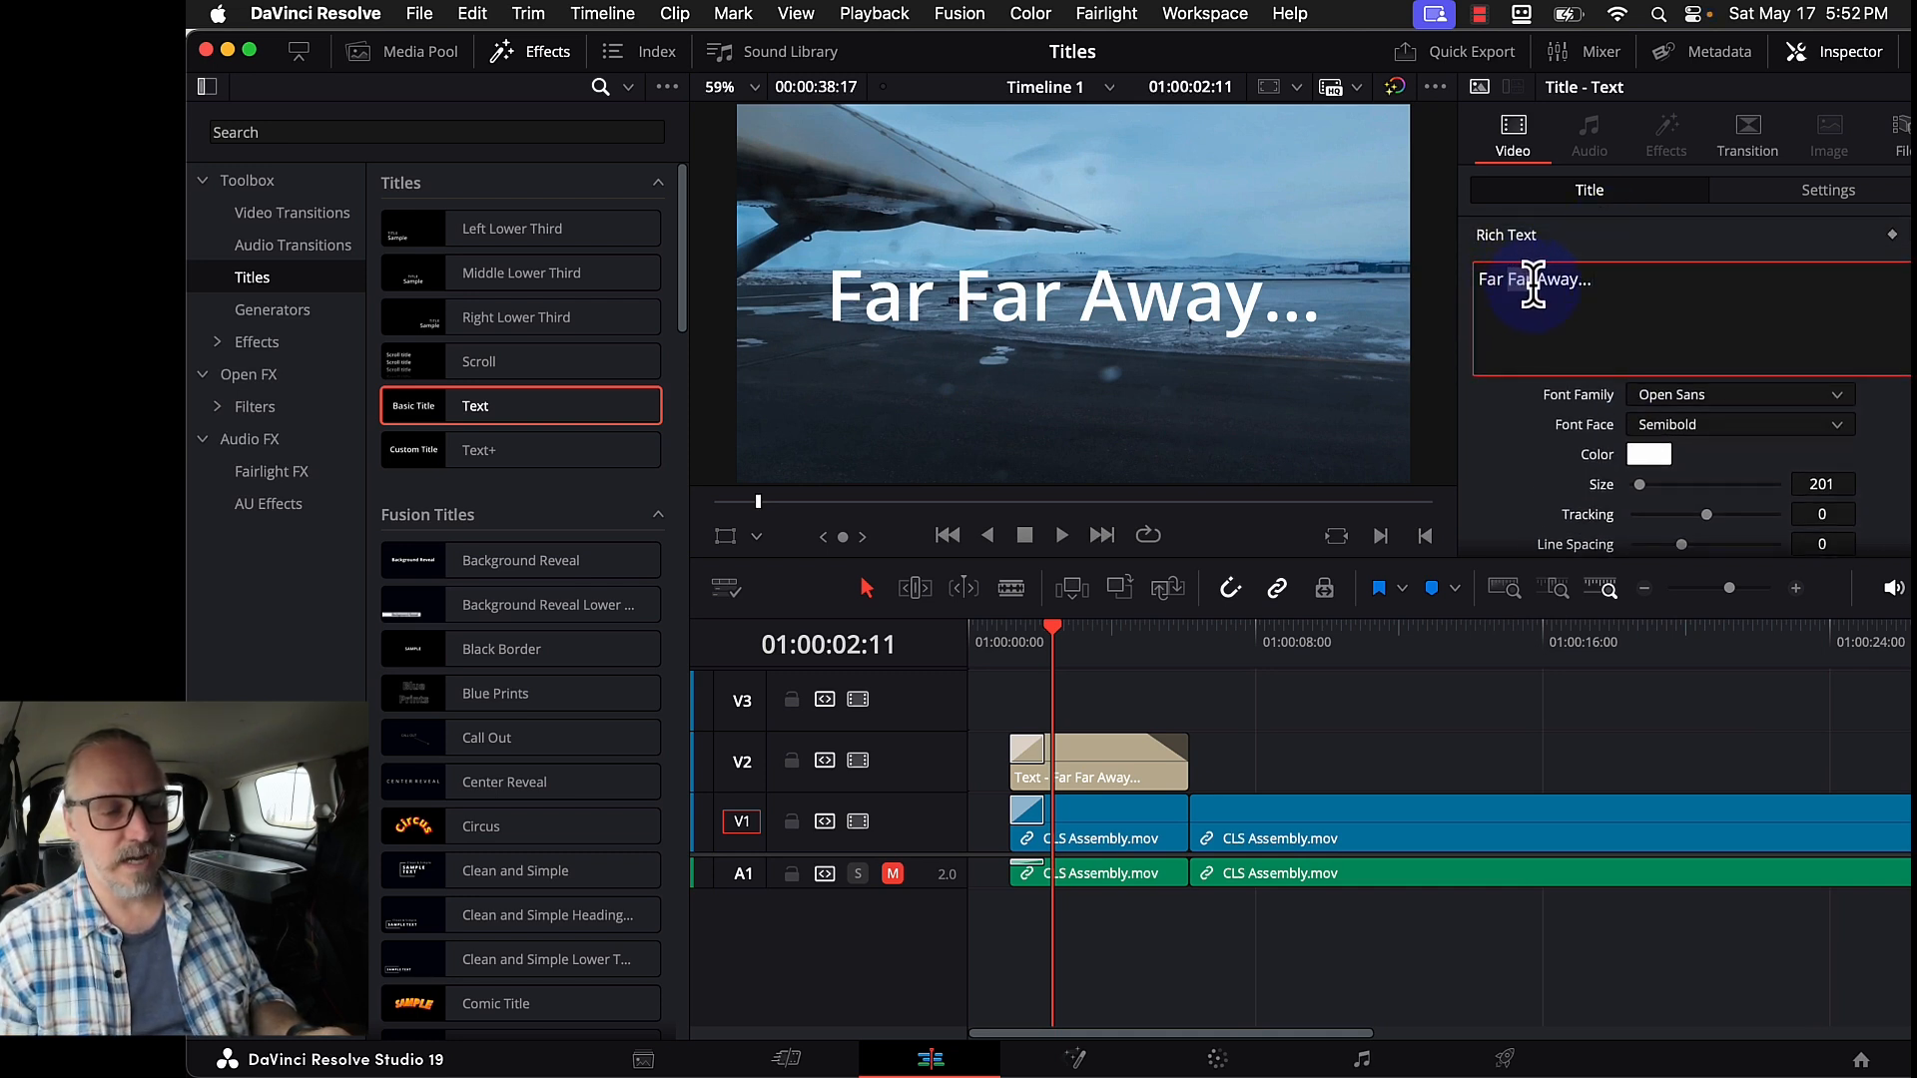
click(1648, 455)
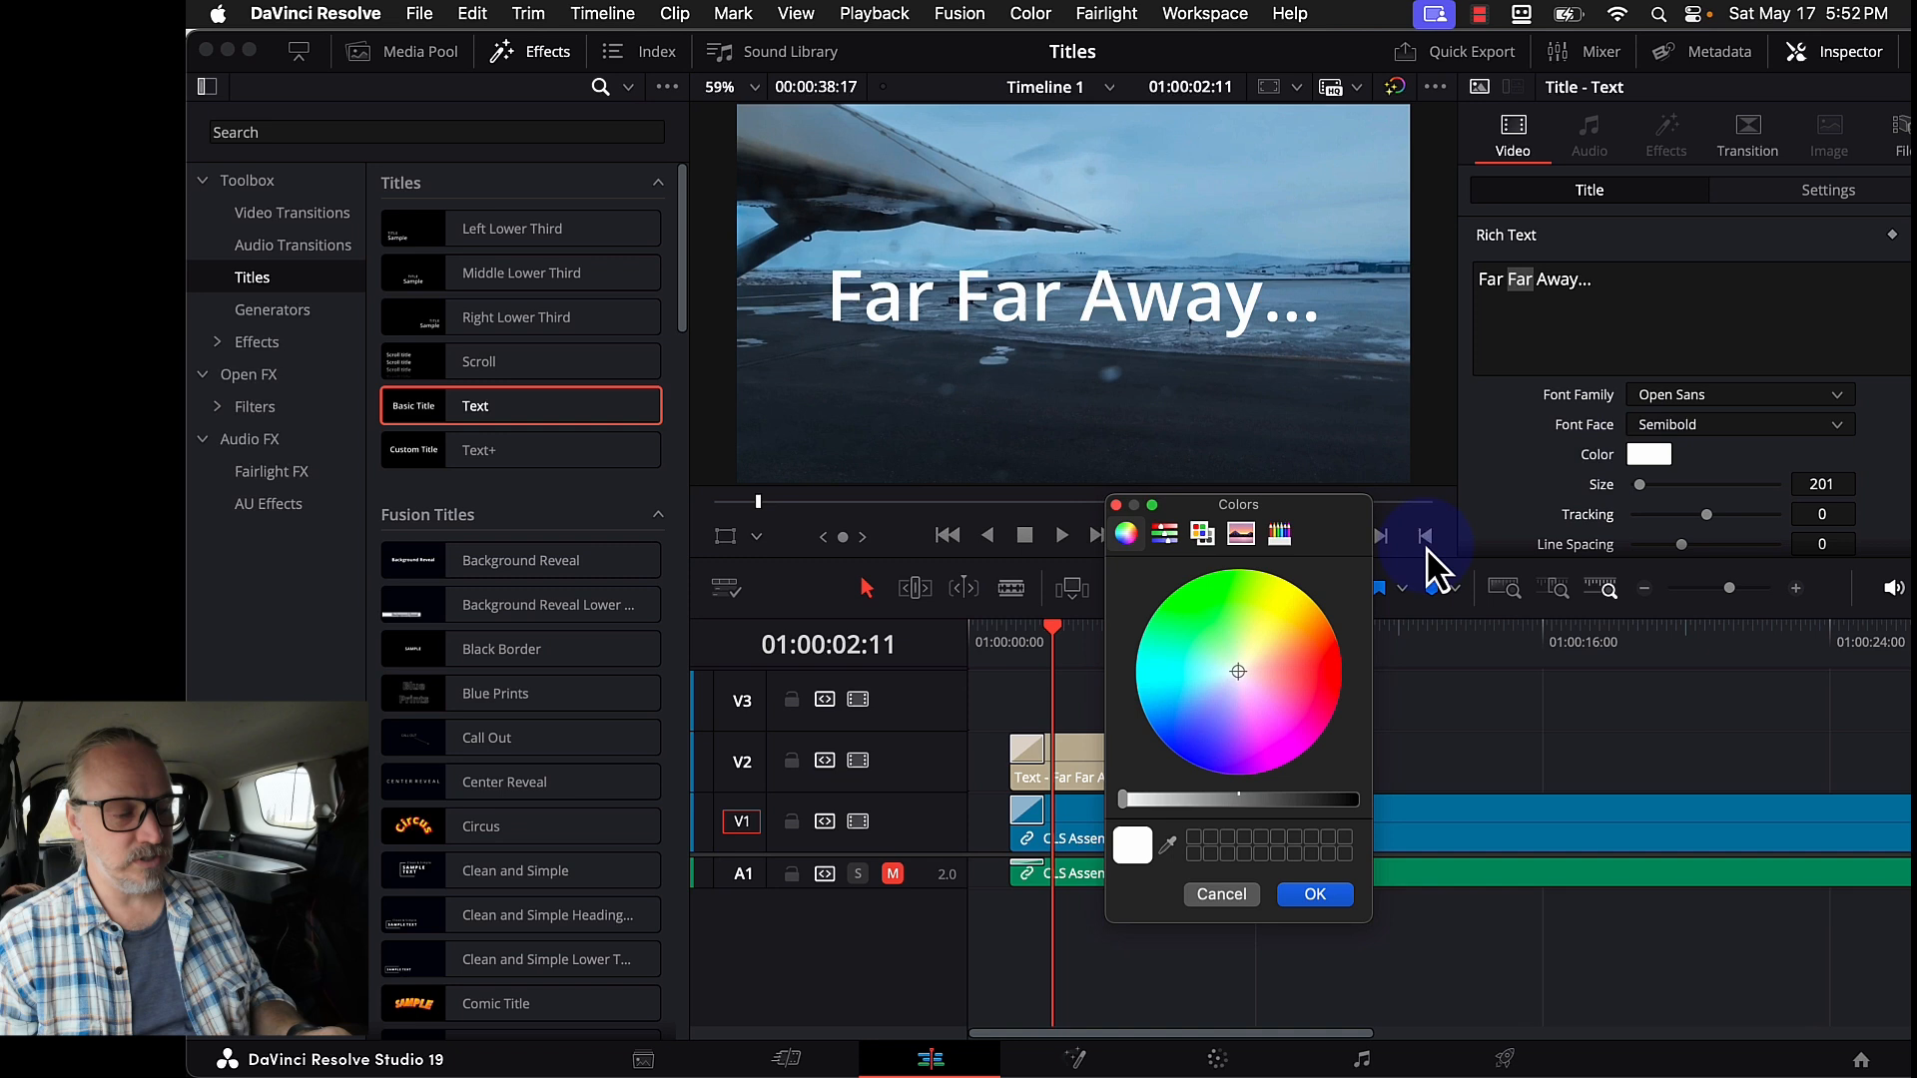
click(1211, 697)
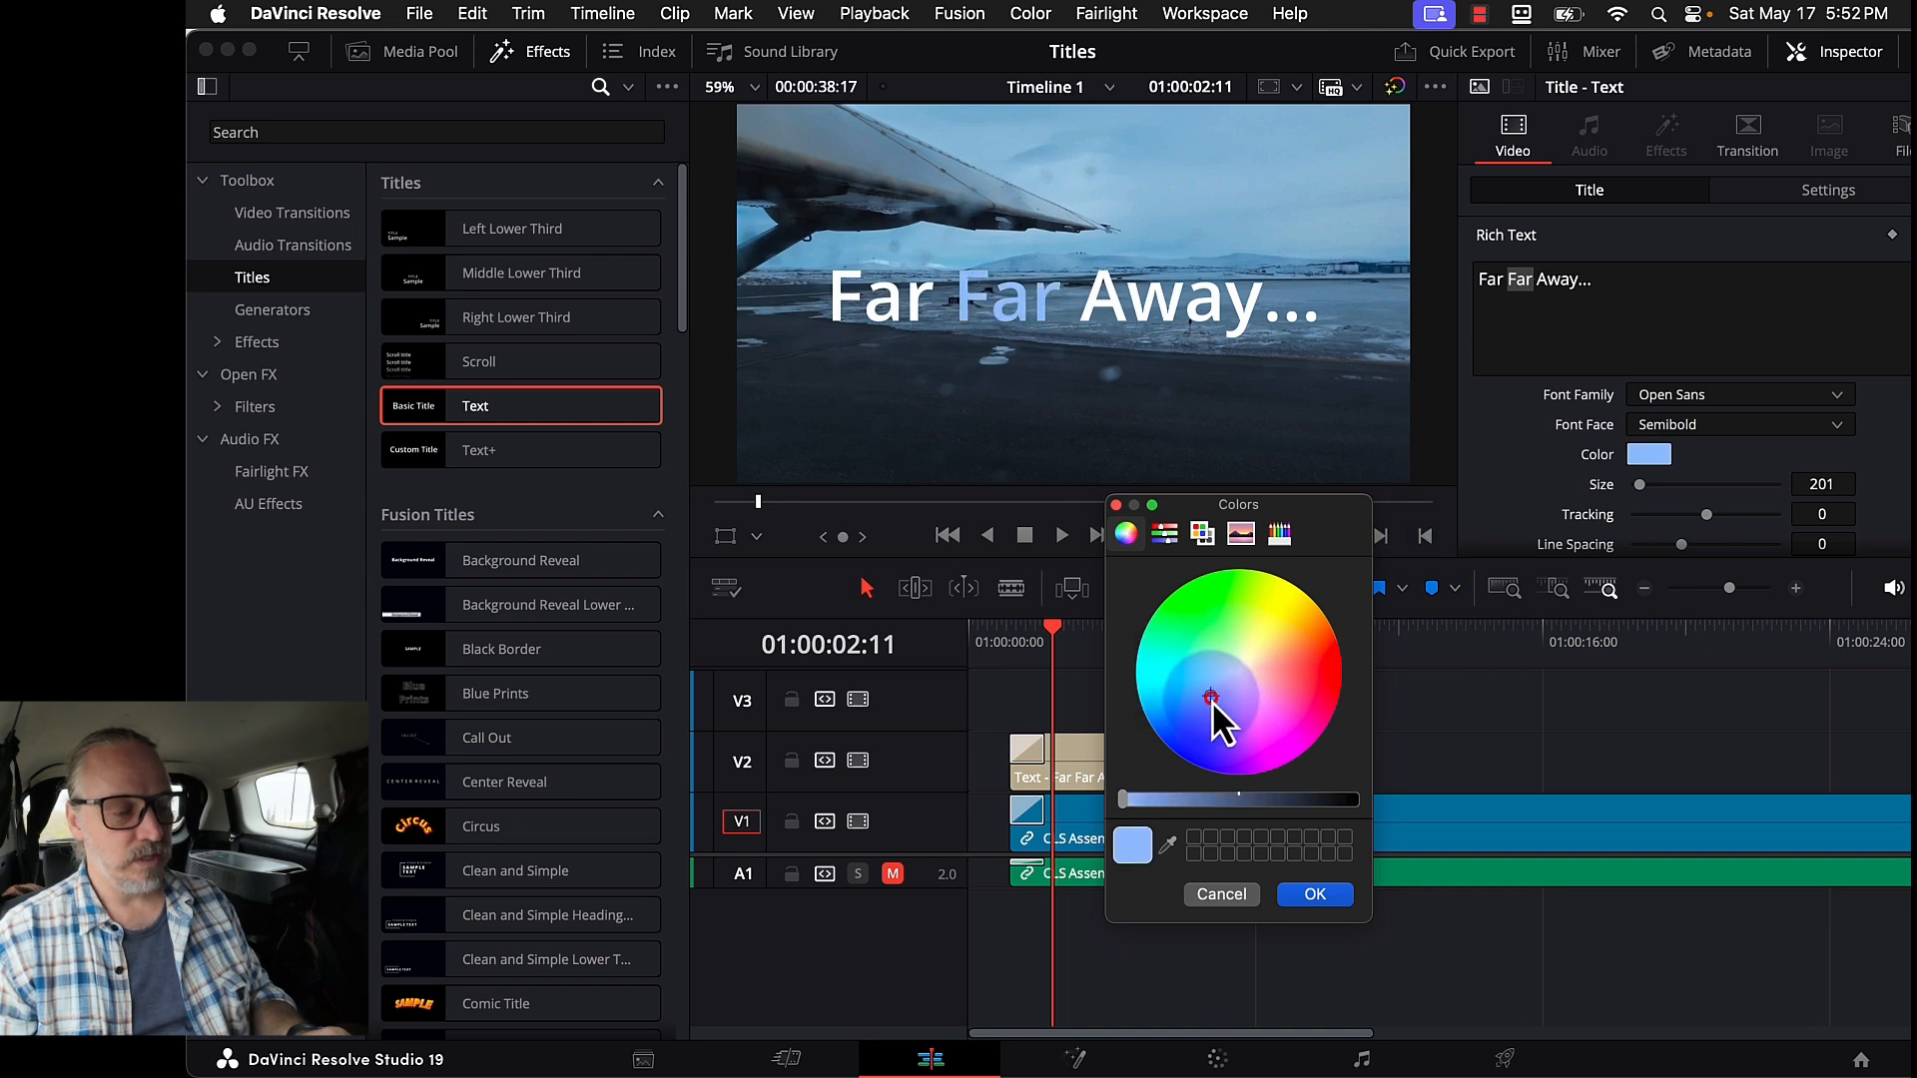
click(1309, 896)
drag(1537, 283, 1625, 285)
click(1648, 454)
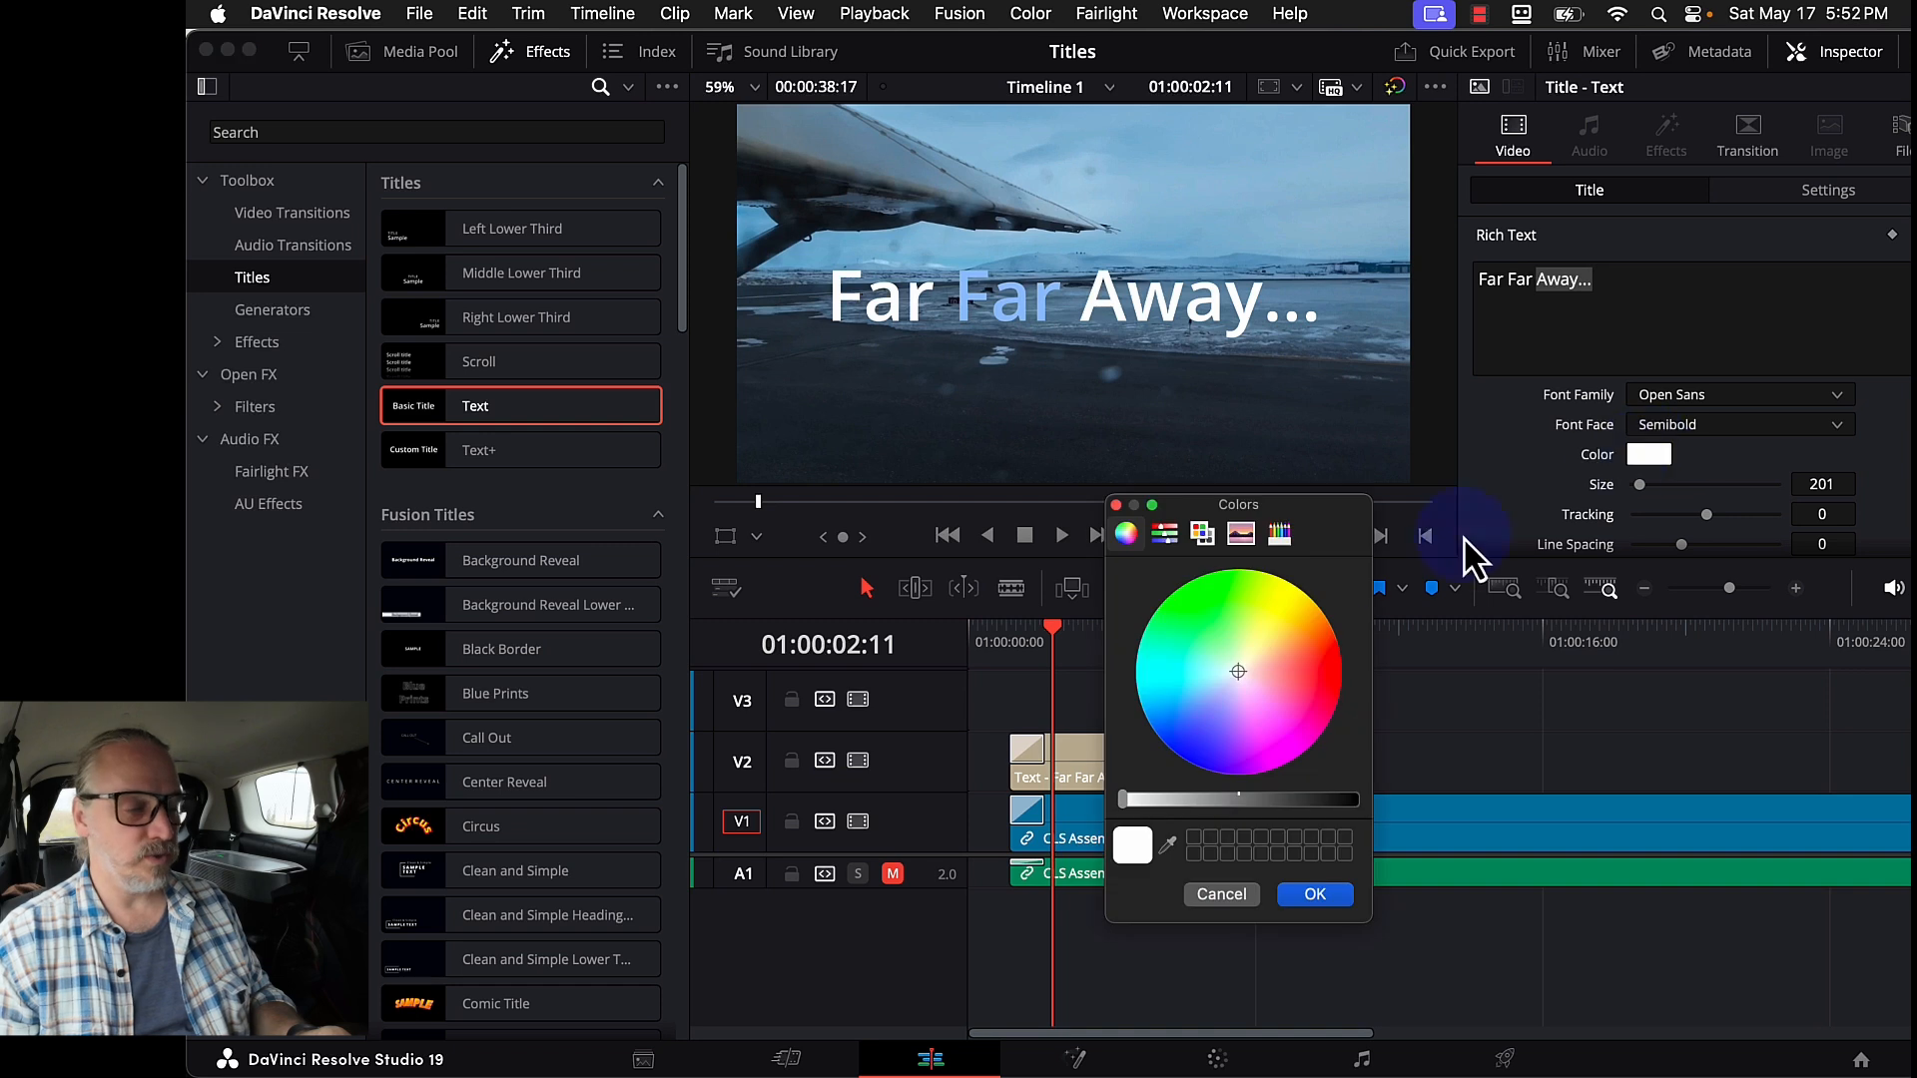
click(1195, 681)
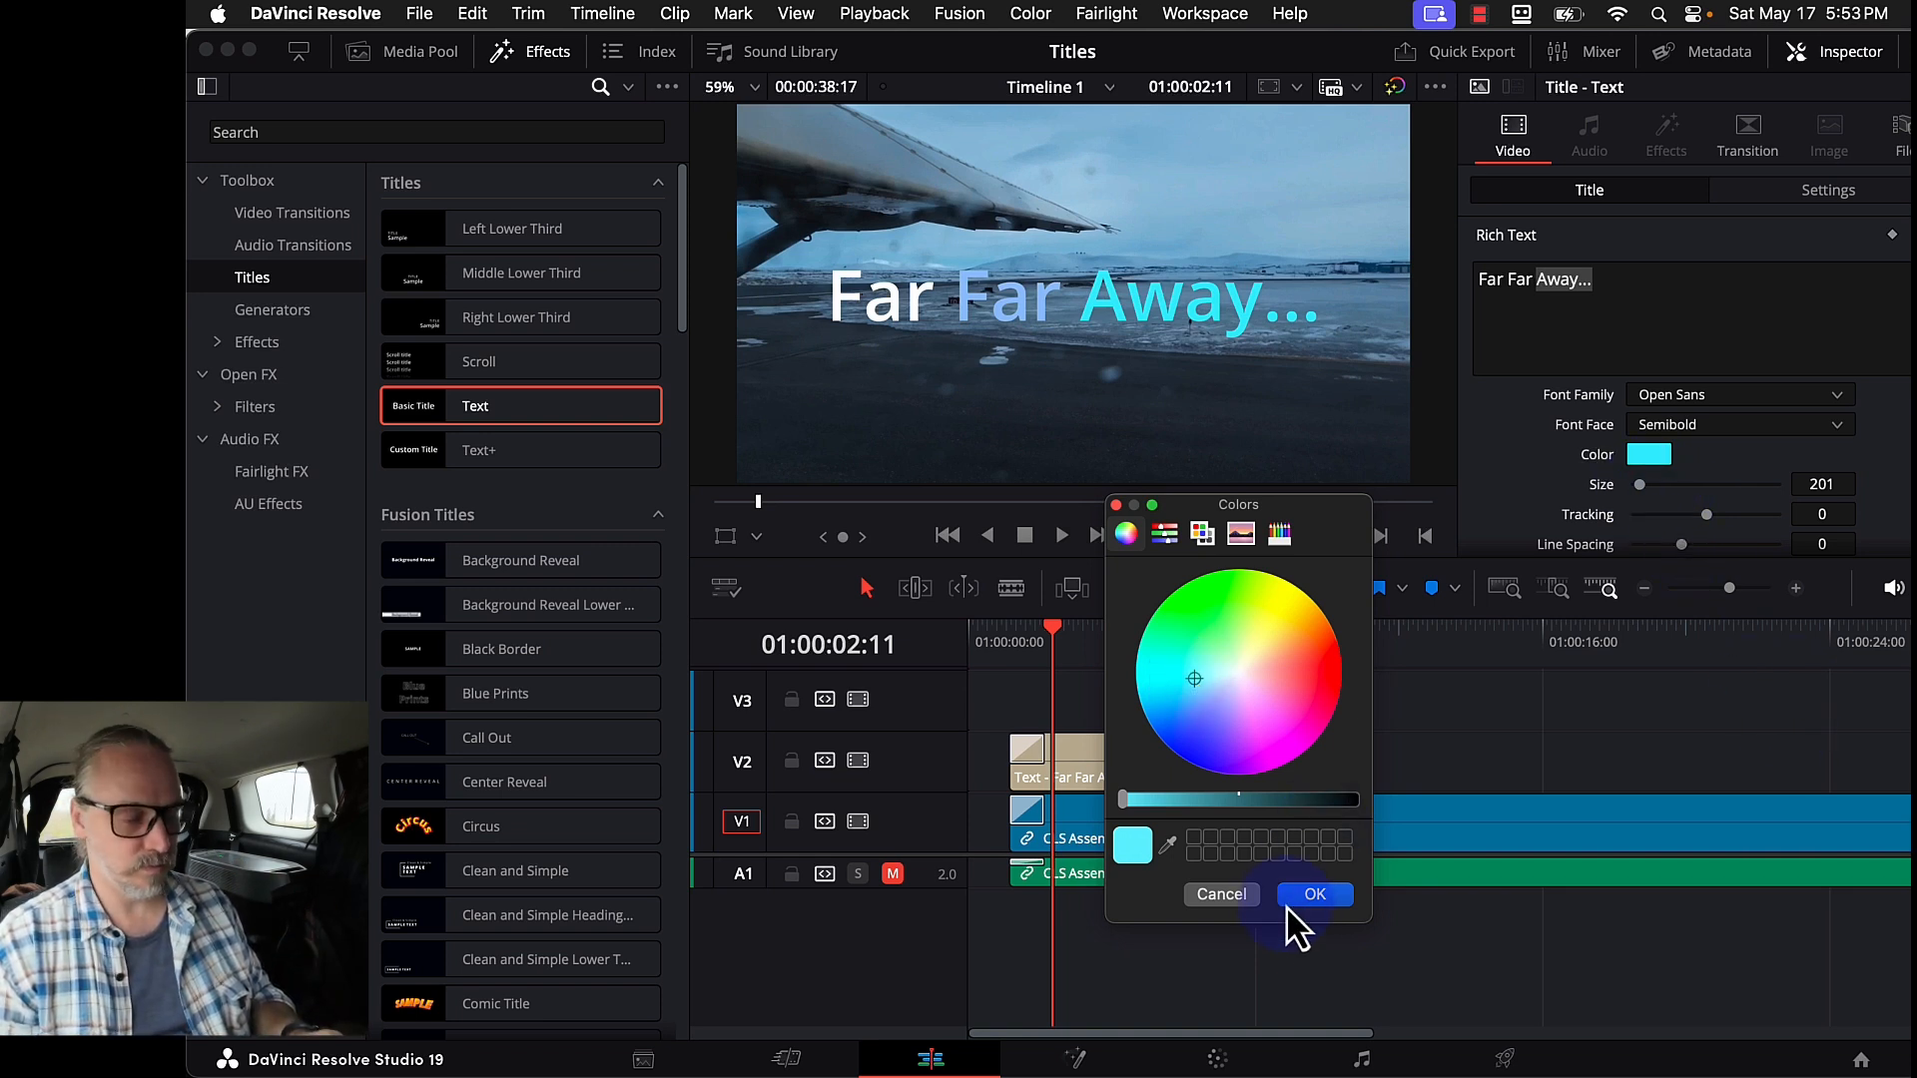
click(1316, 892)
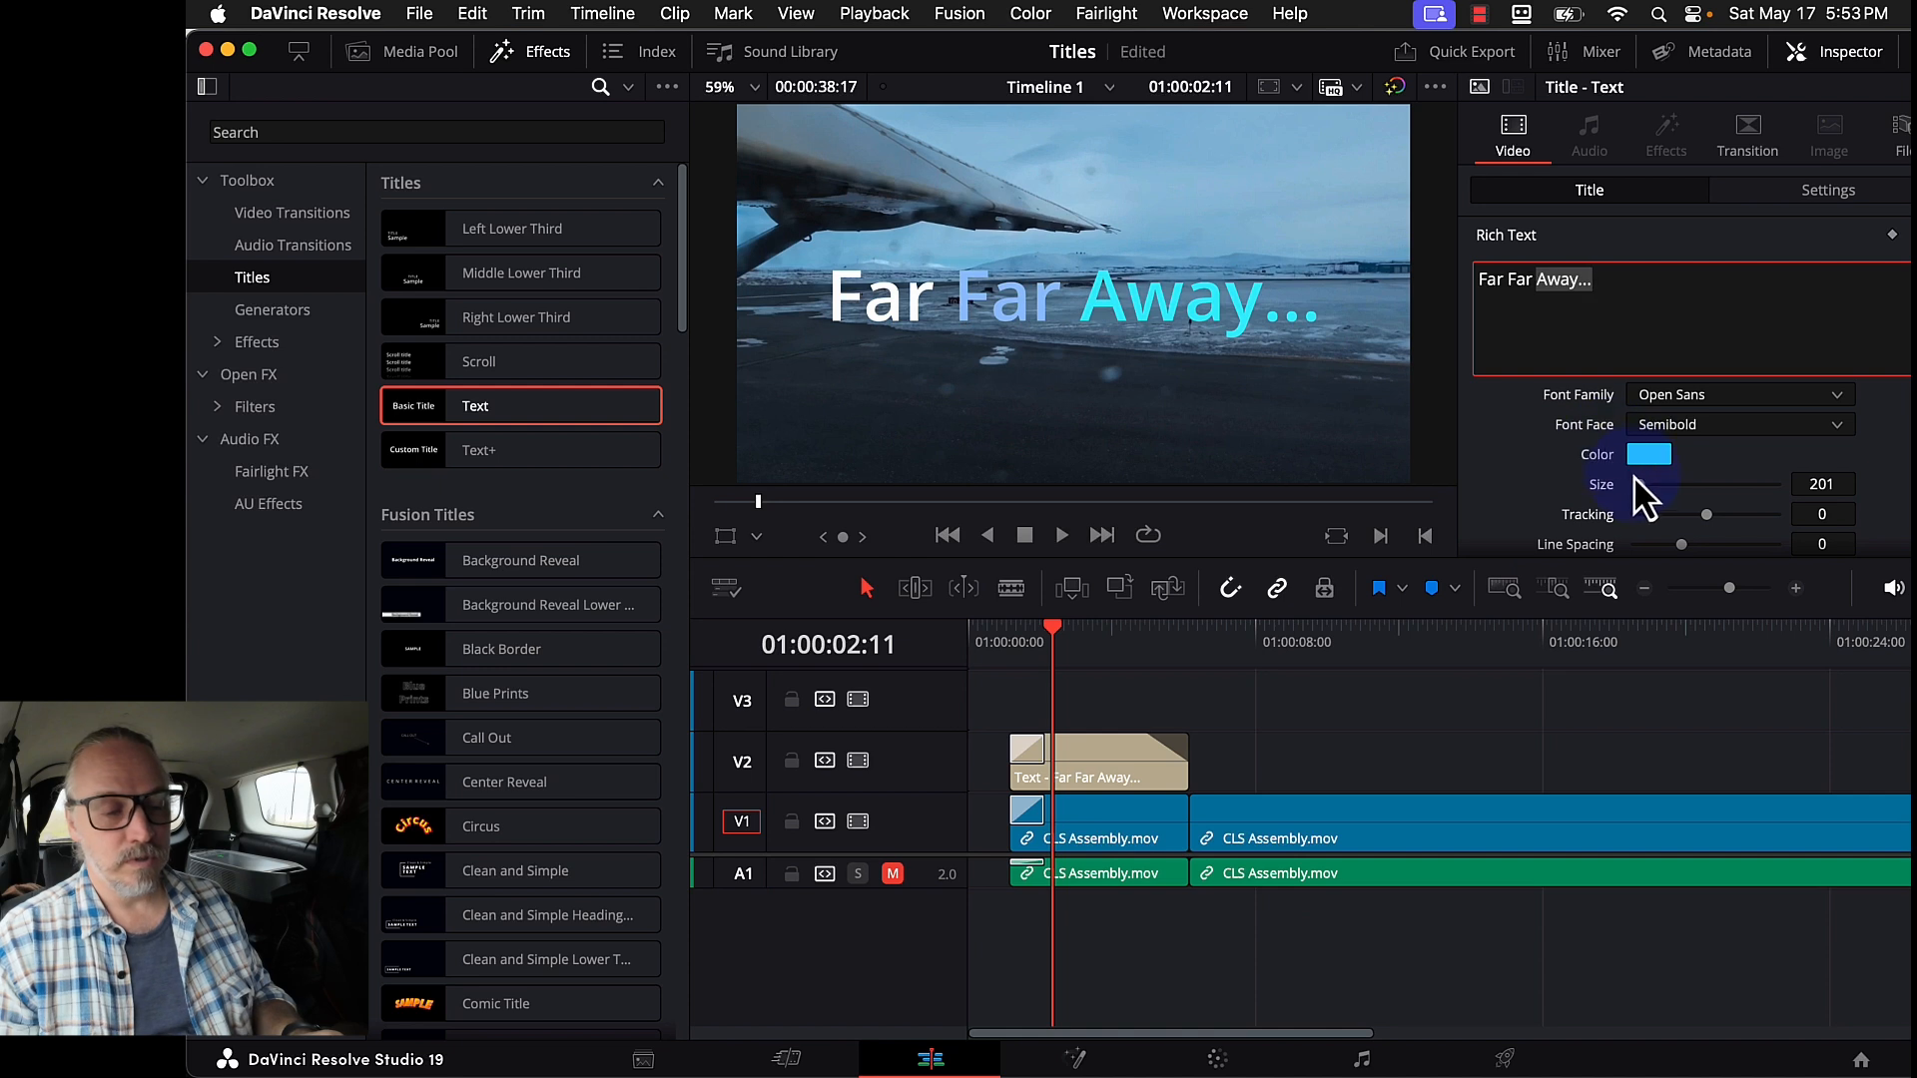
drag(1635, 481, 1639, 489)
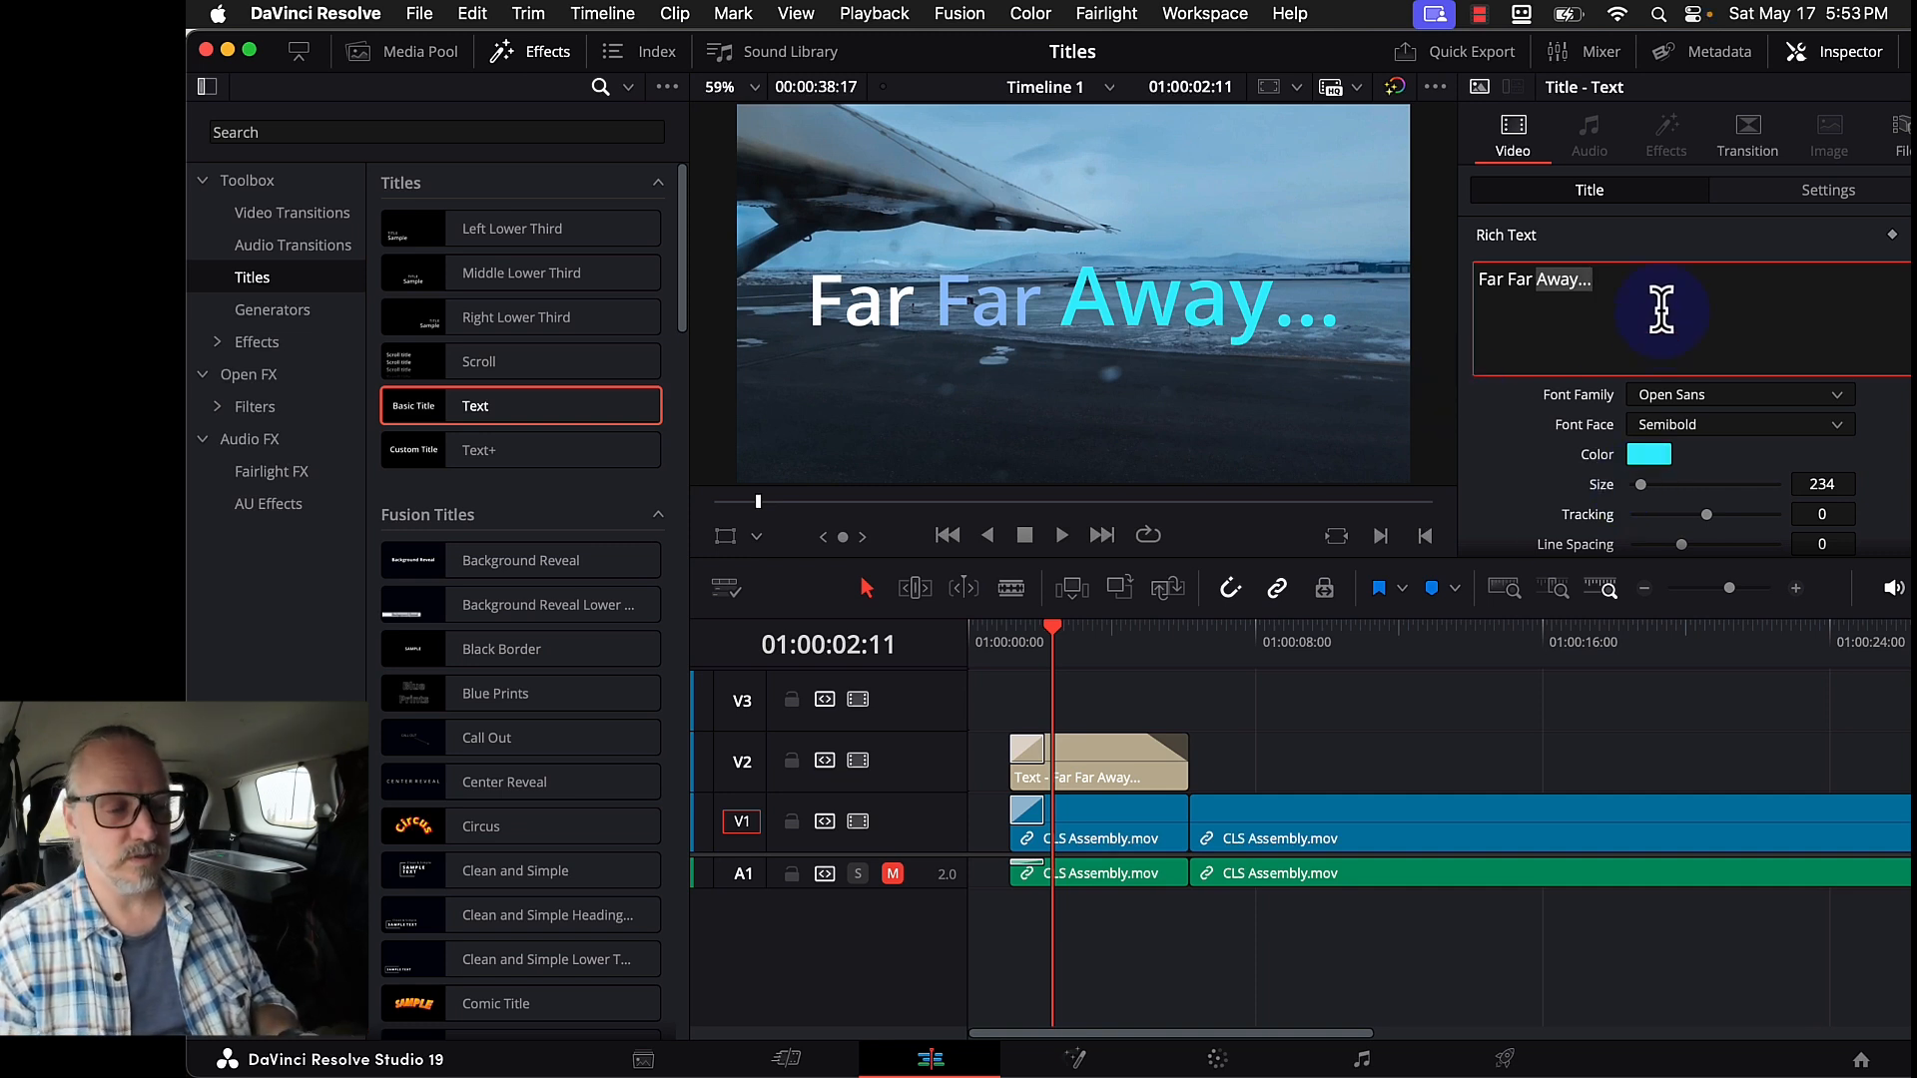
key(super+z)
key(super+z)
key(super+z)
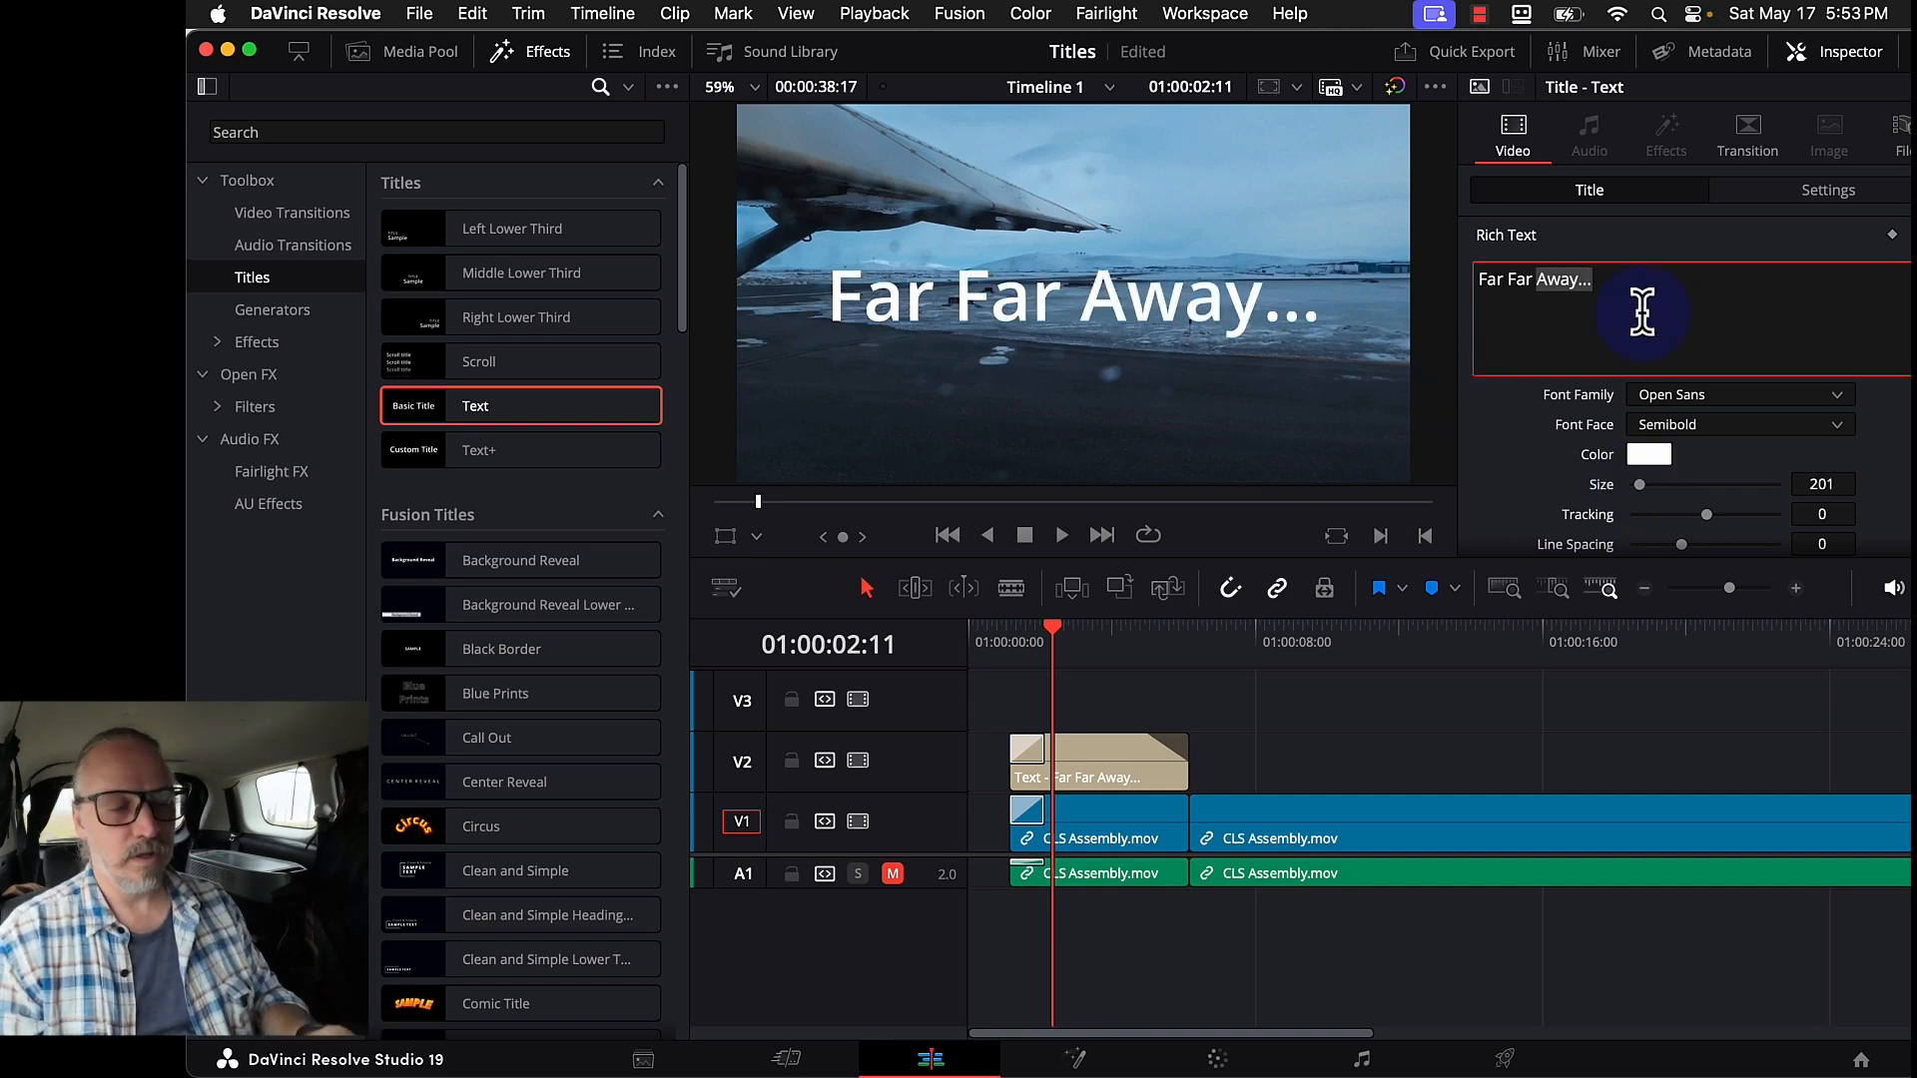
- Move the title to Position X 204, Y -292 in the Transform settings
click(1827, 189)
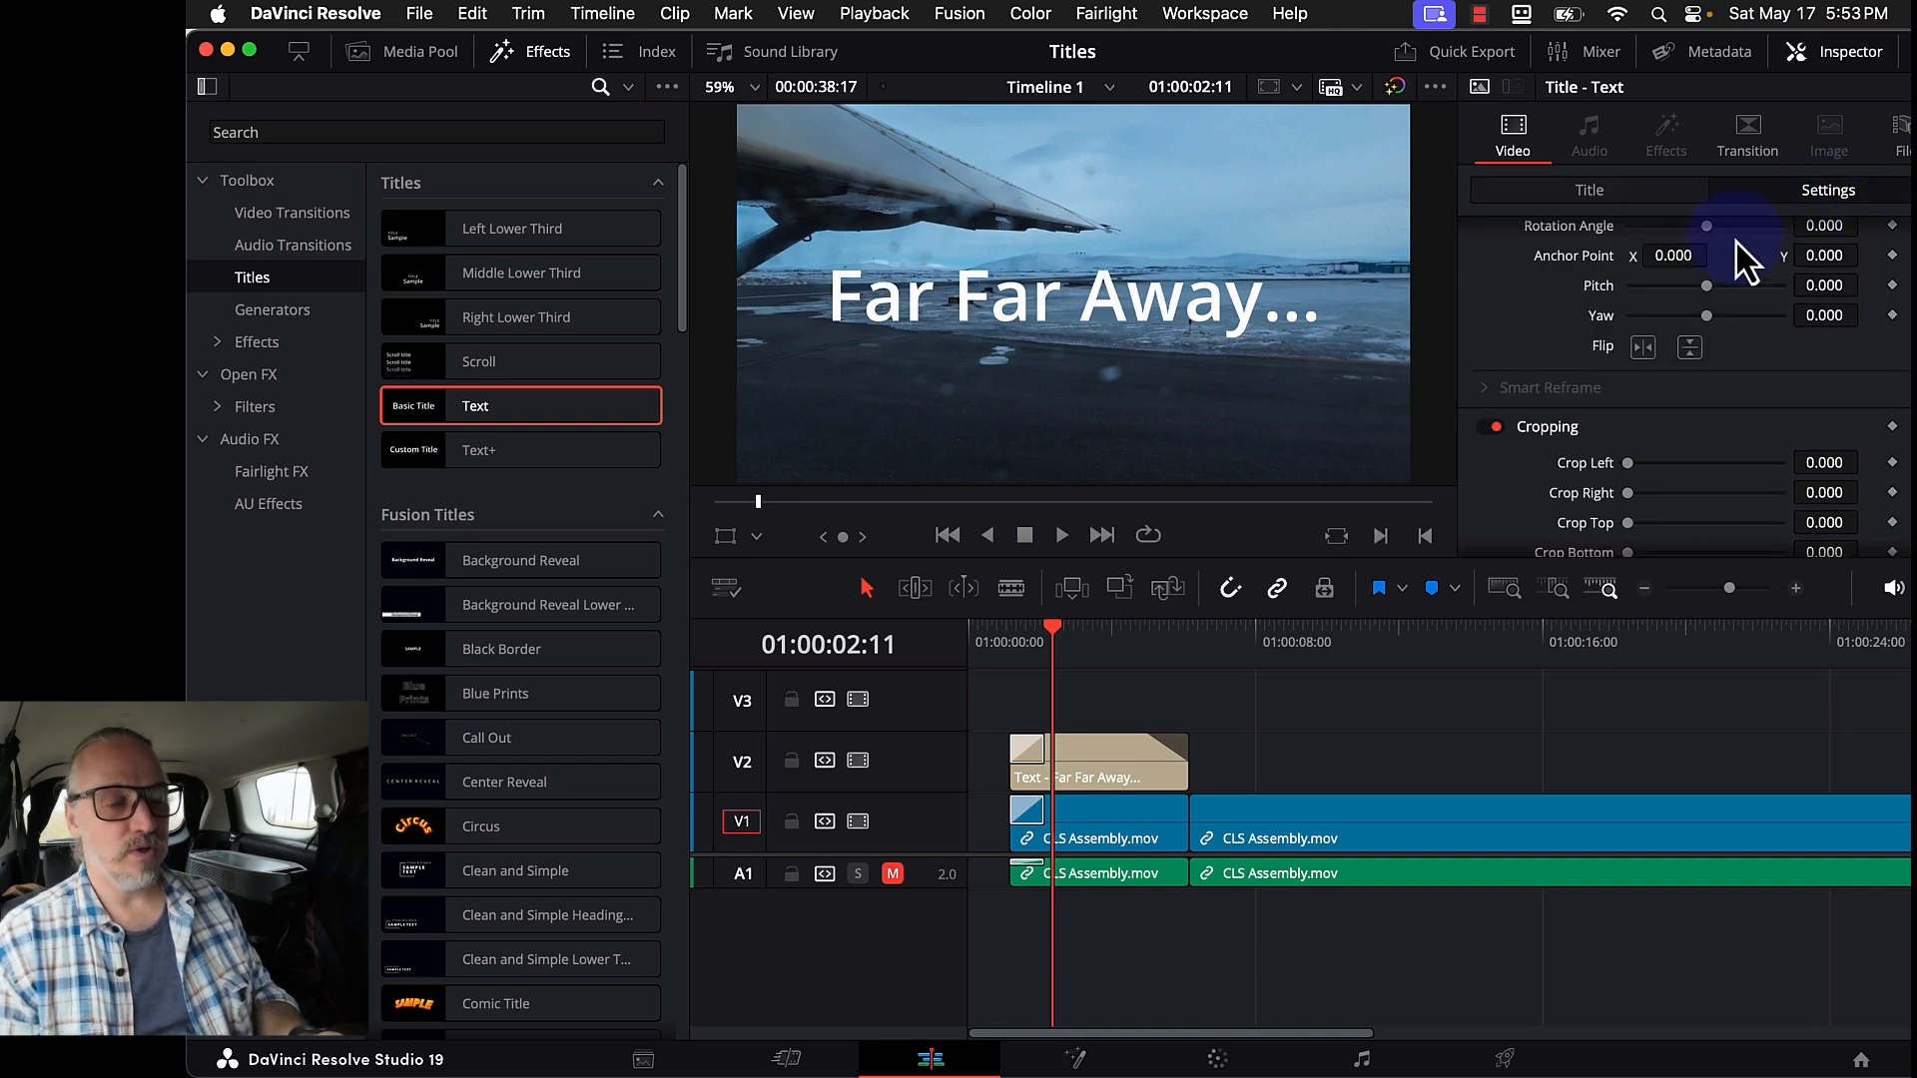
scroll(1736, 279, down, 2)
scroll(1732, 300, up, 4)
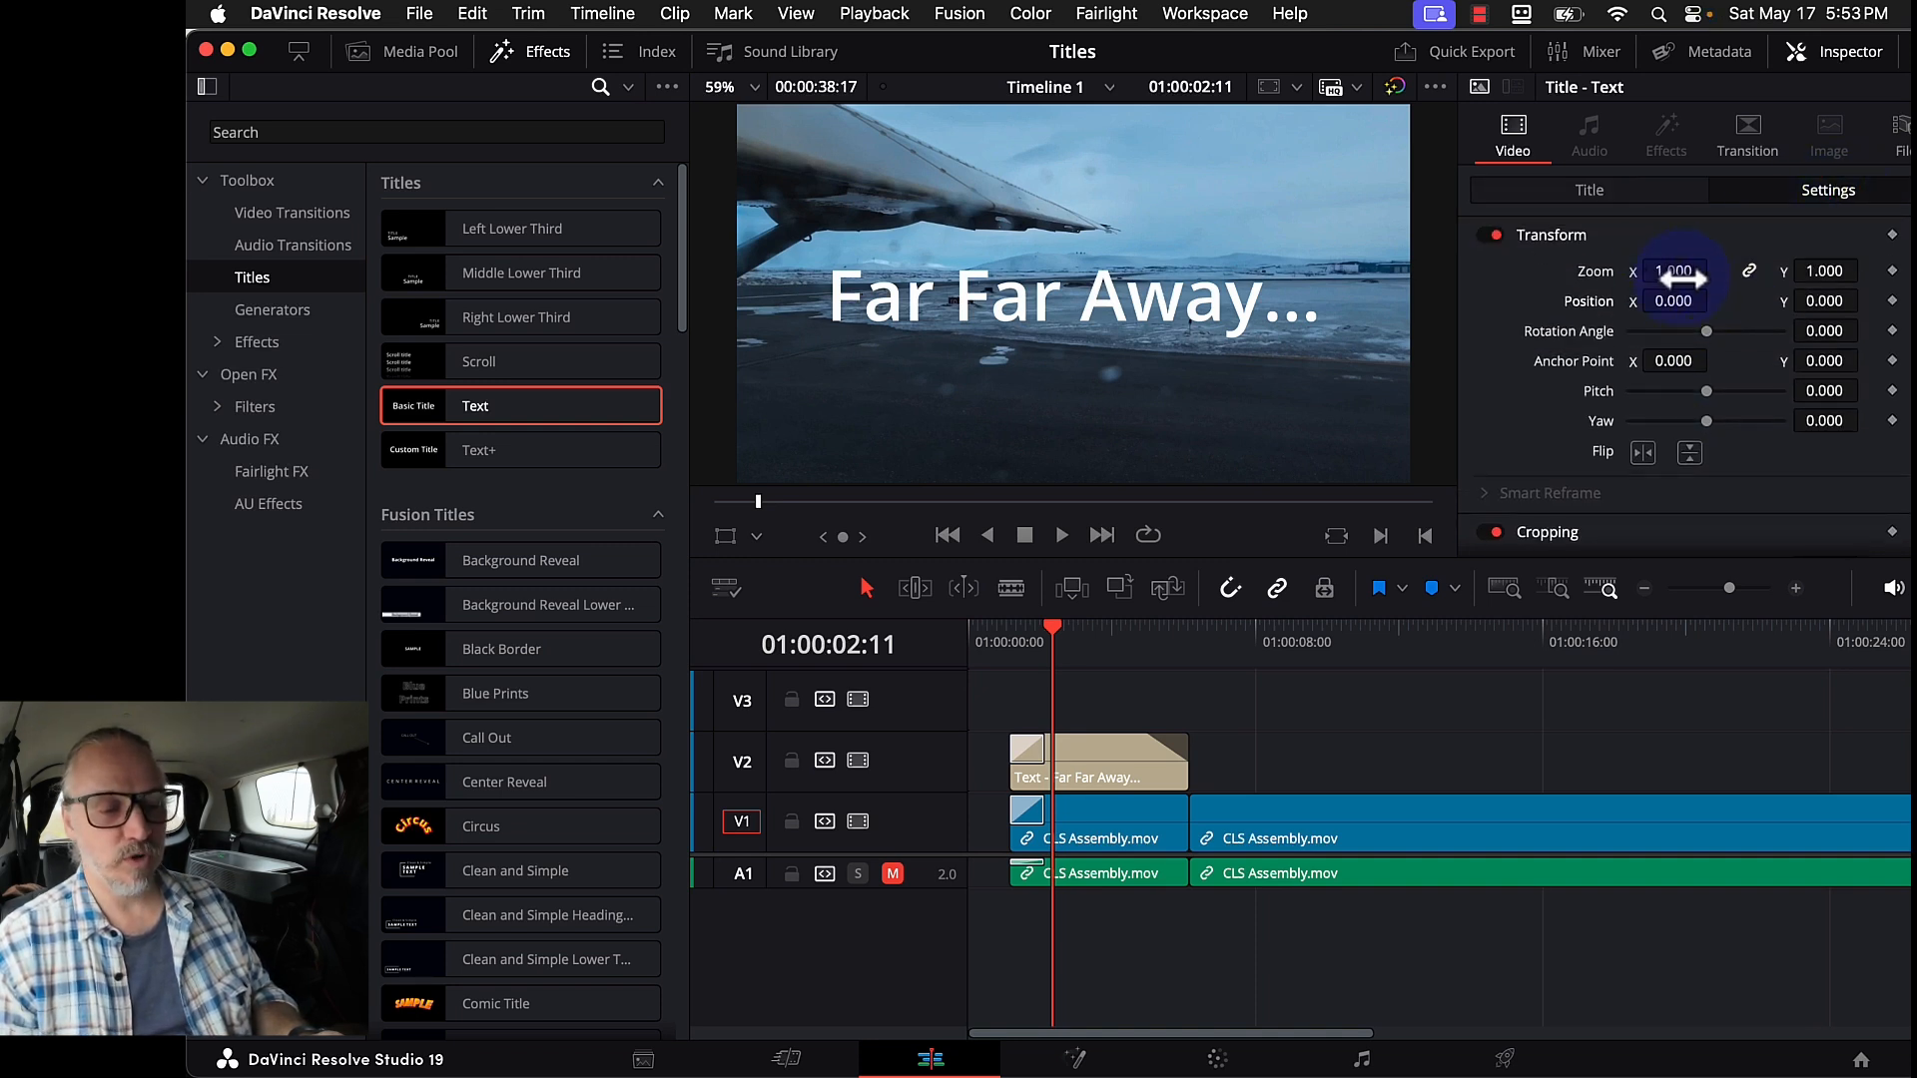
drag(1673, 300, 1886, 334)
drag(1715, 300, 1475, 290)
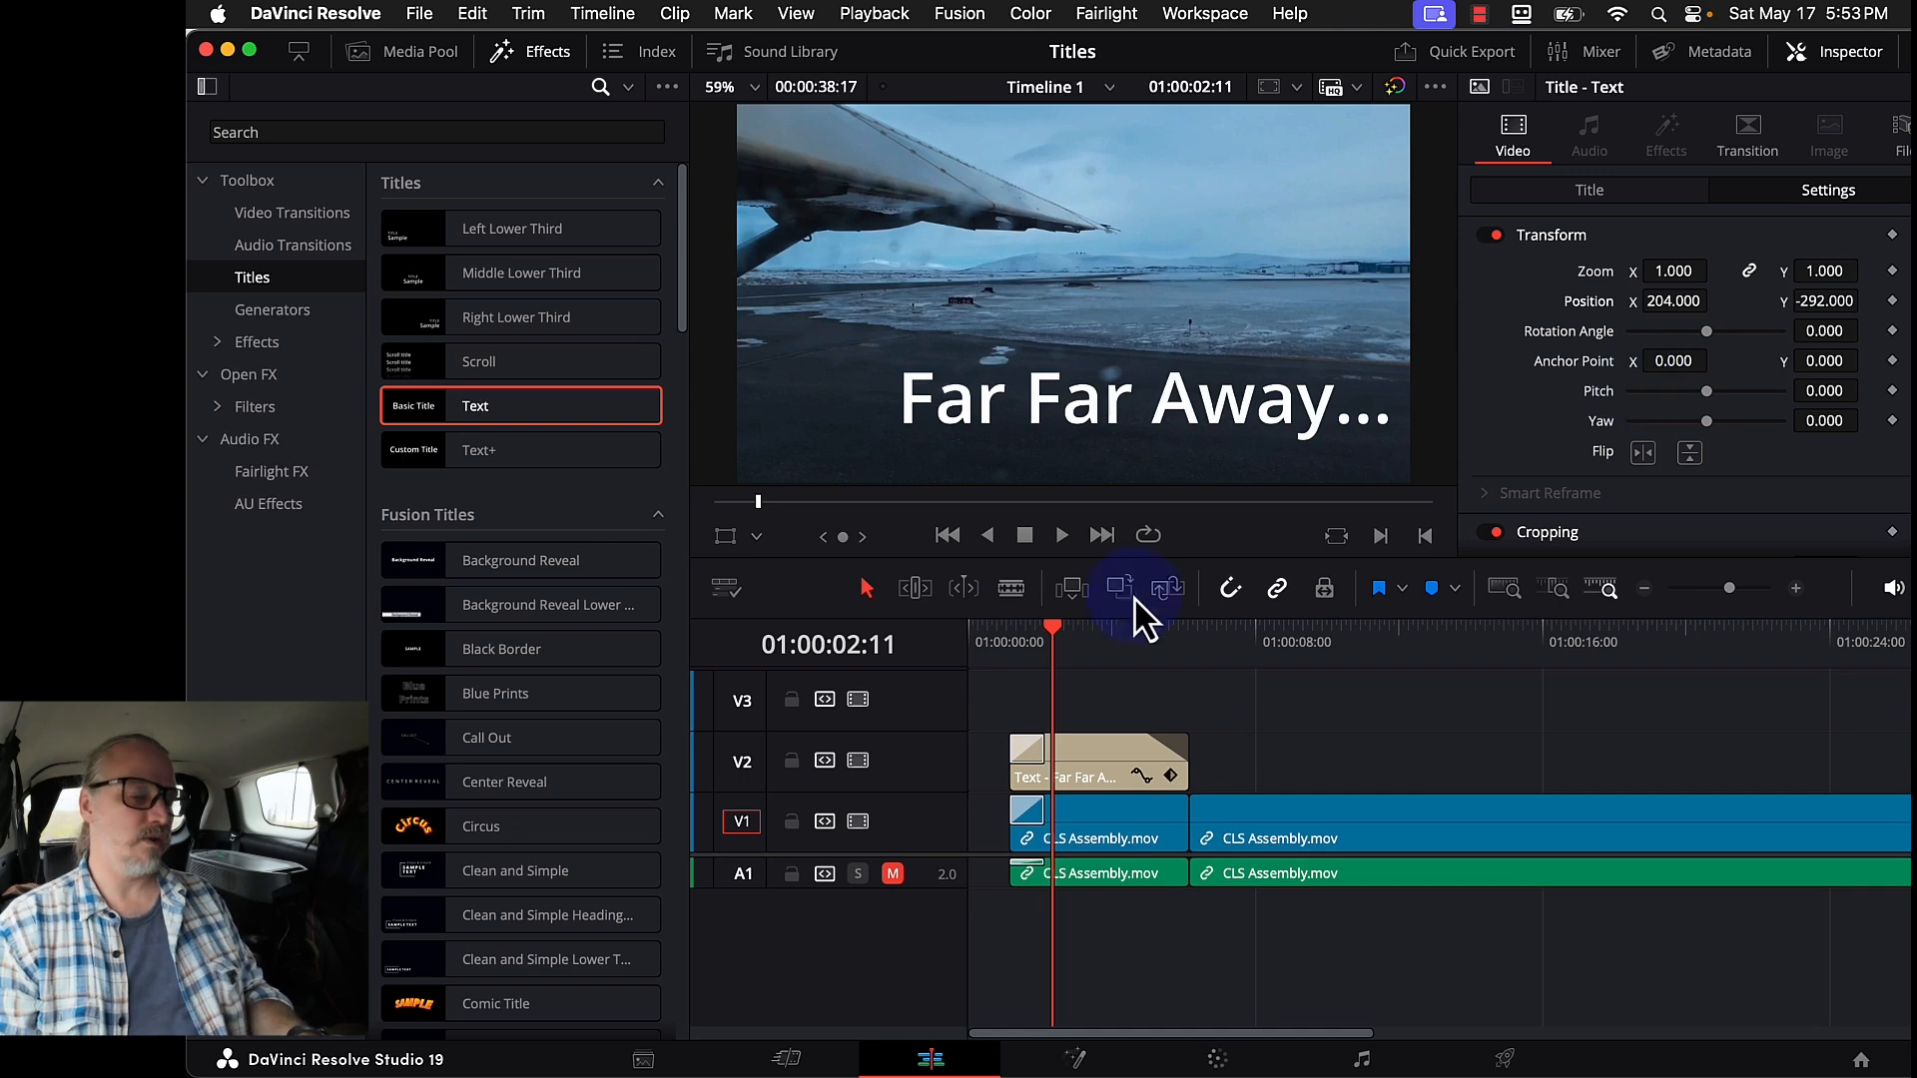
- Play the title from its start and return to its first fade-in frame
click(1006, 644)
key(space)
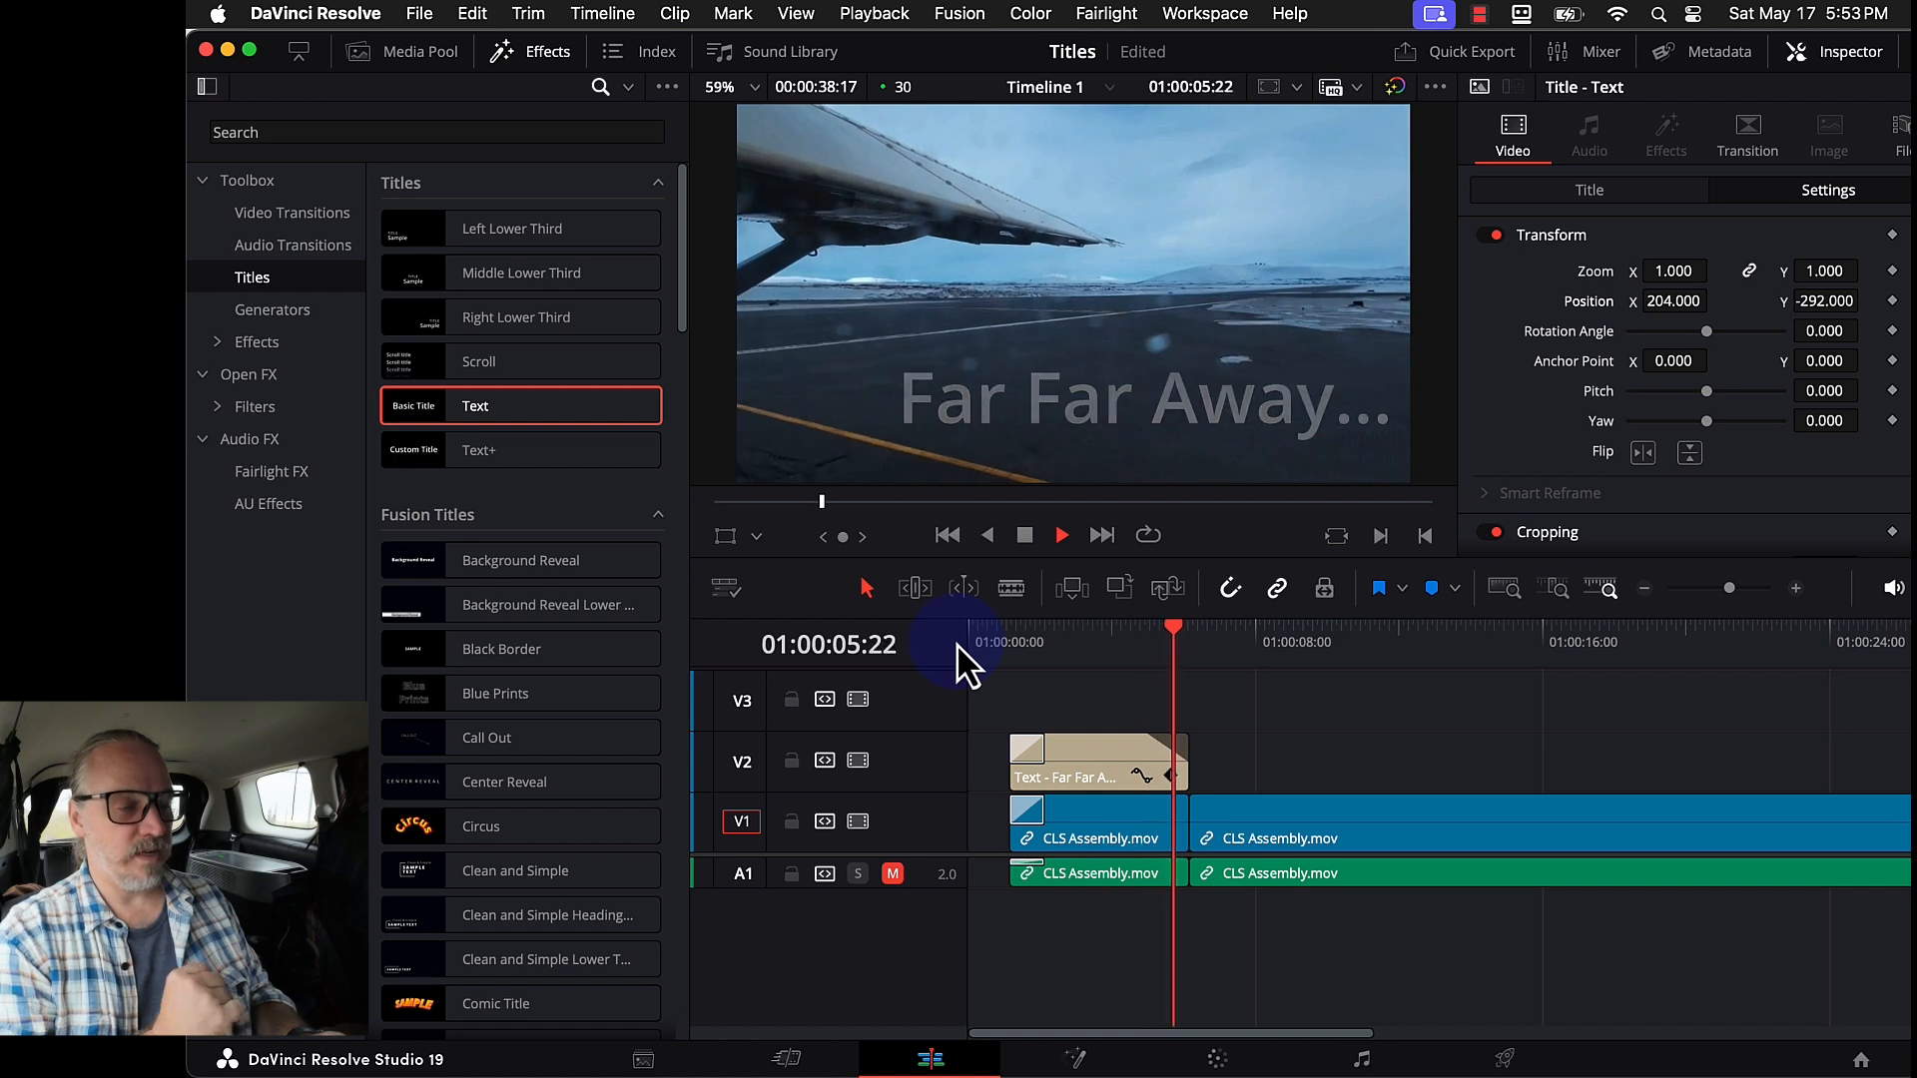
key(space)
click(1038, 647)
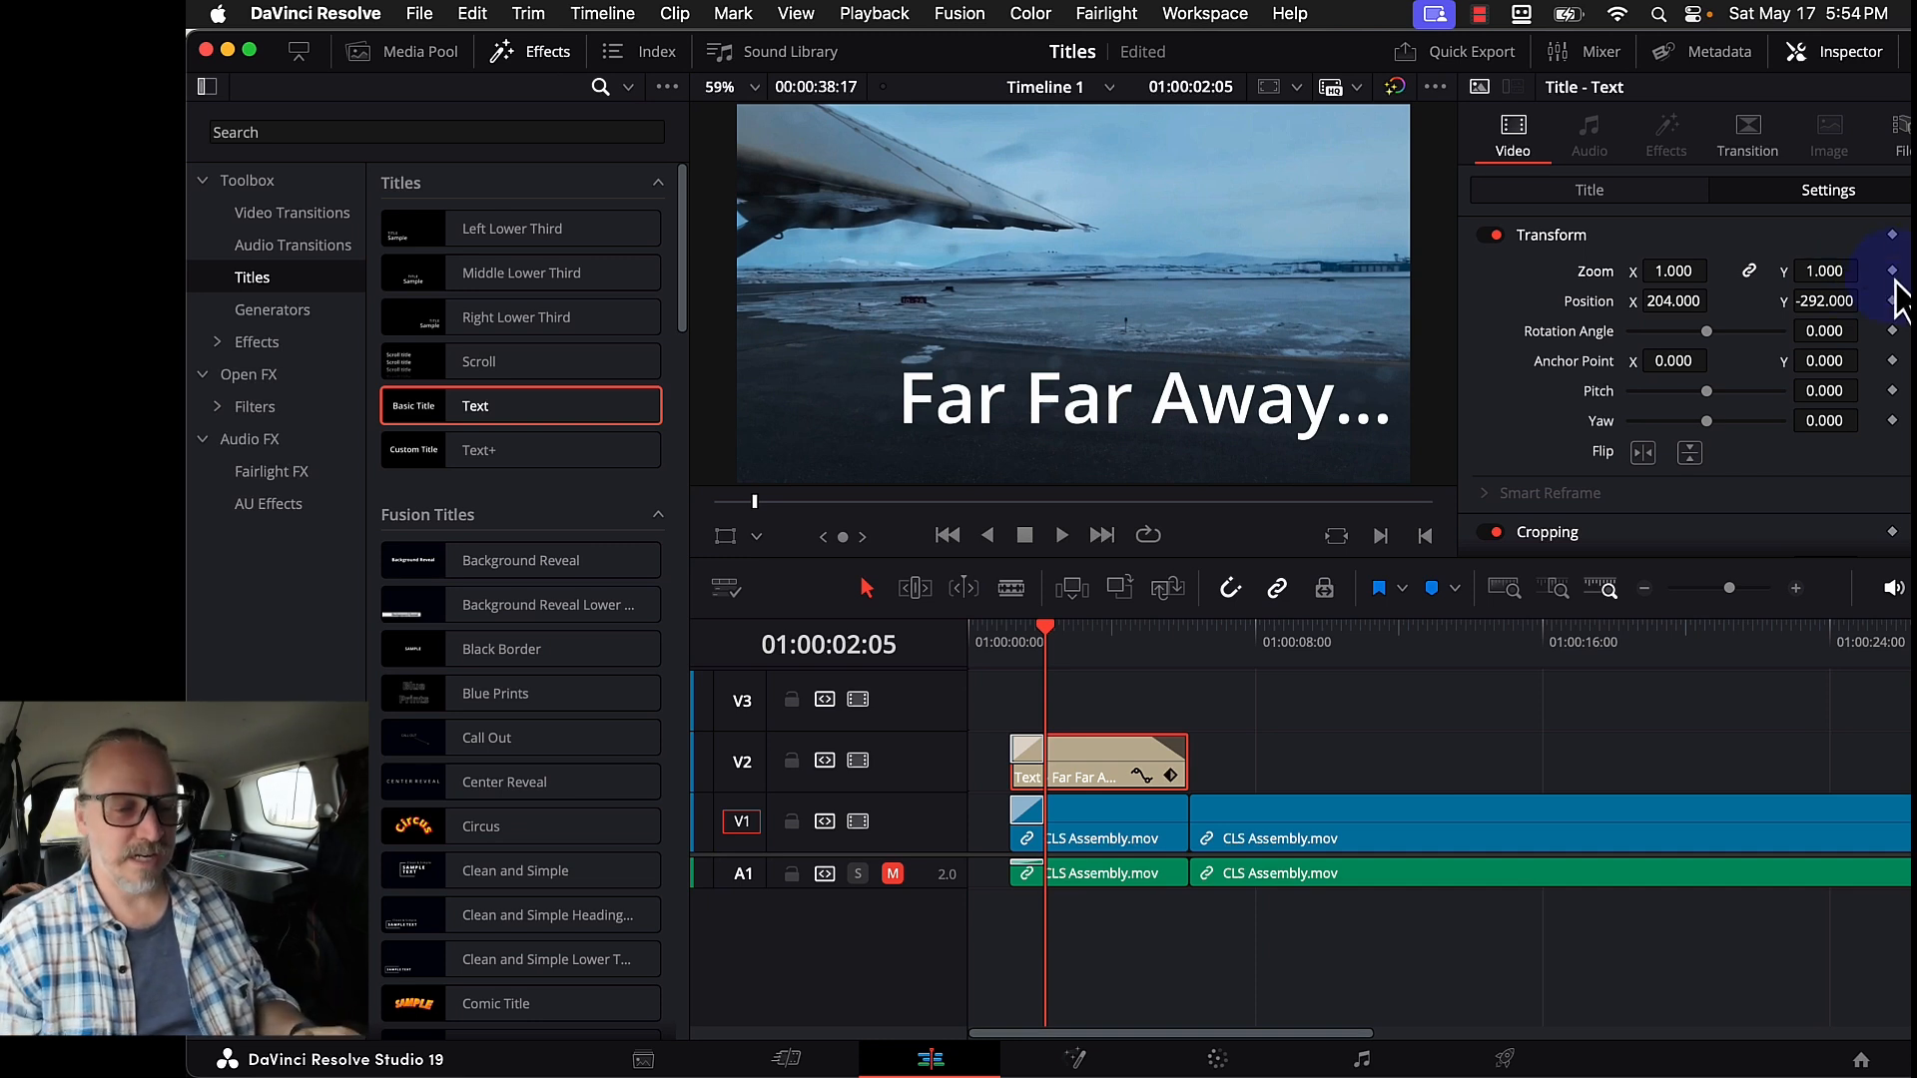
drag(1061, 627, 1024, 633)
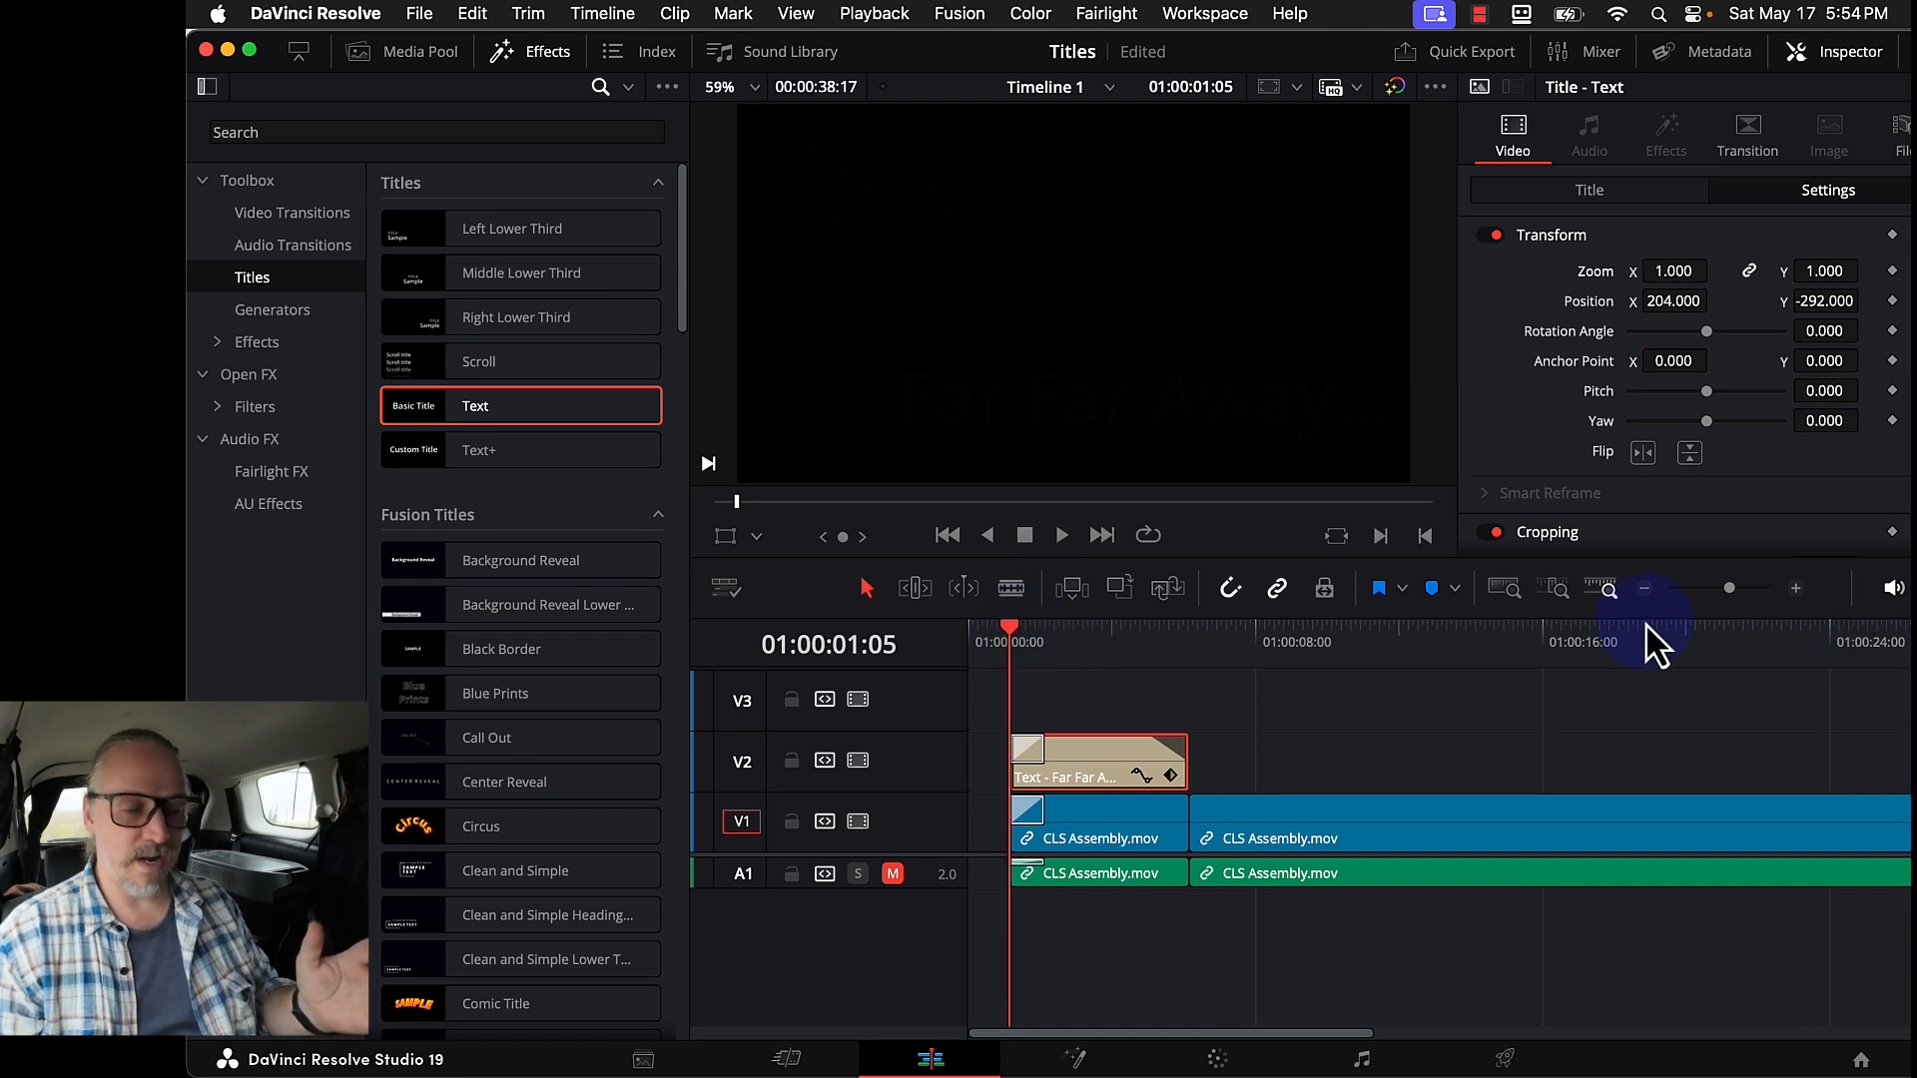
- Keyframe Zoom and Position at the title start, then set Zoom 1.150 and X 94 later
click(1891, 271)
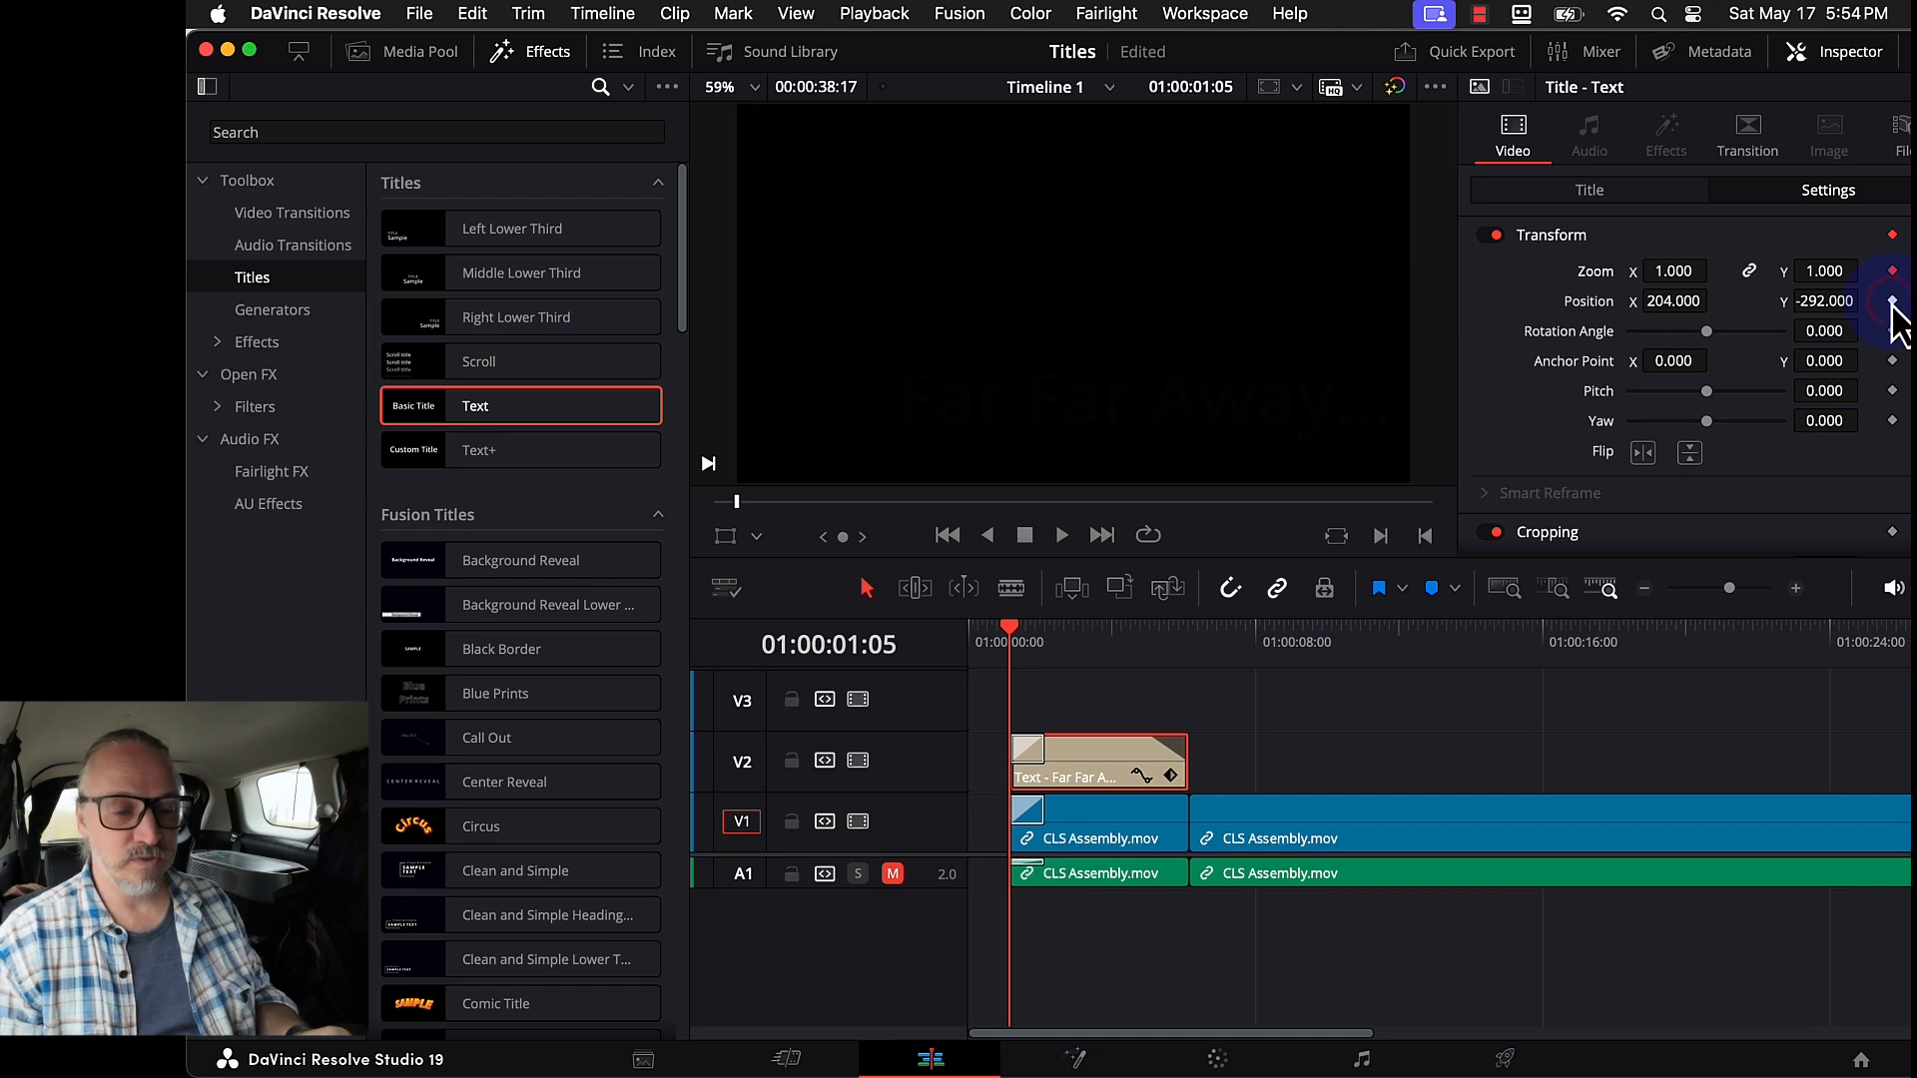
click(1891, 301)
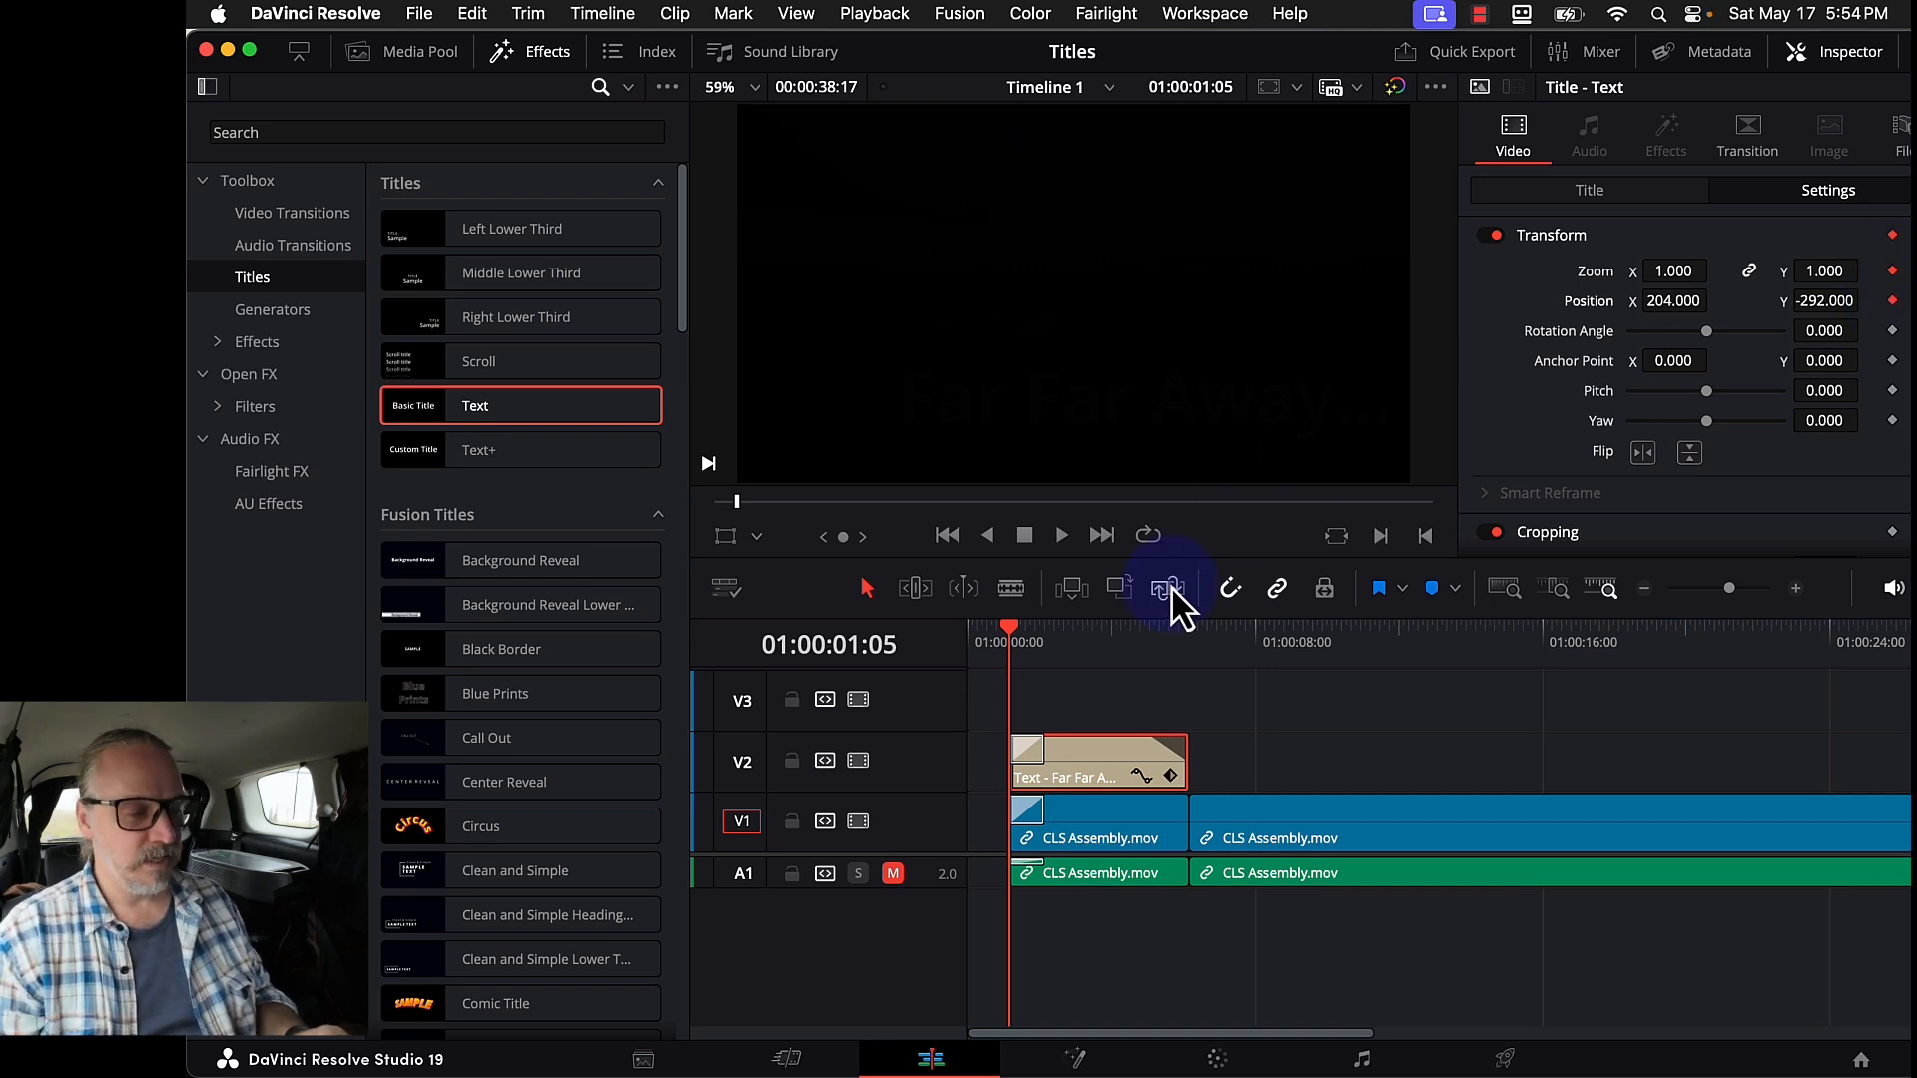
drag(1113, 650, 1151, 650)
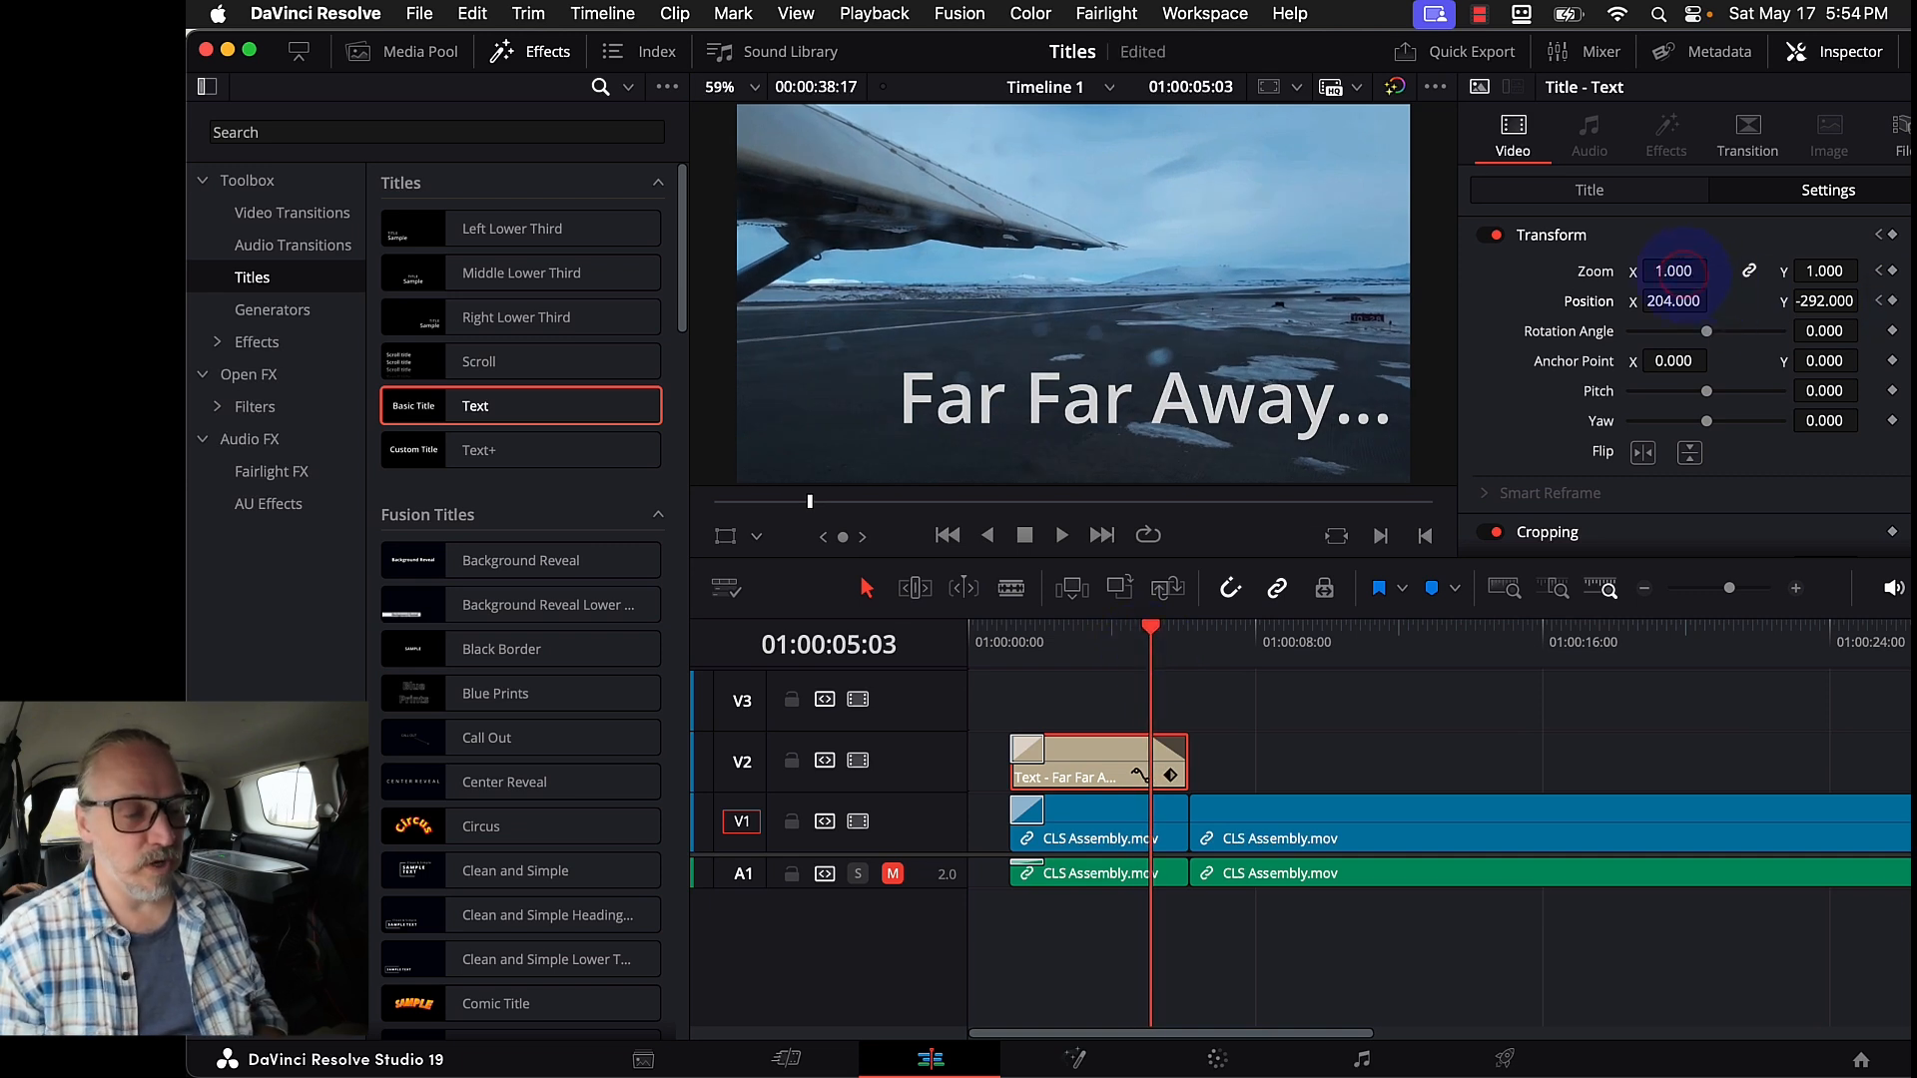
drag(1682, 266, 1687, 272)
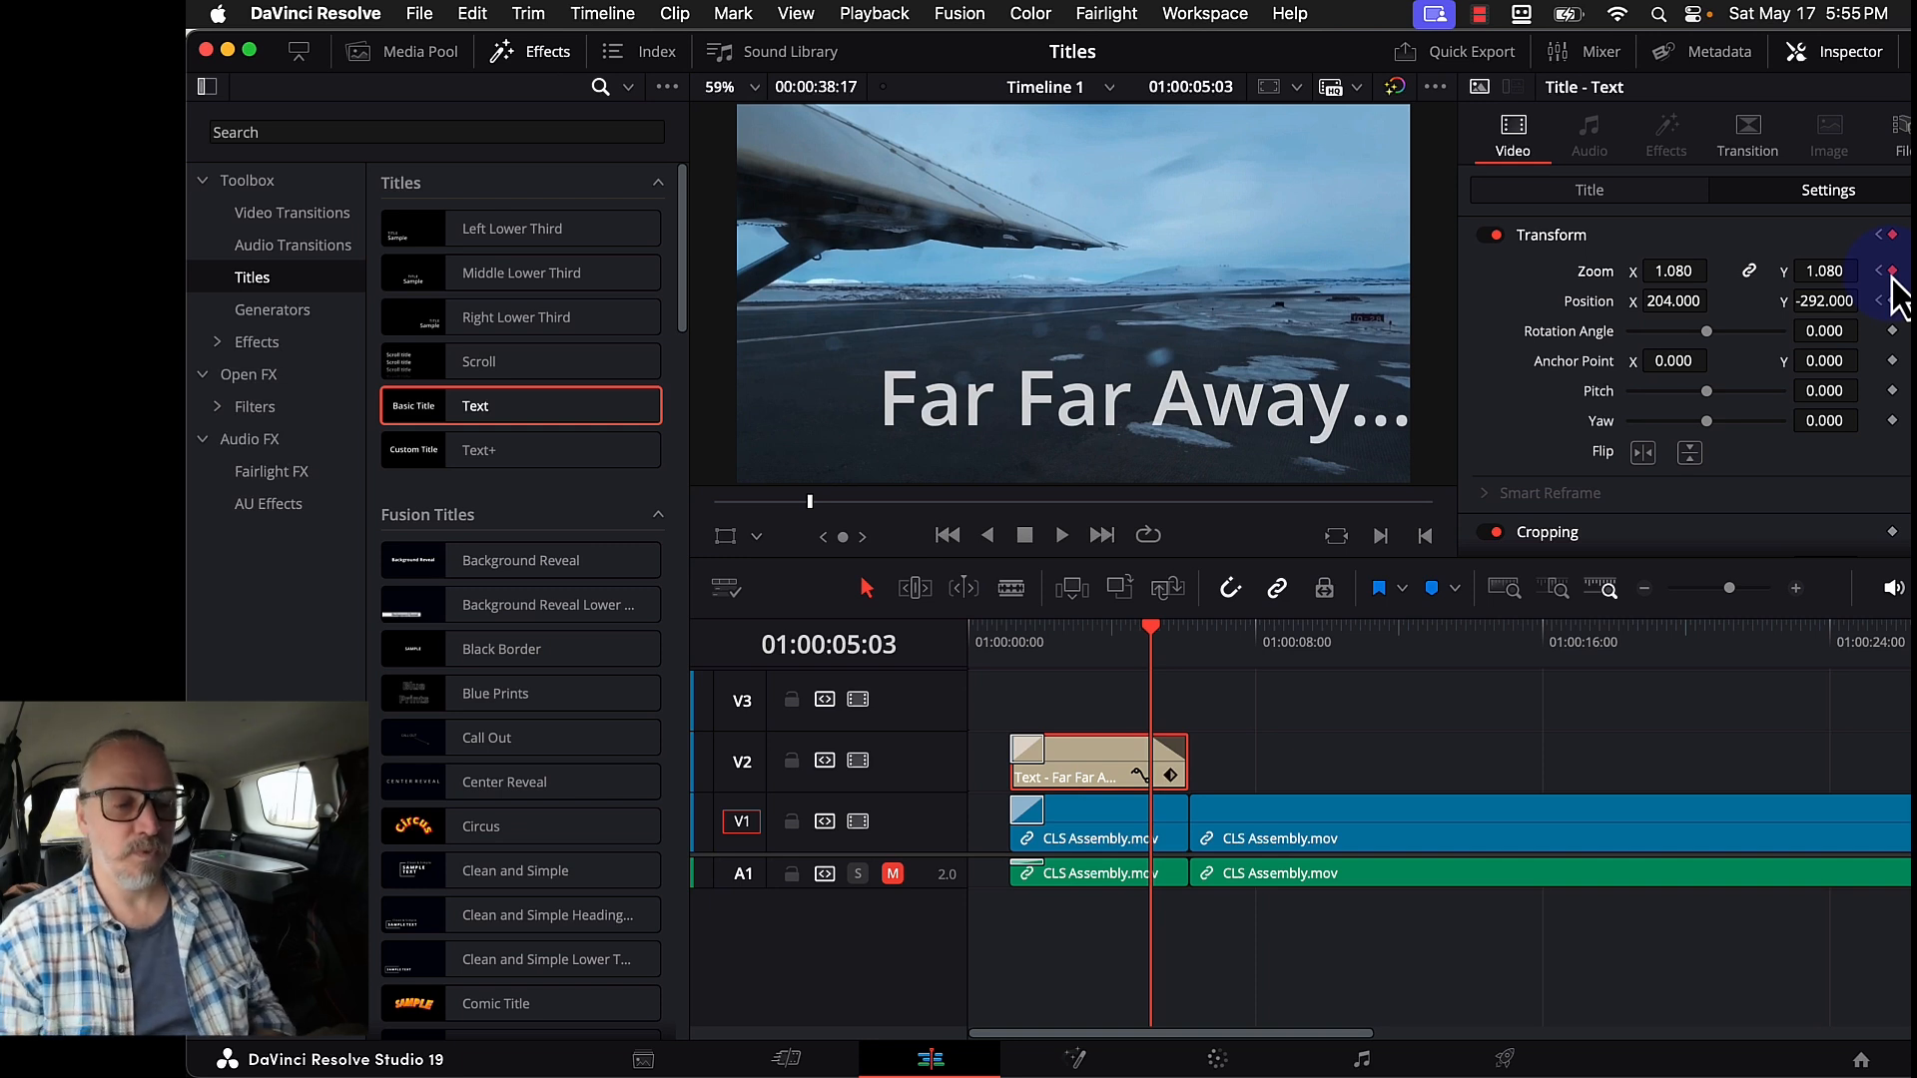
click(1892, 273)
drag(1839, 272, 1847, 272)
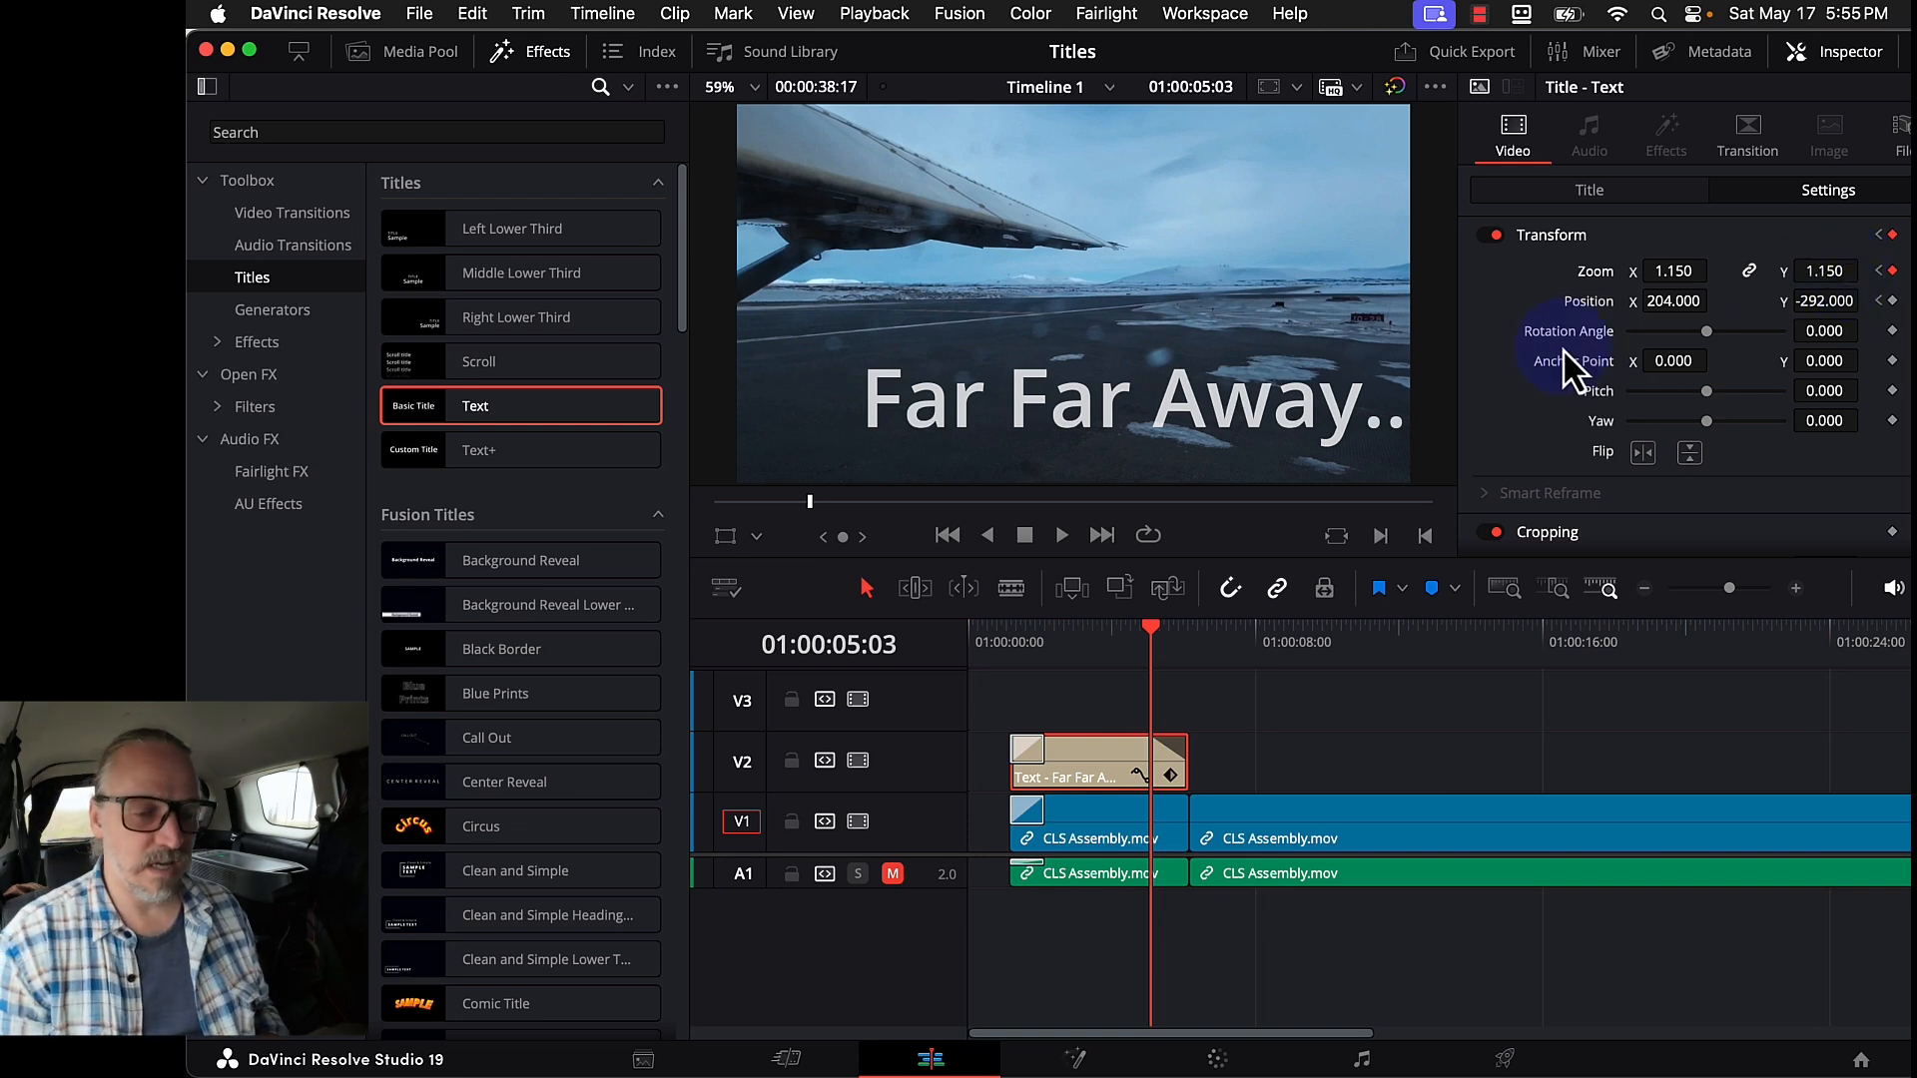
drag(1707, 304, 1559, 300)
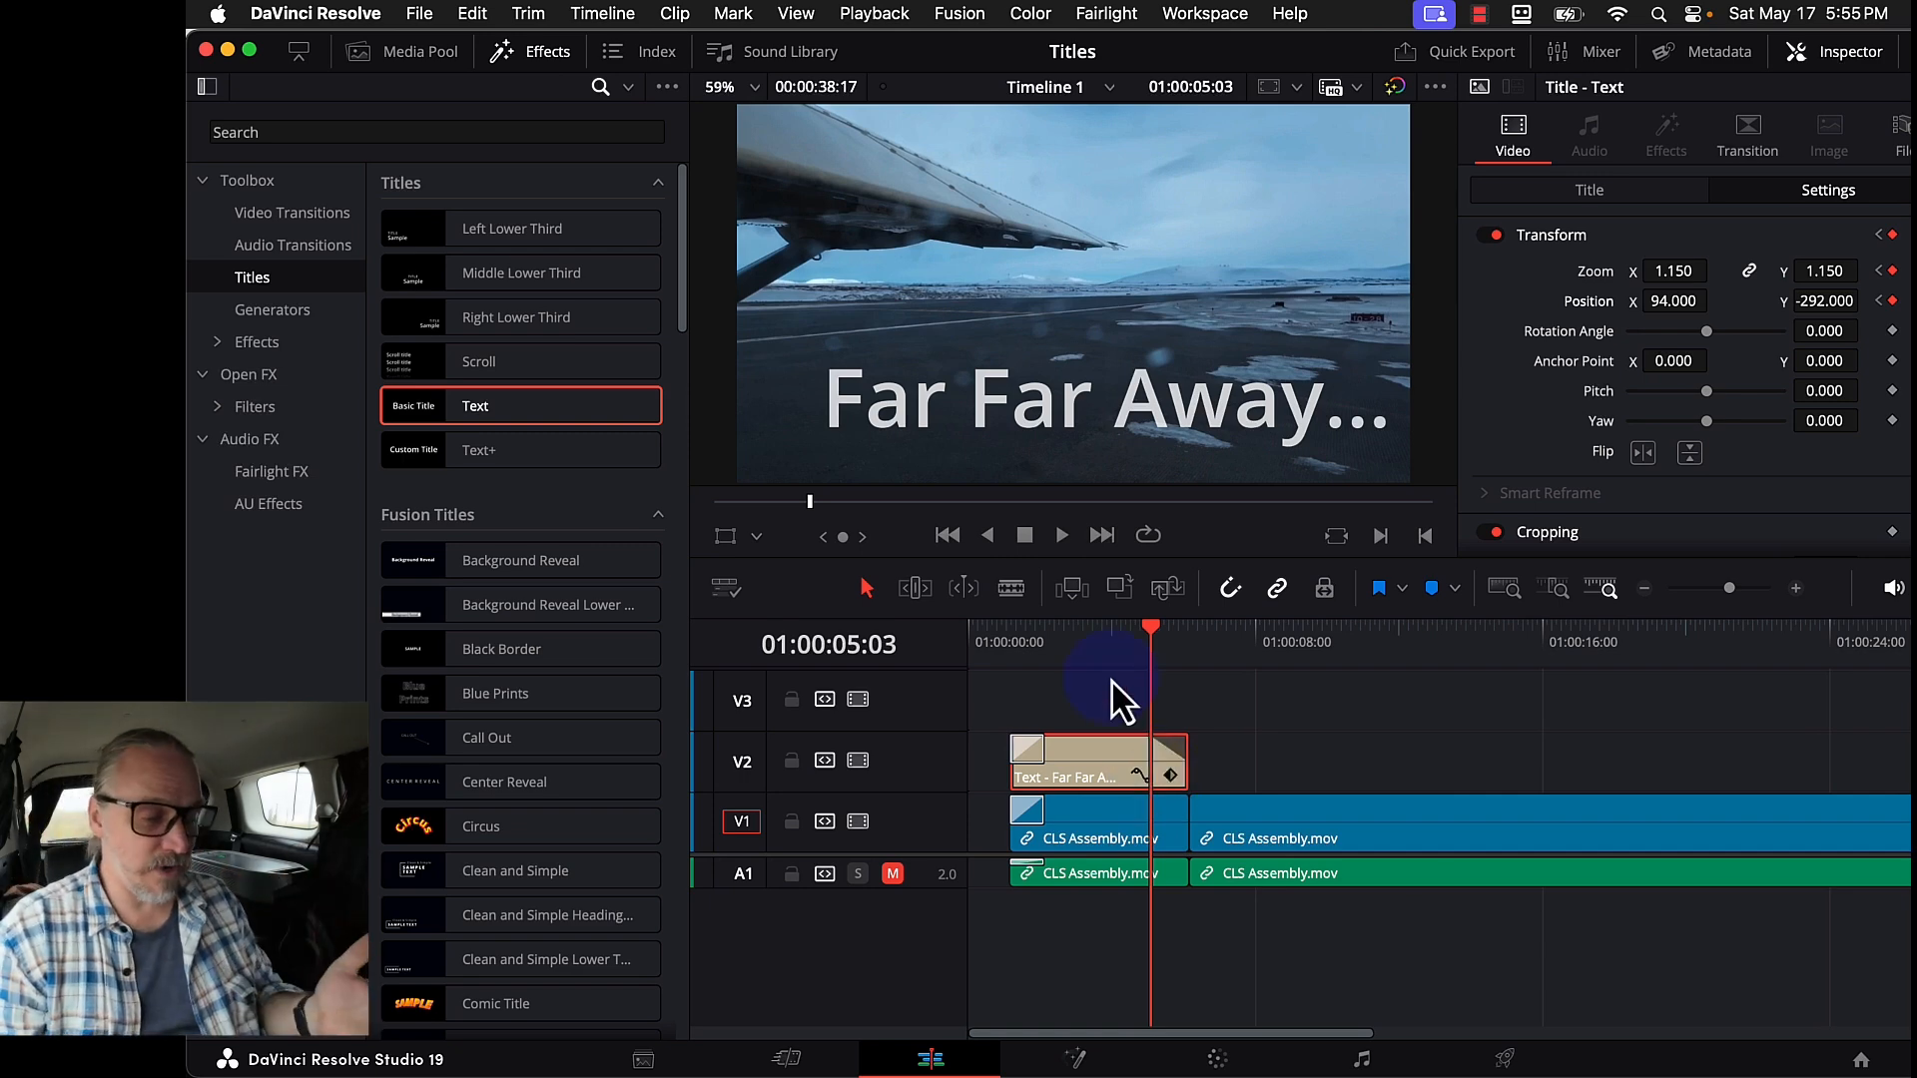
- Play back the title animation and show its keyframes on the timeline
click(1105, 647)
key(space)
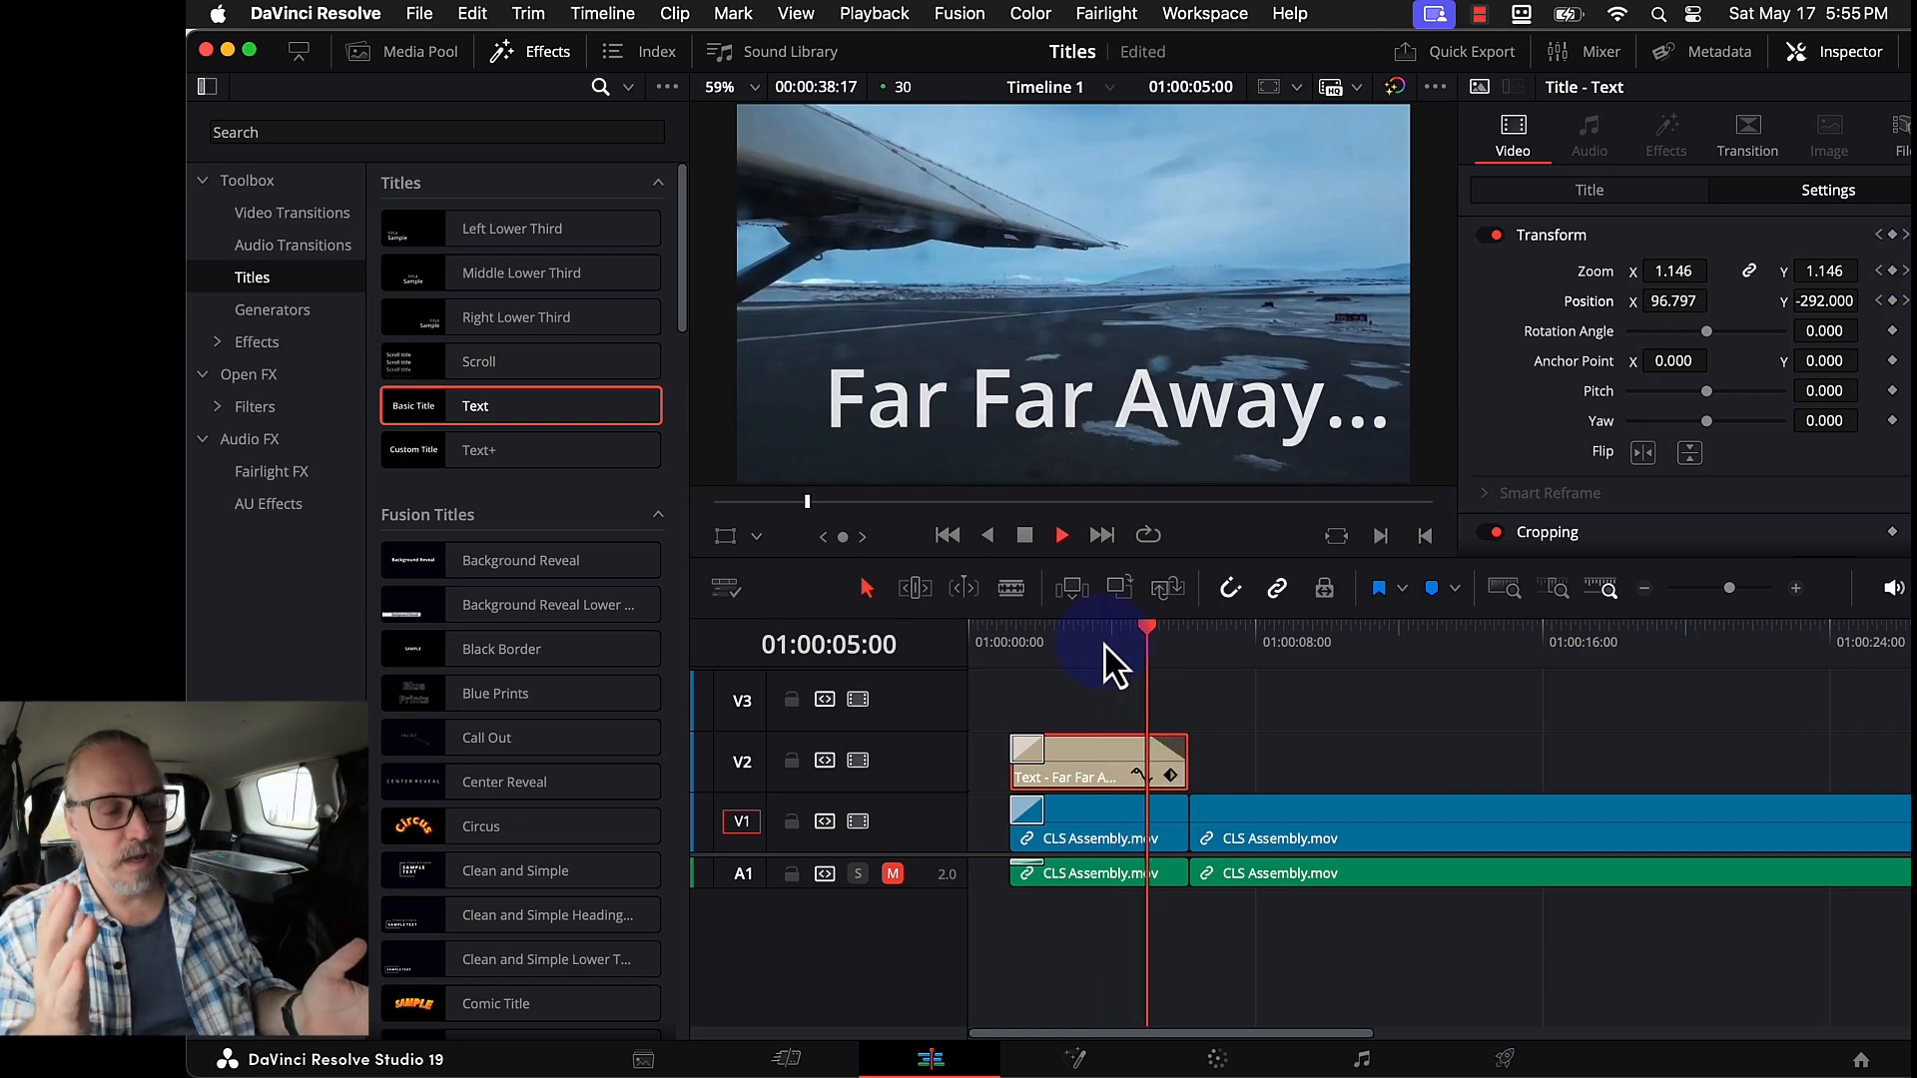
key(space)
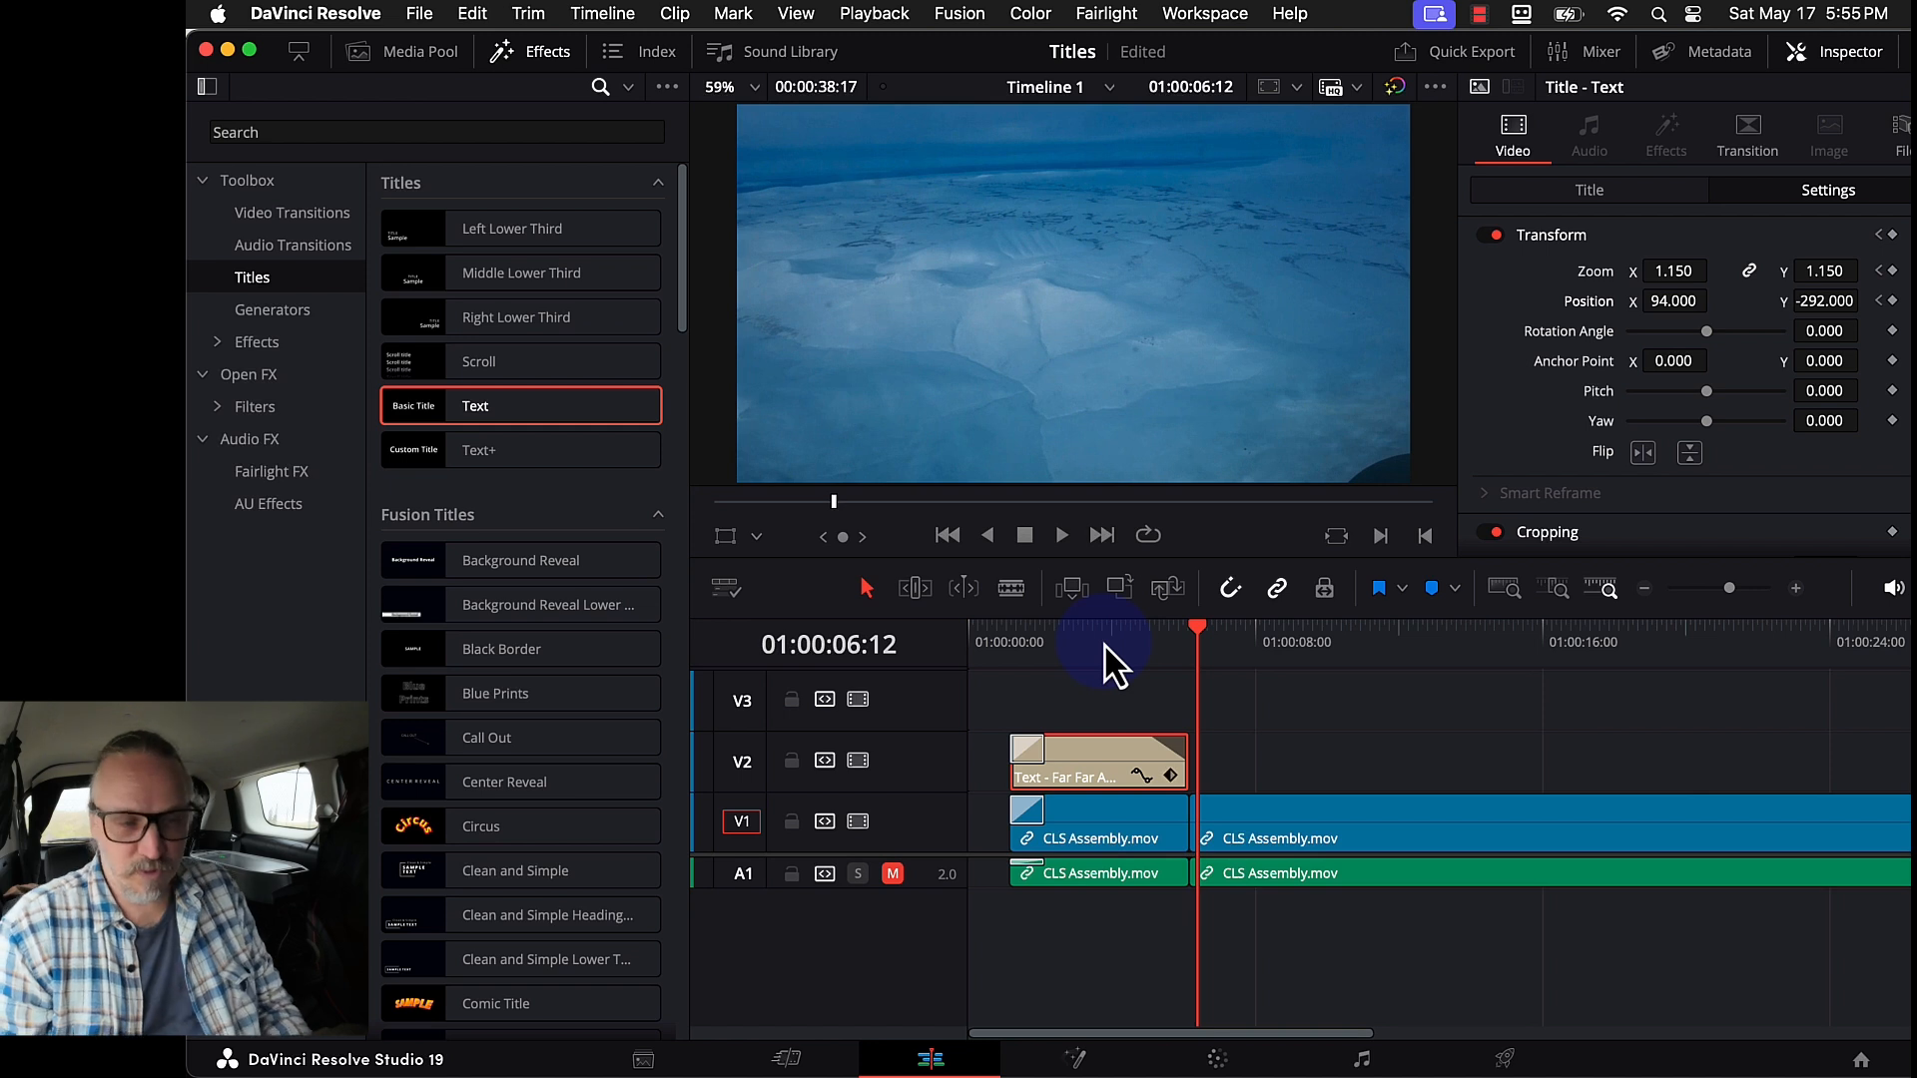
click(1104, 647)
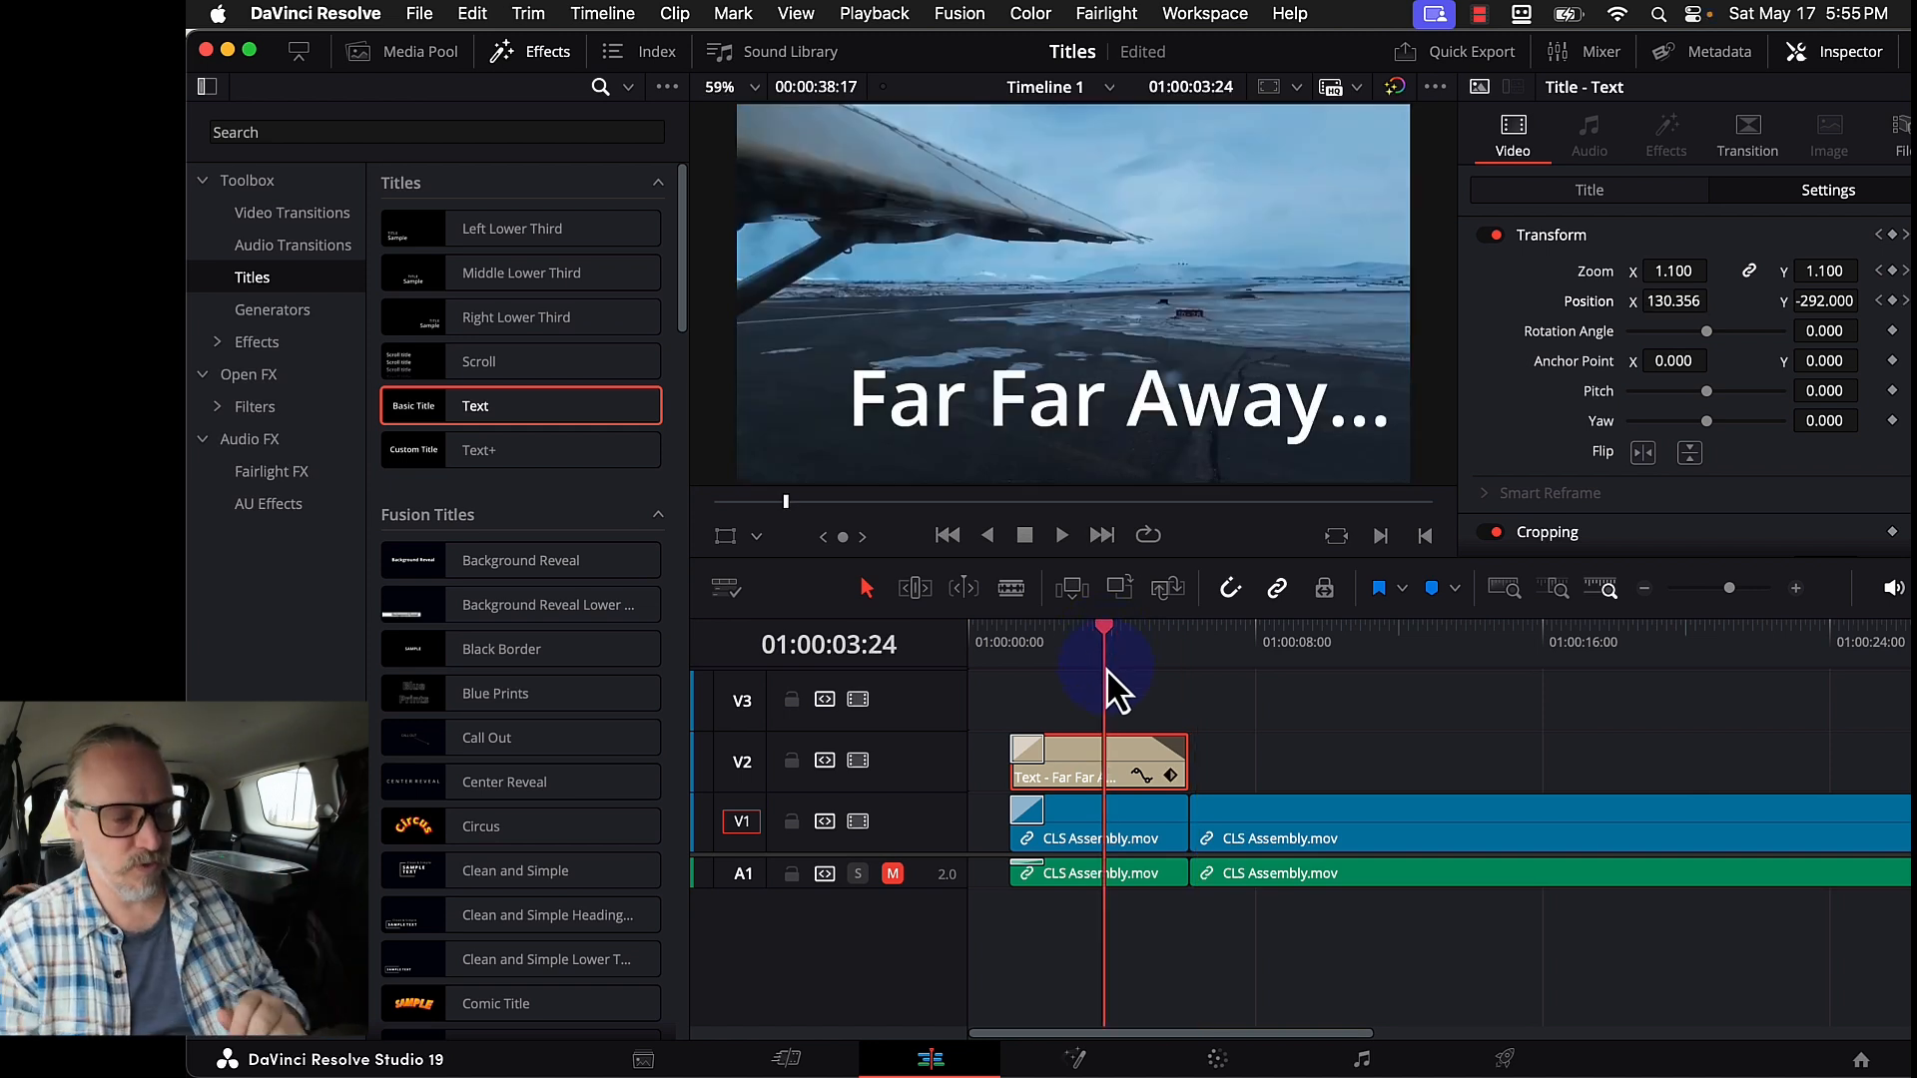
click(1171, 778)
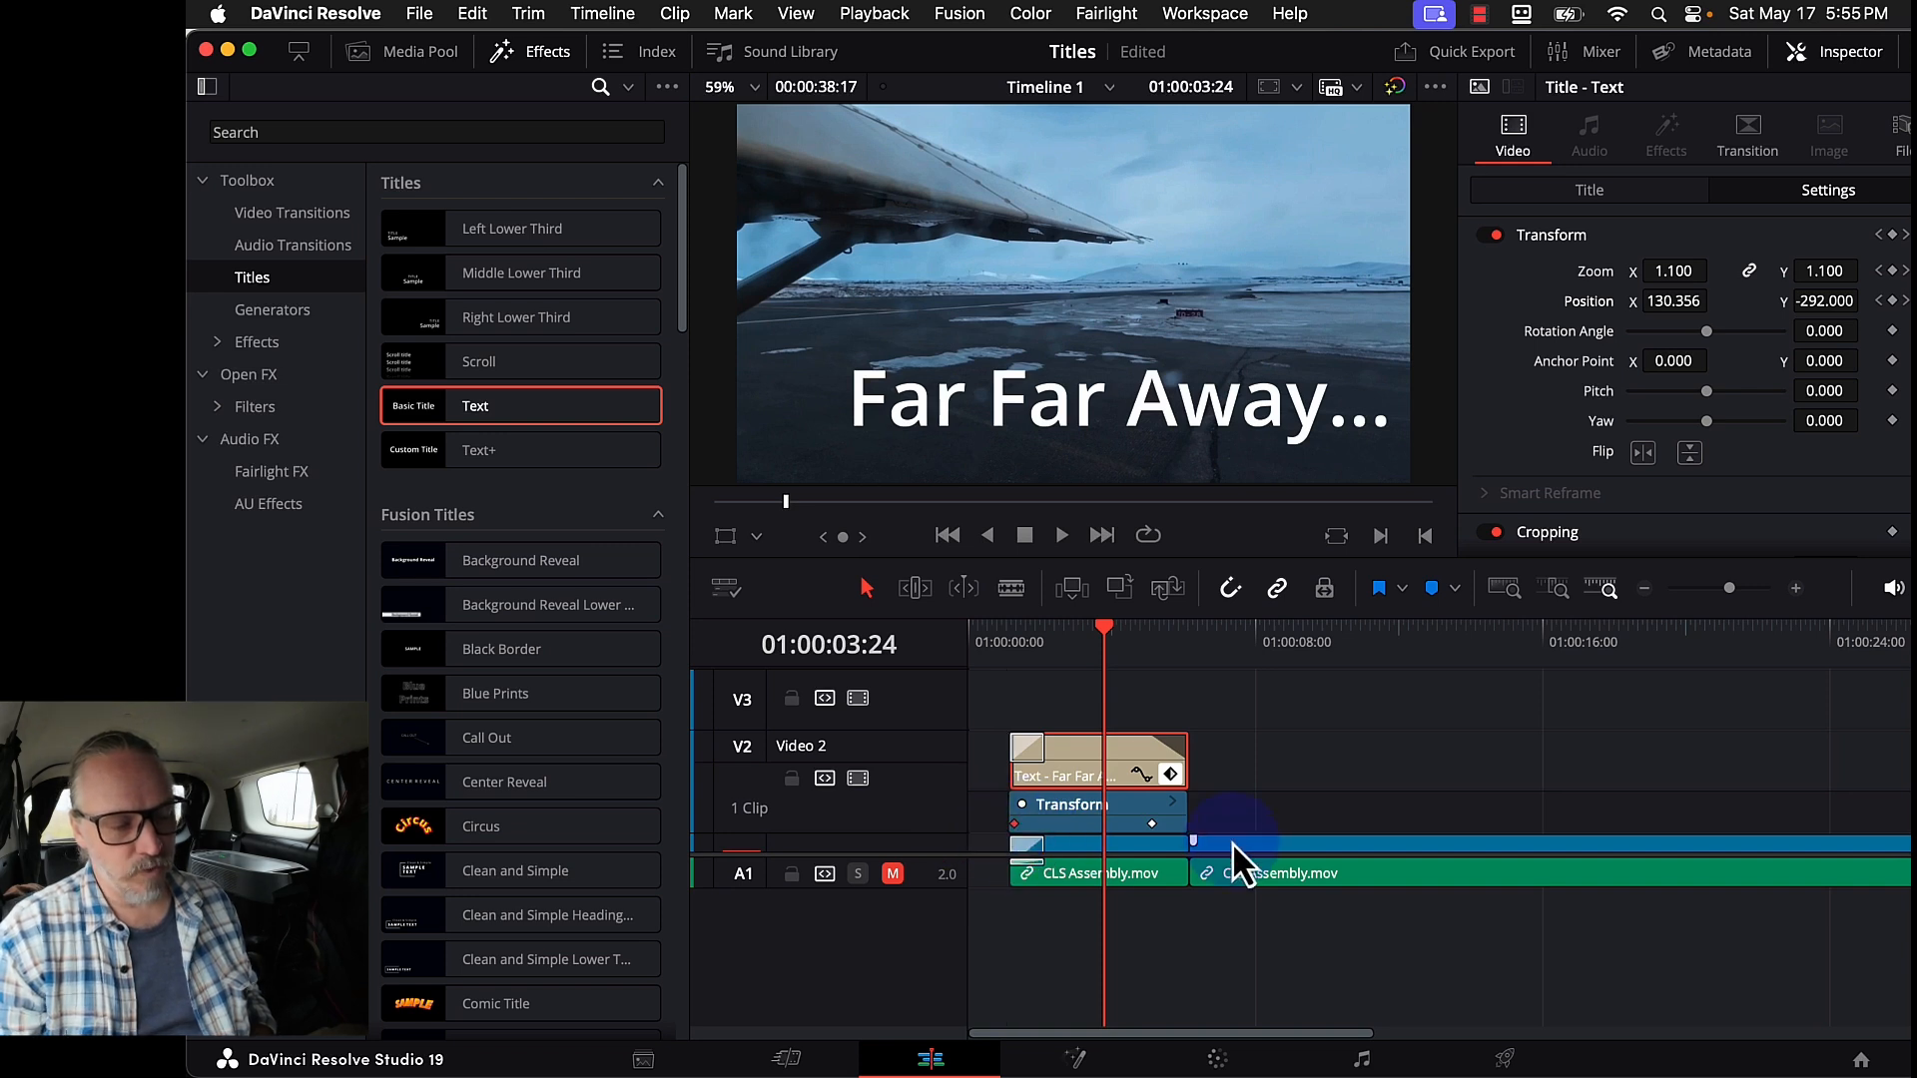
- Drag the last Transform keyframe to the clip end, play the animation, then collapse the keyframe track
drag(1151, 828, 1185, 826)
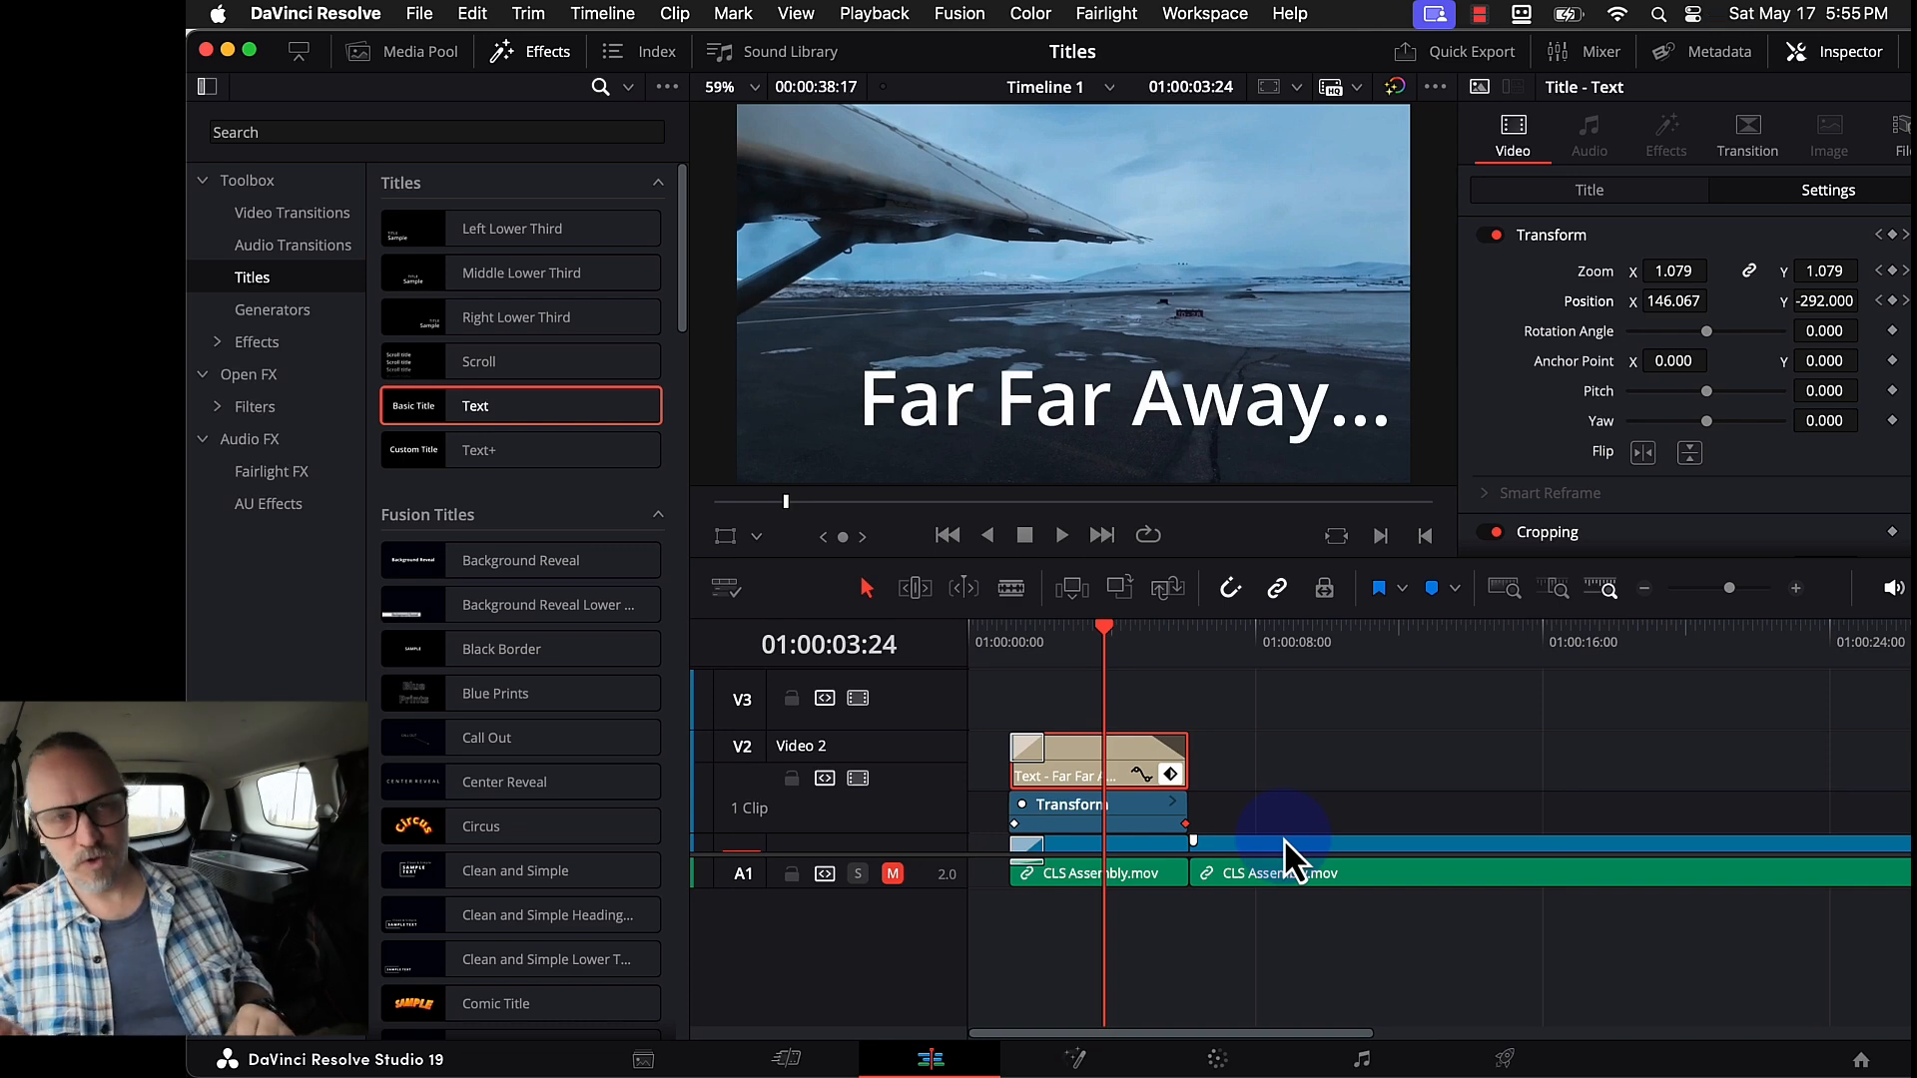
click(992, 639)
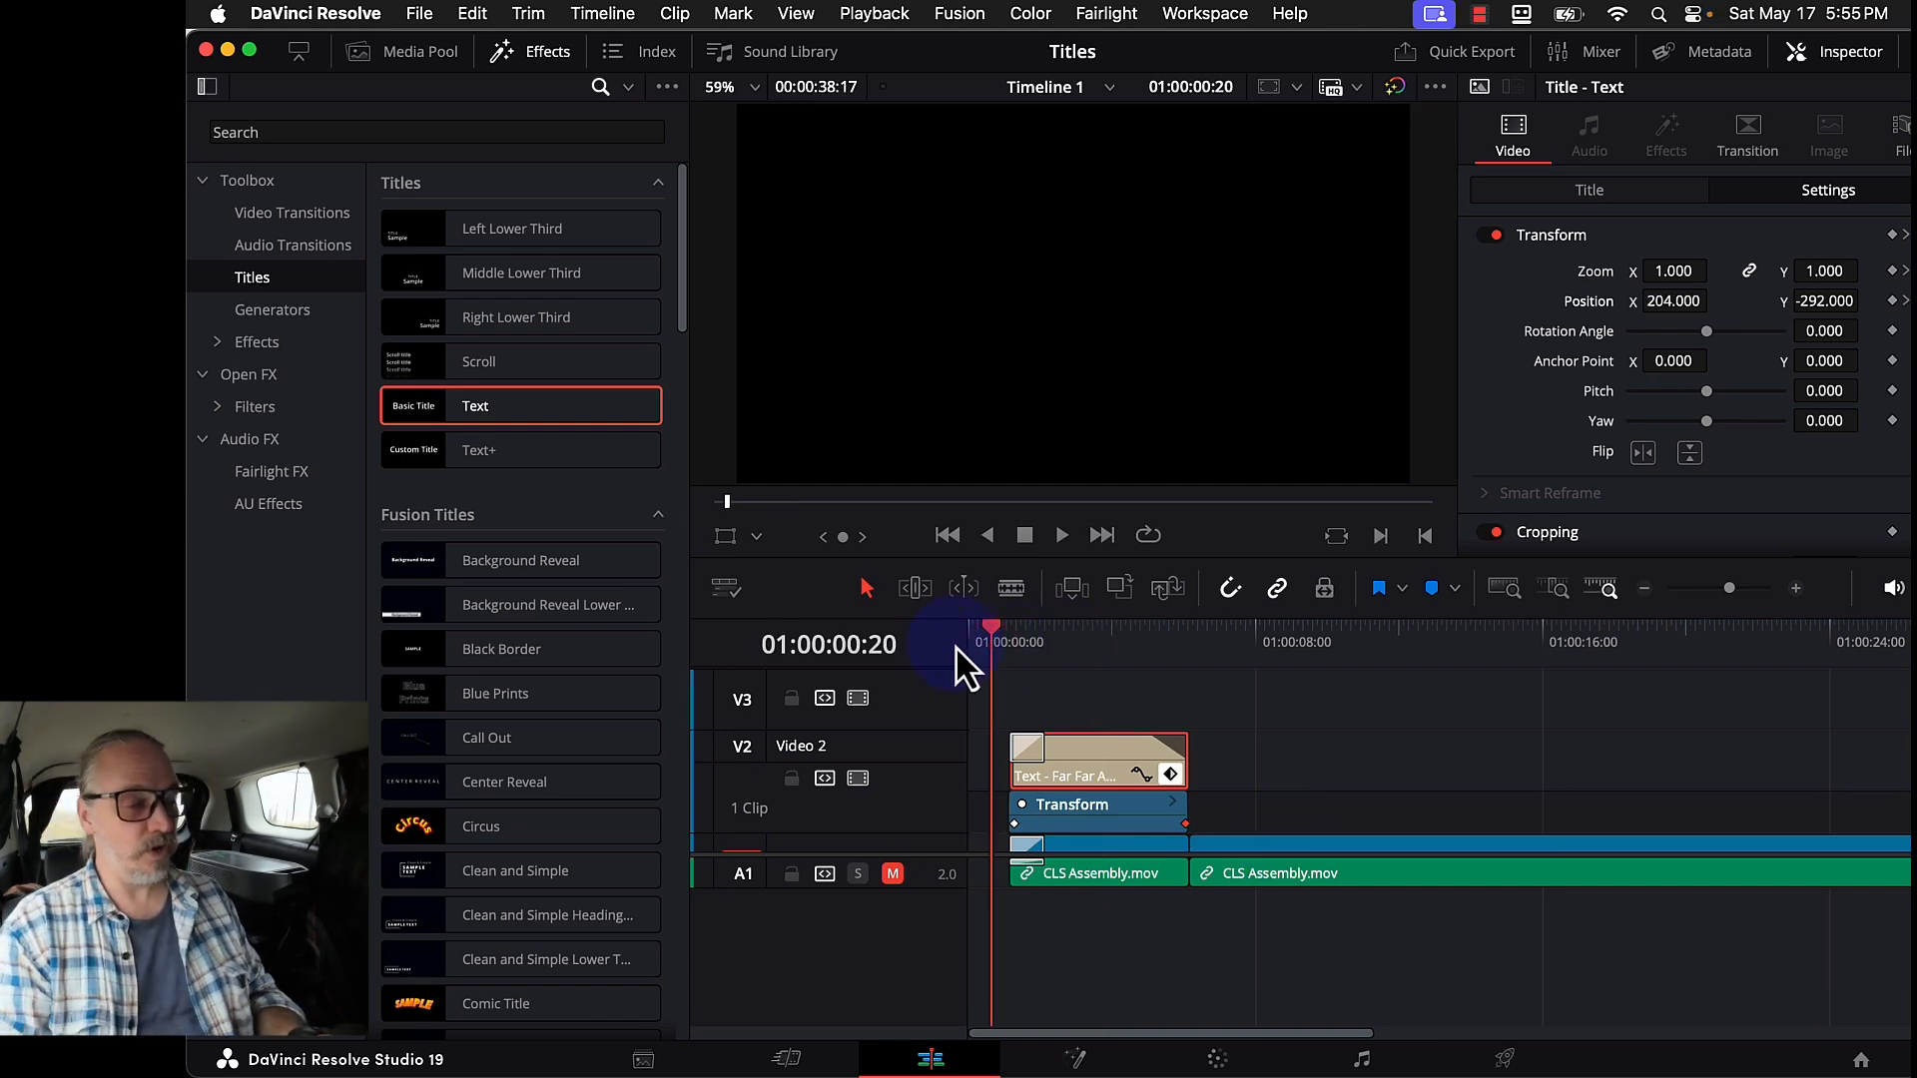
key(space)
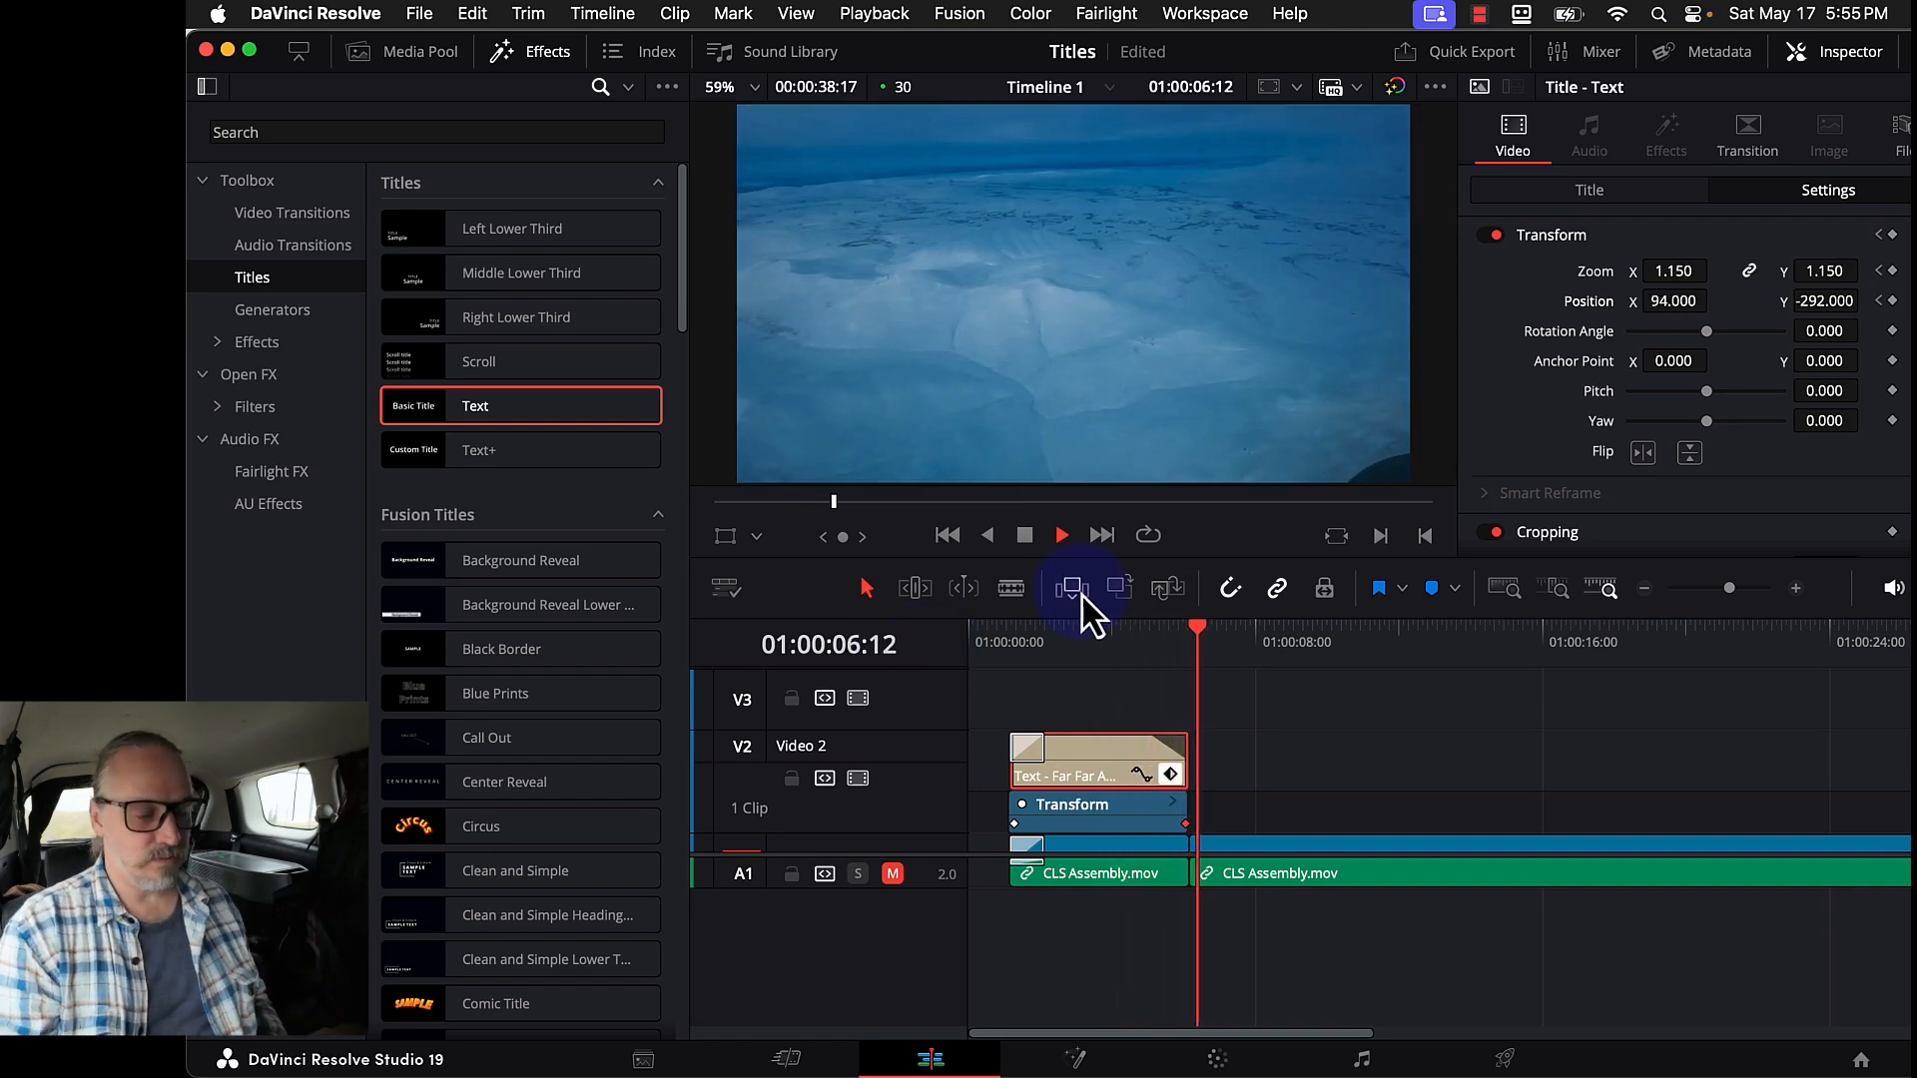
key(space)
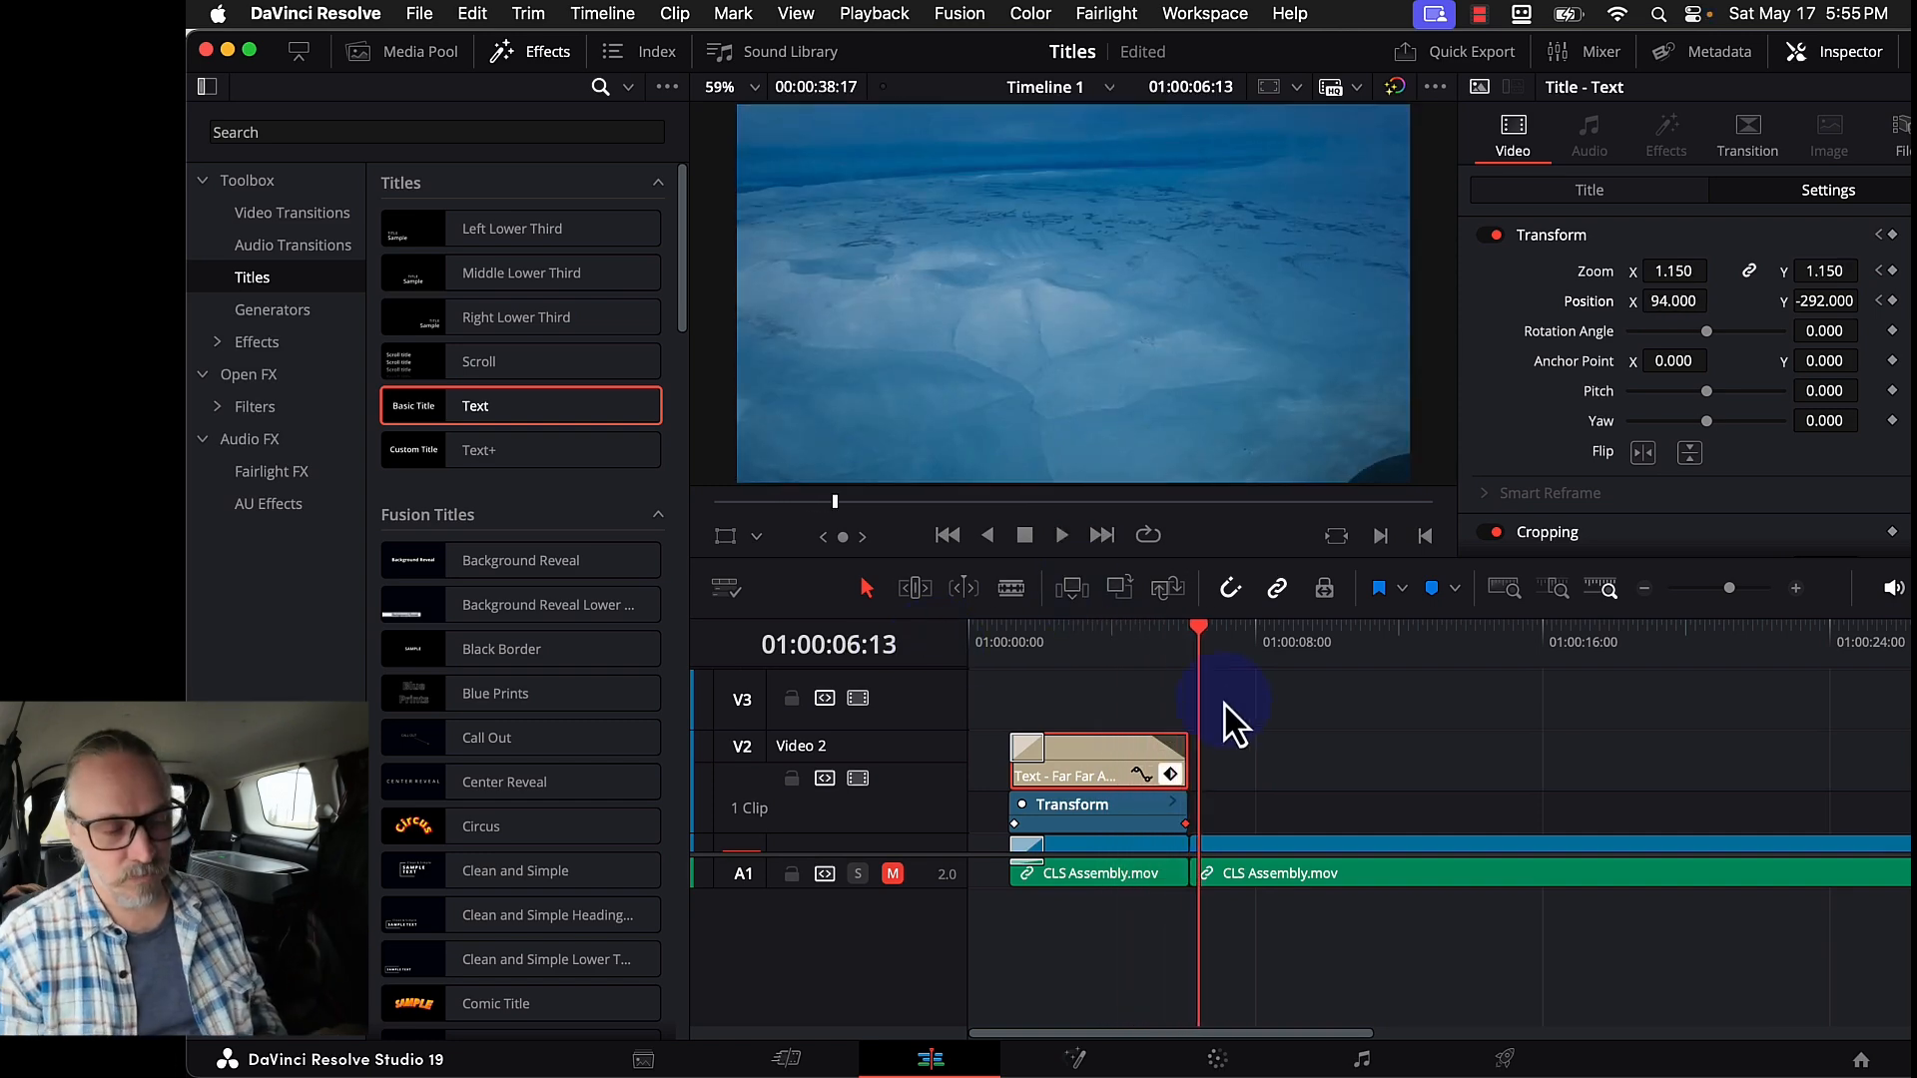
click(1170, 775)
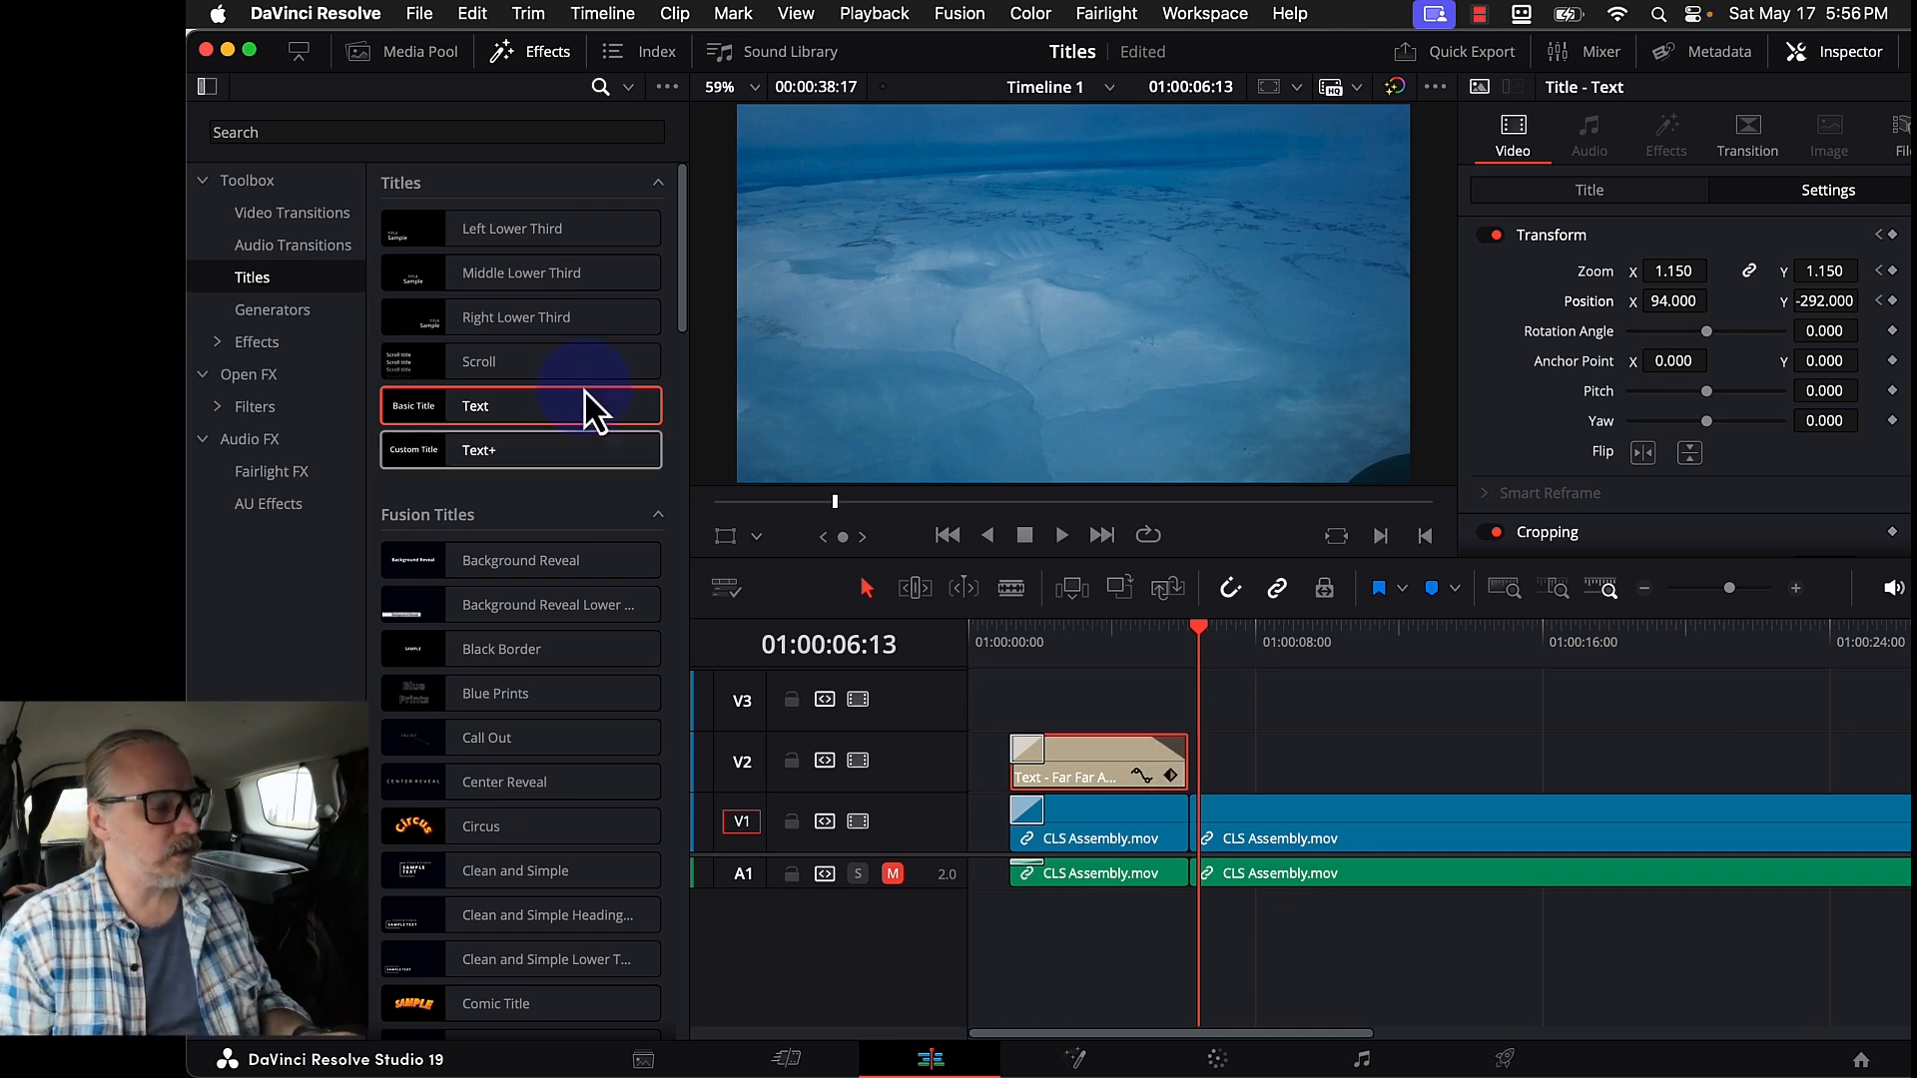
- Drop a second Text title on V2 under the playhead over the cockpit footage and show its Title settings
drag(477, 411, 1266, 763)
click(1326, 651)
key(super+minus)
key(super+minus)
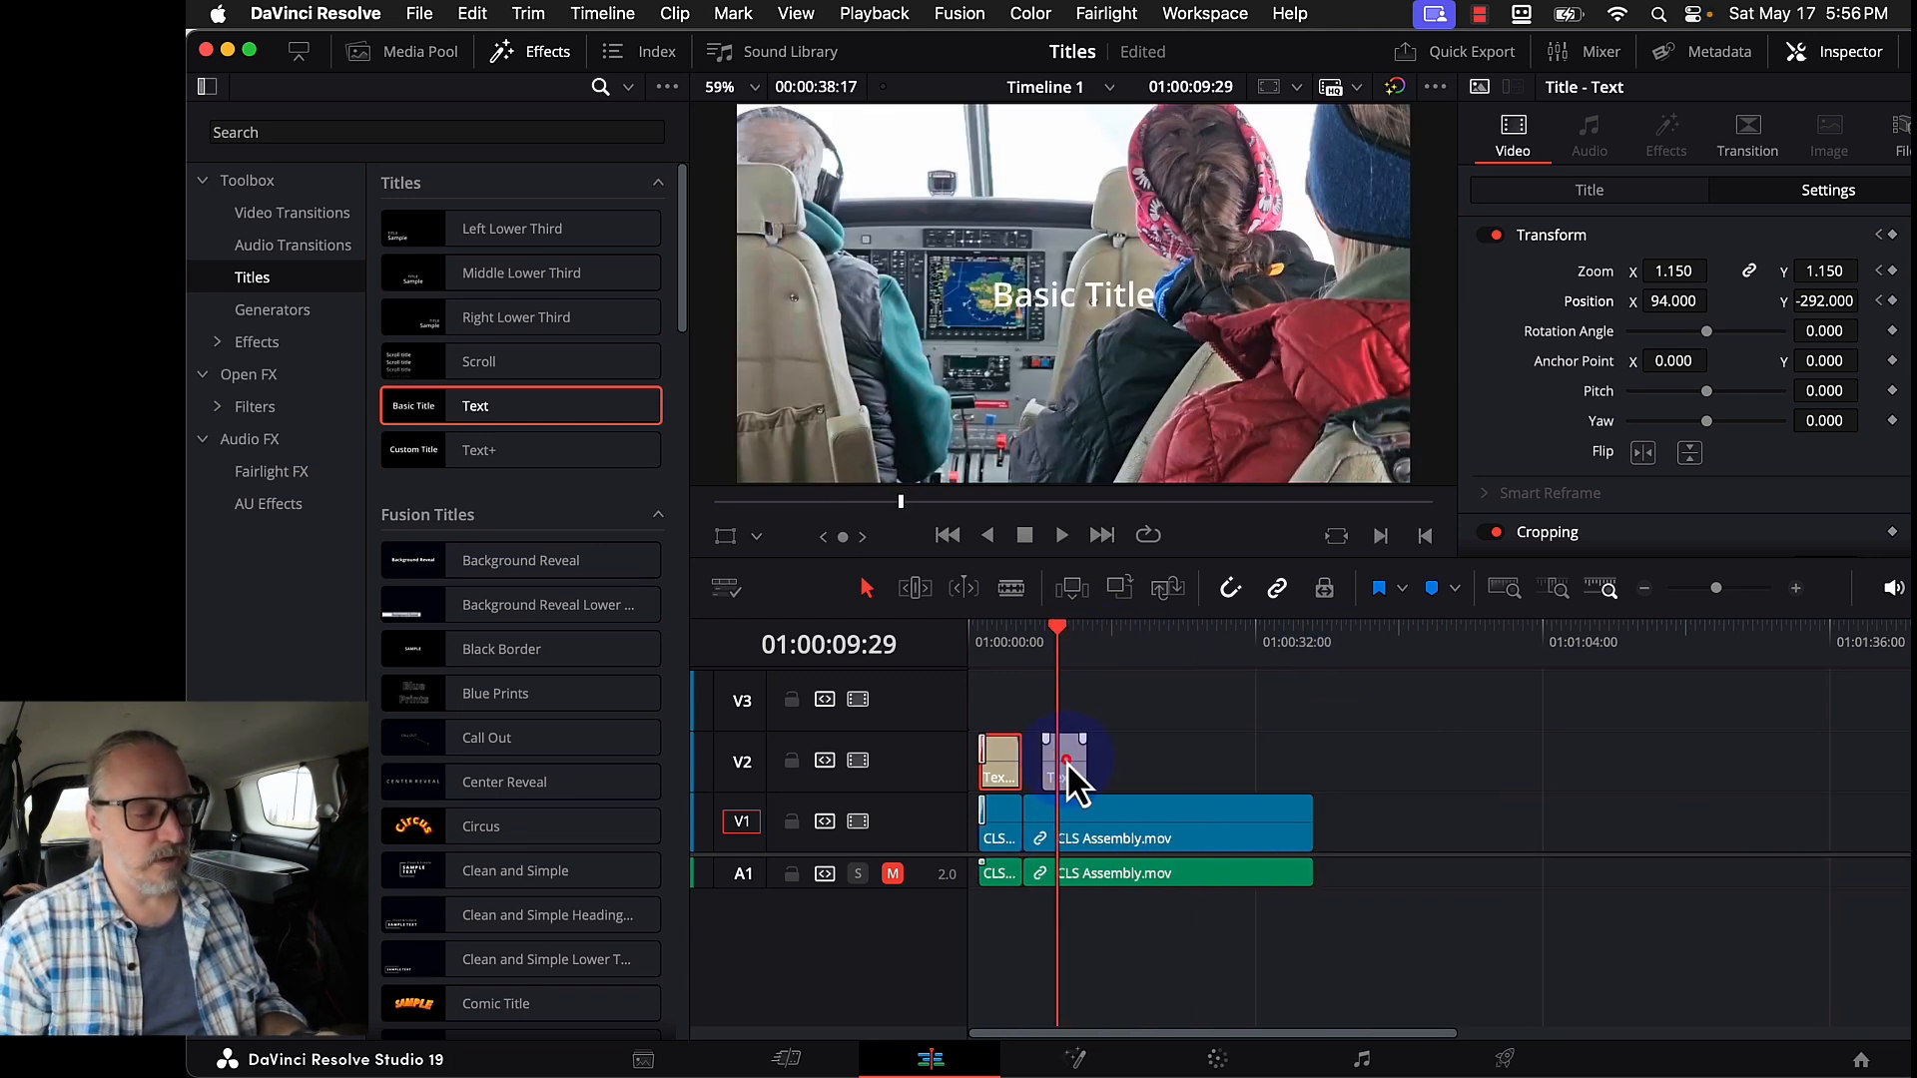
drag(1066, 763, 1200, 770)
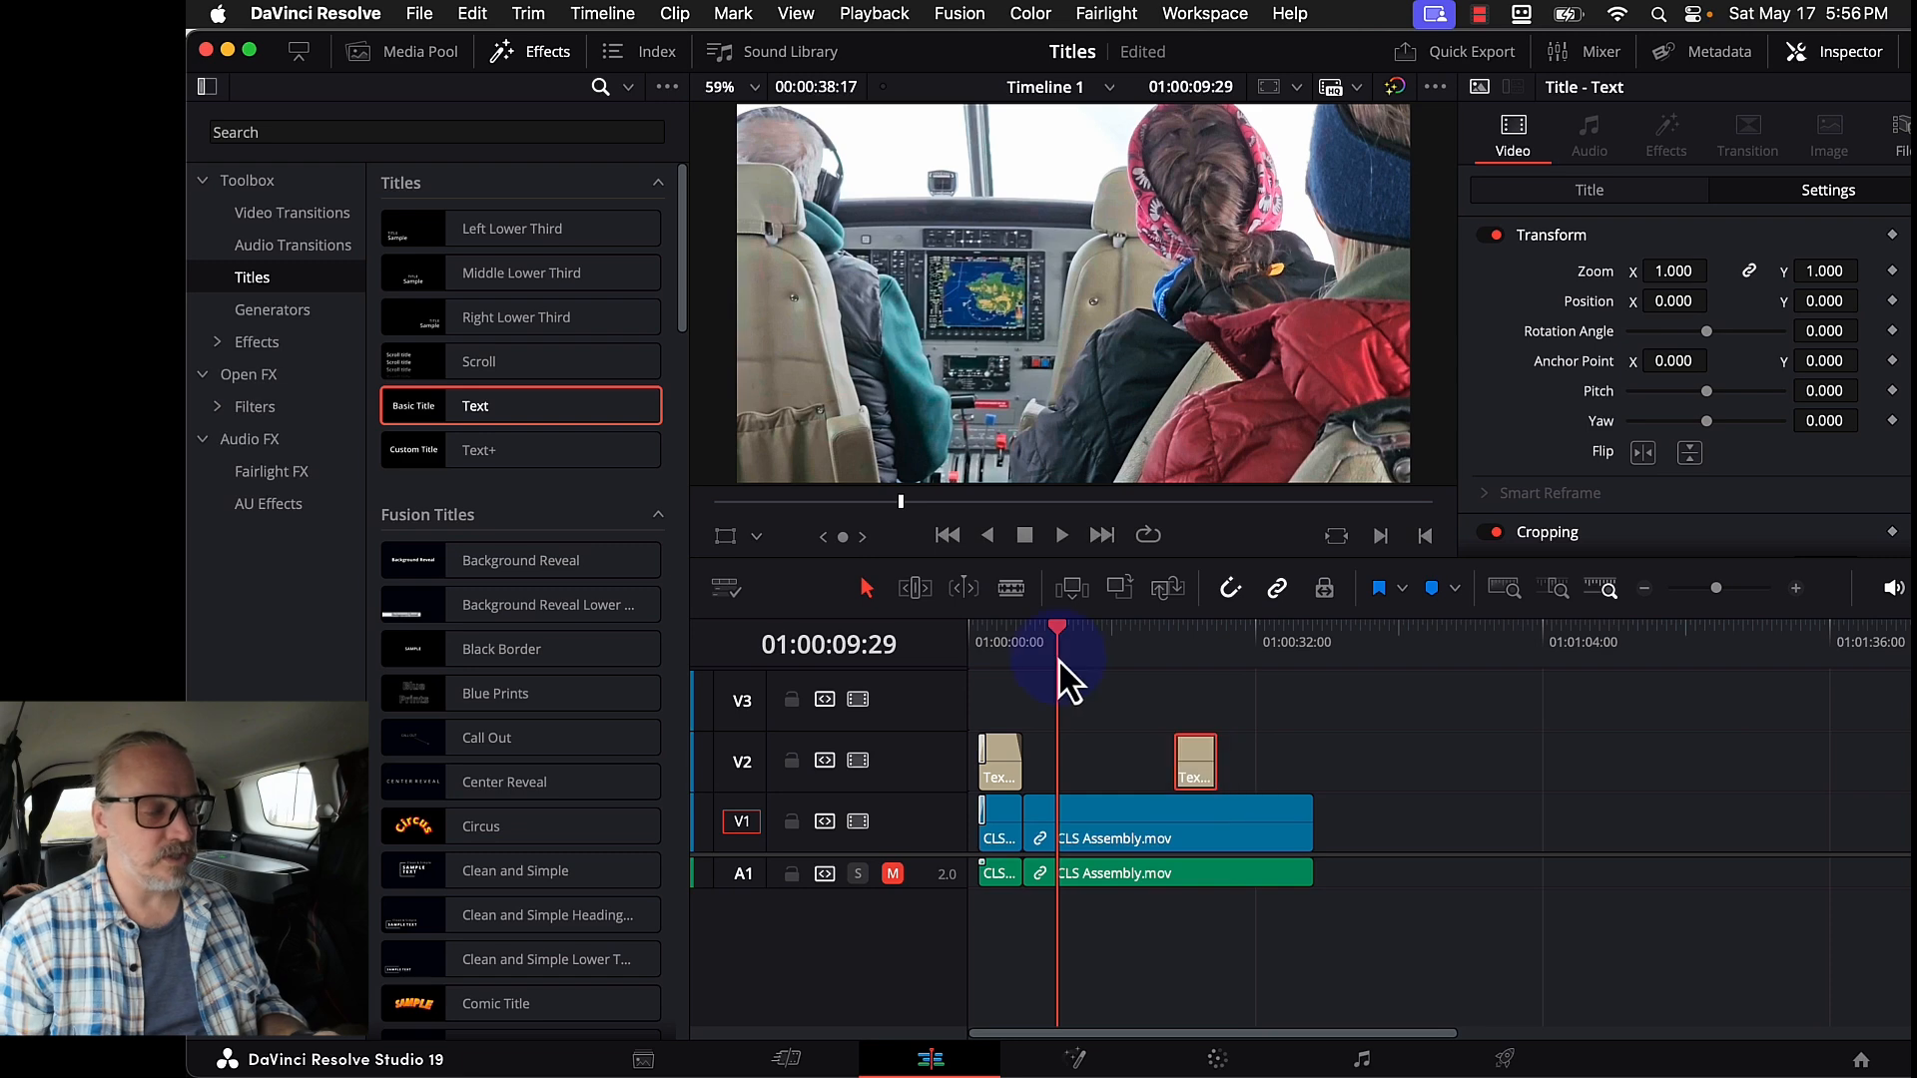
mouse_move(1055, 653)
mouse_down()
mouse_move(1040, 647)
mouse_move(1081, 661)
mouse_up()
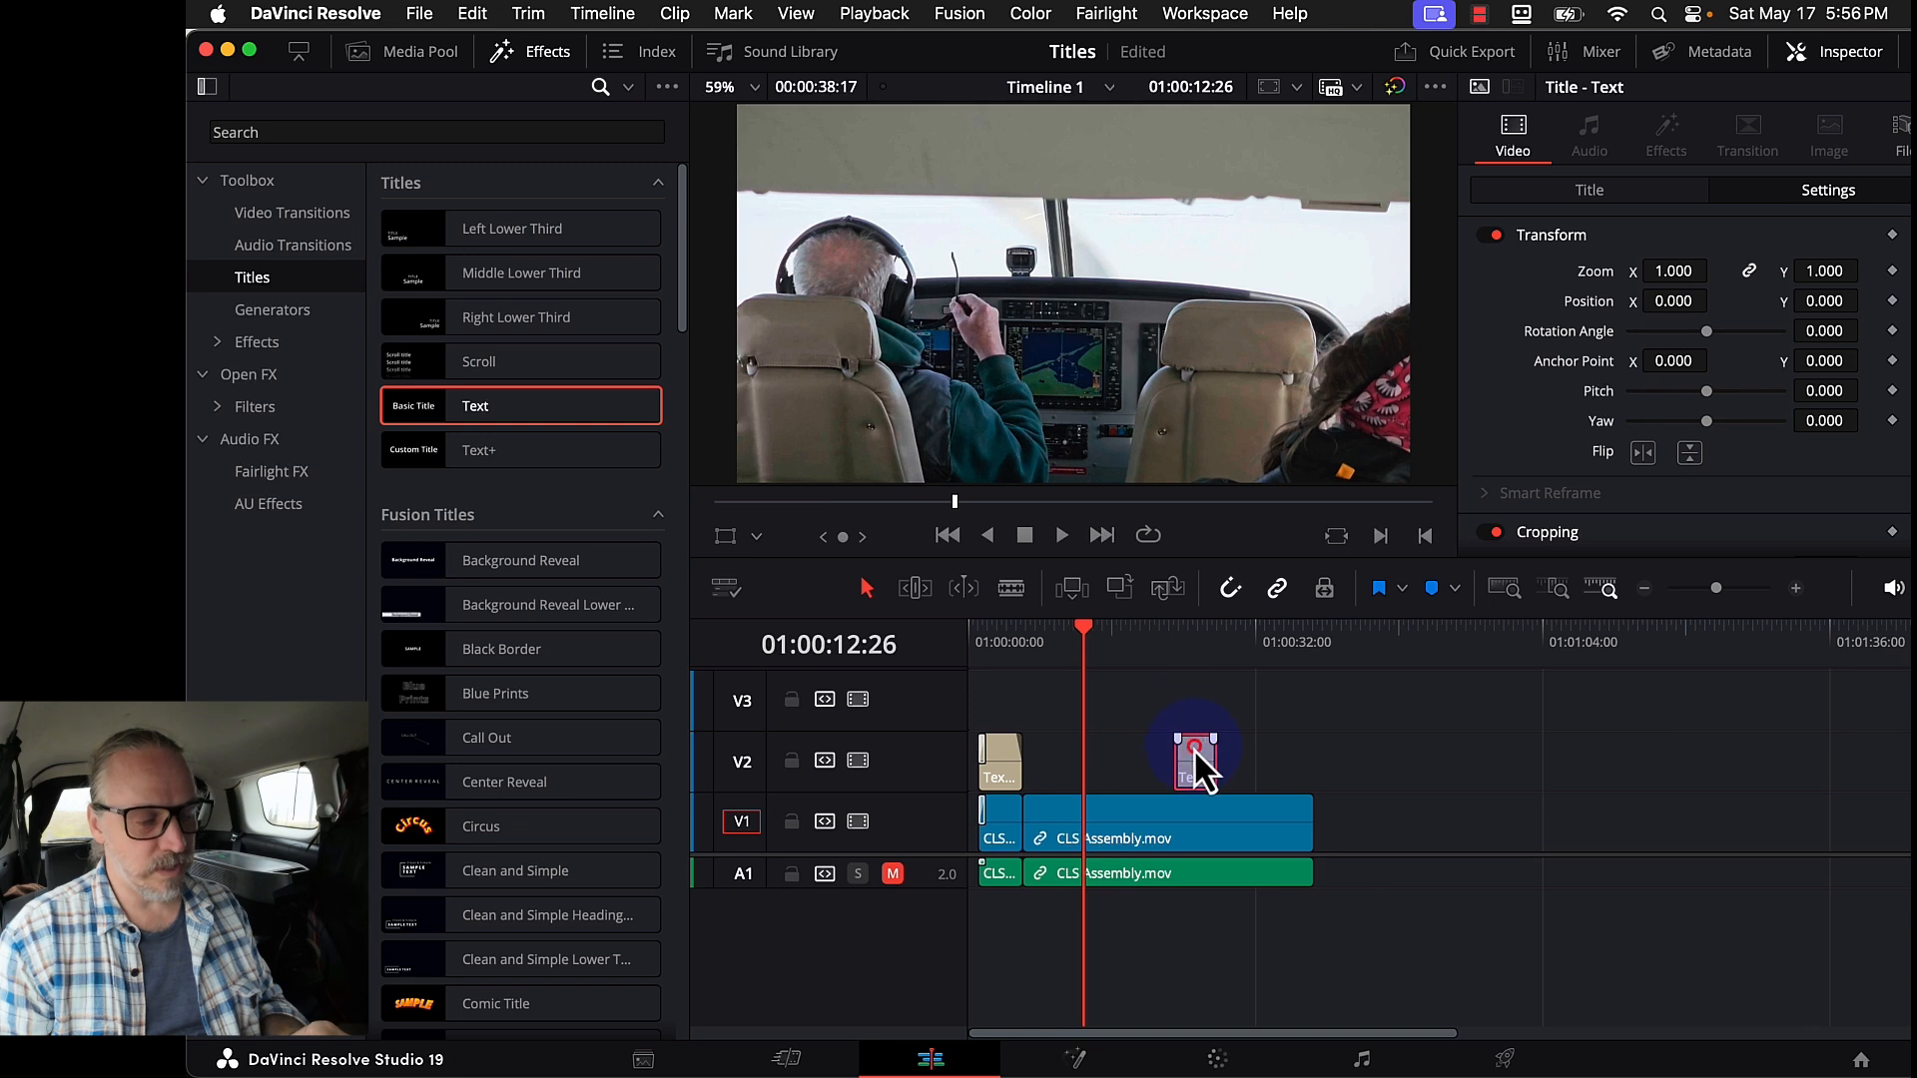
drag(1196, 759, 1112, 749)
click(1108, 639)
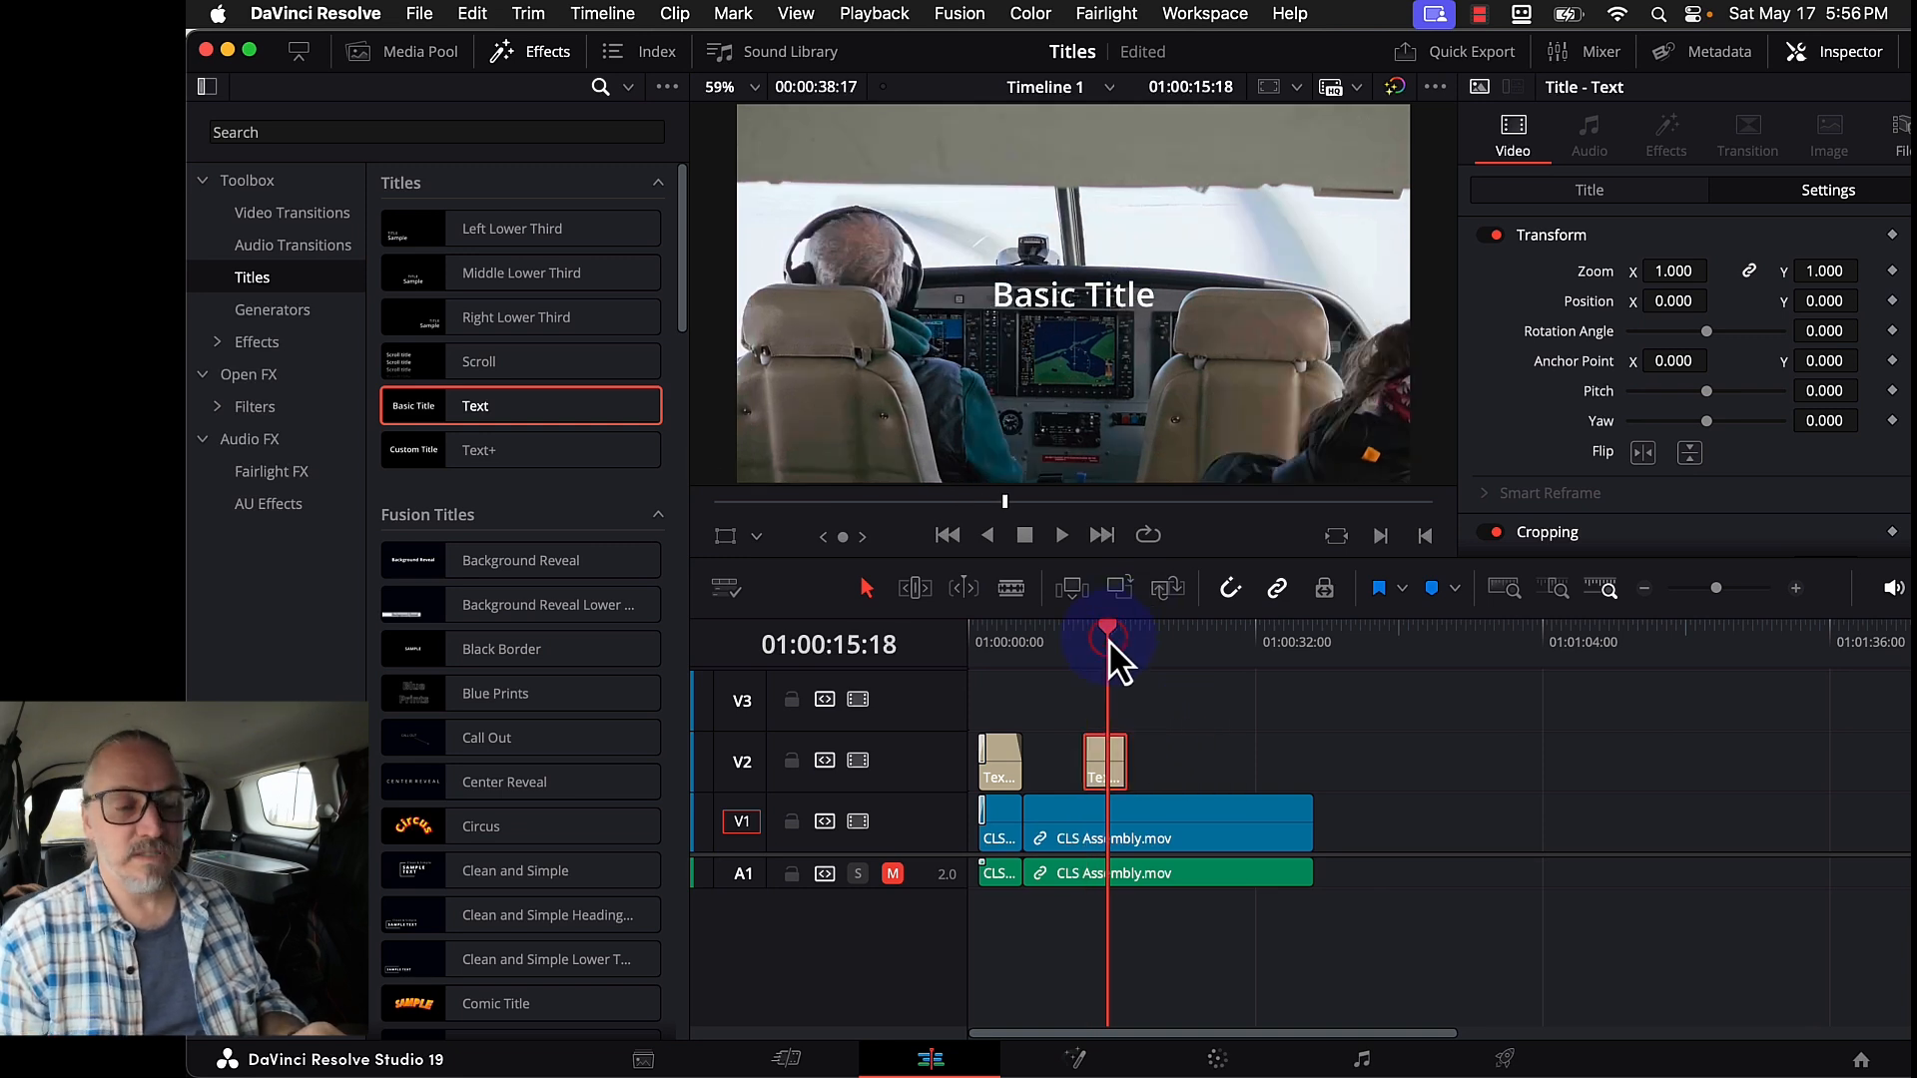
click(1657, 196)
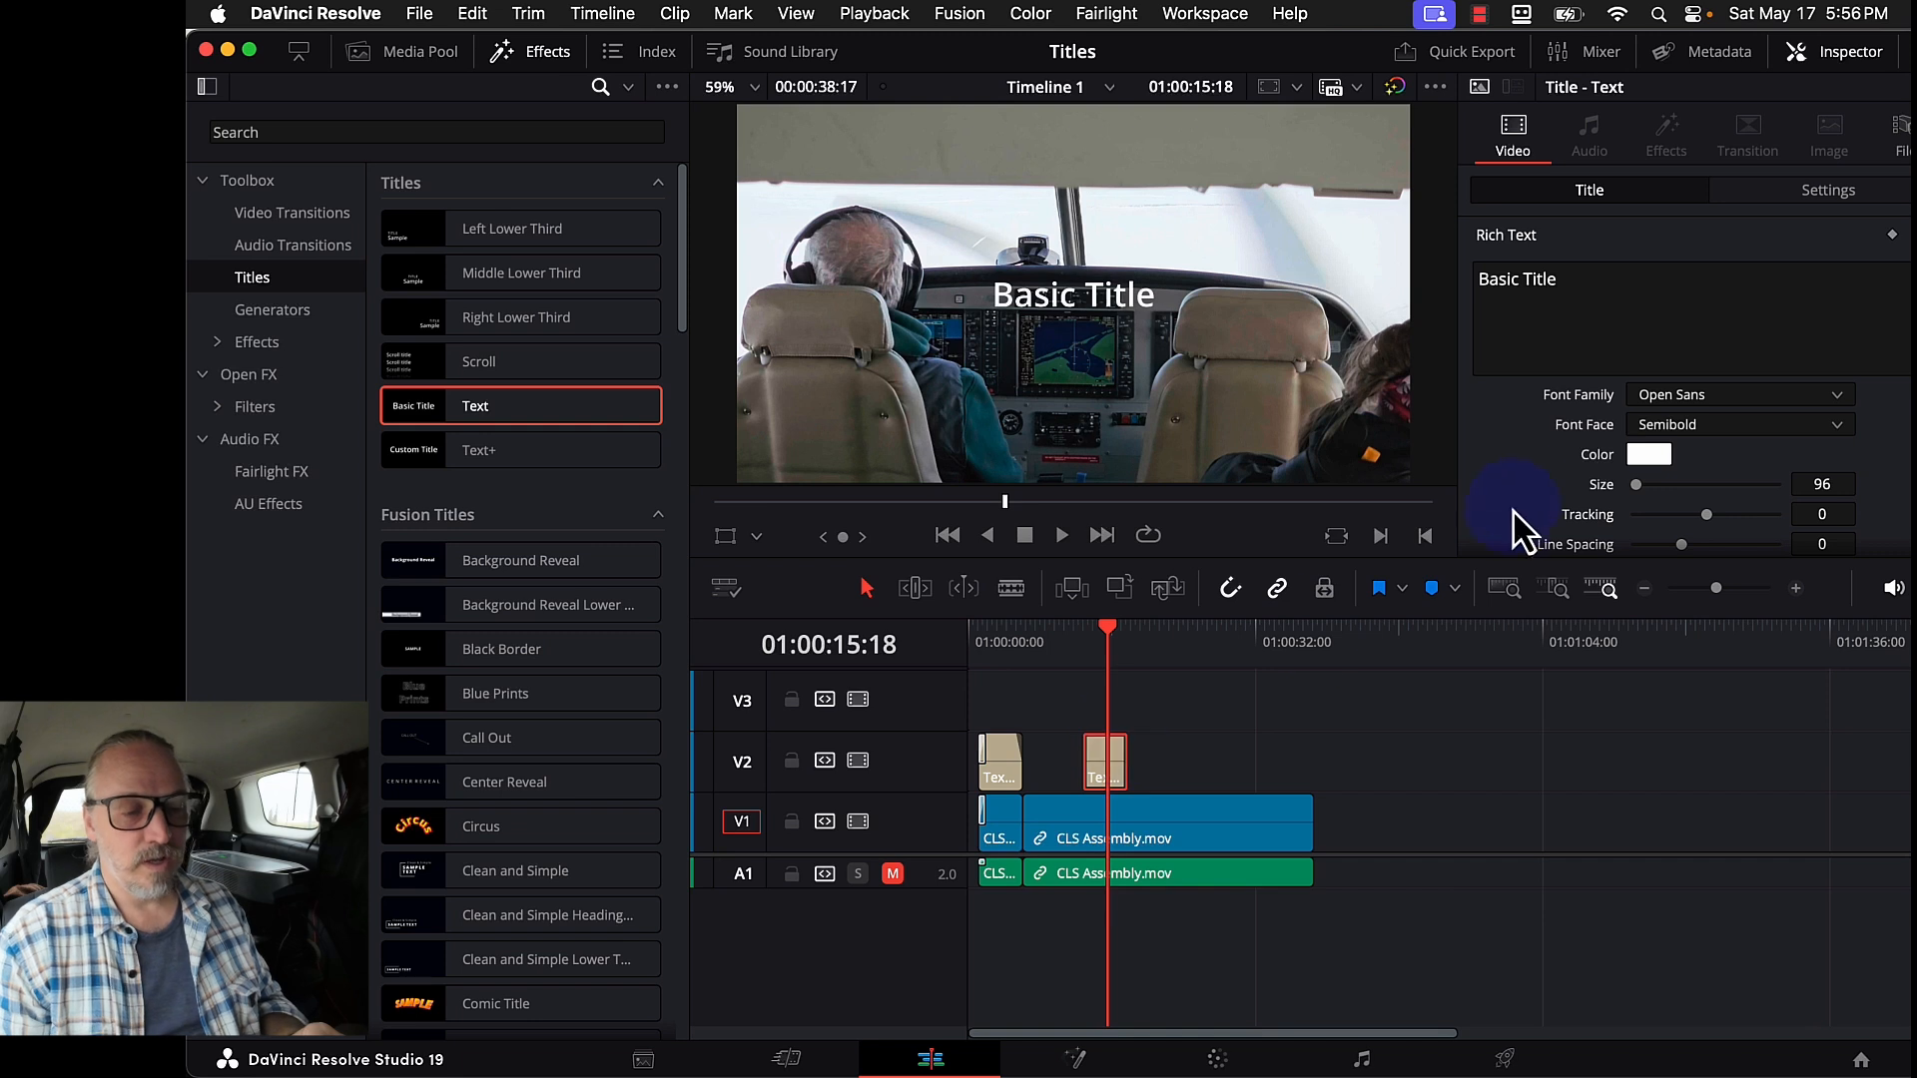
- Replace the second title's text with 'Isn't far away...' and prefix it with '...'
click(1634, 305)
key(super+a)
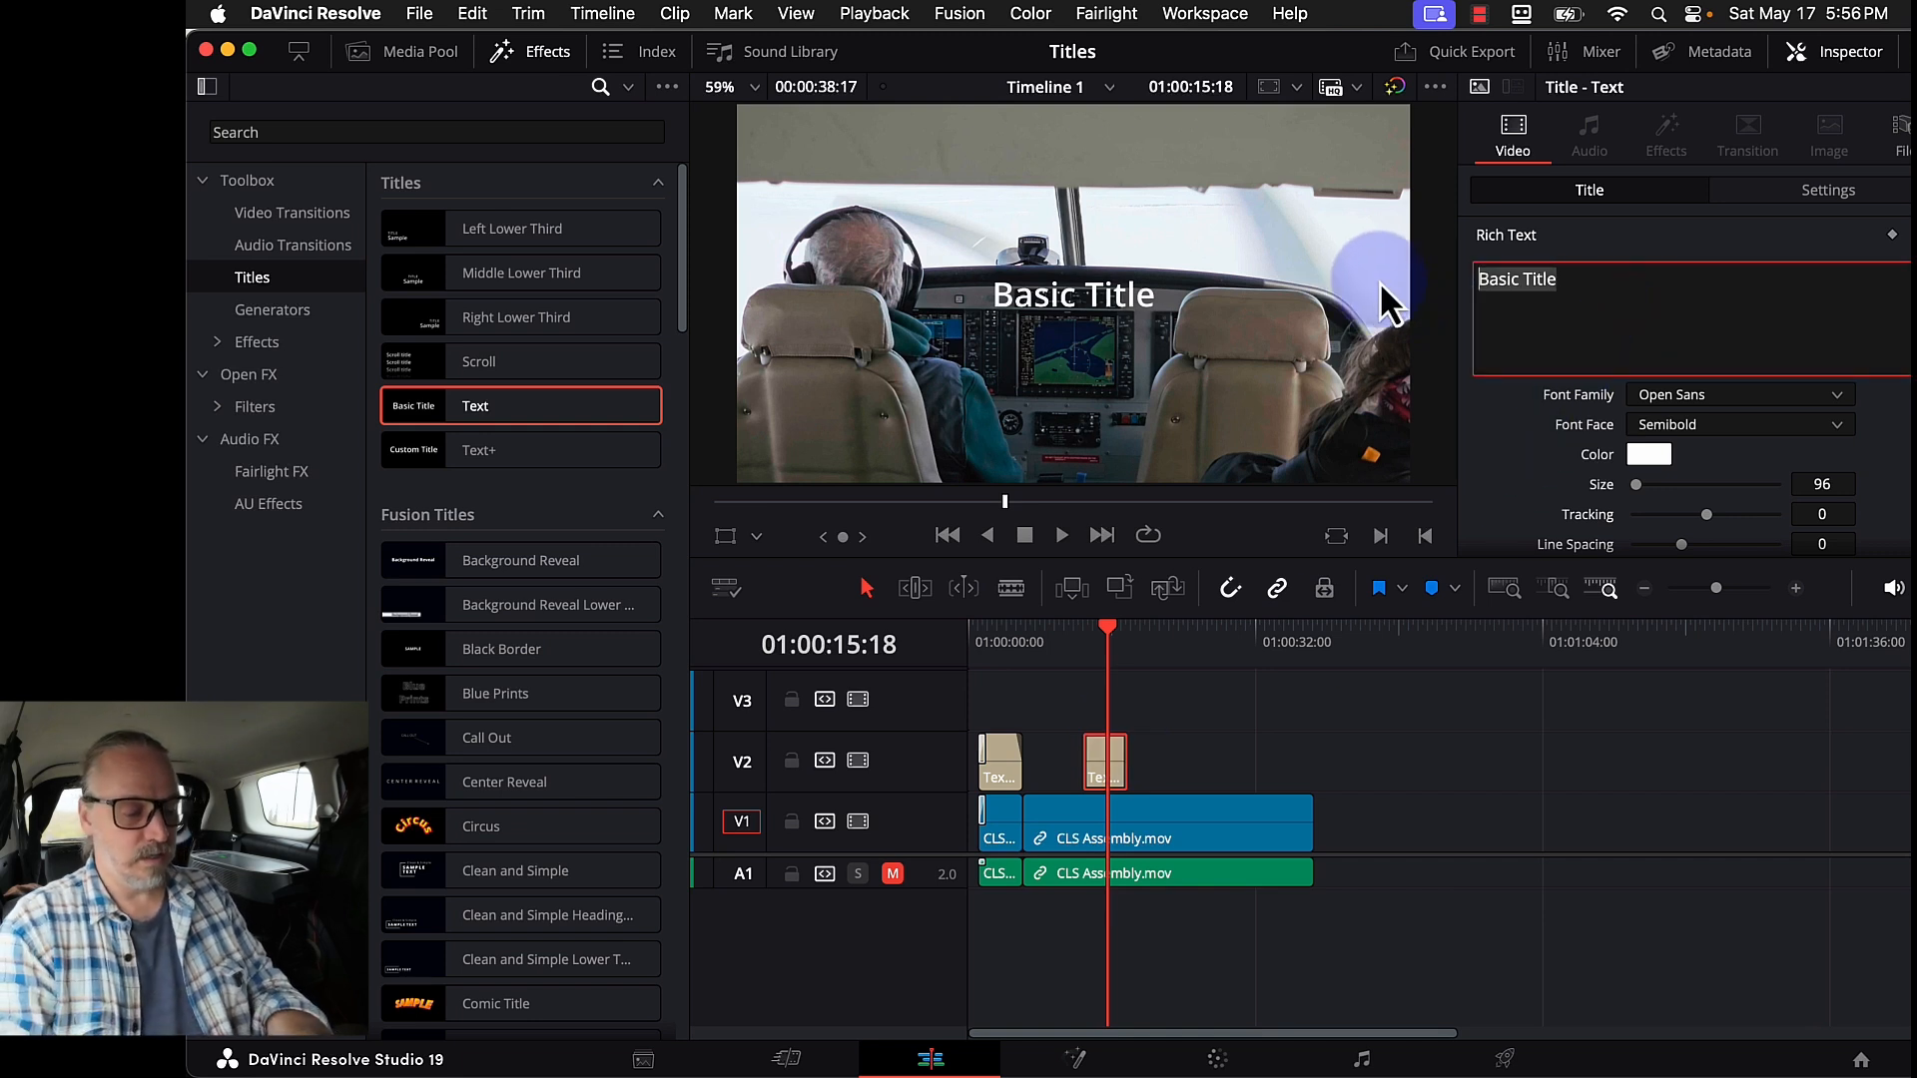
text(Isn't far)
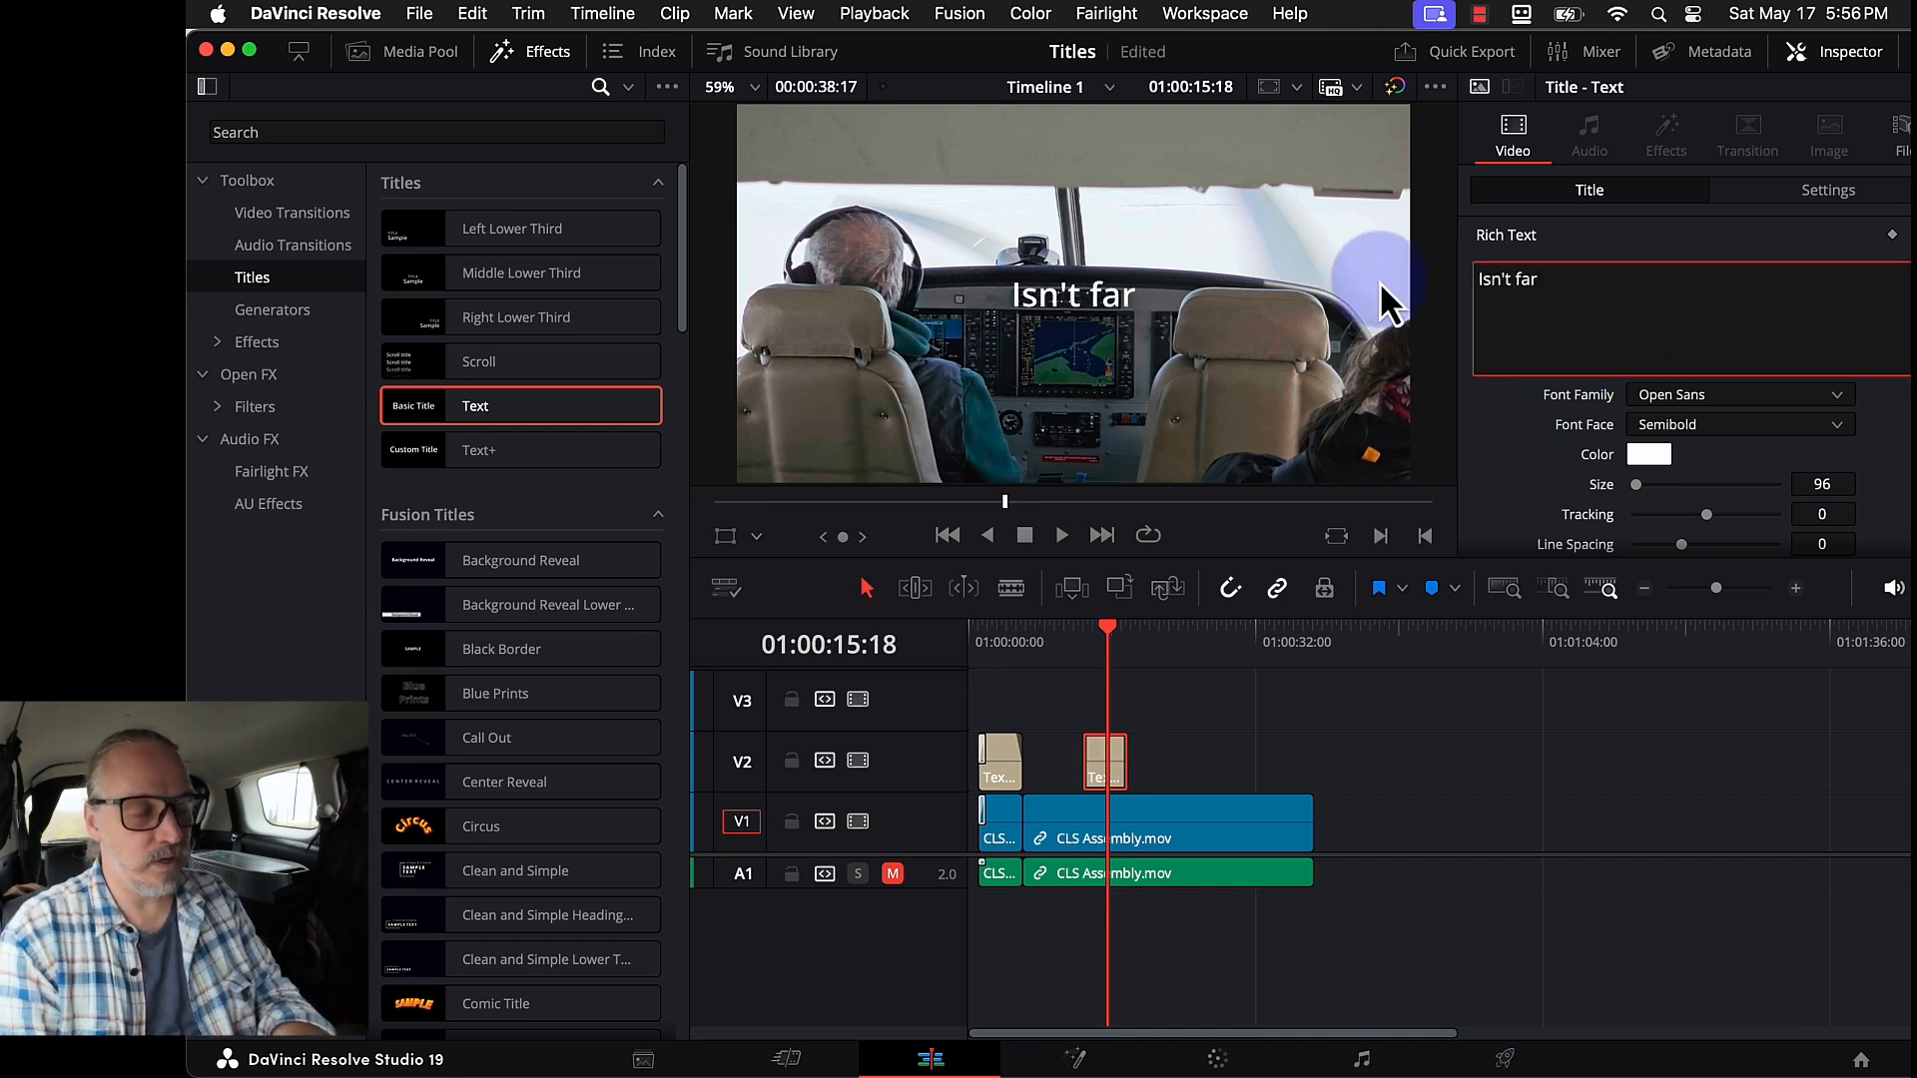
text( away...)
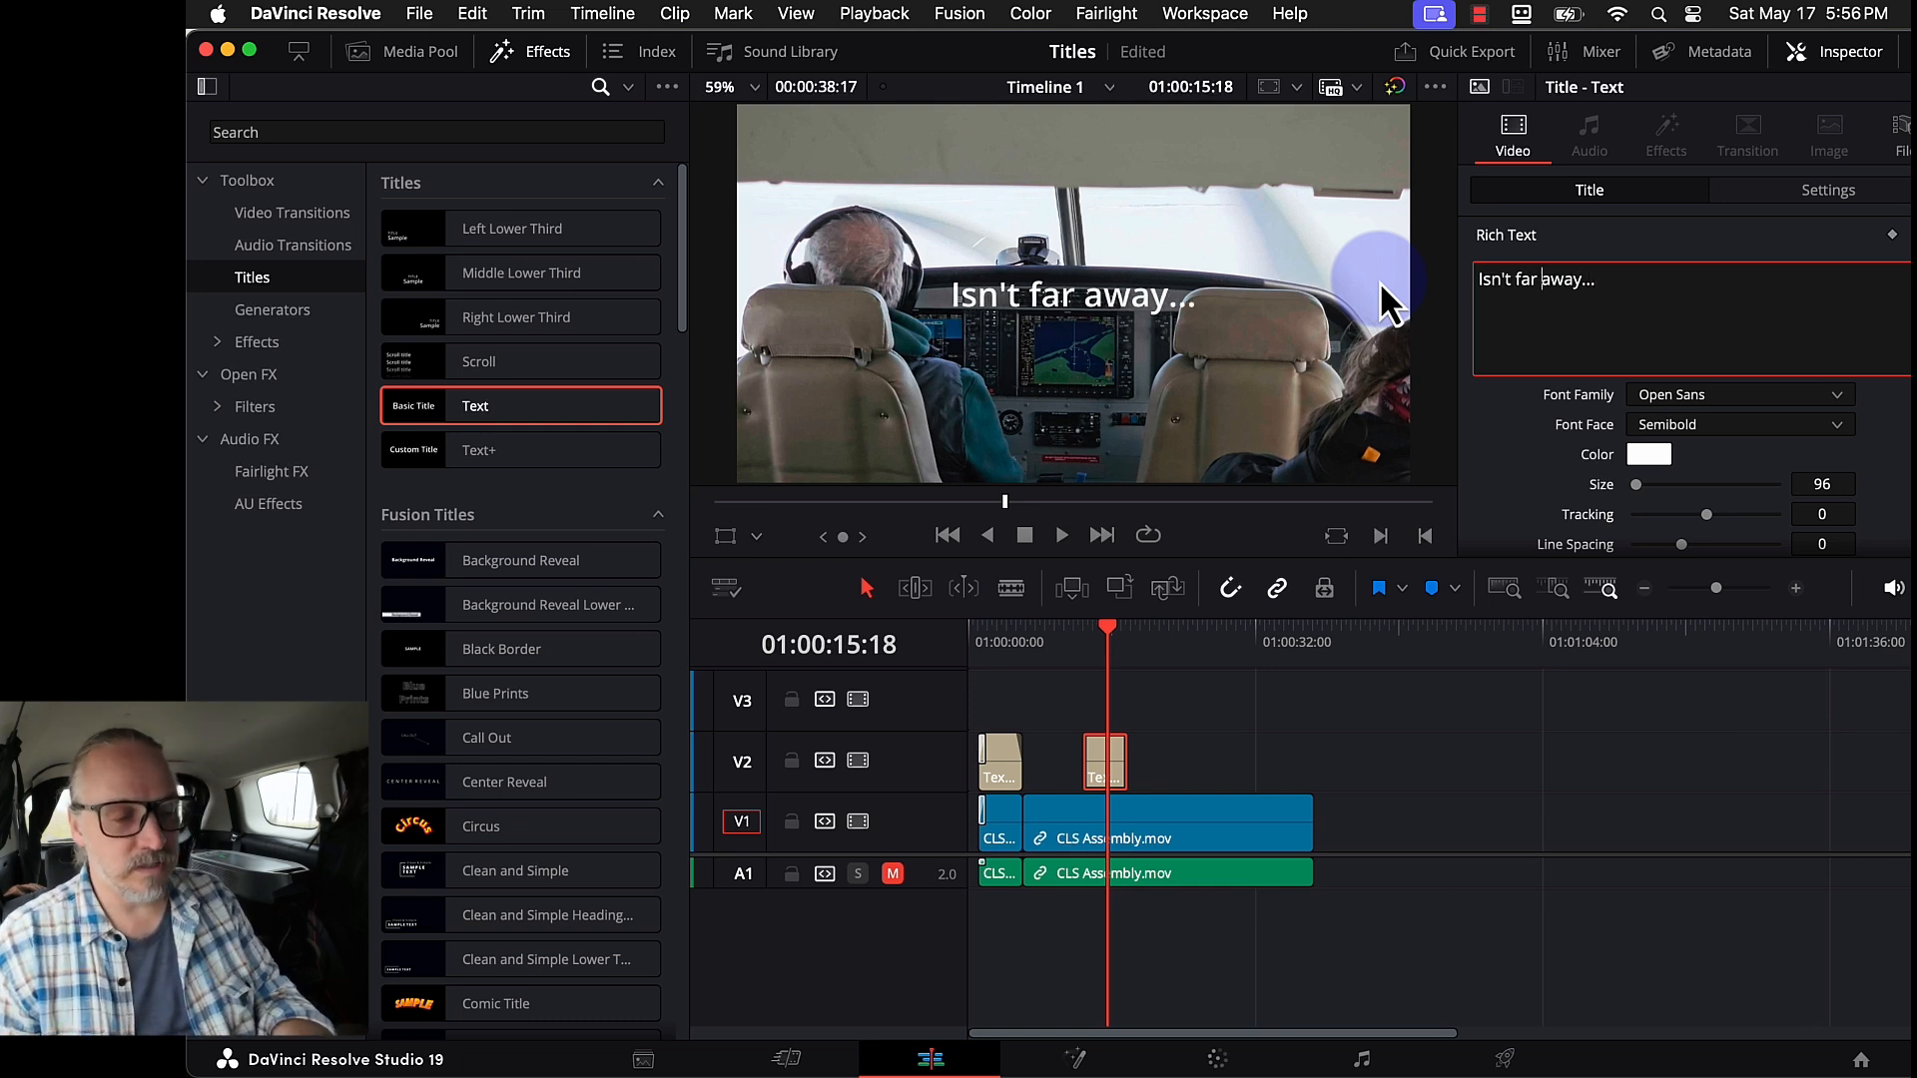
key(Left)
key(Left)
key(Left)
key(Left)
key(Left)
key(Left)
key(Left)
key(Left)
key(Left)
key(Left)
text(...)
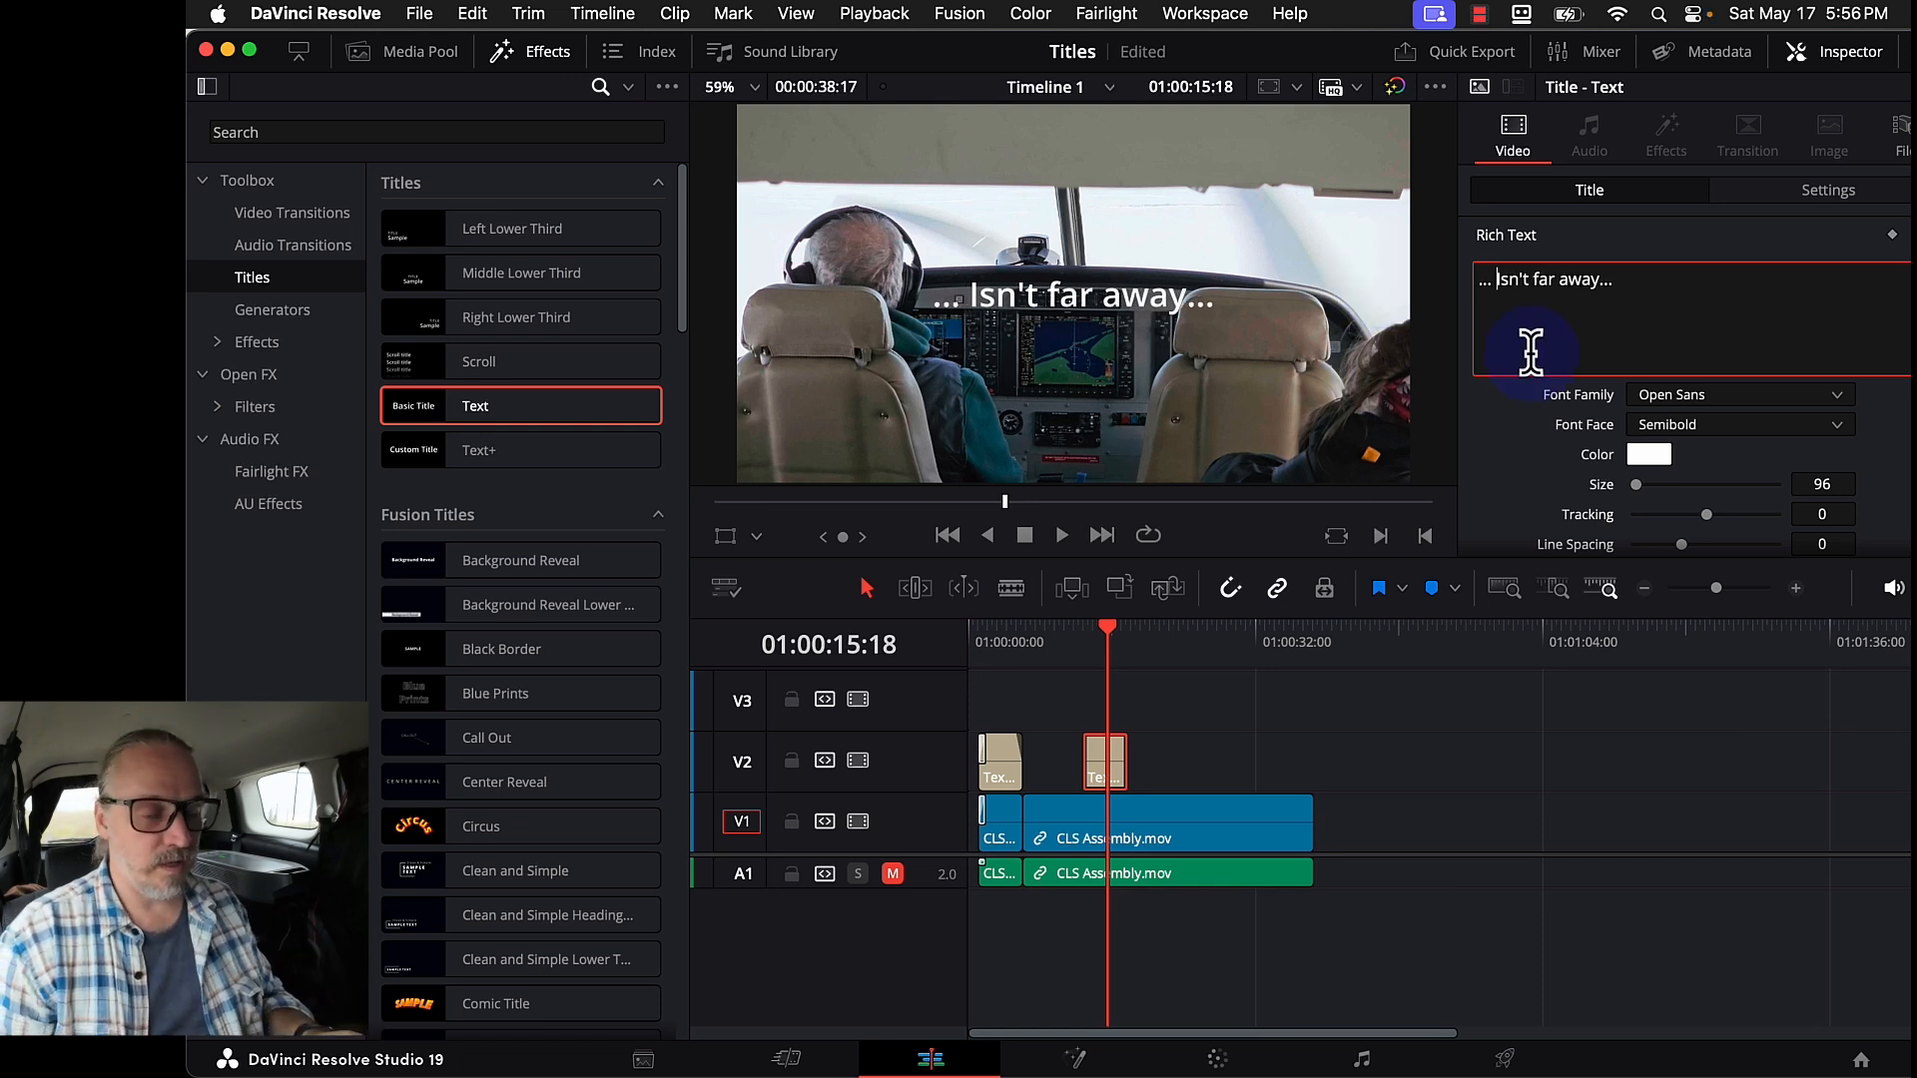
- Set the second title's Position Y to -376 and Zoom to 1.160
click(1877, 193)
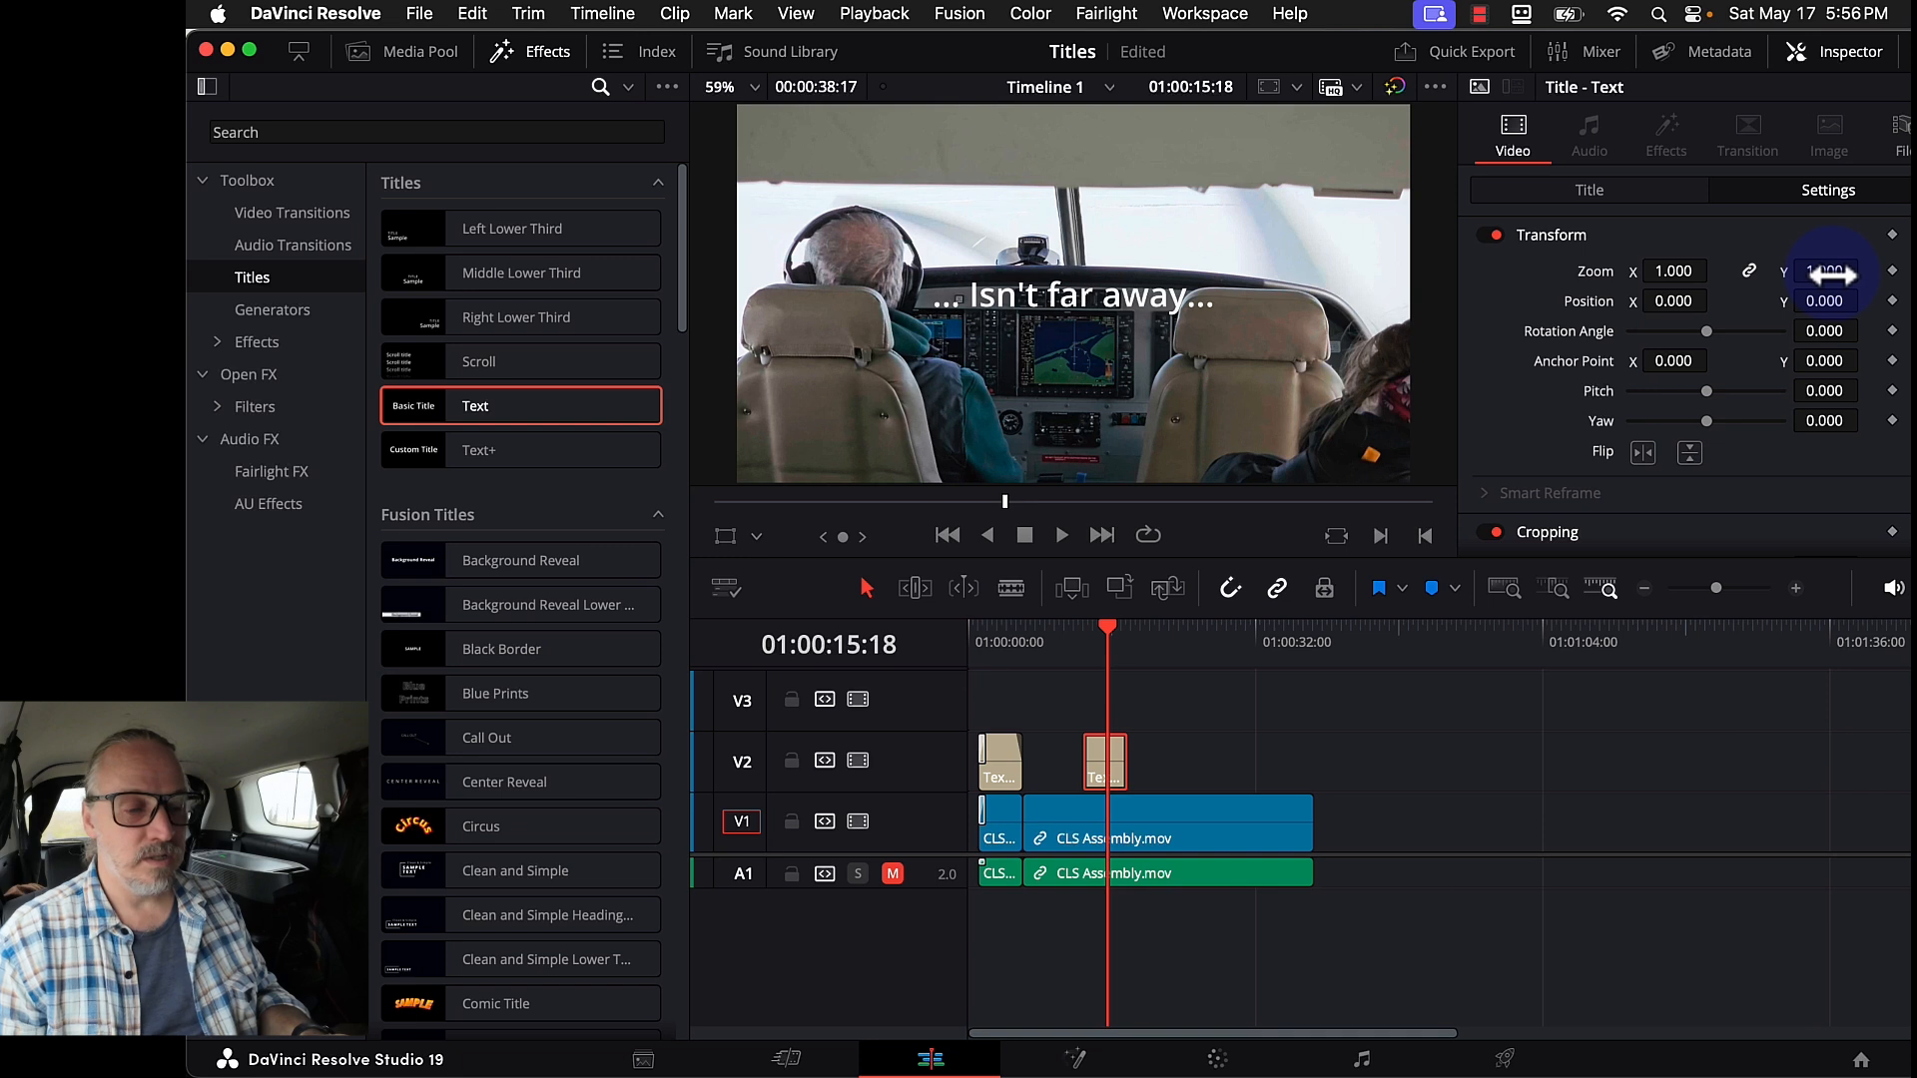
drag(1827, 300, 1380, 243)
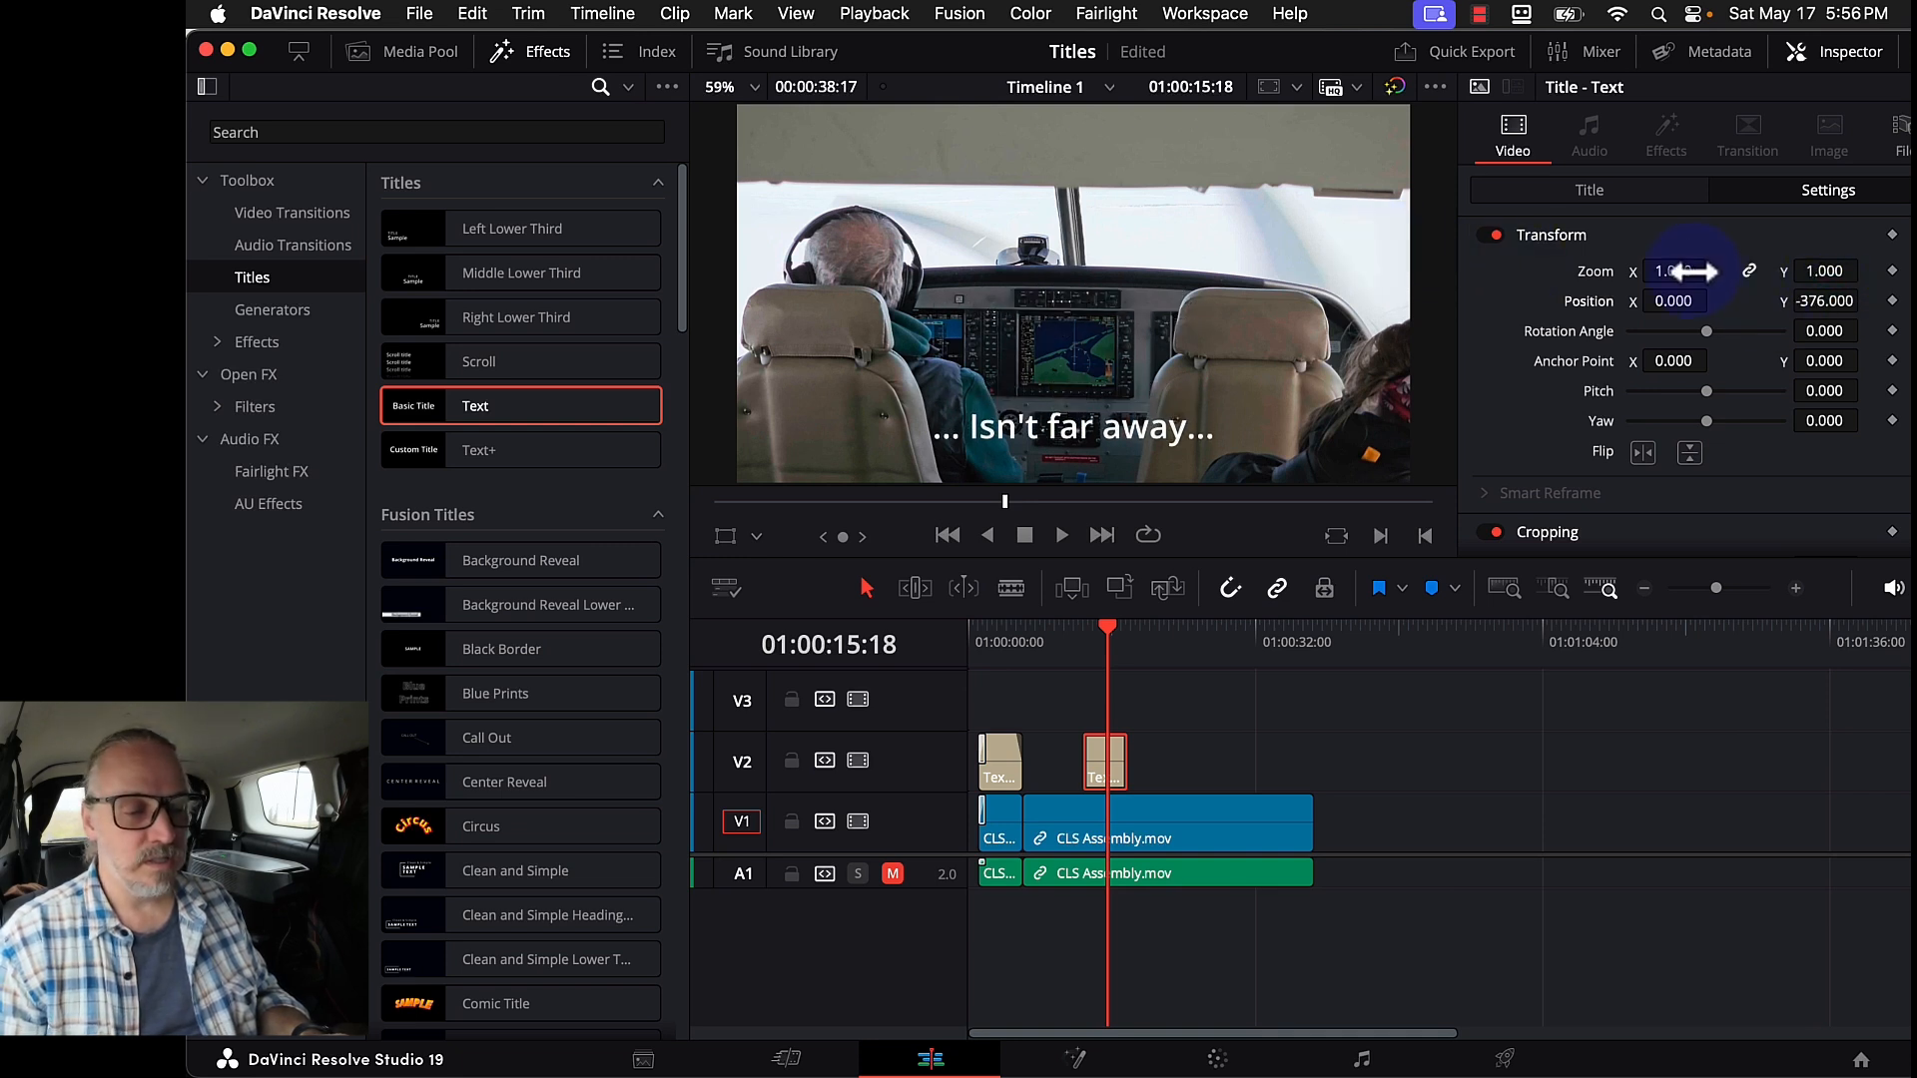
drag(1694, 270, 1692, 284)
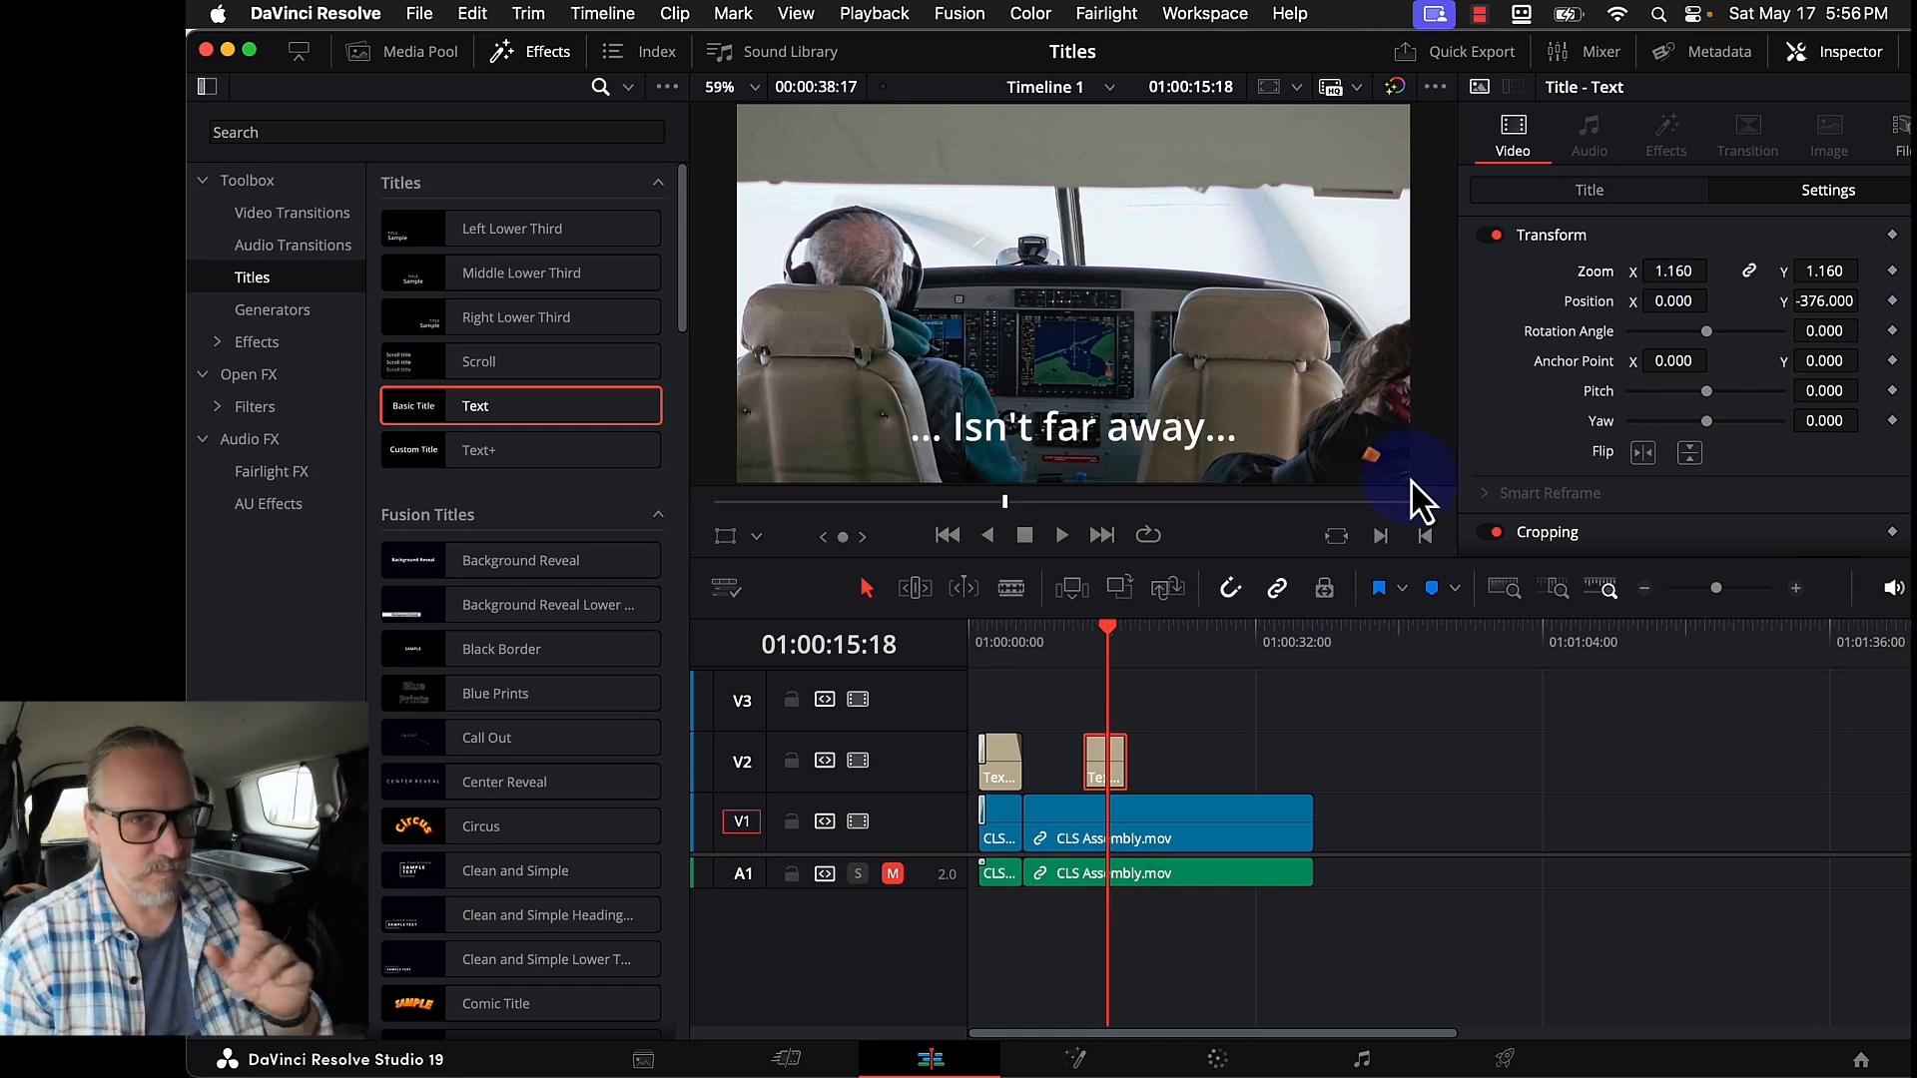
- Preview the title playback and step frame by frame to the shot change
click(1082, 639)
key(space)
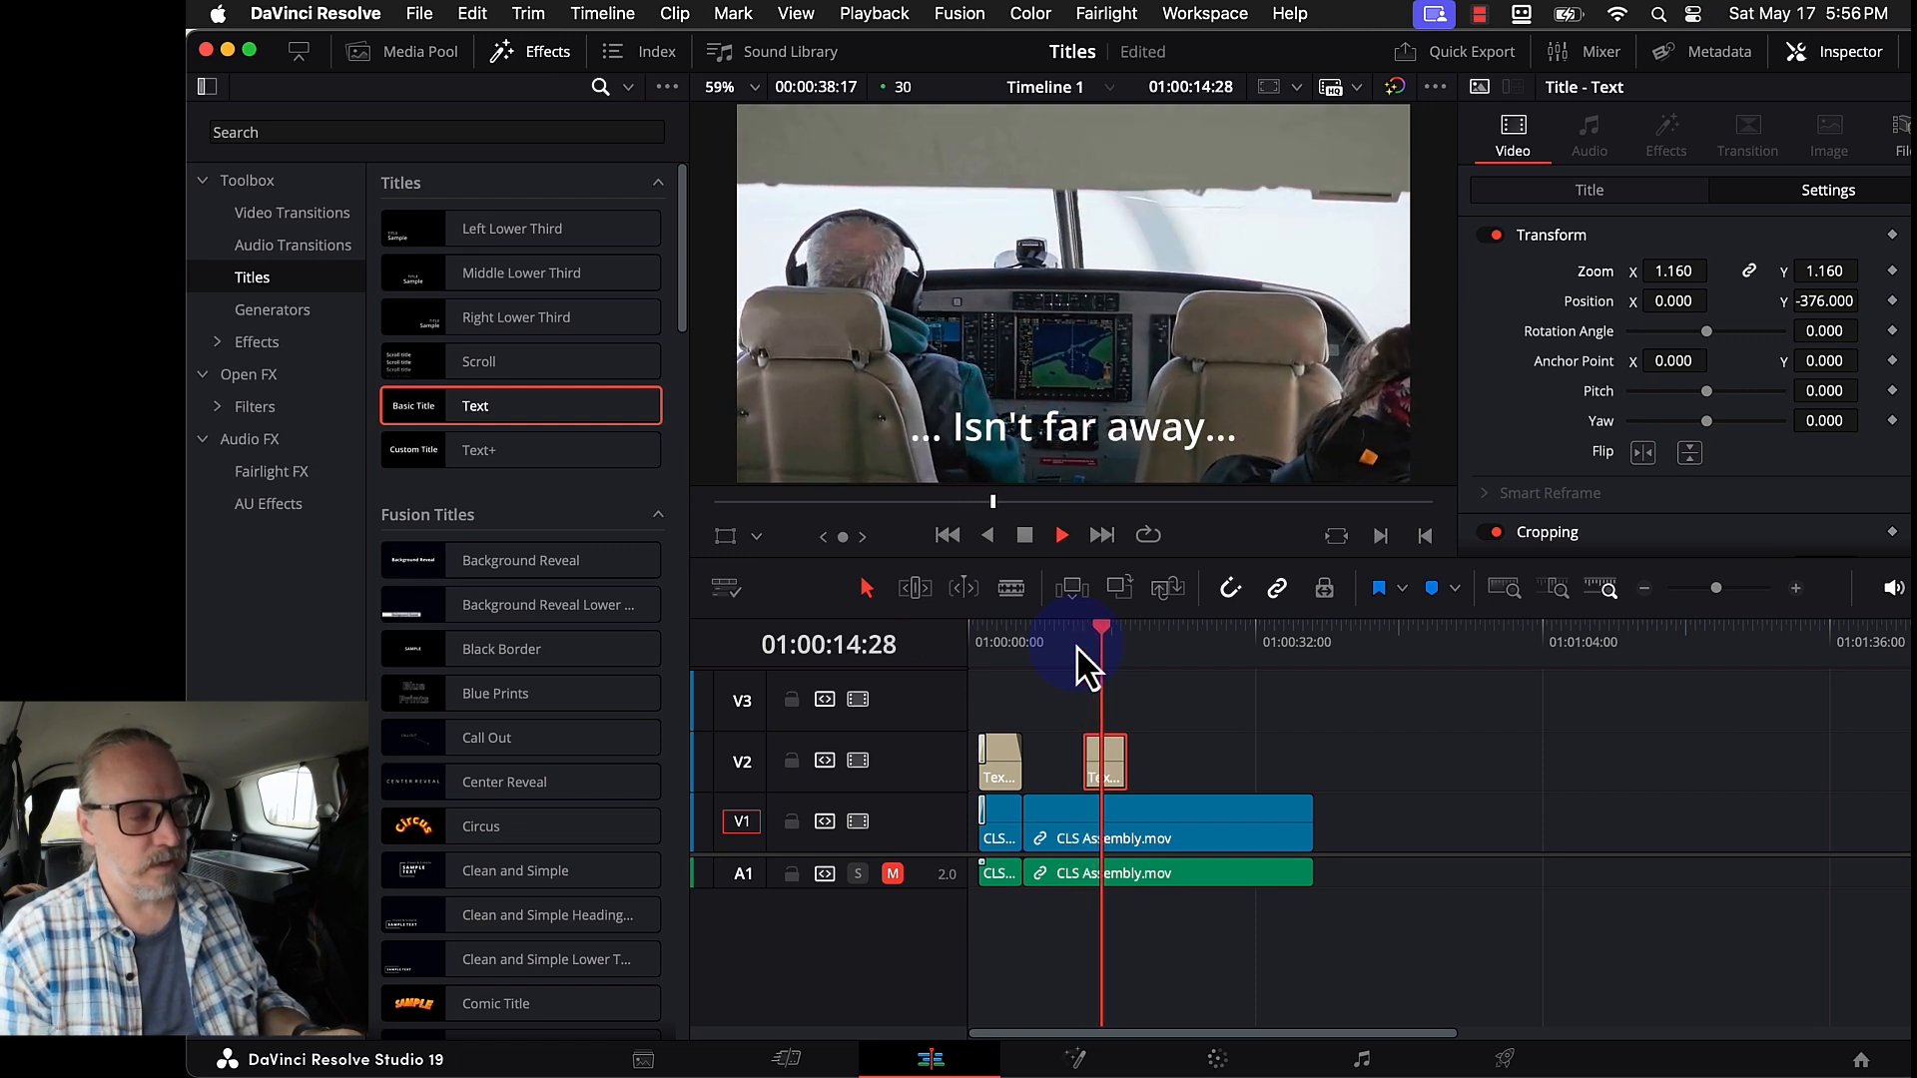
key(space)
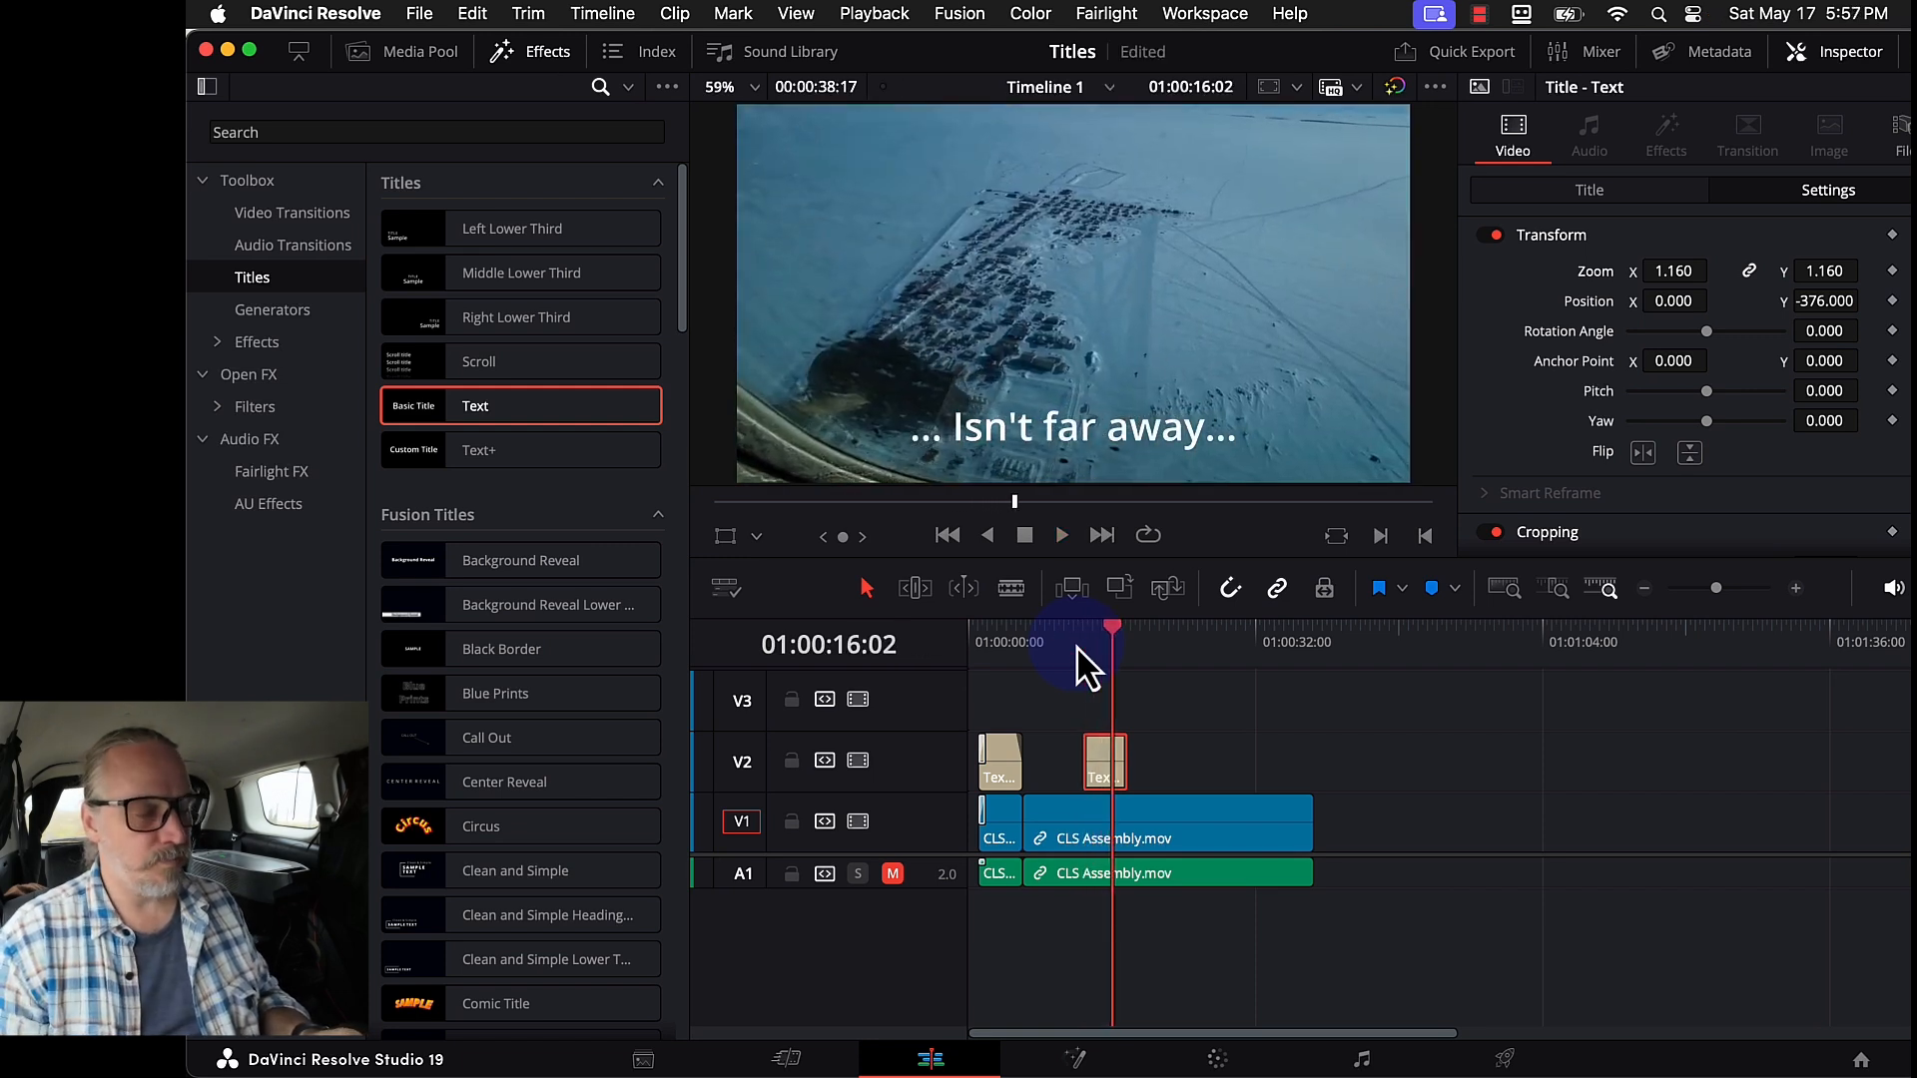
key(Left)
key(Left)
key(Left)
key(Left)
key(Left)
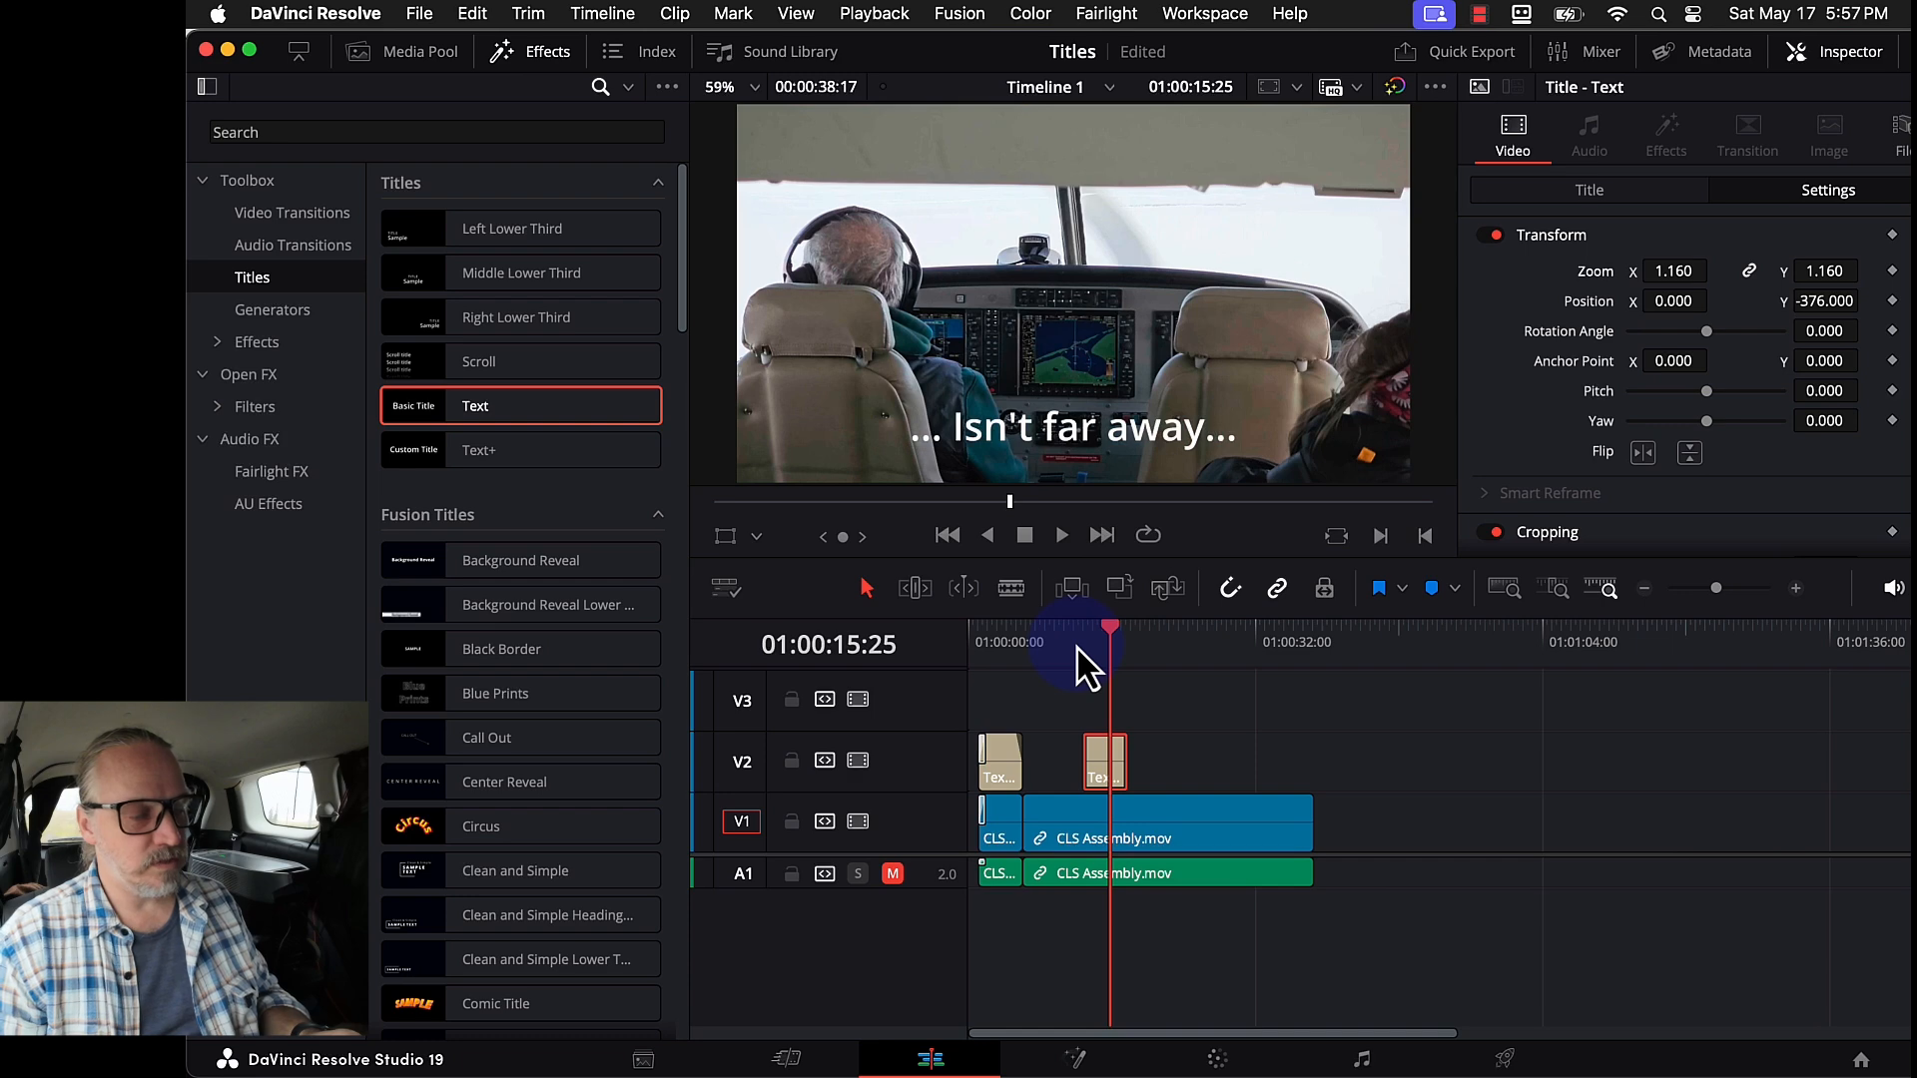
key(Right)
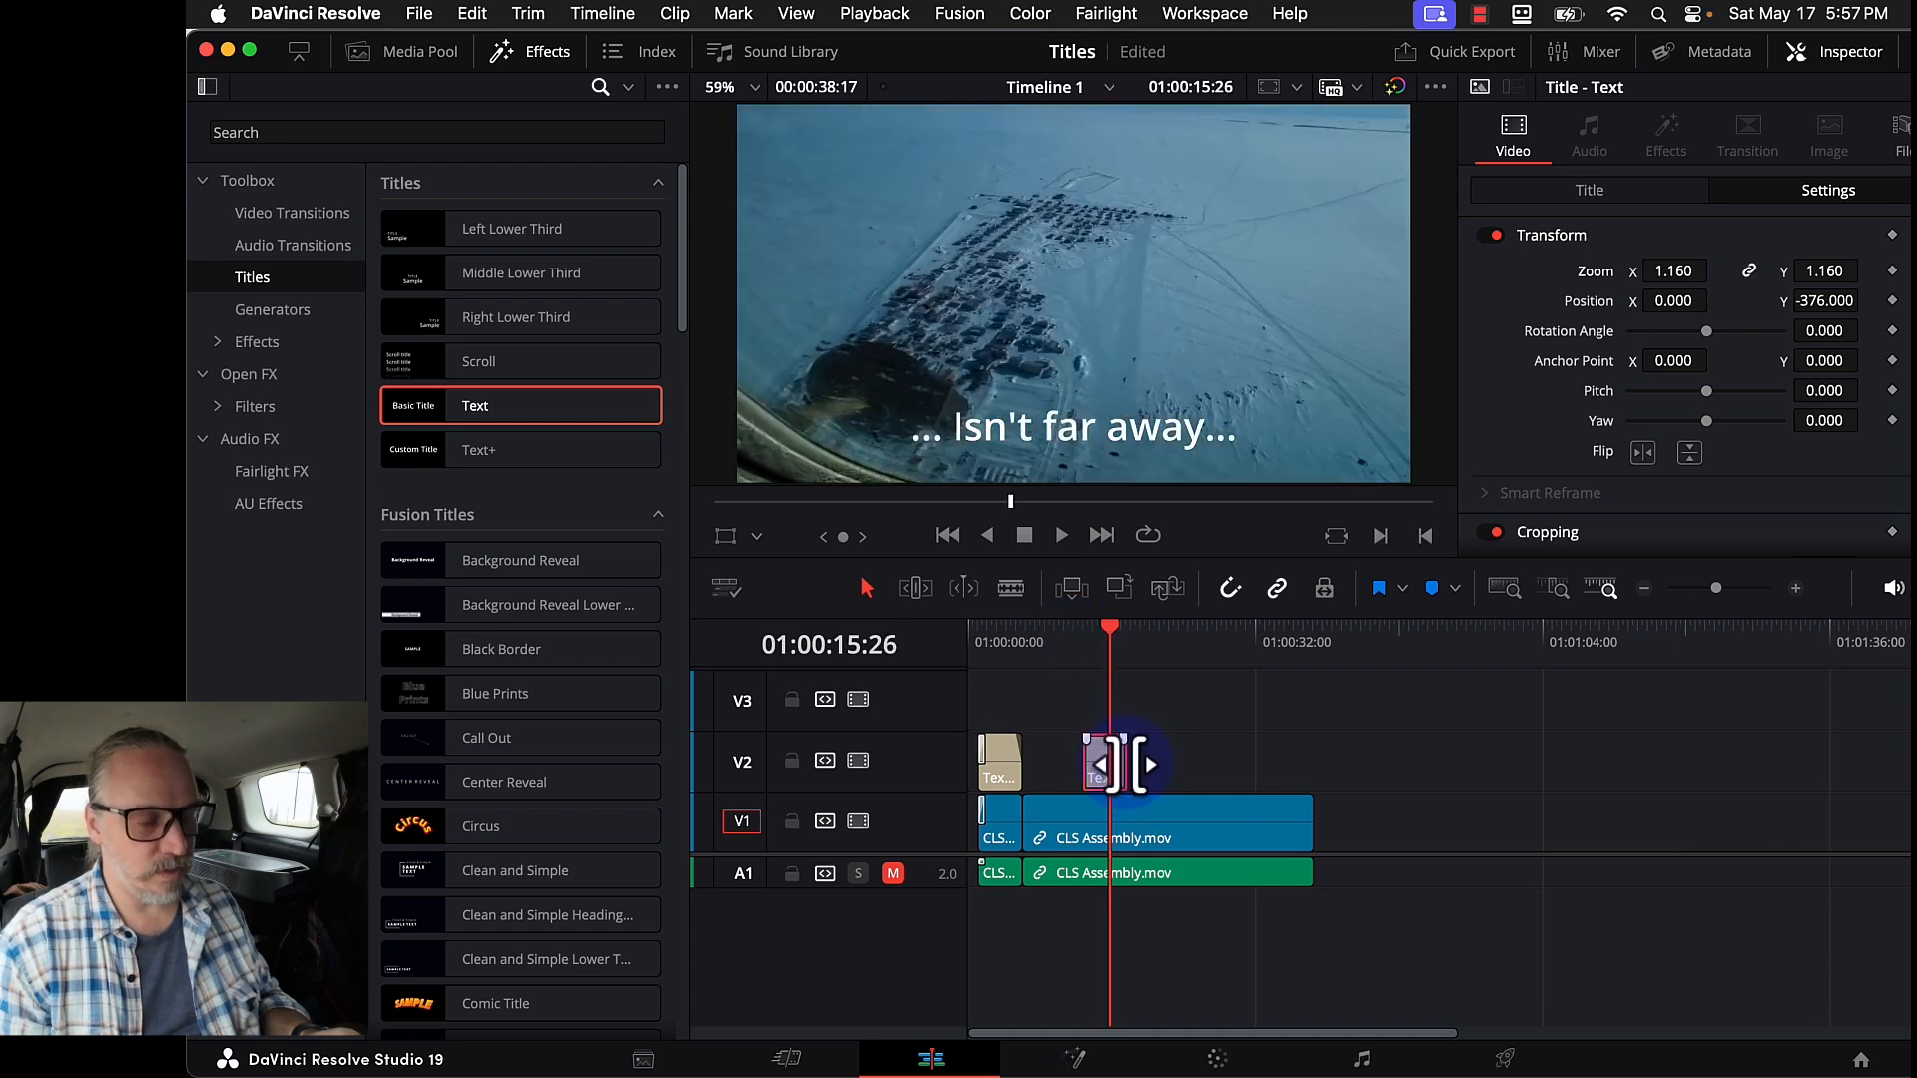
- Trim the V2 title to end at the shot change and add a new Text title after it
drag(1114, 763, 1104, 767)
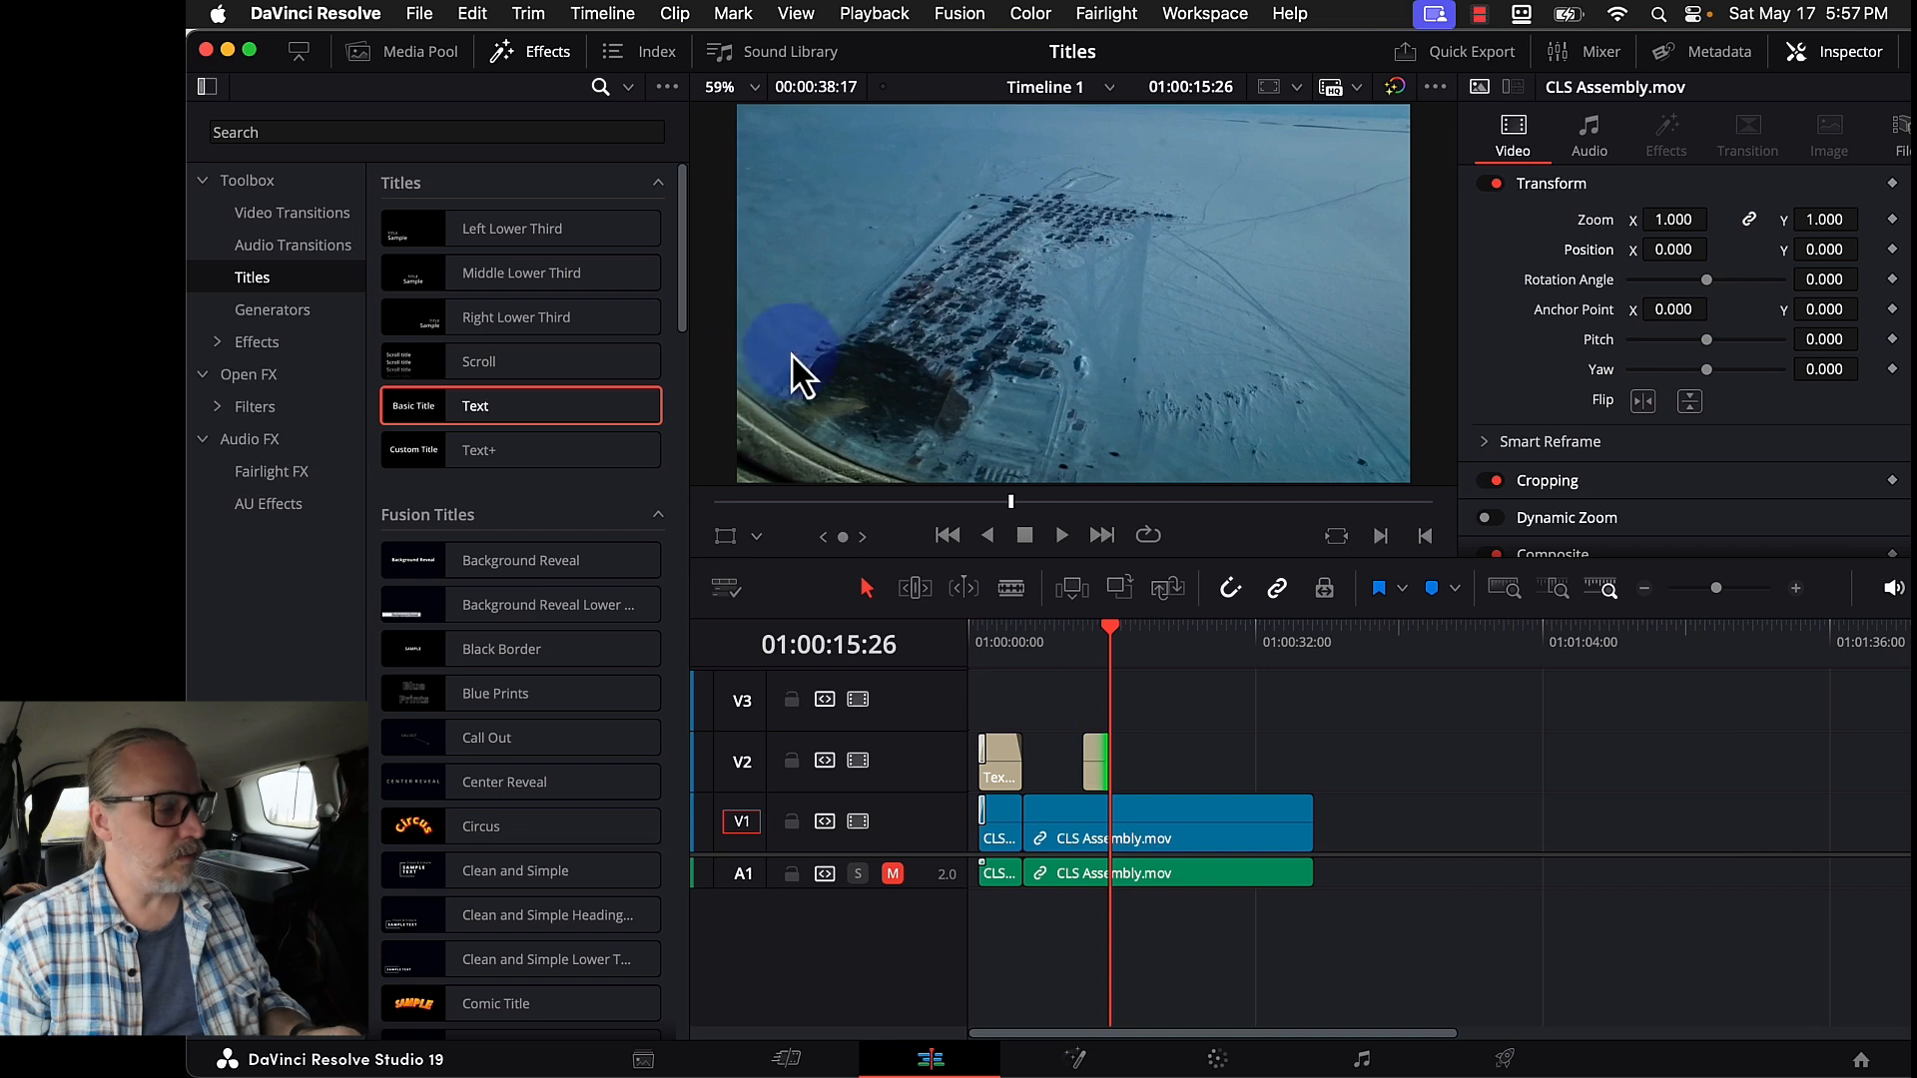
drag(595, 411, 1120, 757)
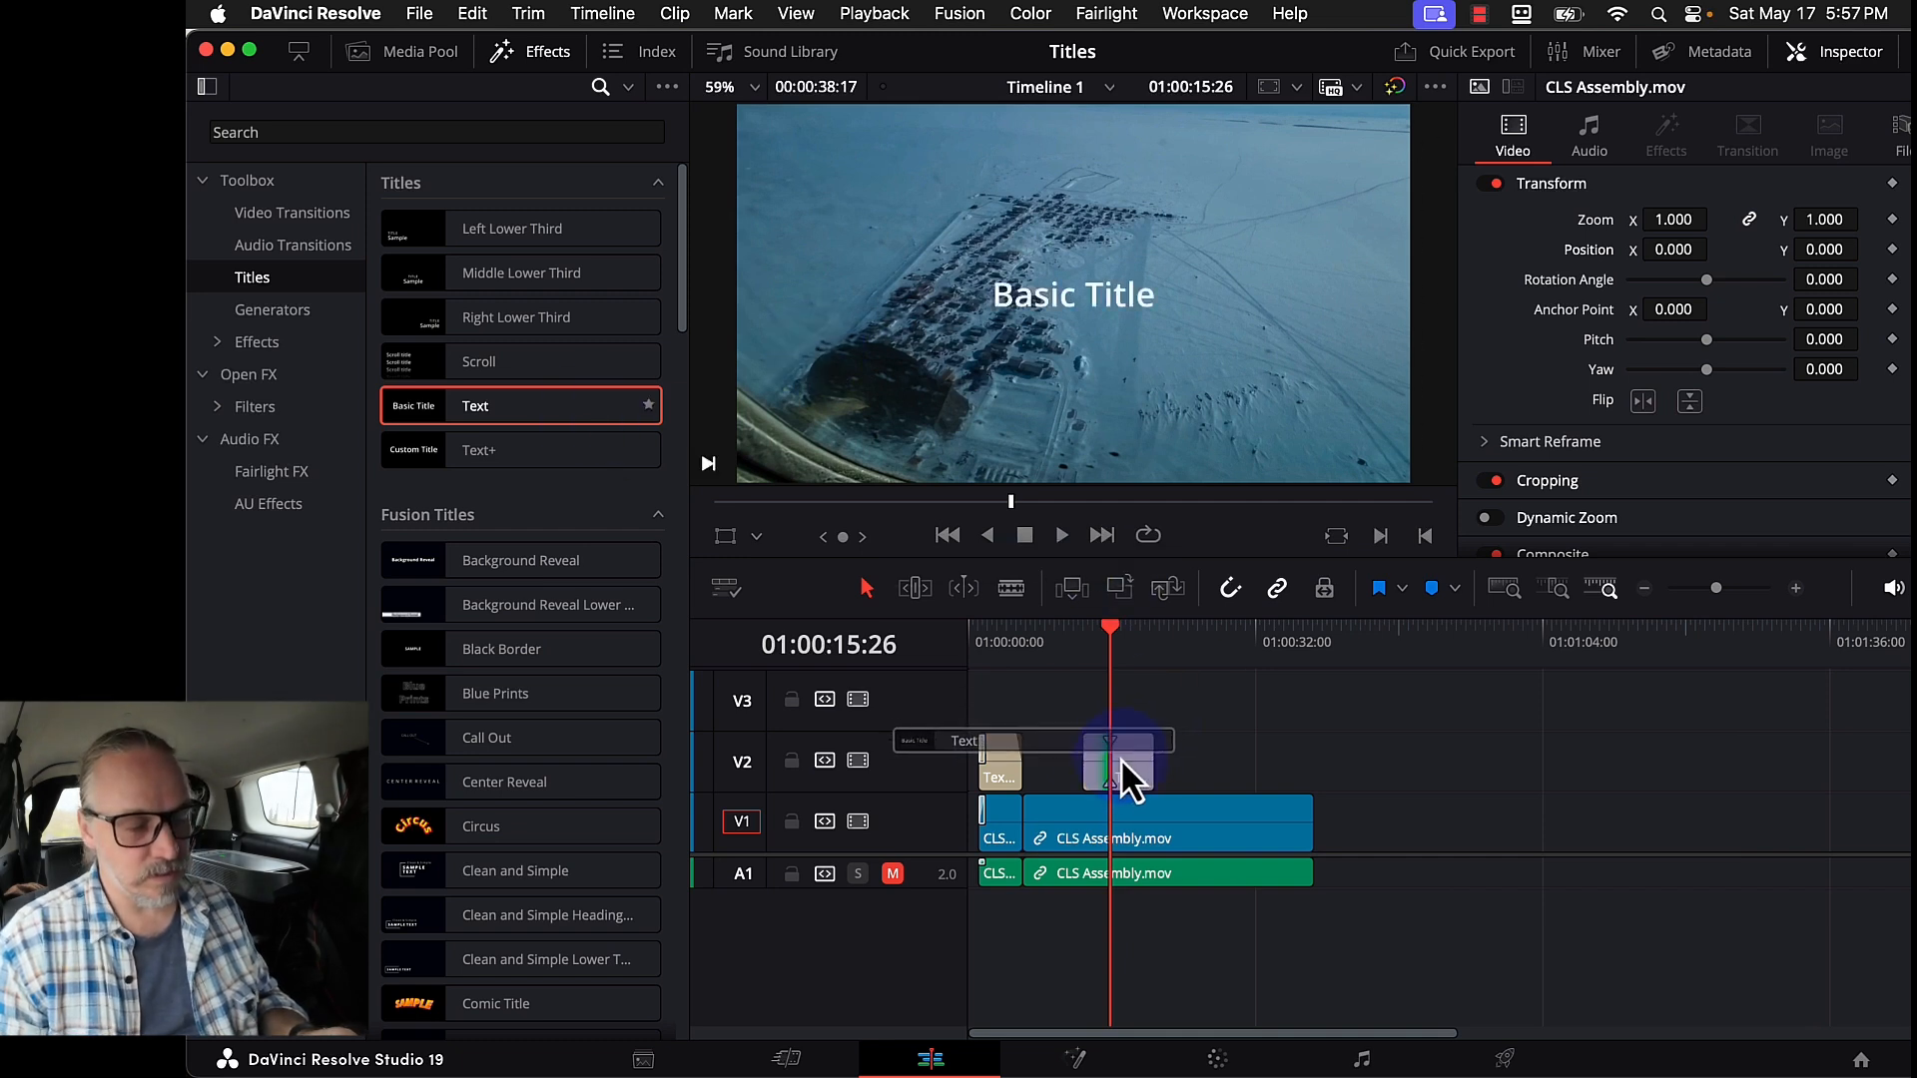
click(1607, 192)
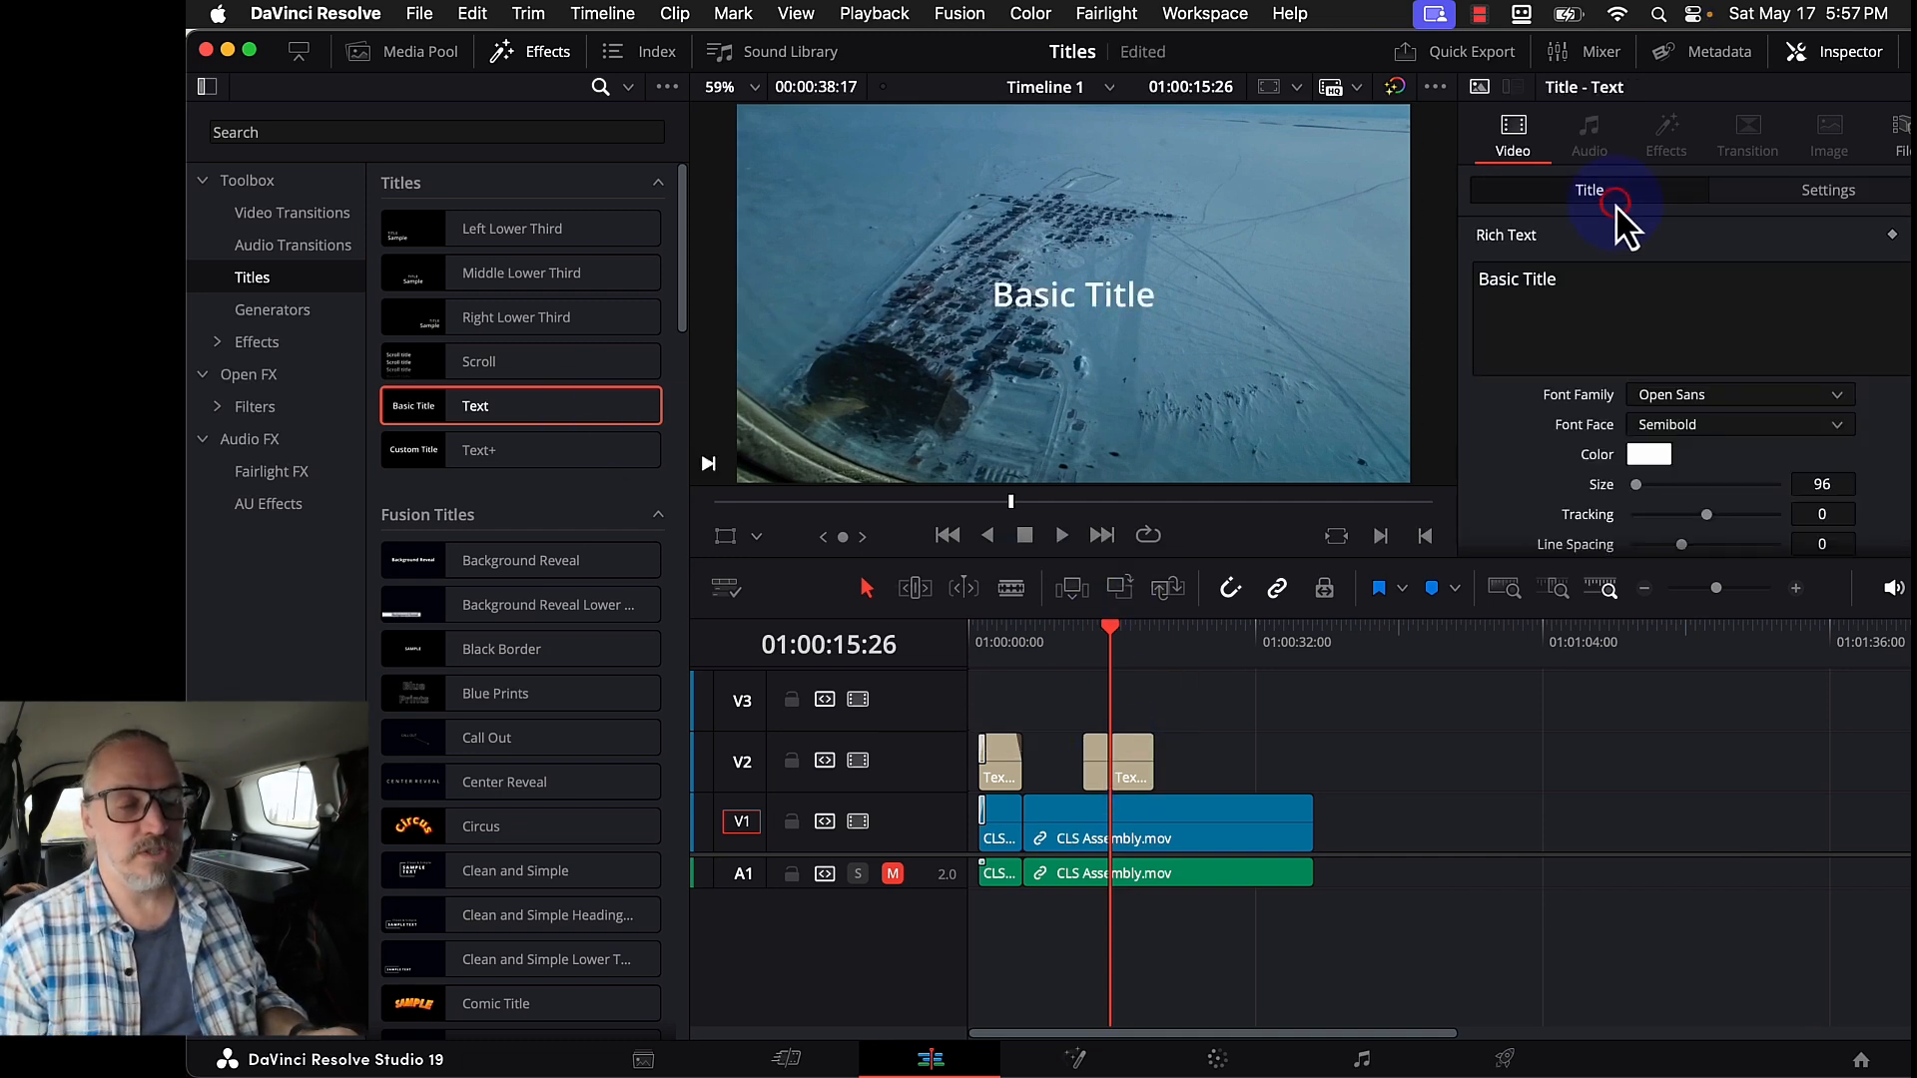
- Make the new title read '...when you are there', broken onto two lines after 'you'
triple_click(1583, 285)
text(W)
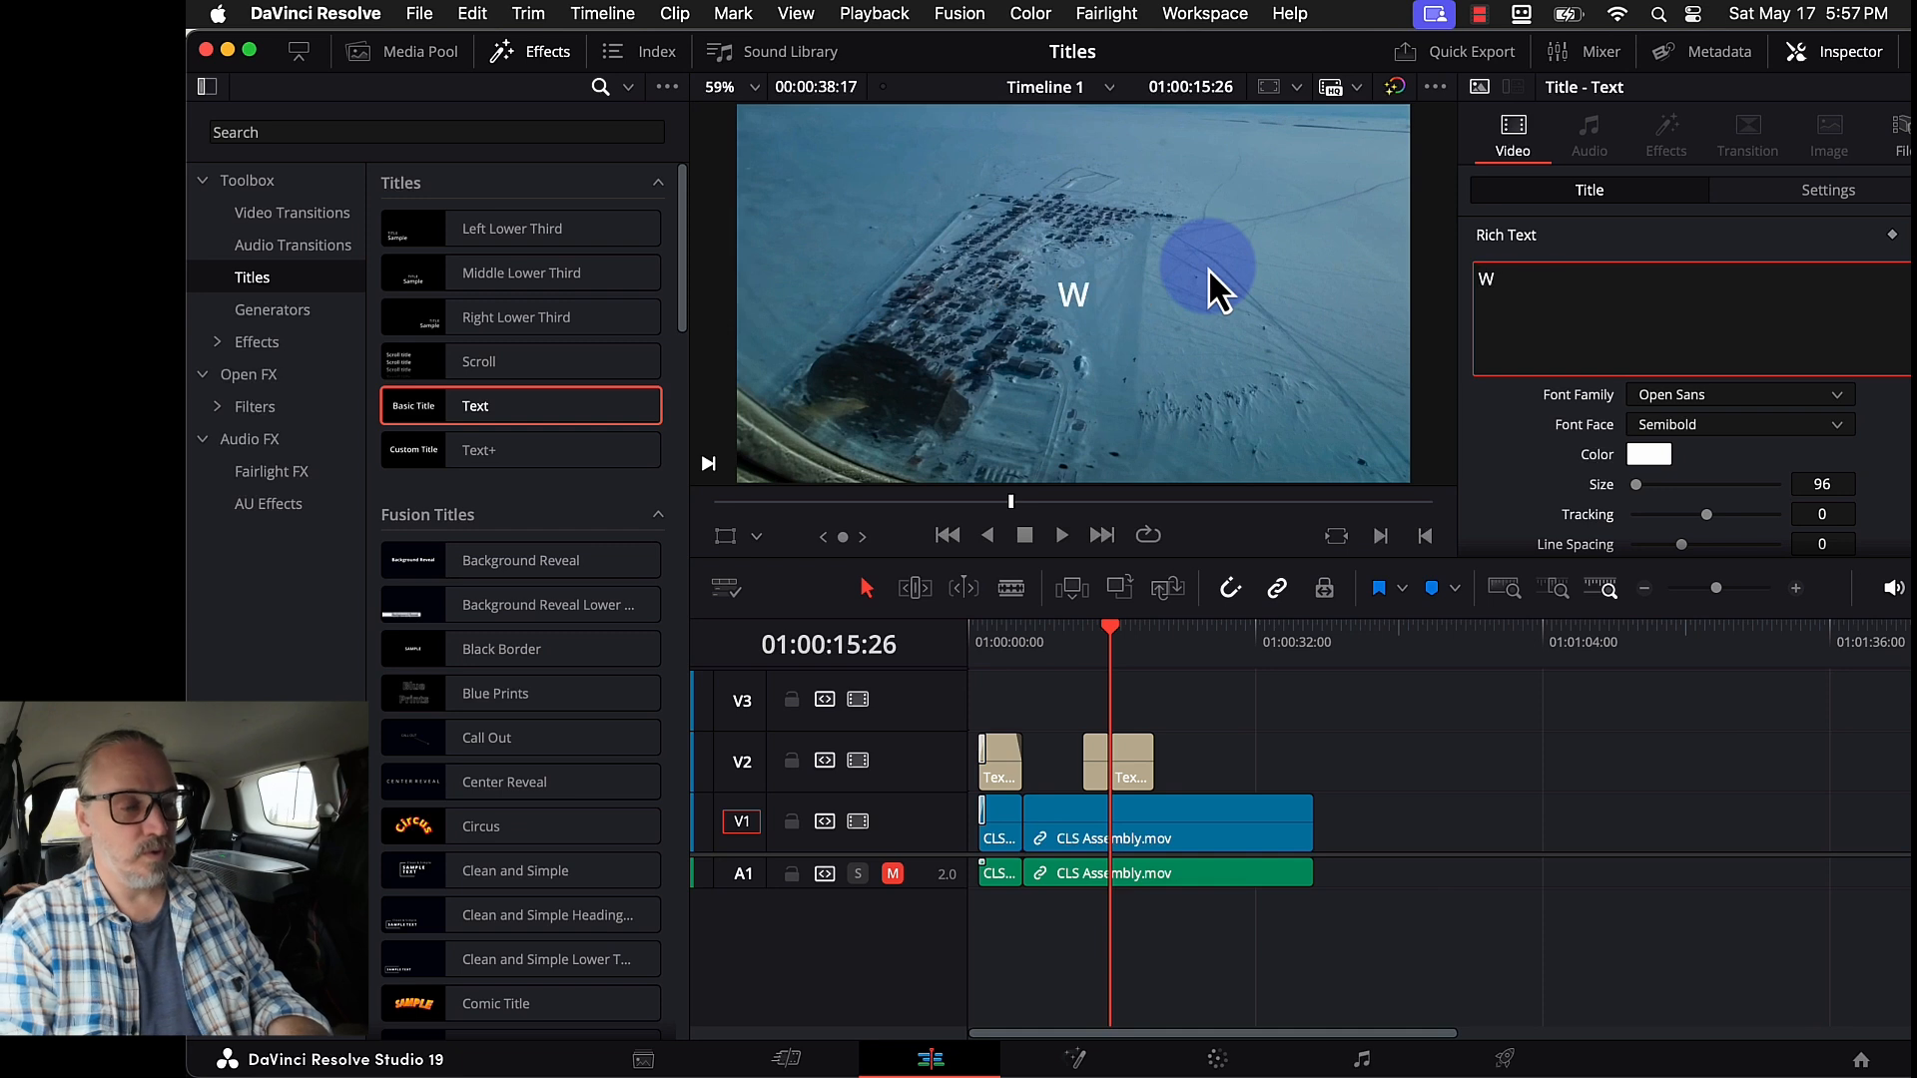
key(BackSpace)
text(...)
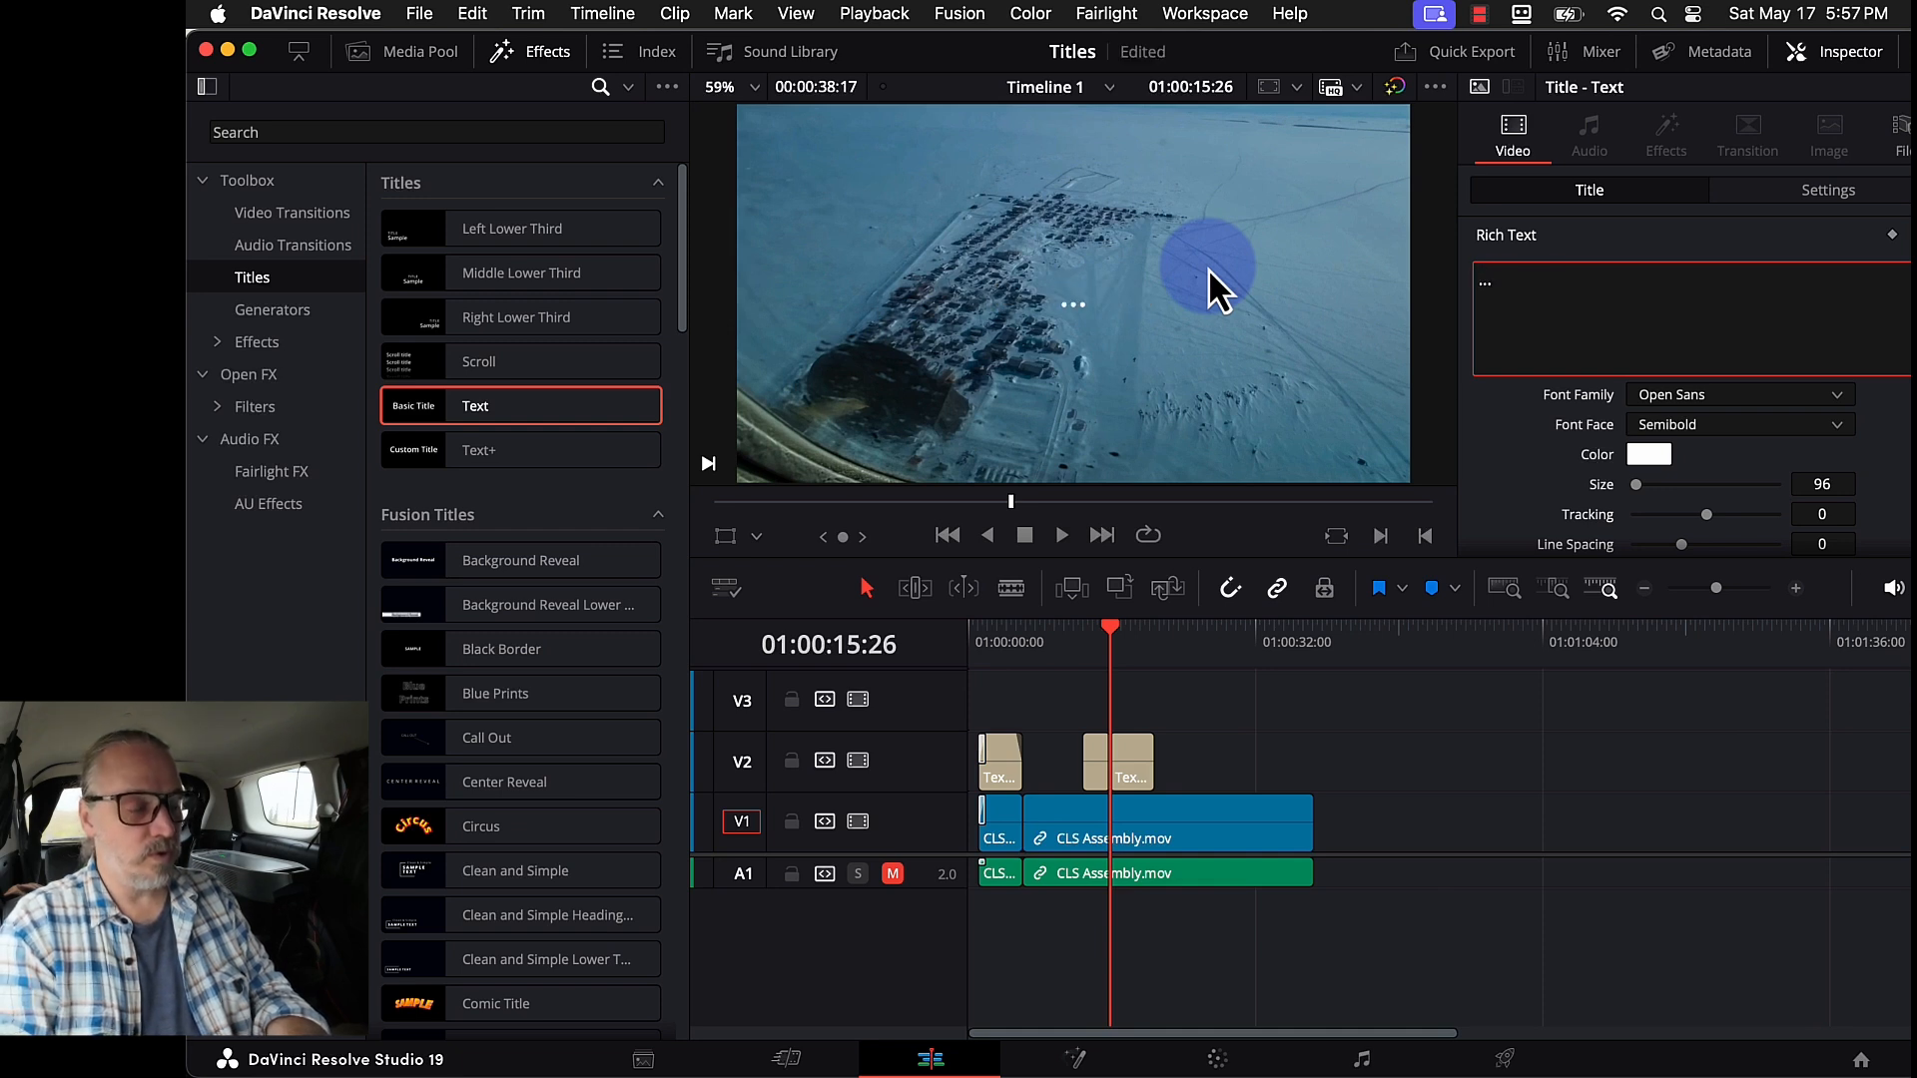
text(when you are )
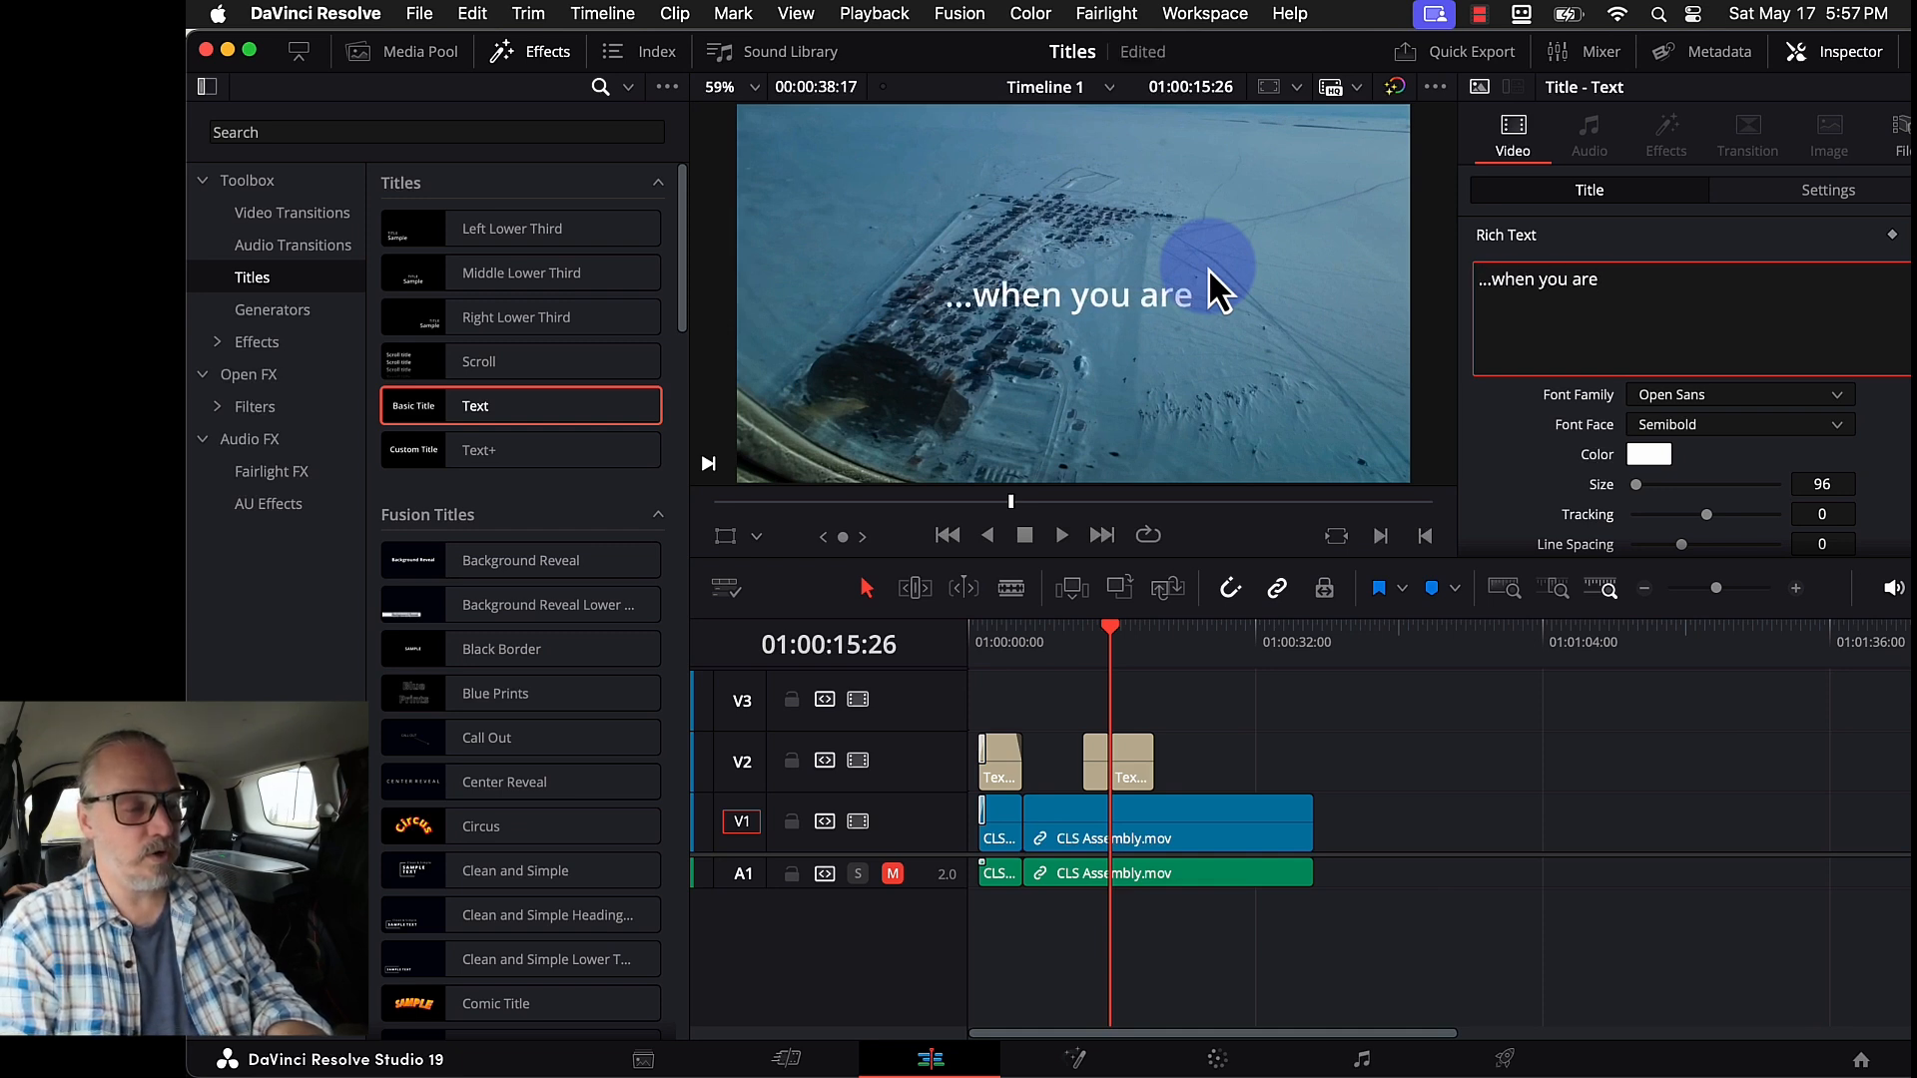
text(there)
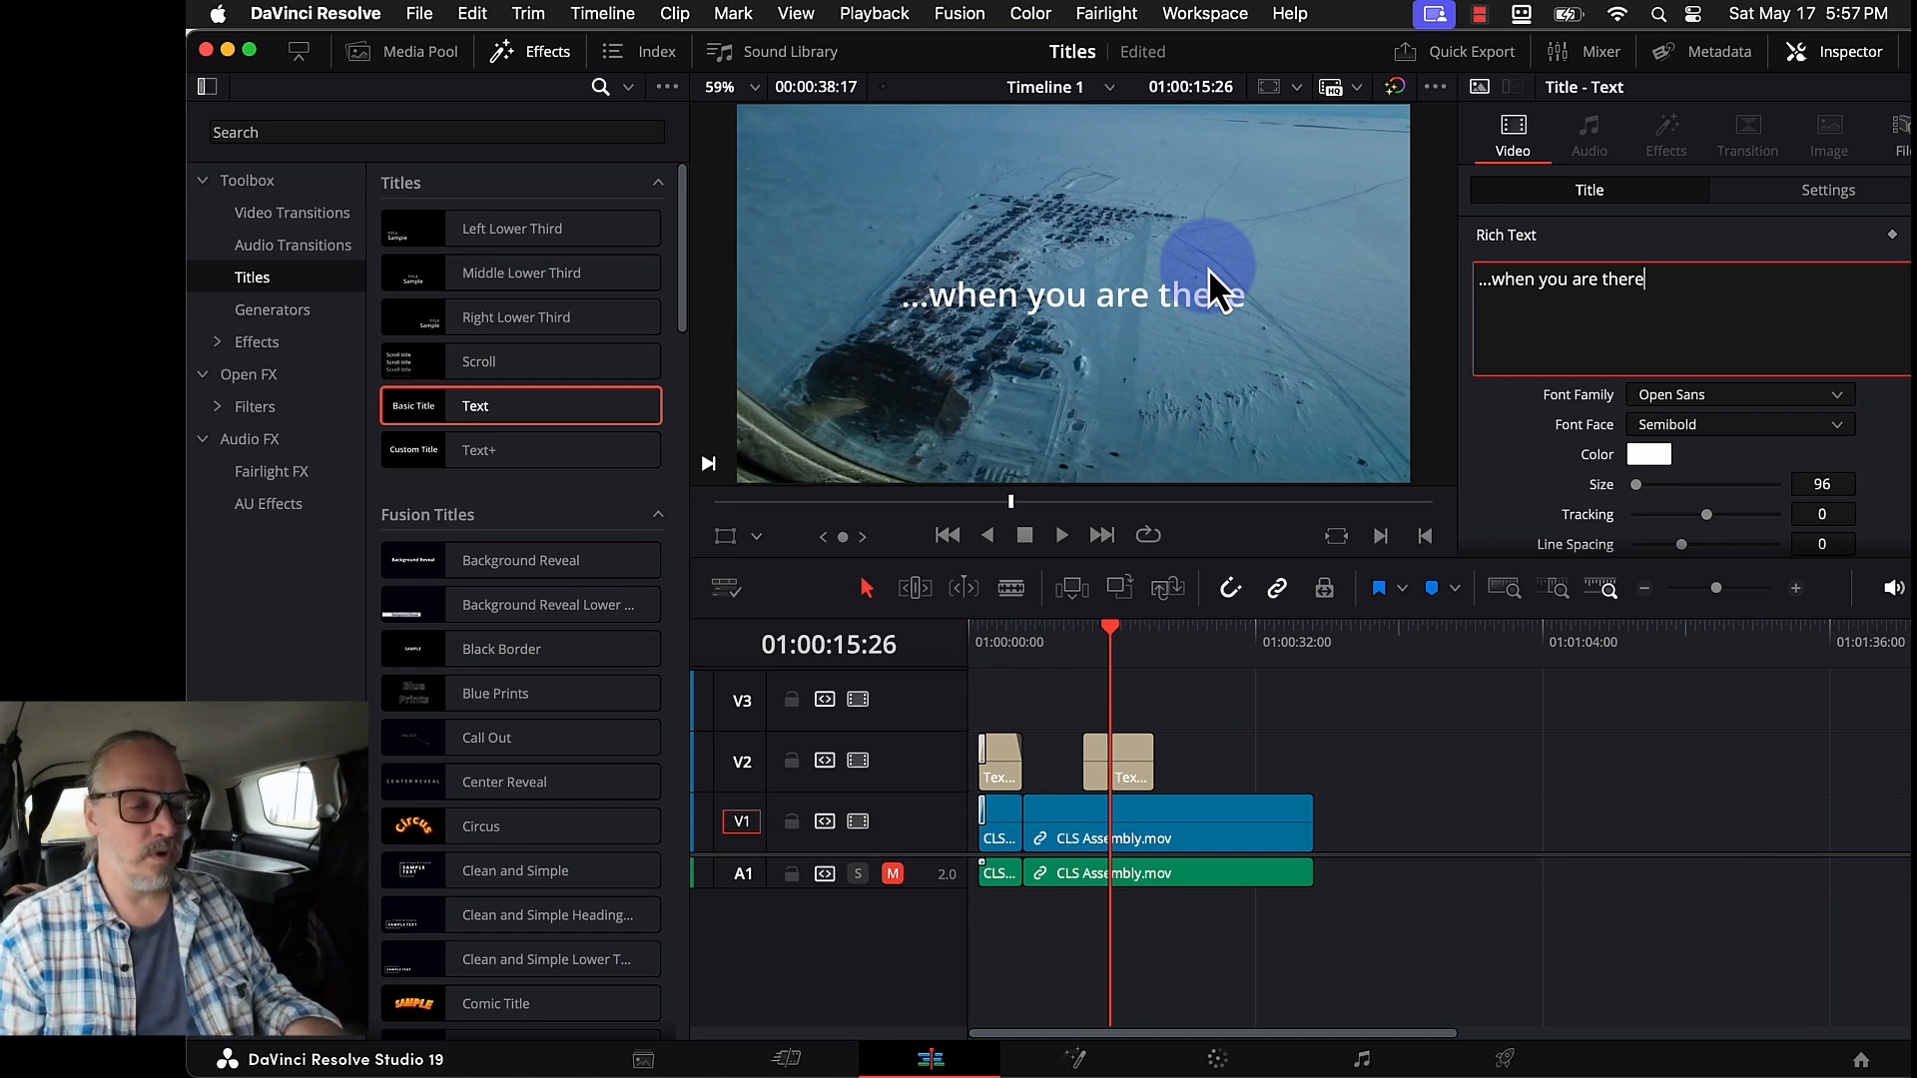
click(1578, 283)
key(Return)
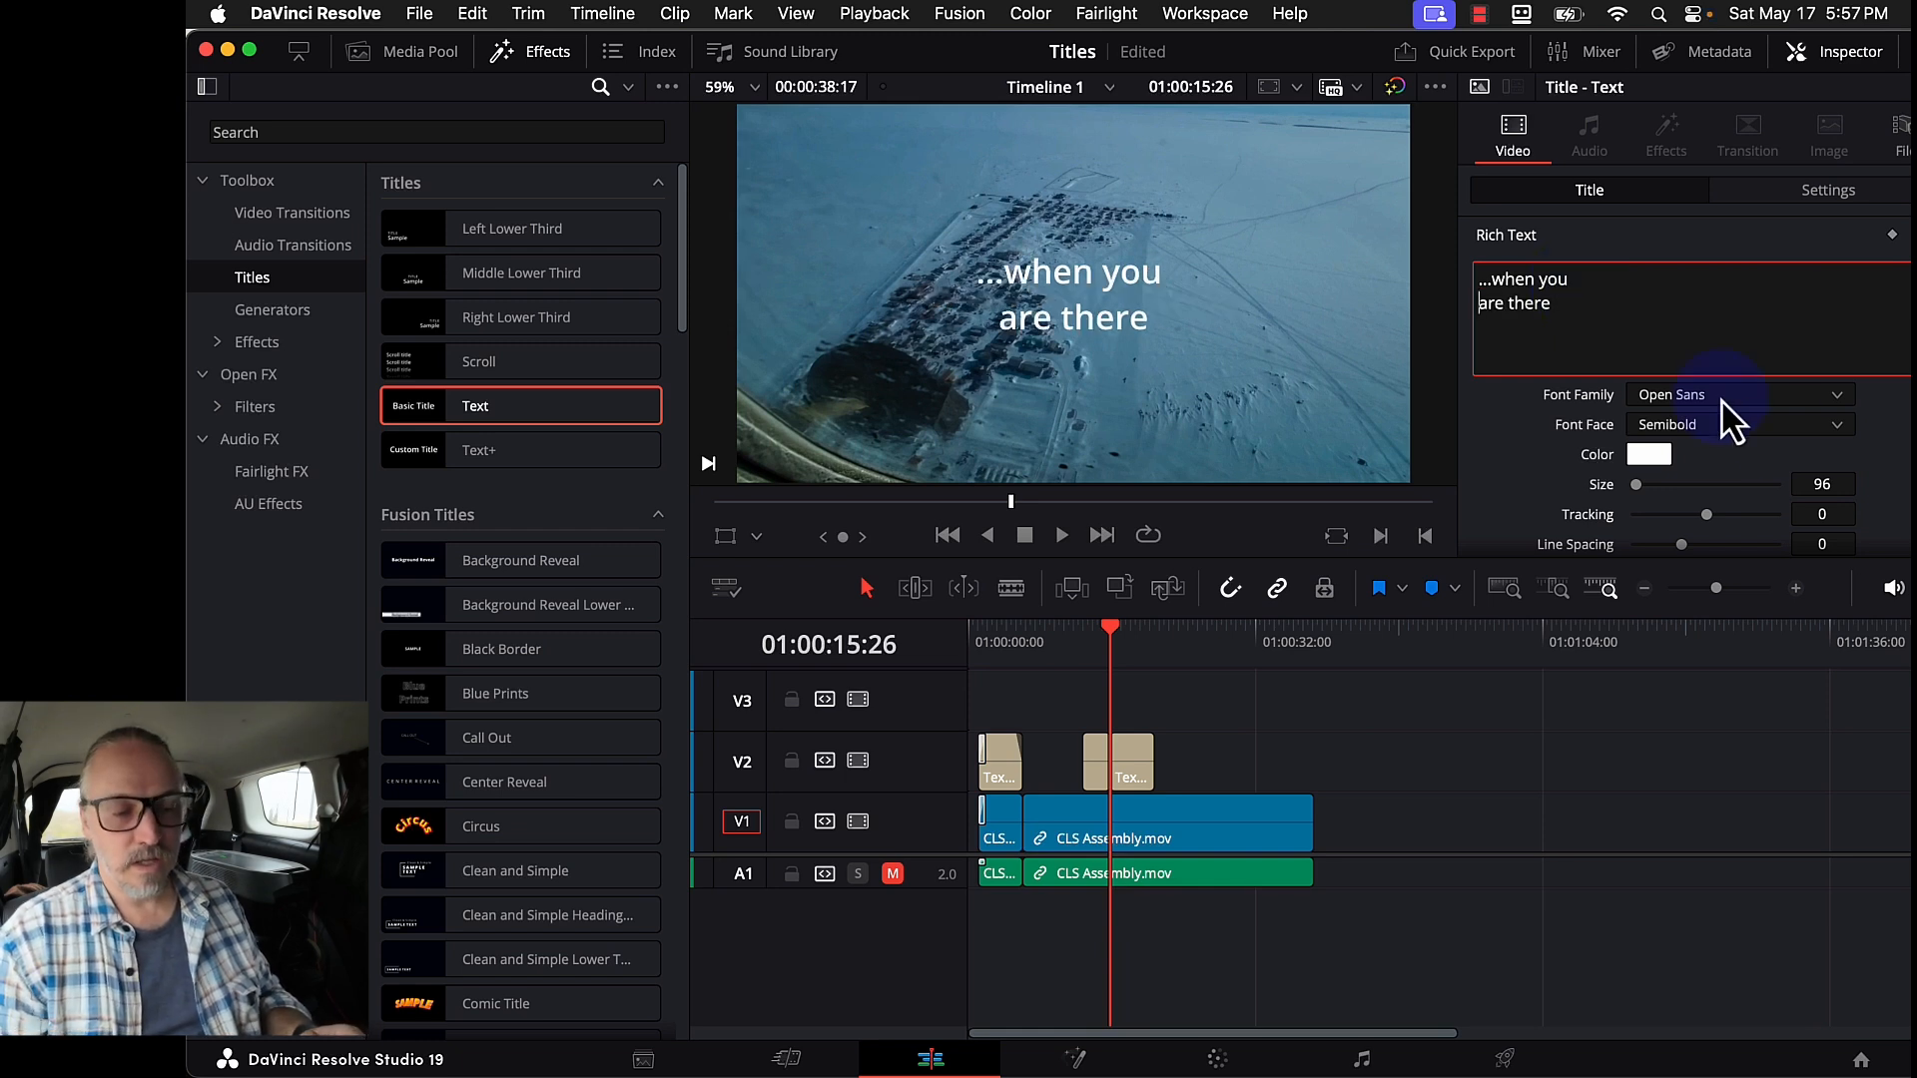
- Compare the Alignment options for the two-line title, settling on right alignment
scroll(1856, 489, down, 3)
scroll(1842, 484, down, 3)
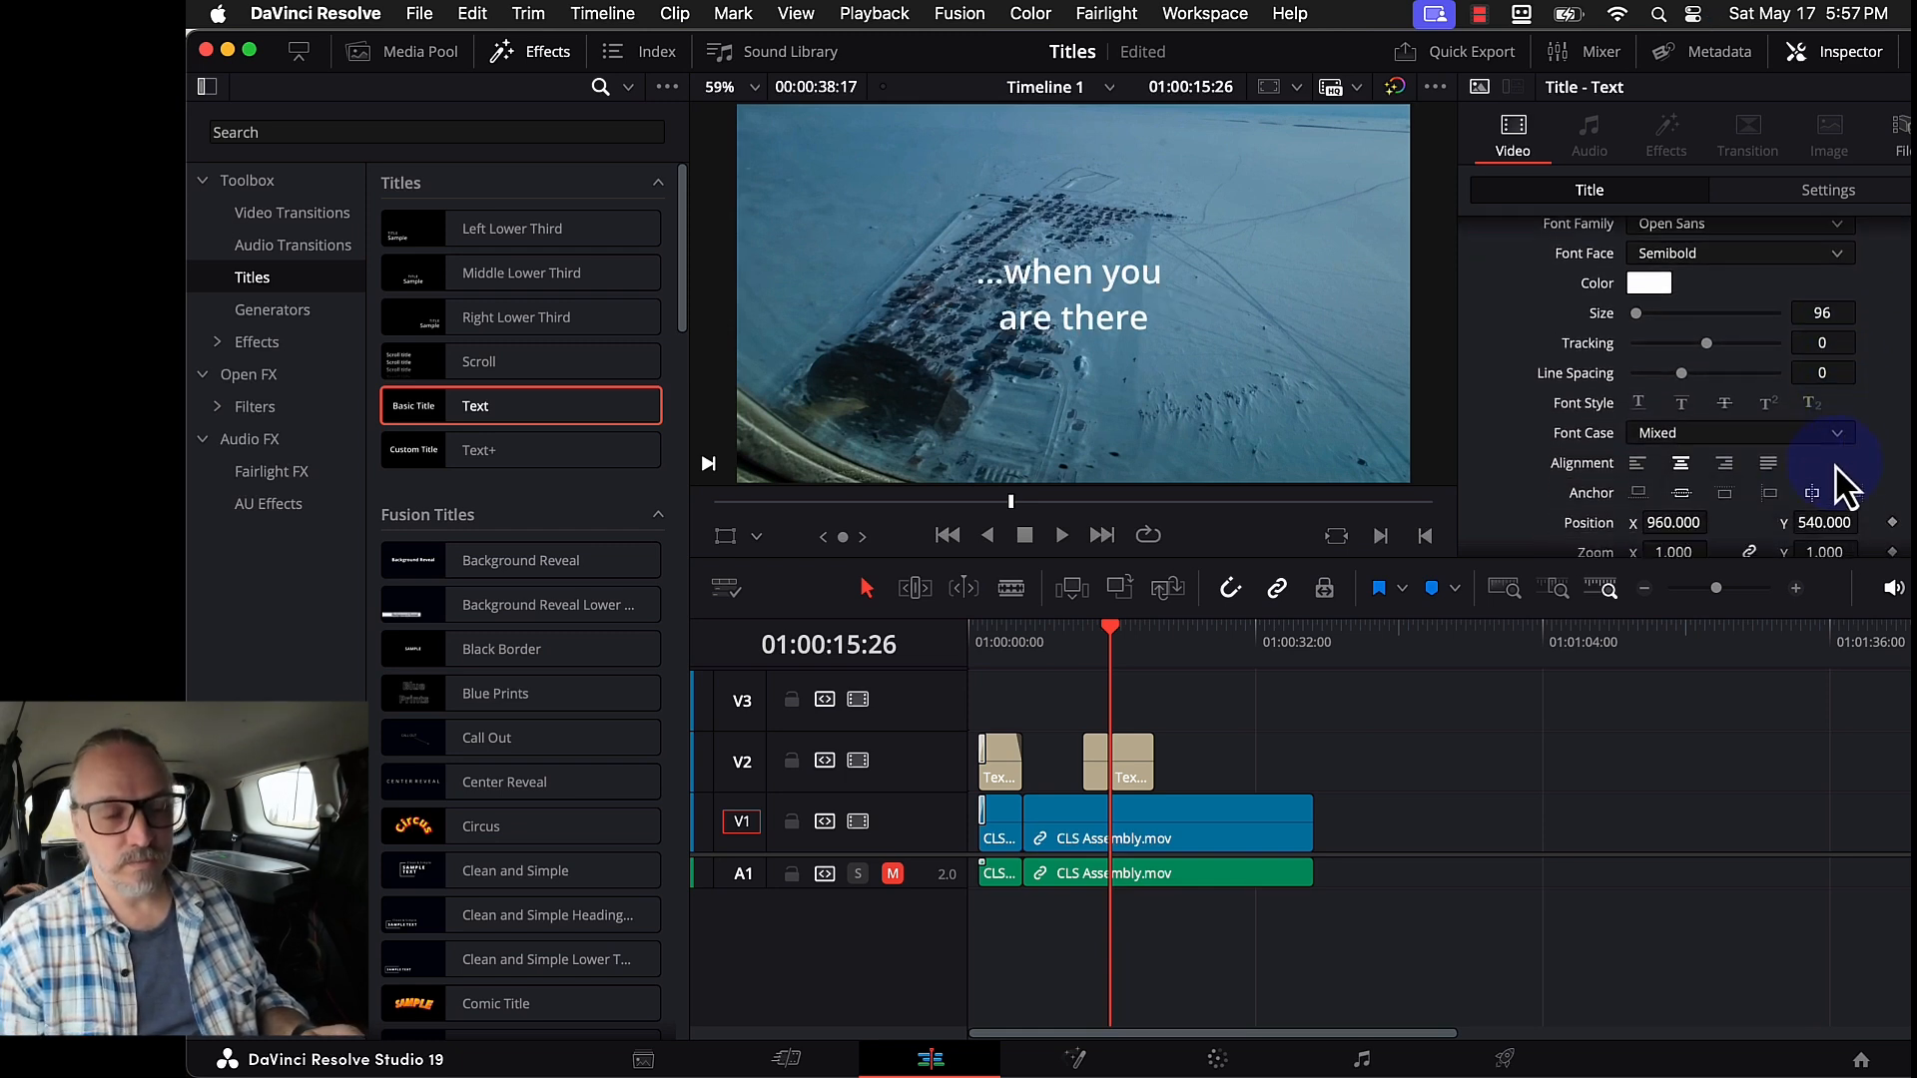
click(1726, 427)
click(1671, 426)
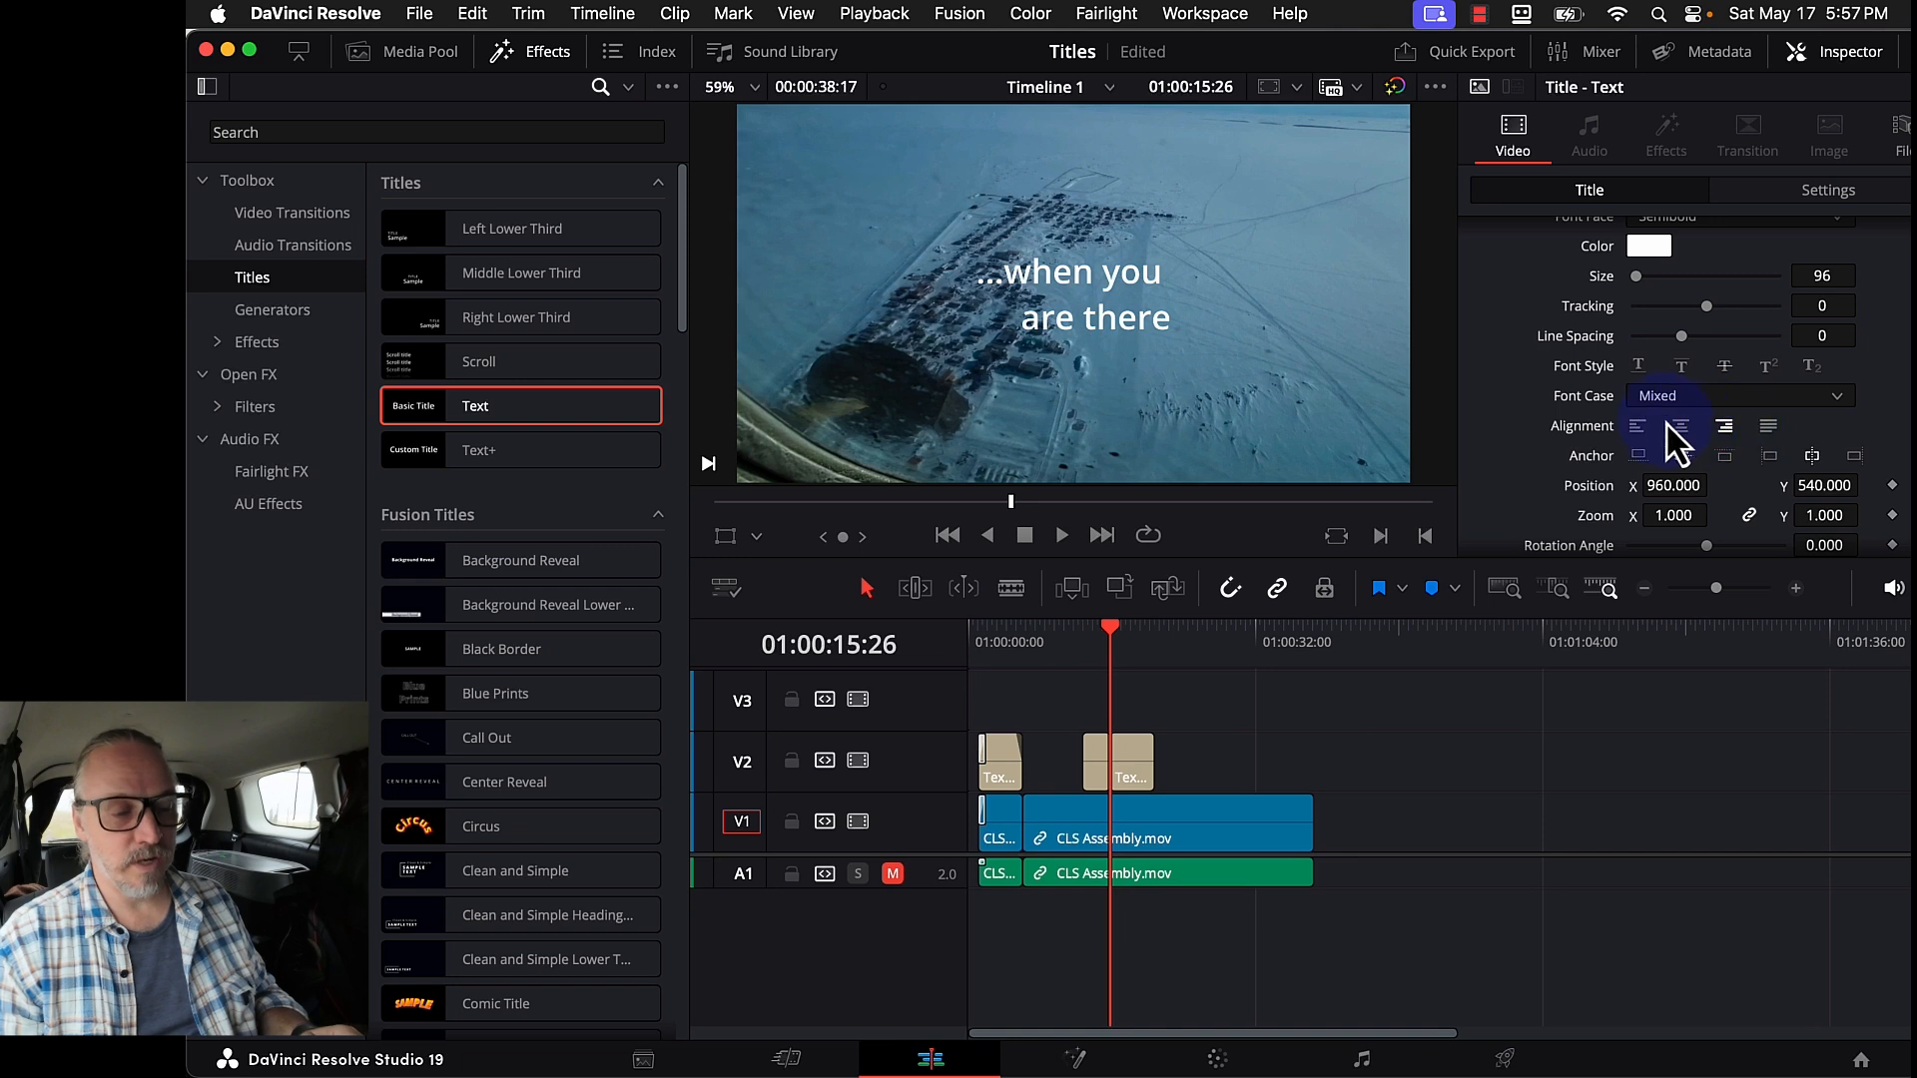
click(1683, 429)
click(1765, 430)
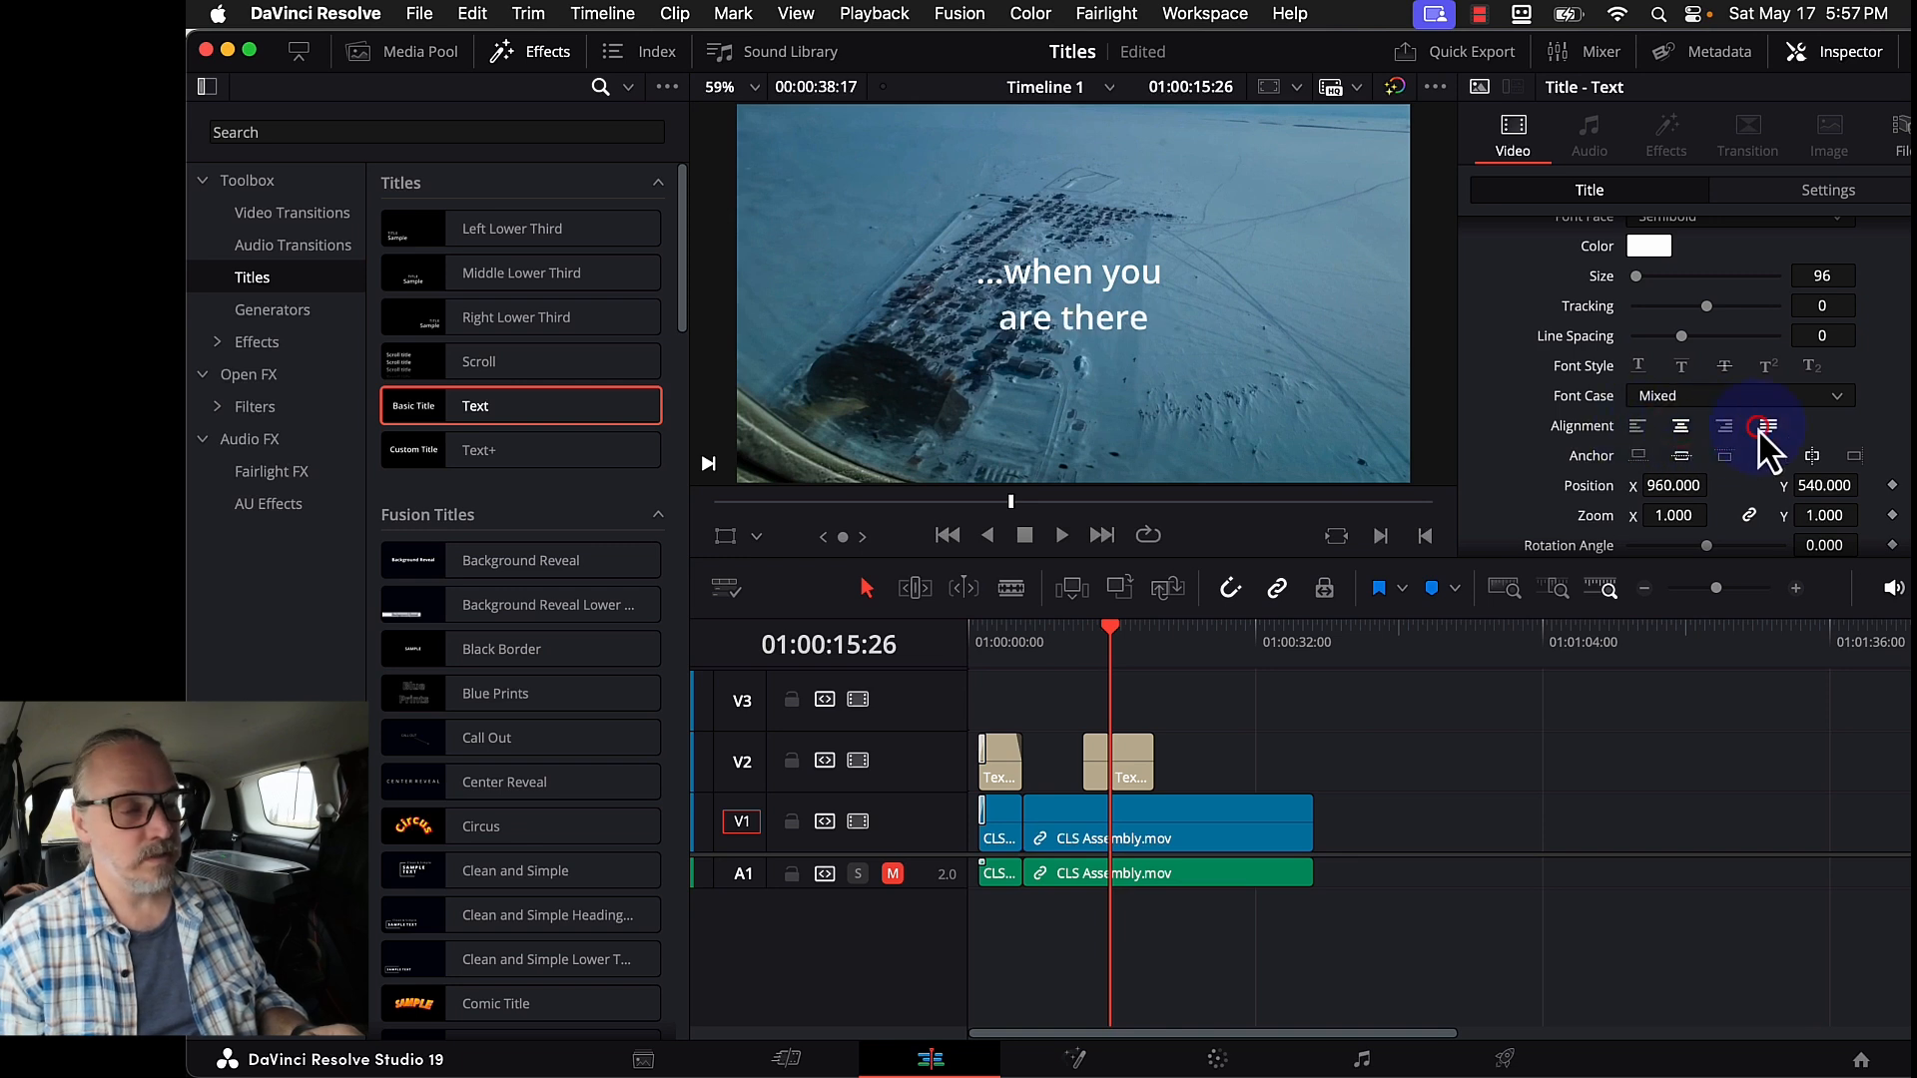
click(1725, 430)
click(1352, 333)
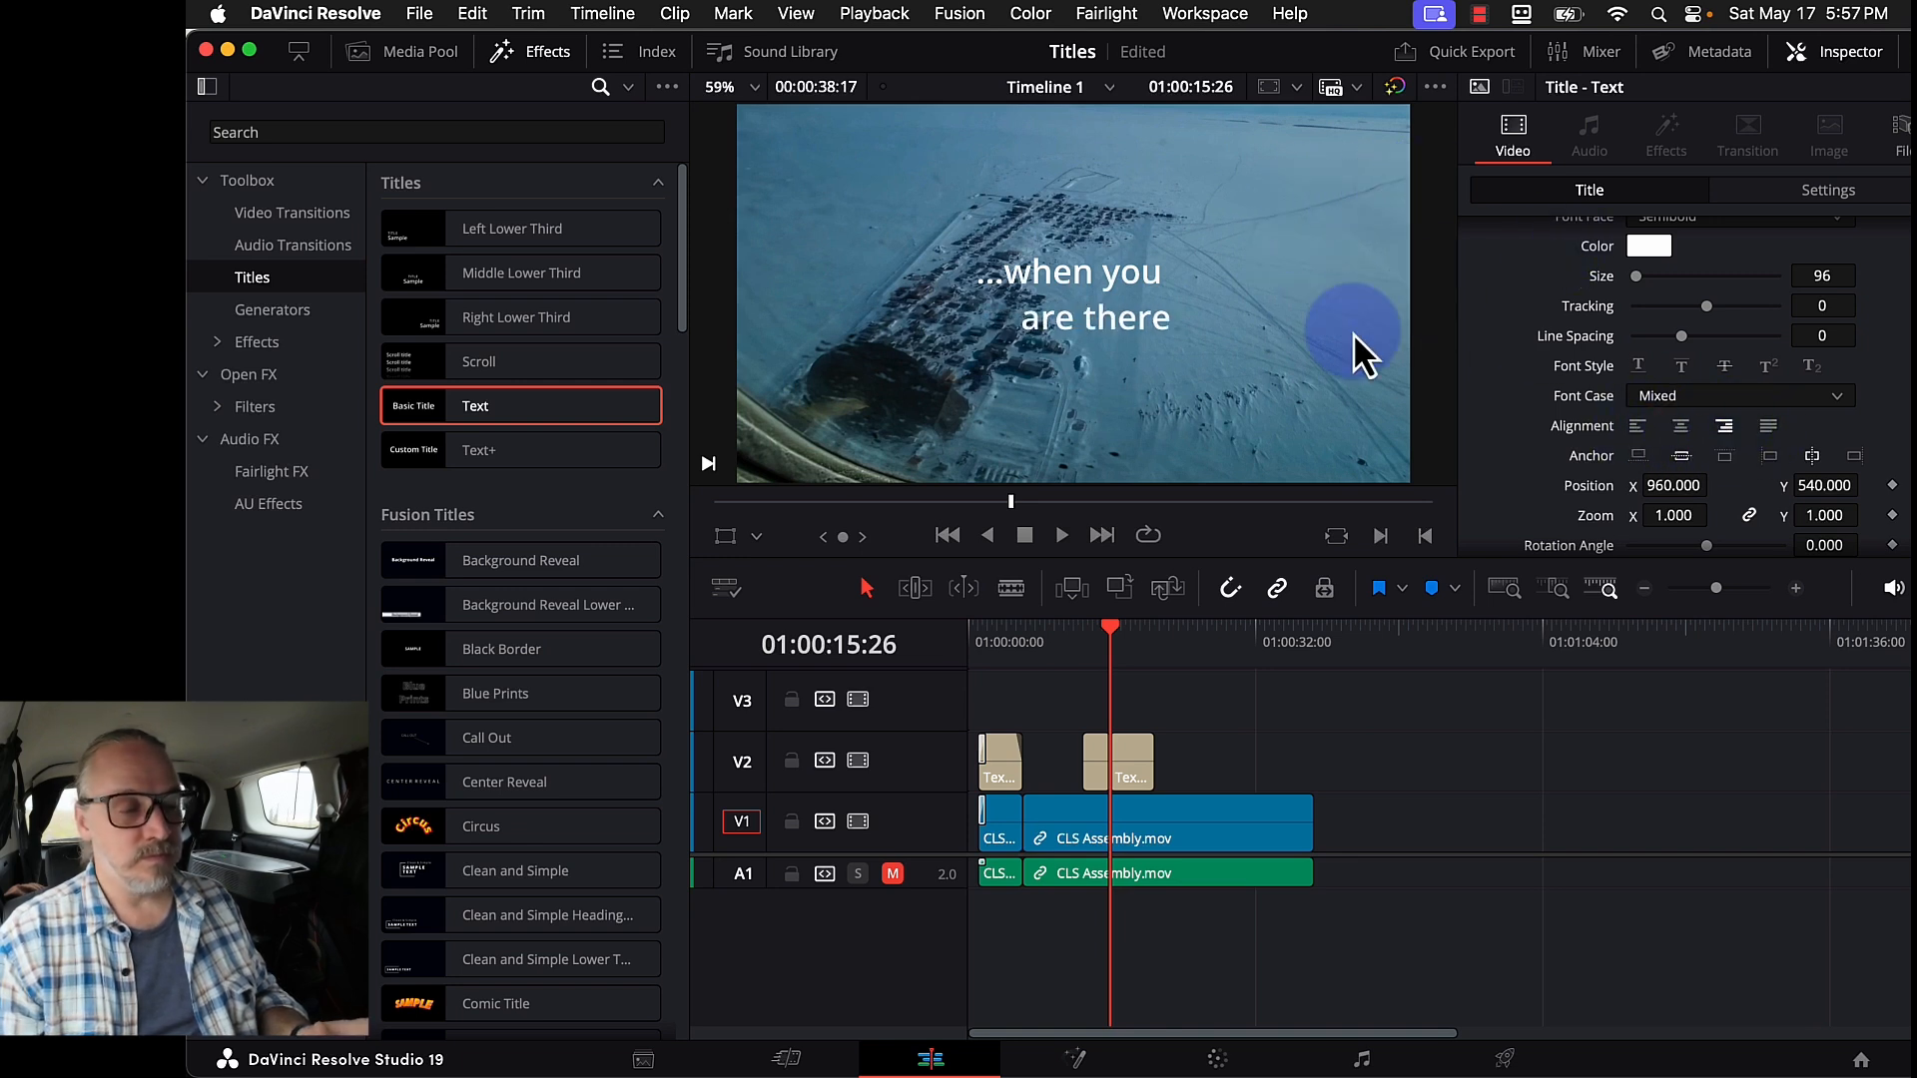
click(1182, 265)
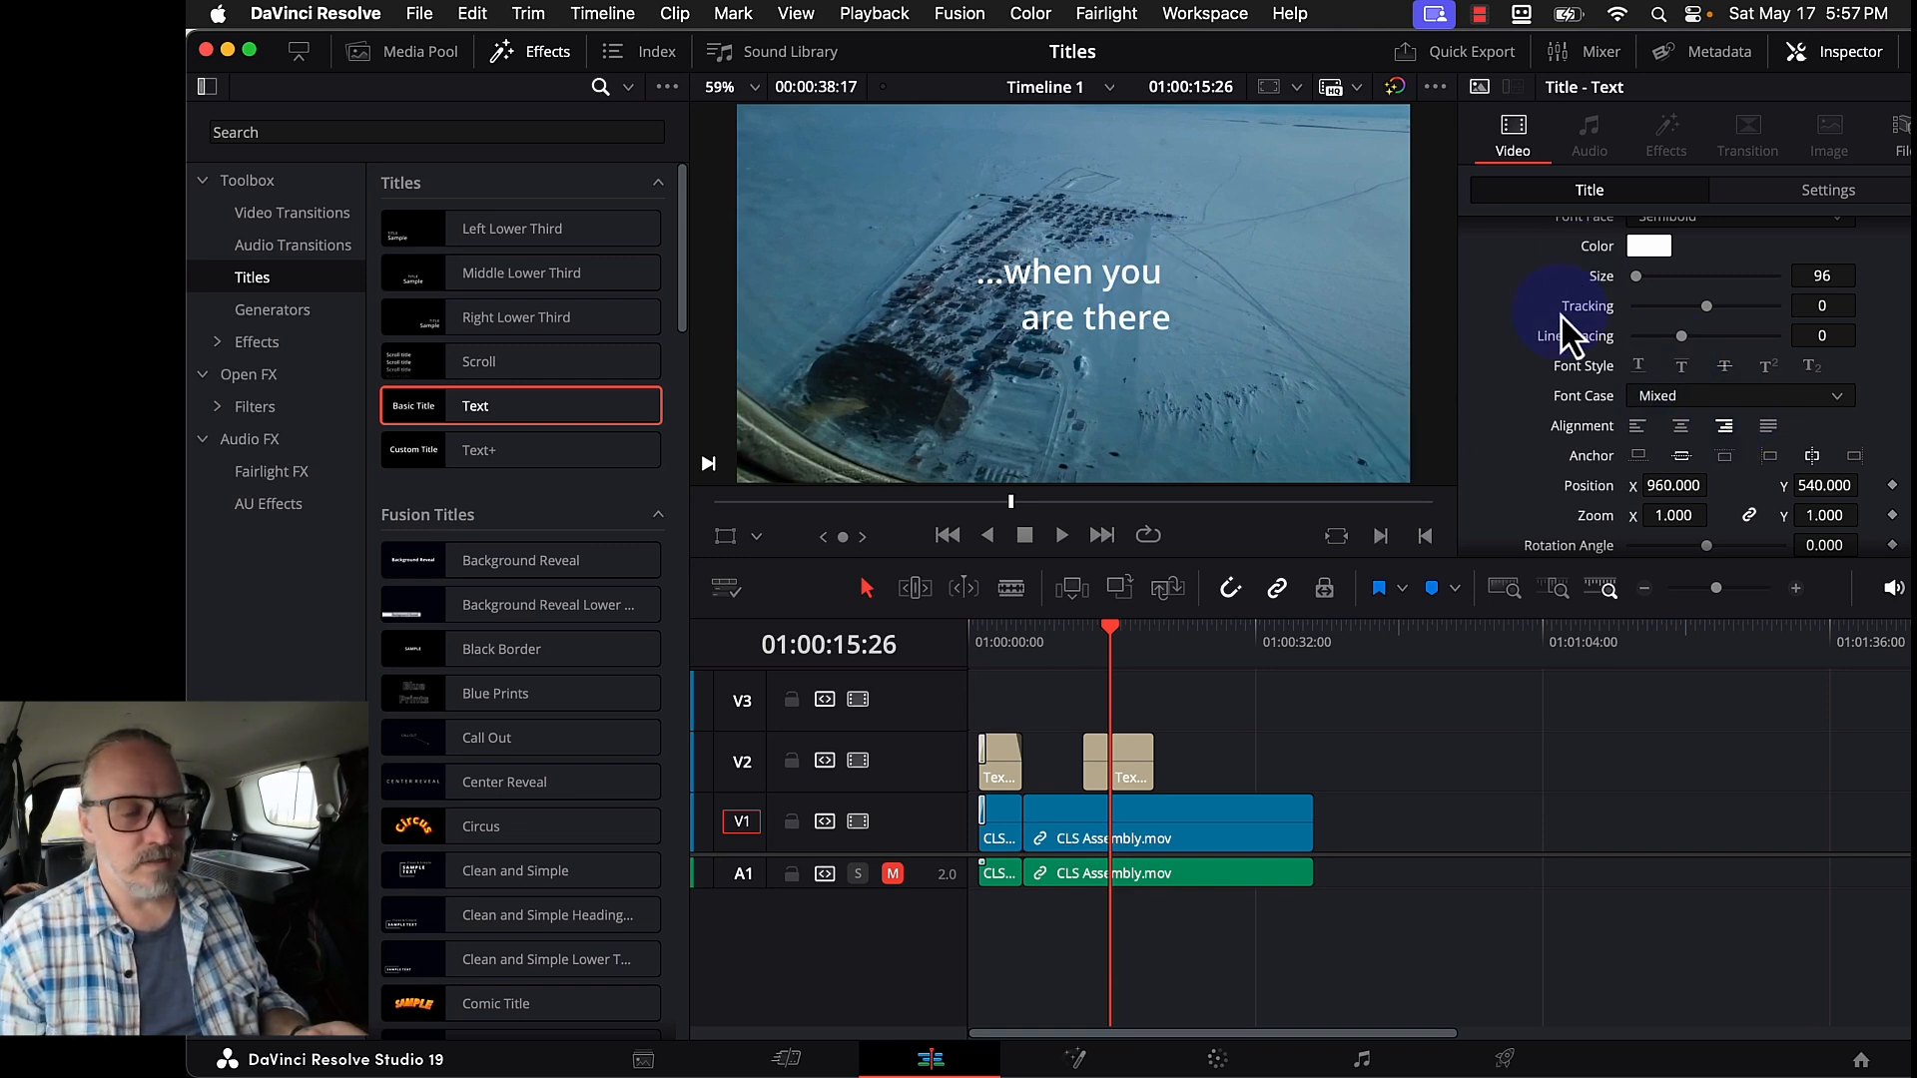
scroll(1575, 334, down, 5)
scroll(1576, 334, up, 10)
click(1604, 284)
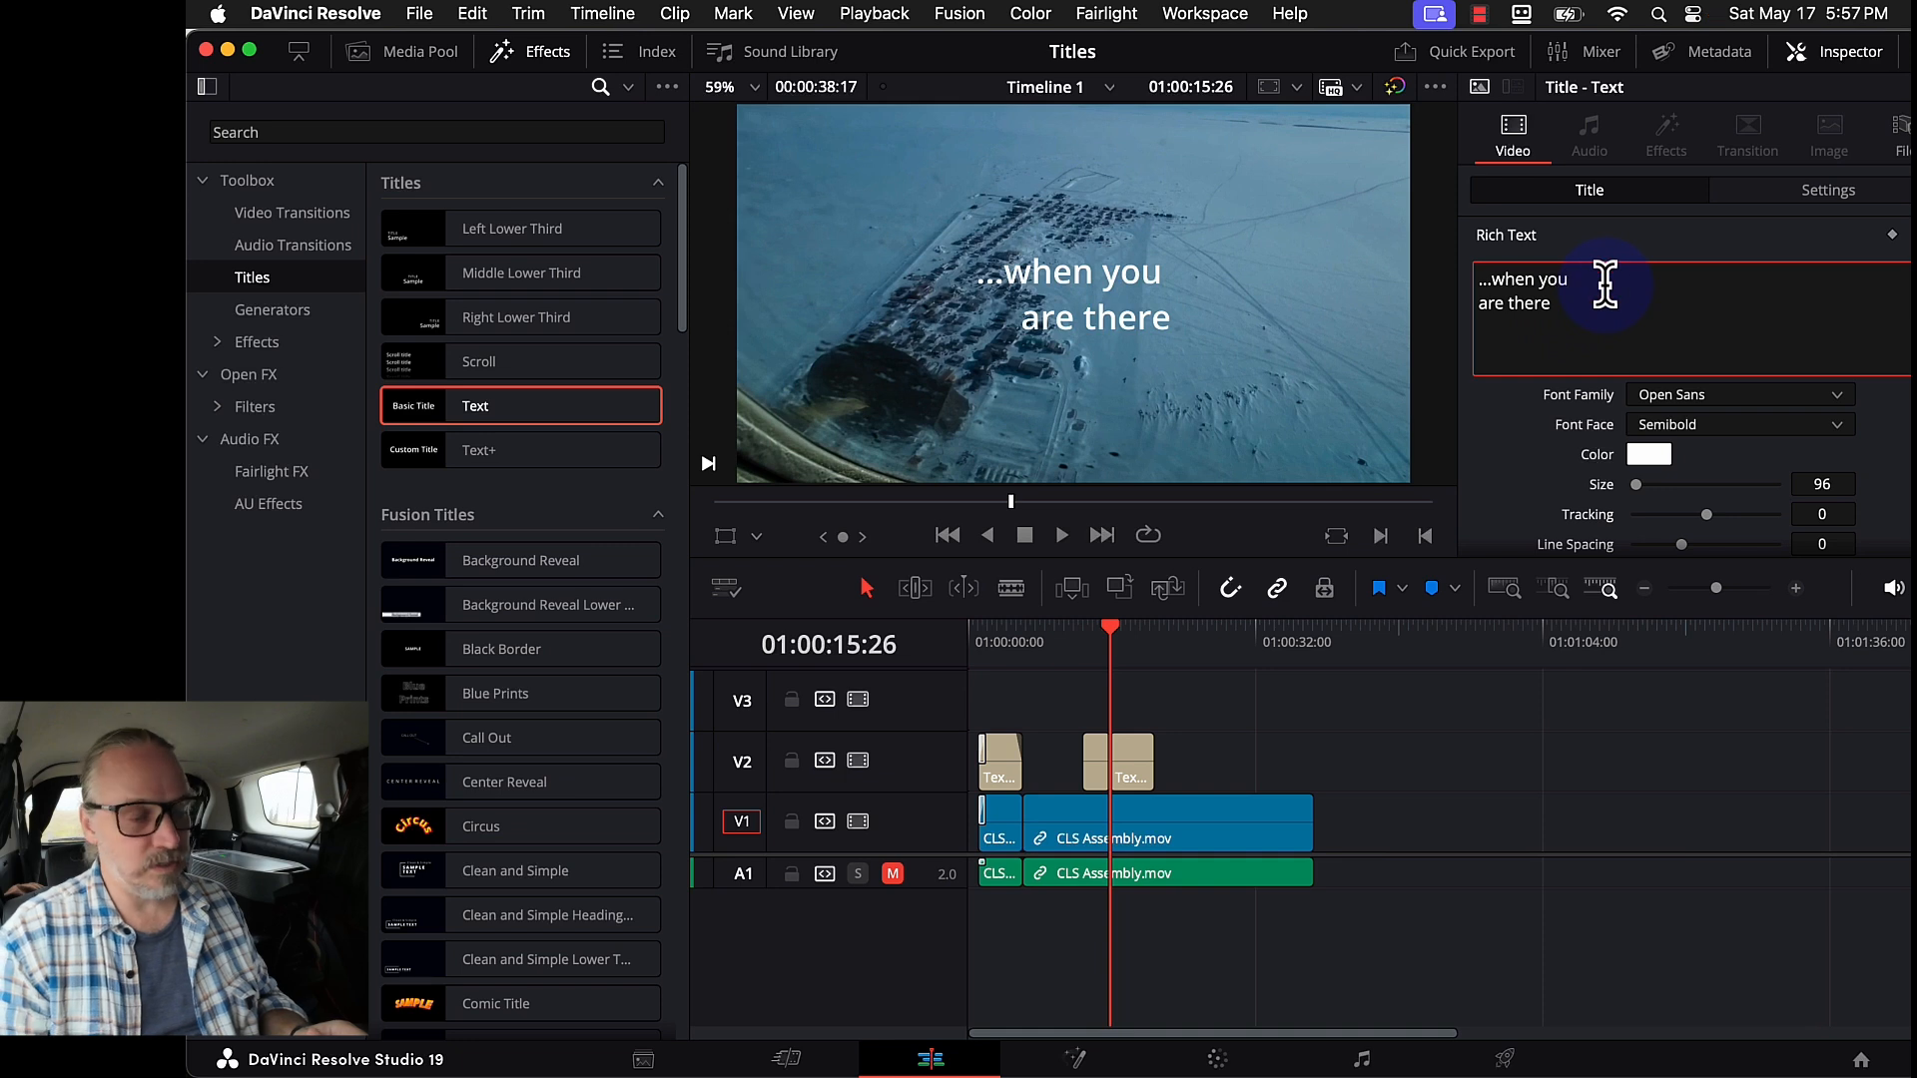
- Remove the trailing space after 'you' in the '...when you are there' title
key(BackSpace)
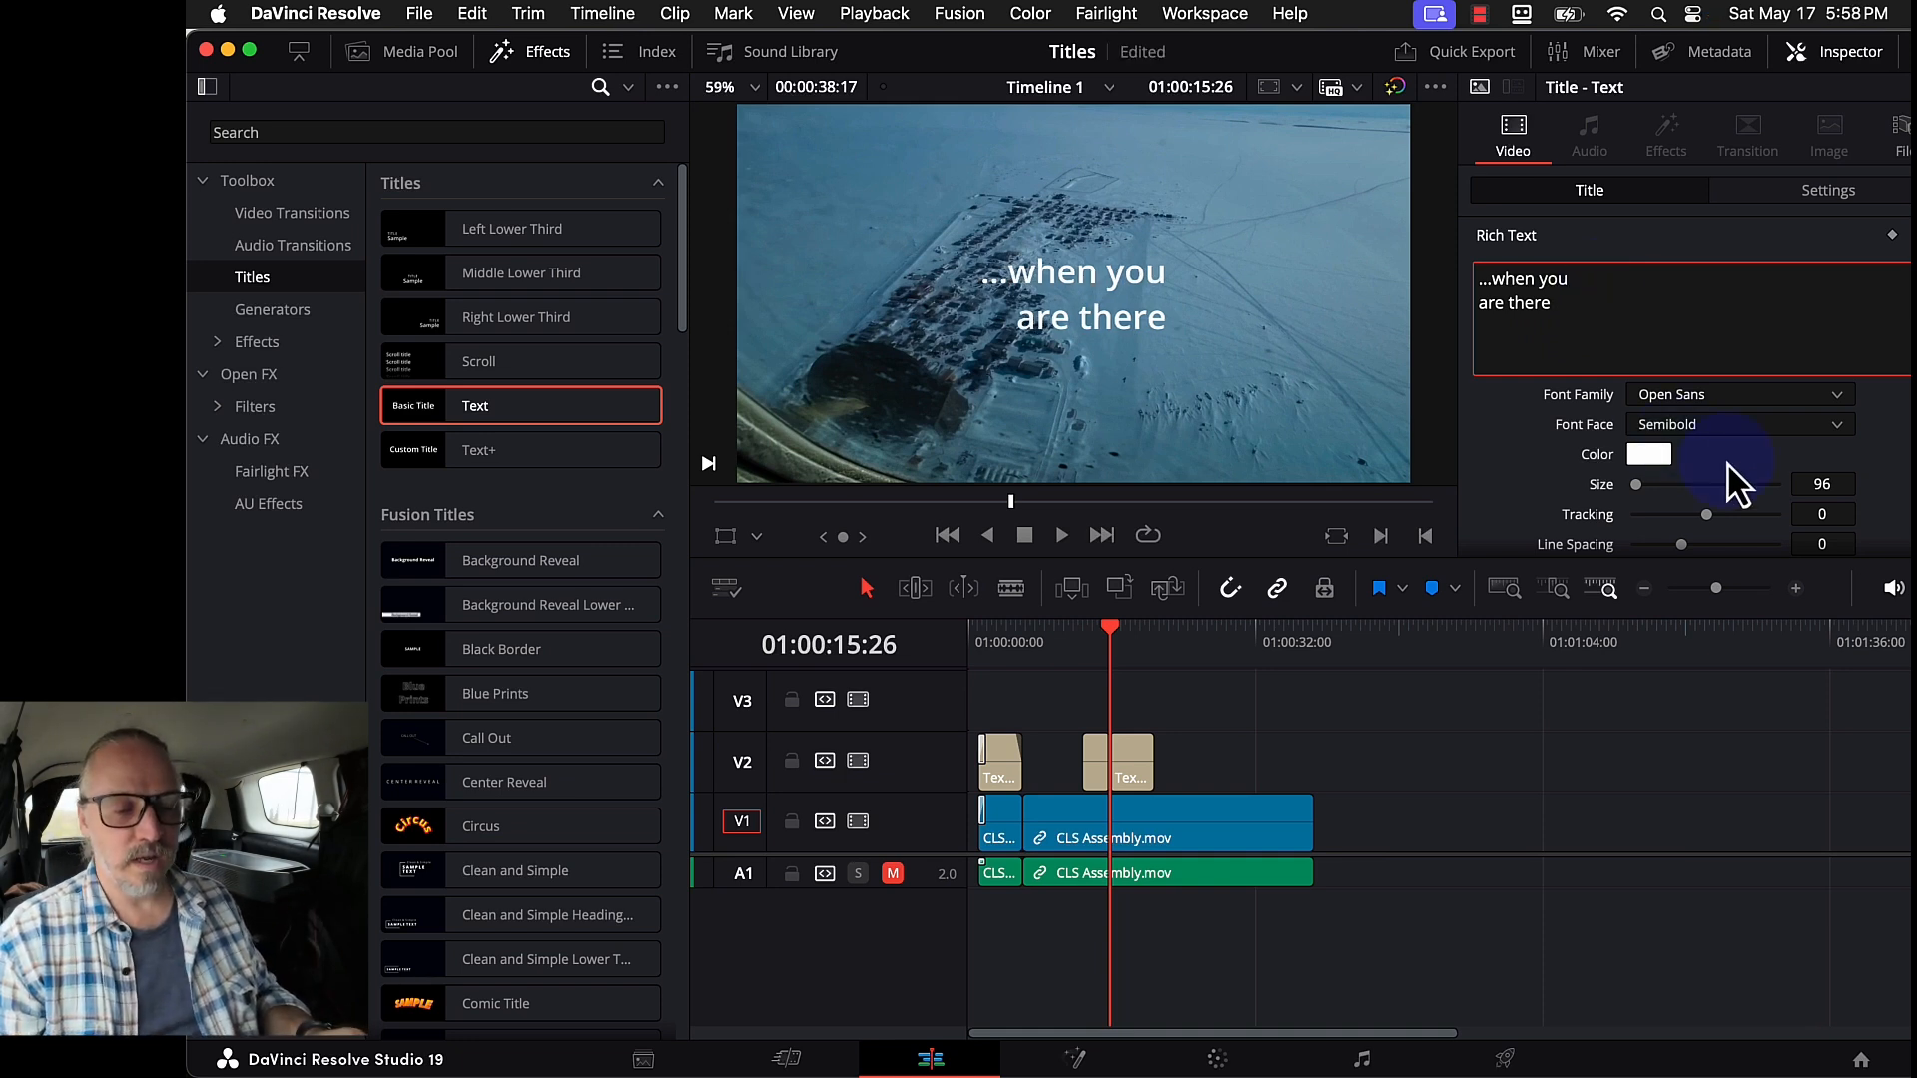
scroll(1733, 479, down, 1)
drag(1657, 439, 1637, 440)
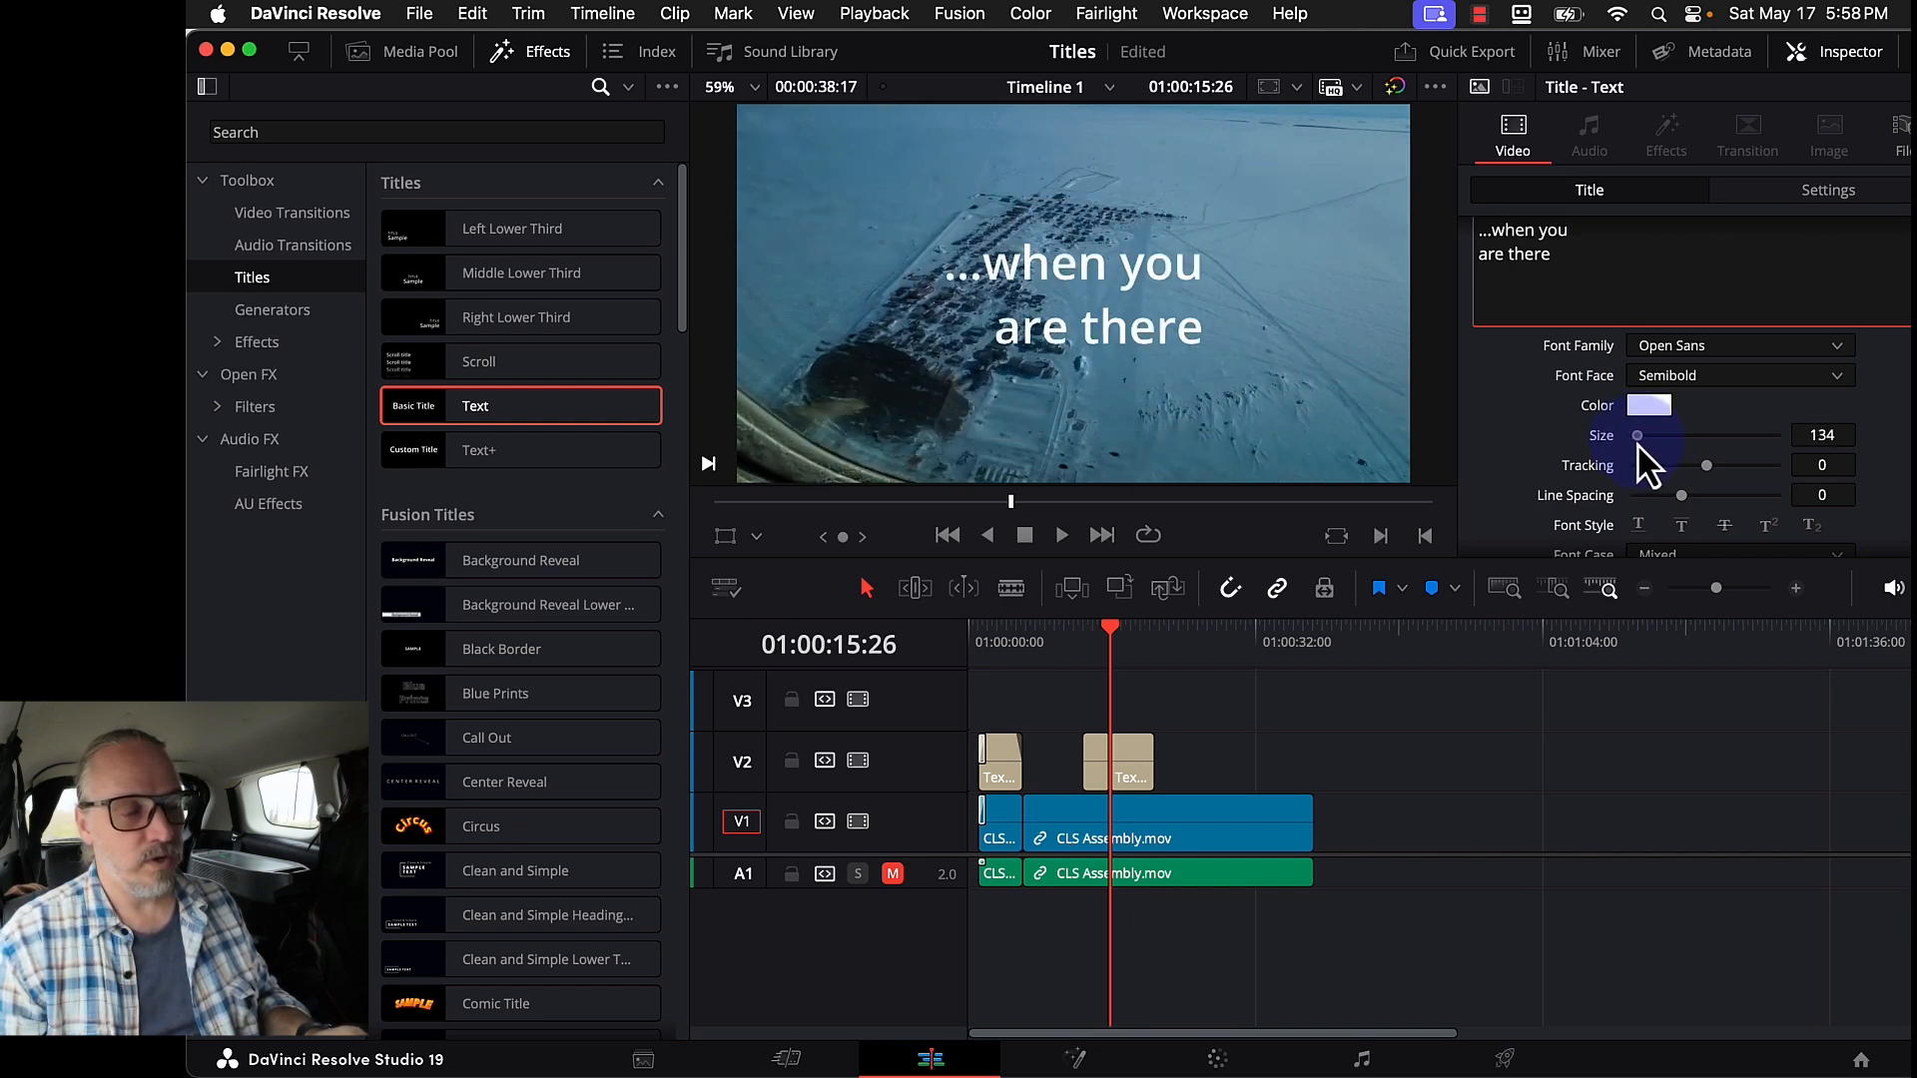
- Move the title lower right to X 432, Y -240, then rewind to 01:00:11:10
click(1836, 189)
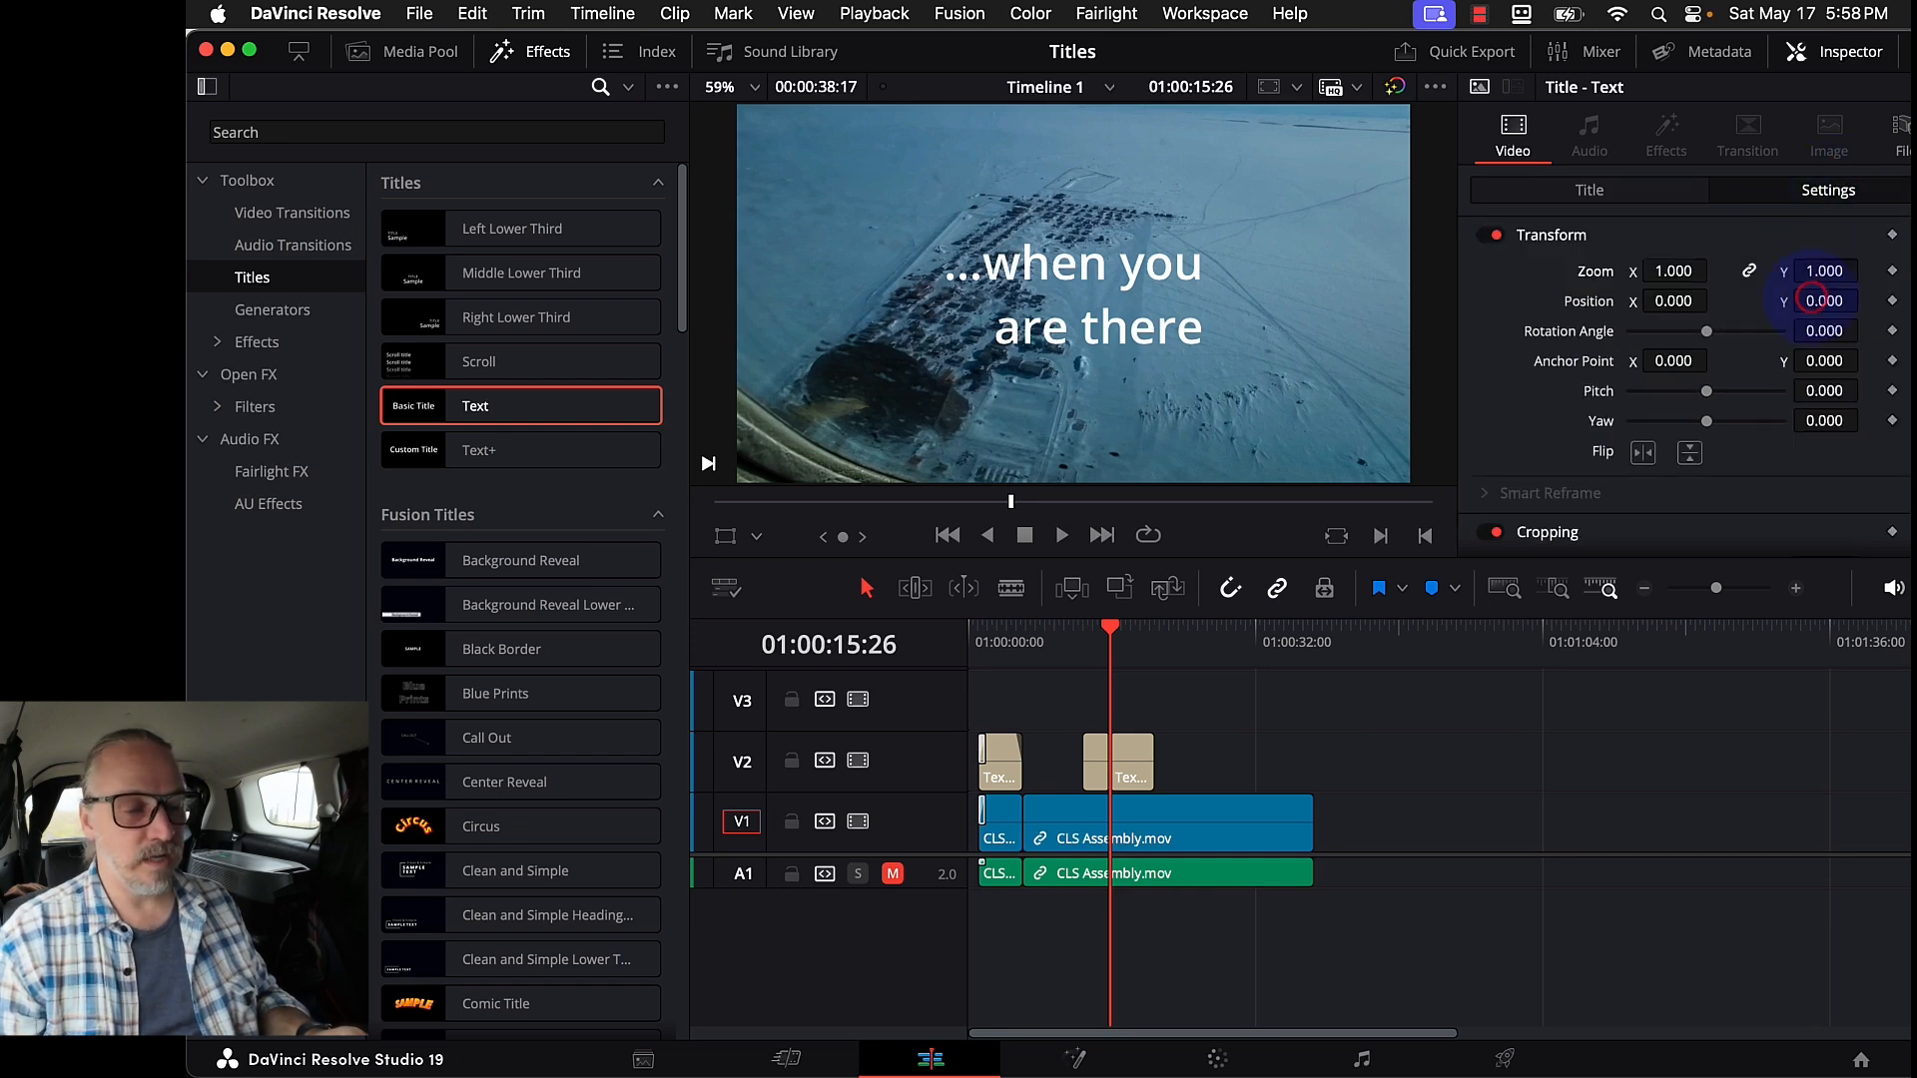
click(1810, 298)
drag(1677, 299, 1358, 614)
drag(1824, 300, 1540, 284)
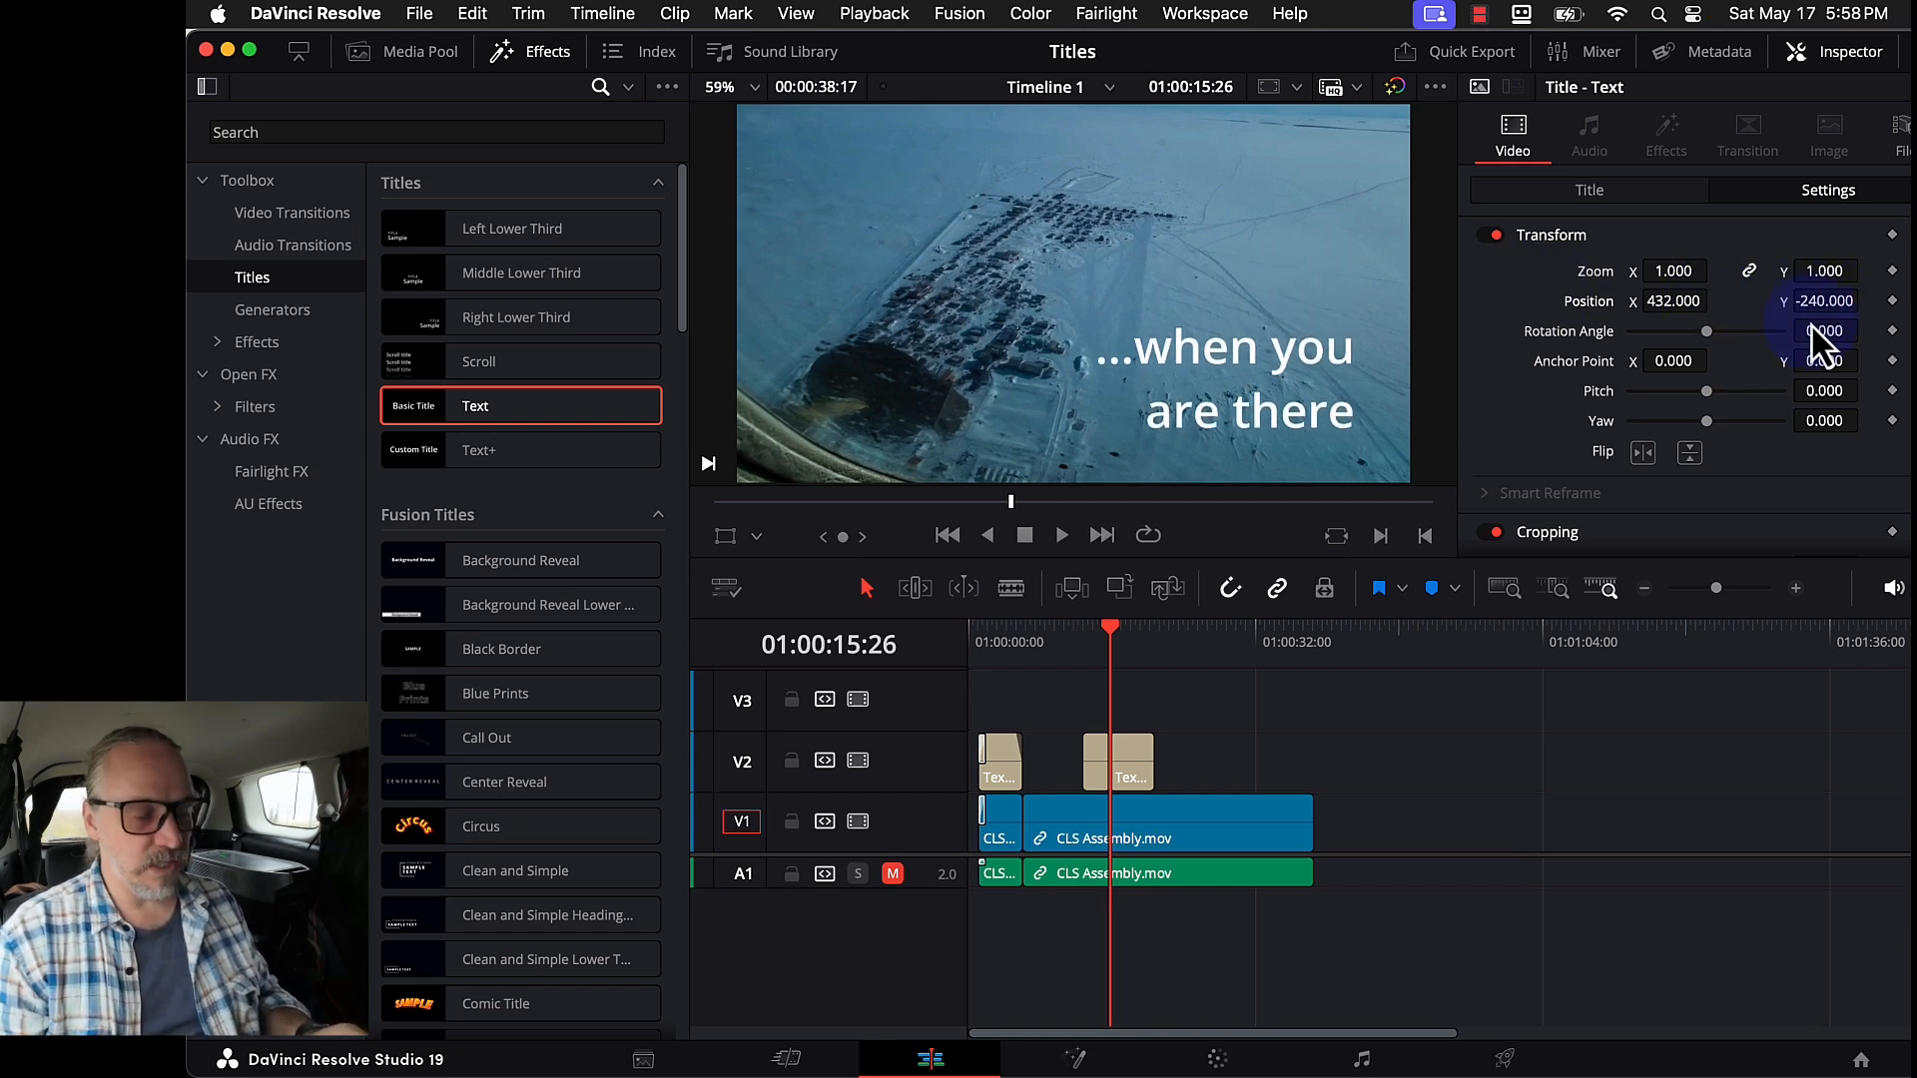
click(1128, 656)
drag(1128, 659, 1070, 659)
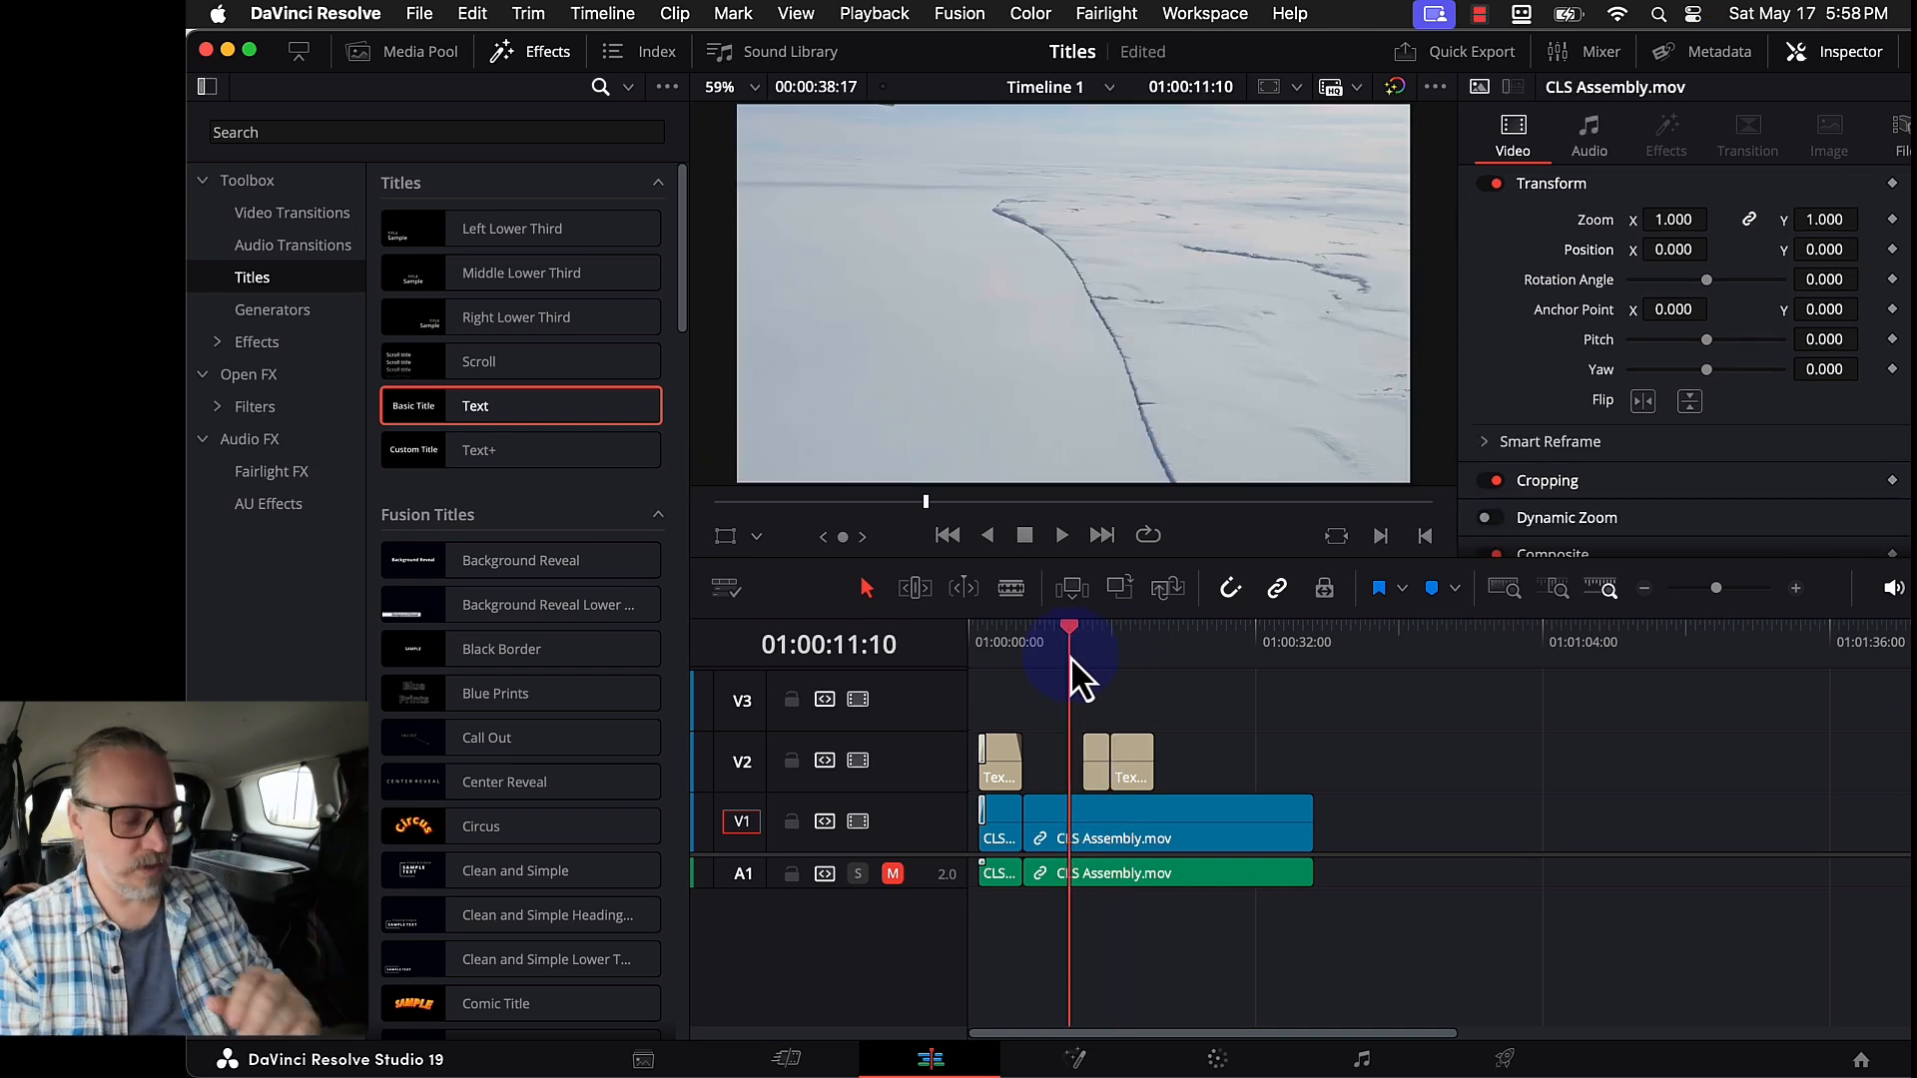
- Play the two V2 titles, stop at 01:00:17:09, and zoom the timeline in around them
key(space)
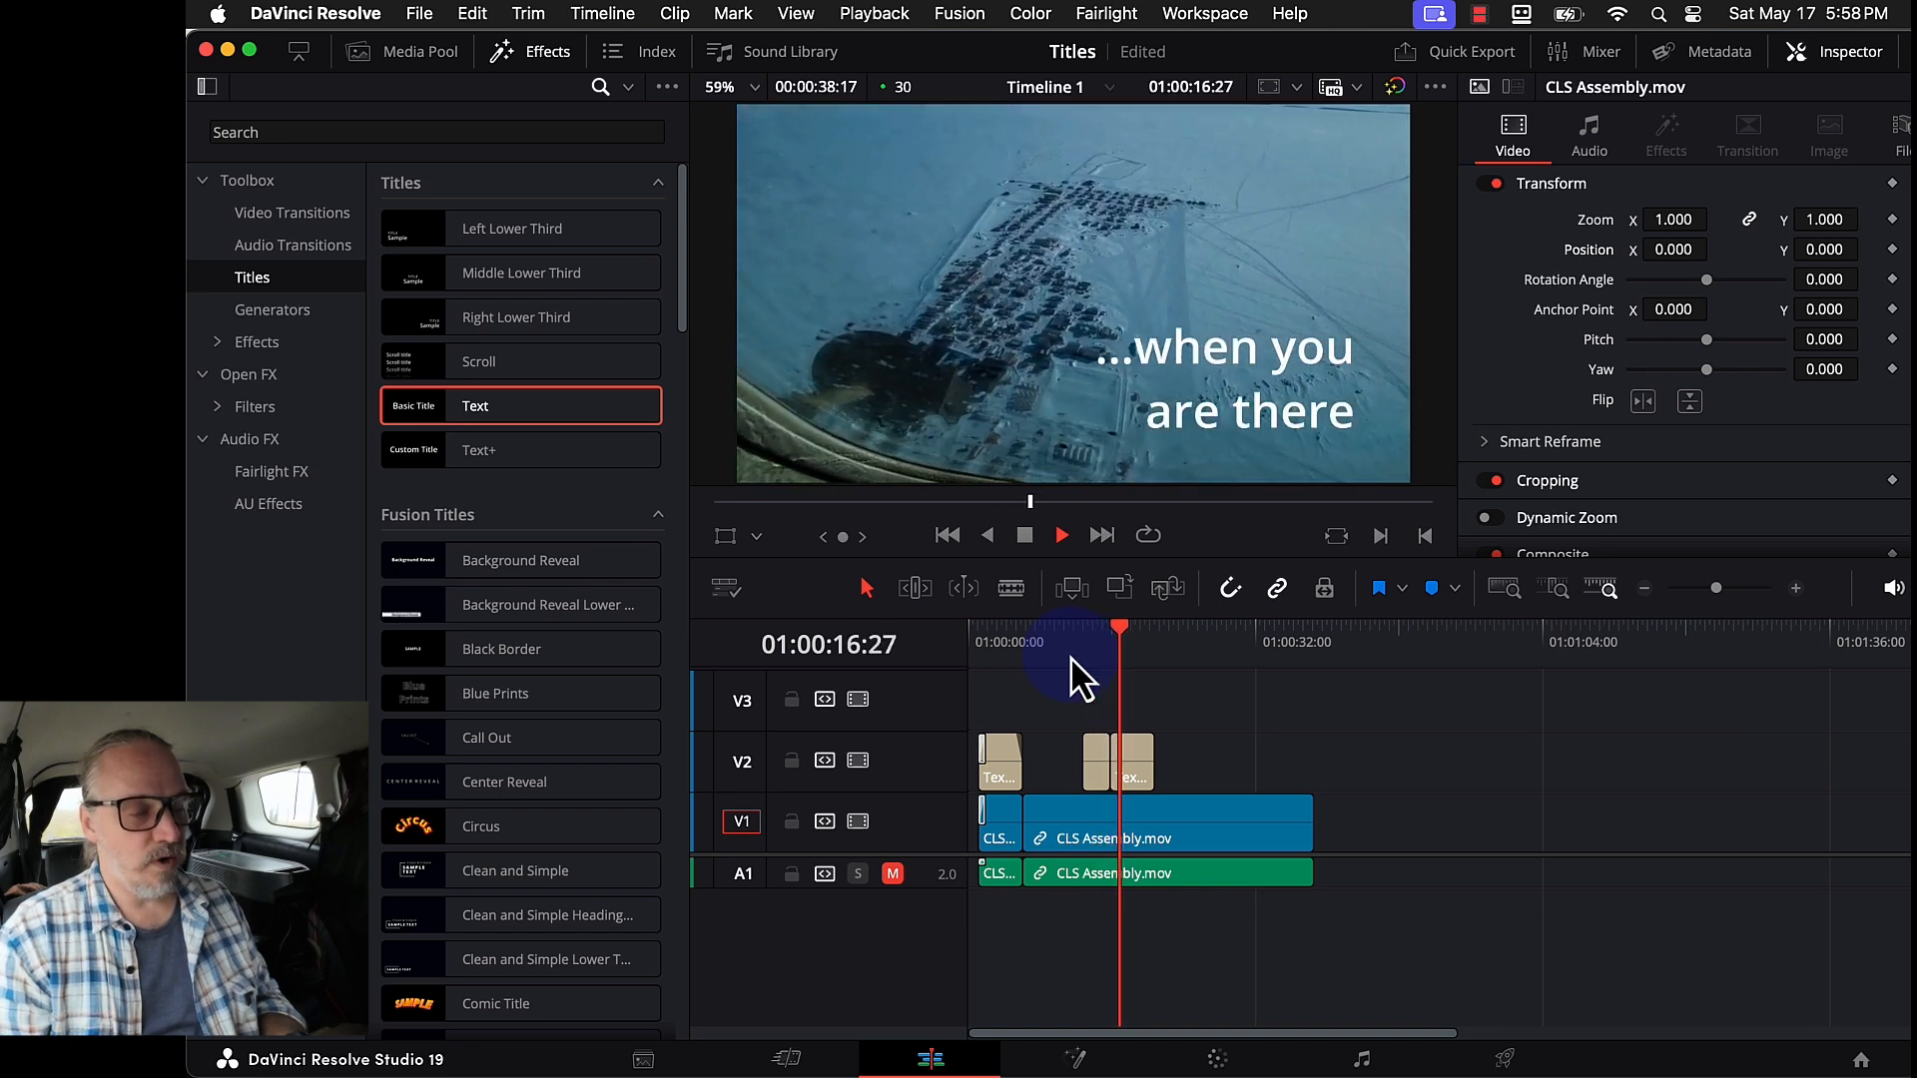
key(space)
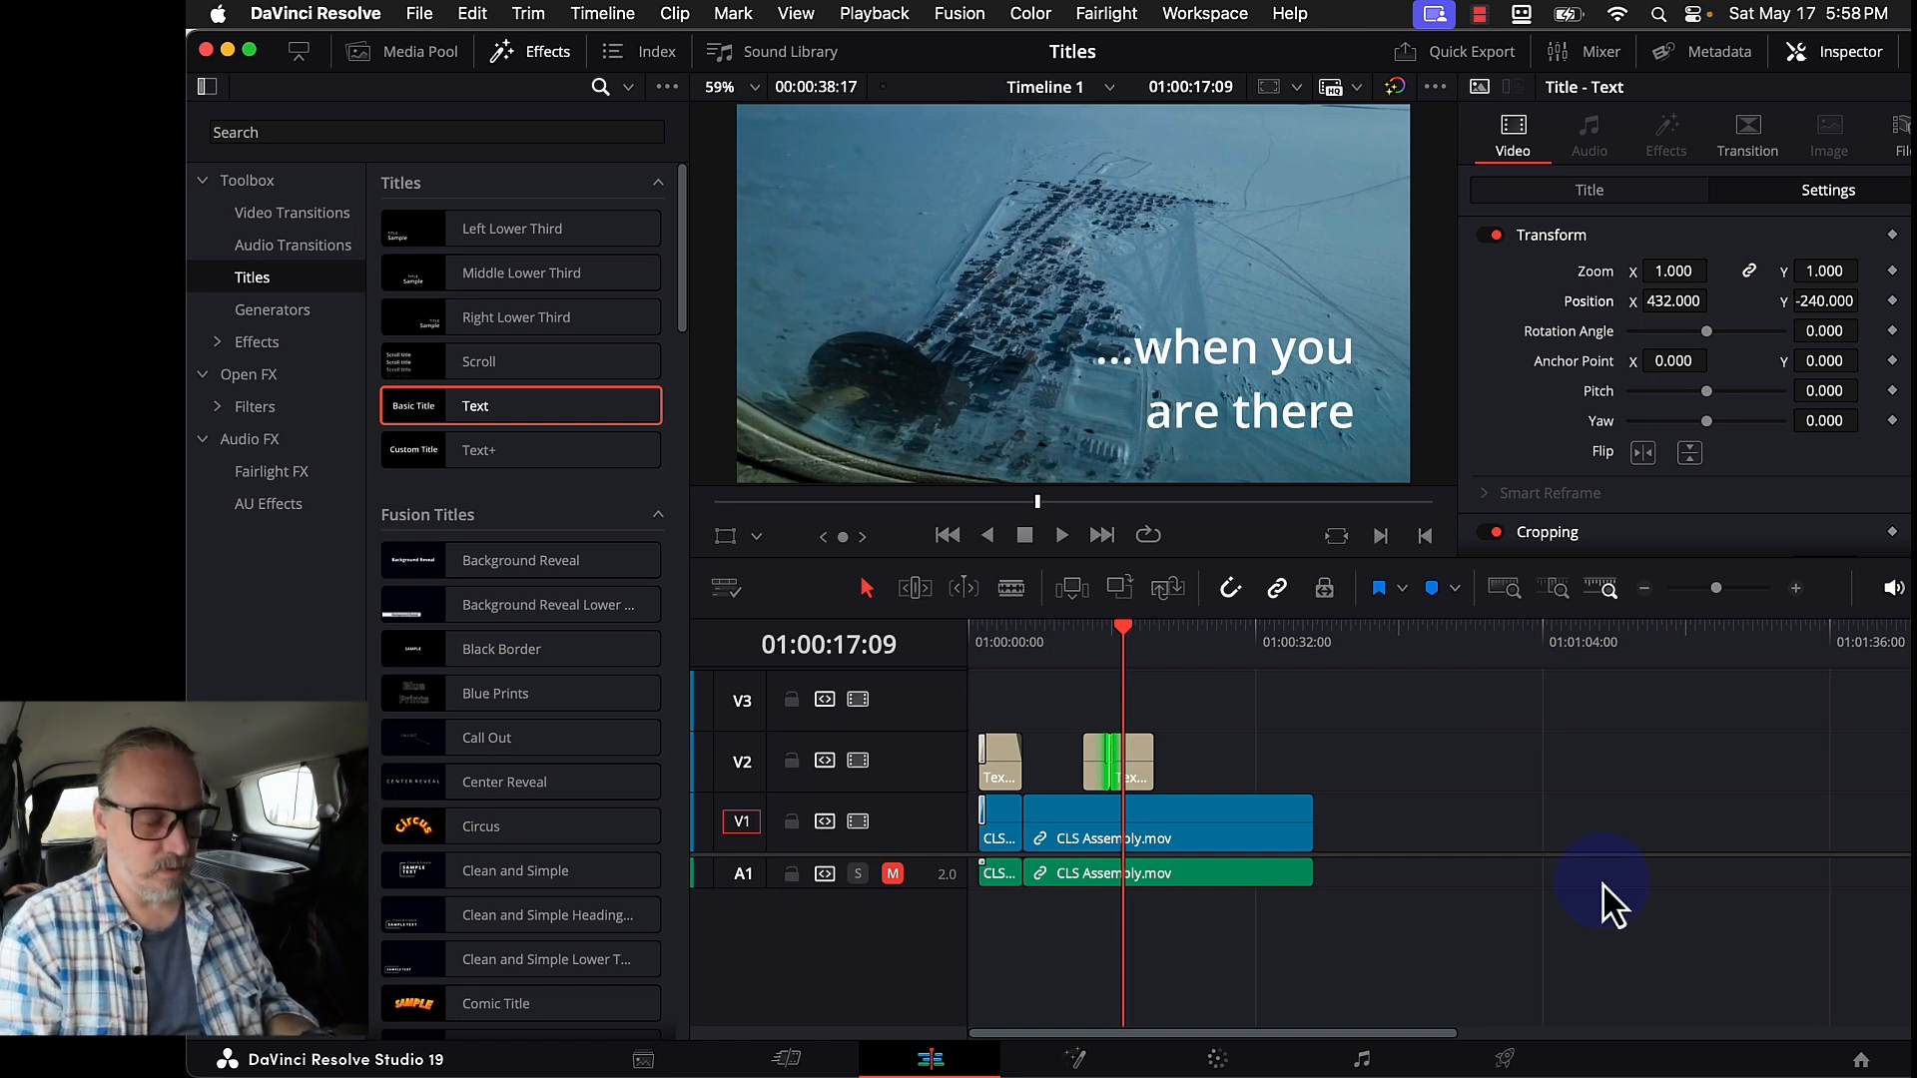
key(super+equal)
key(super+equal)
key(super+equal)
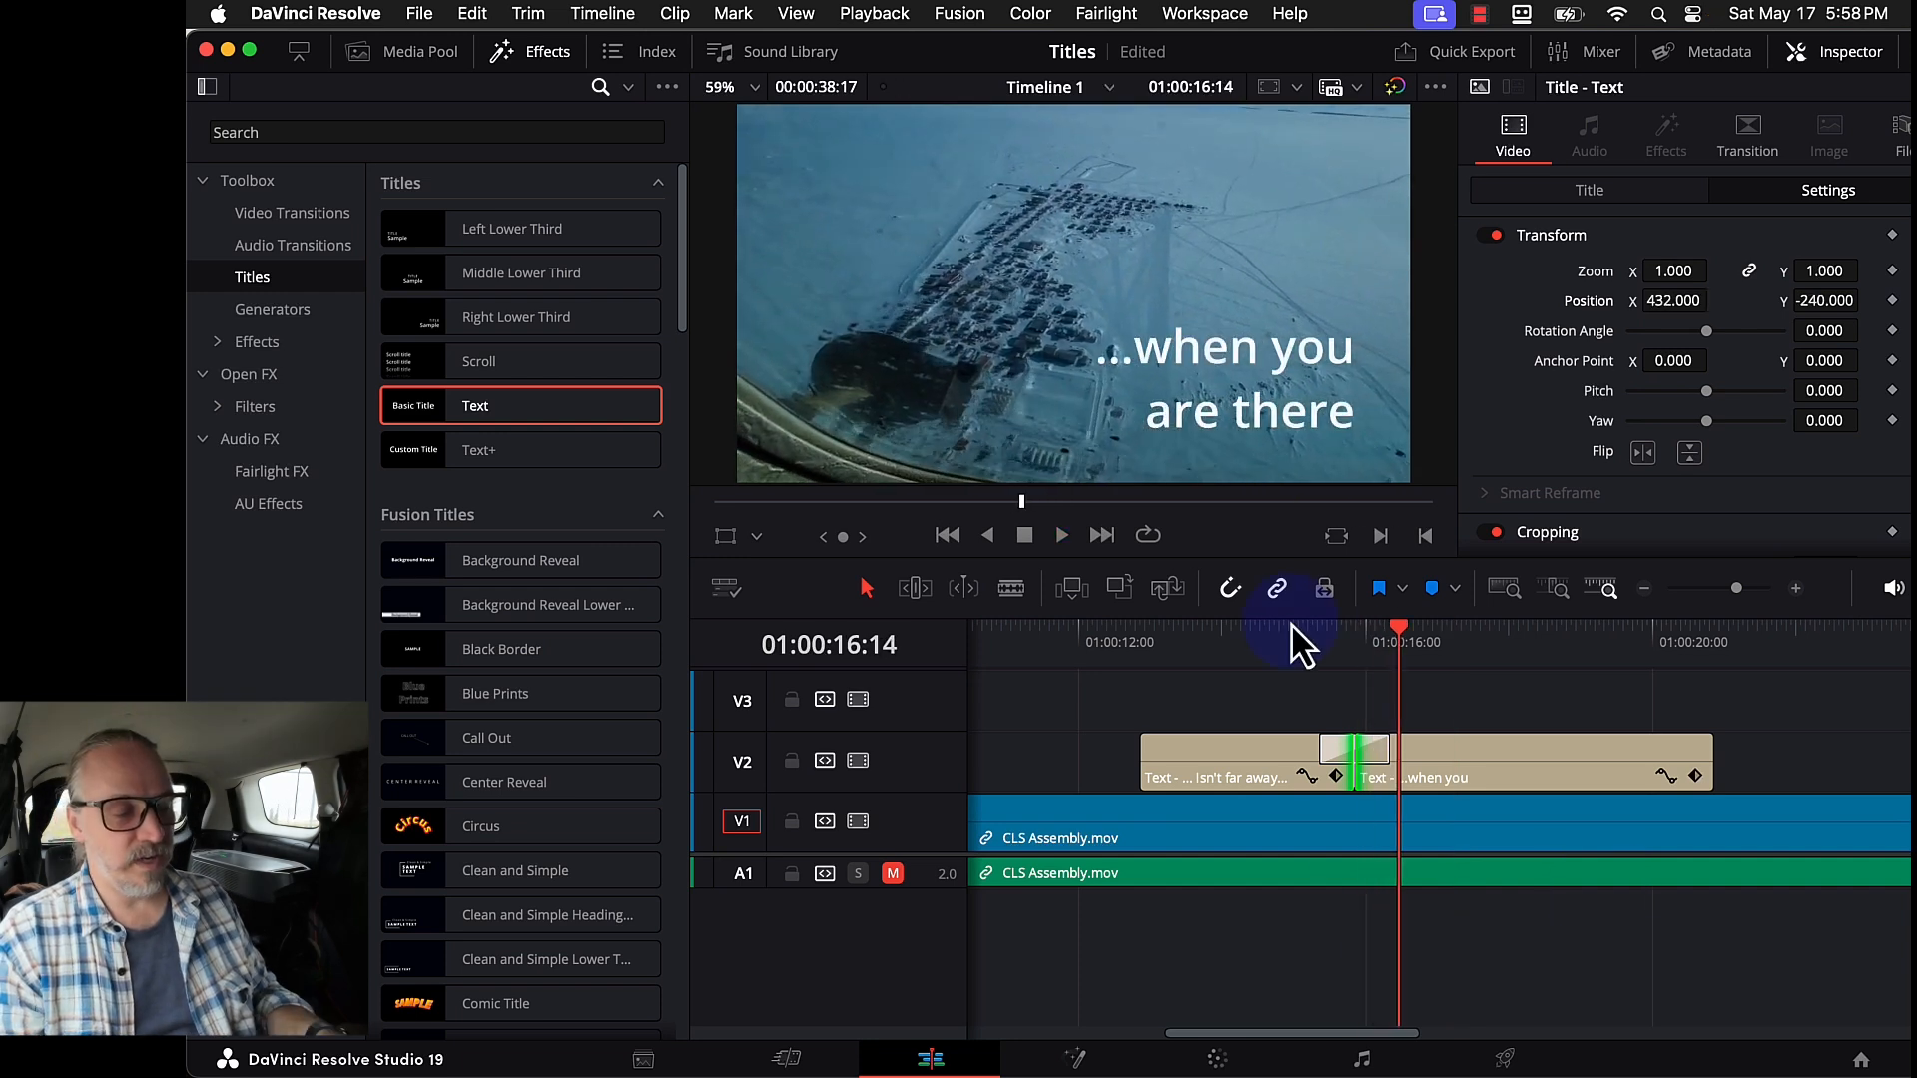
- Delete the shared dissolve, trim the second title's head to open a gap, and add cross dissolves
click(1376, 757)
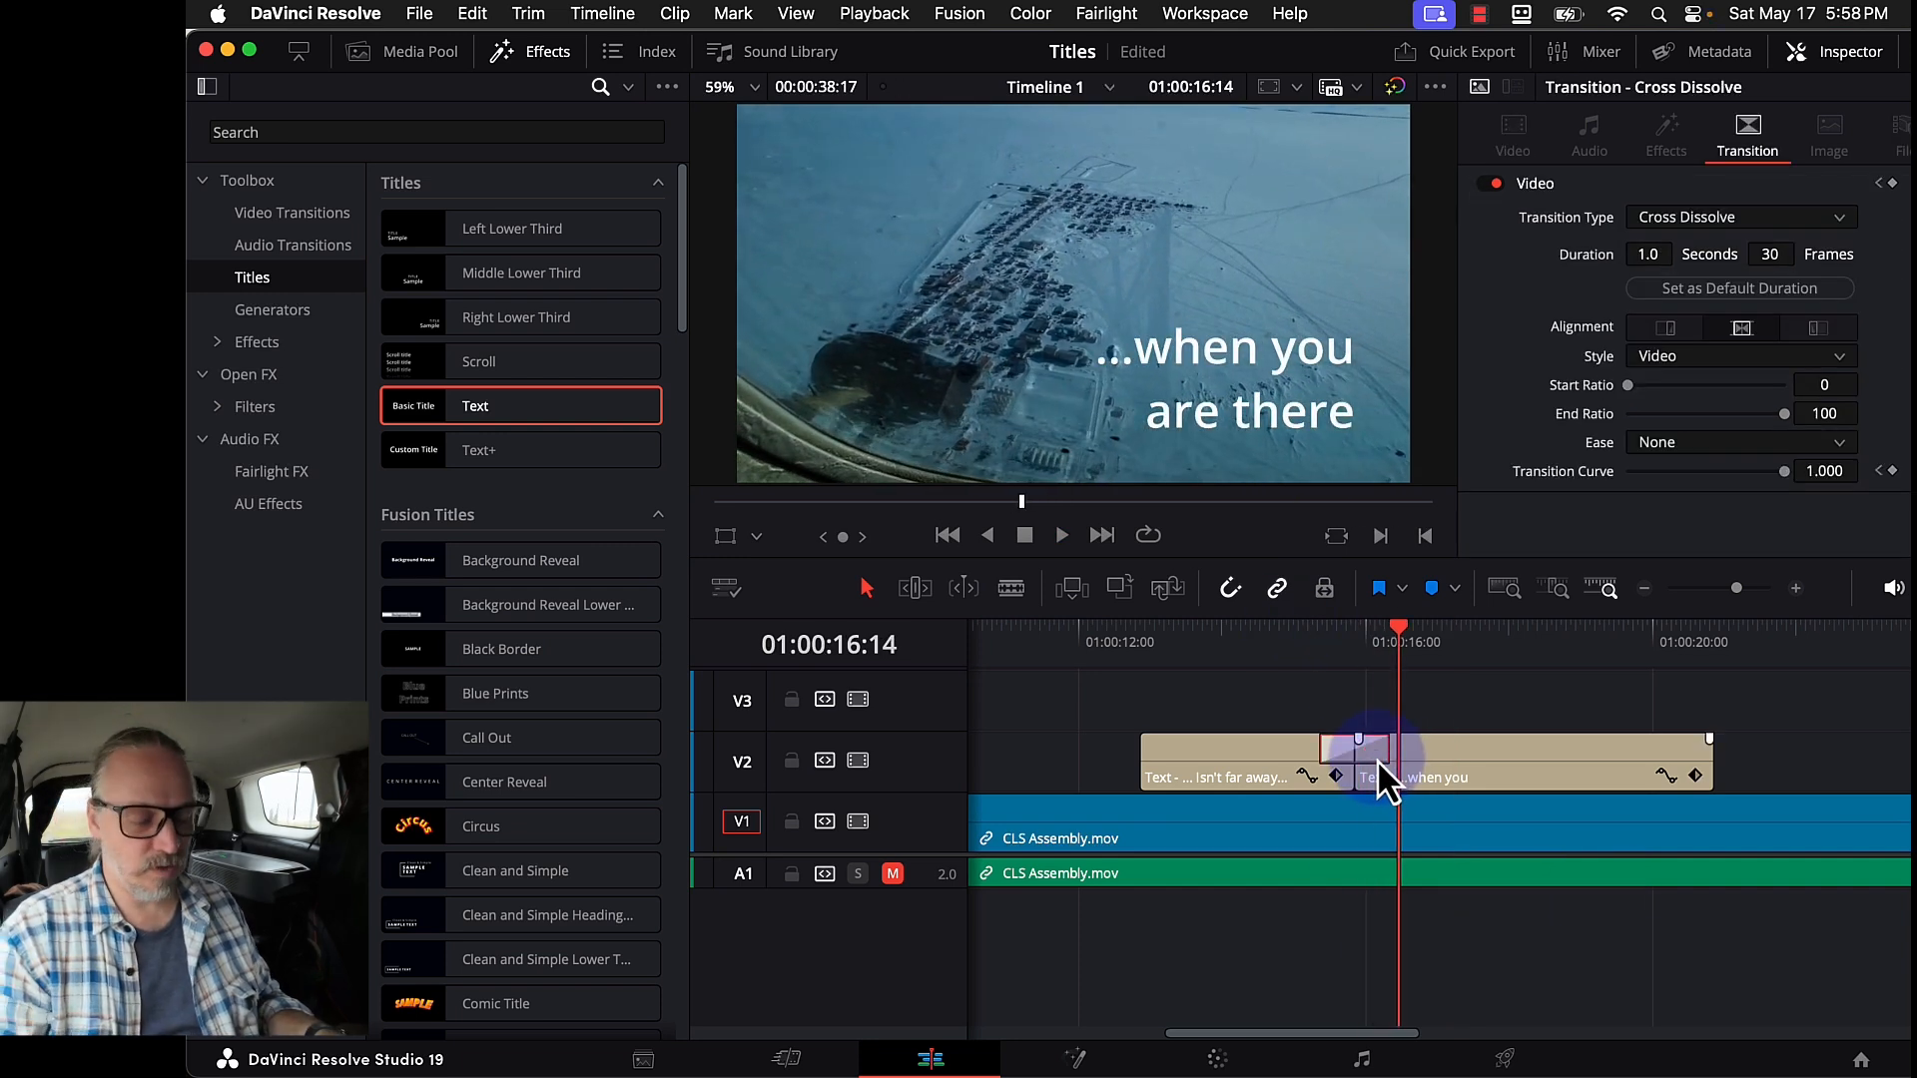
key(BackSpace)
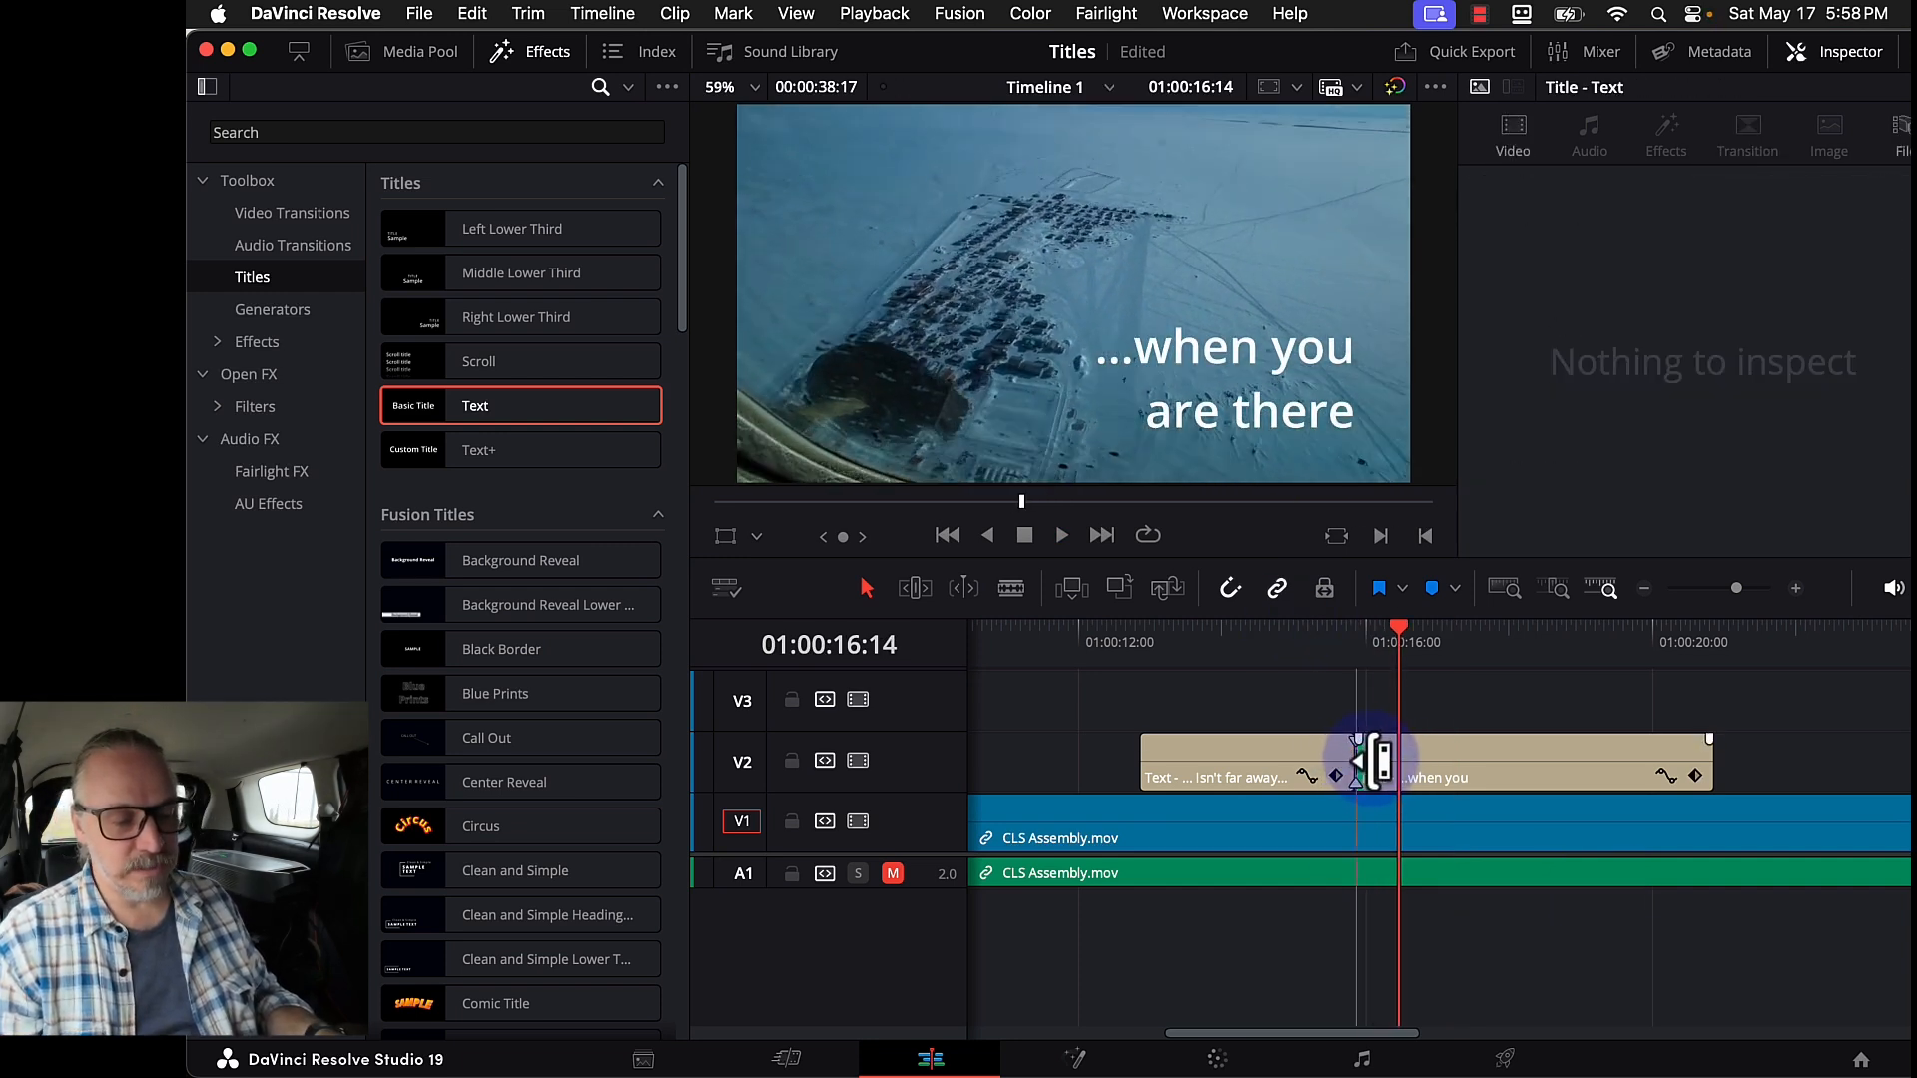
drag(1381, 761, 1390, 760)
key(super+t)
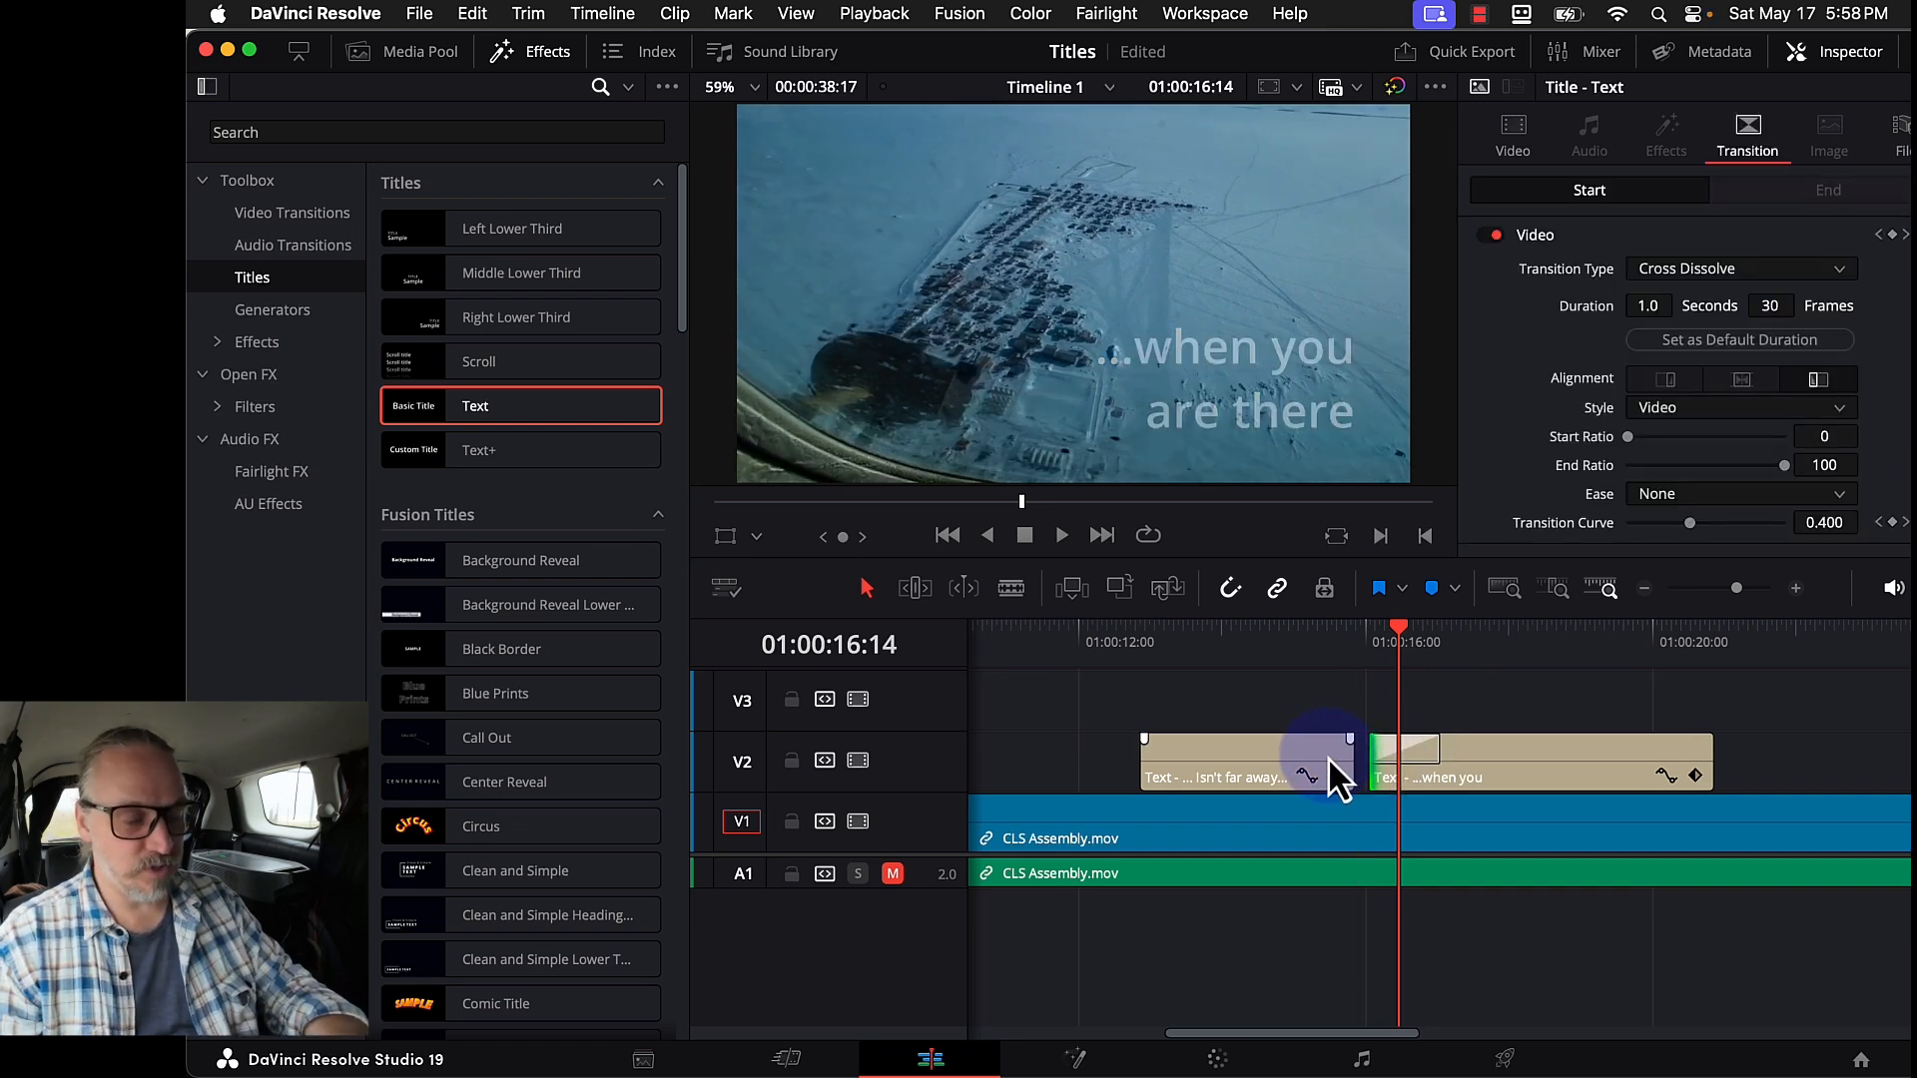
click(1348, 757)
key(super+t)
- Add a fade-in at the first title's start and a fade-out at the second title's end, previewing playback
click(1238, 759)
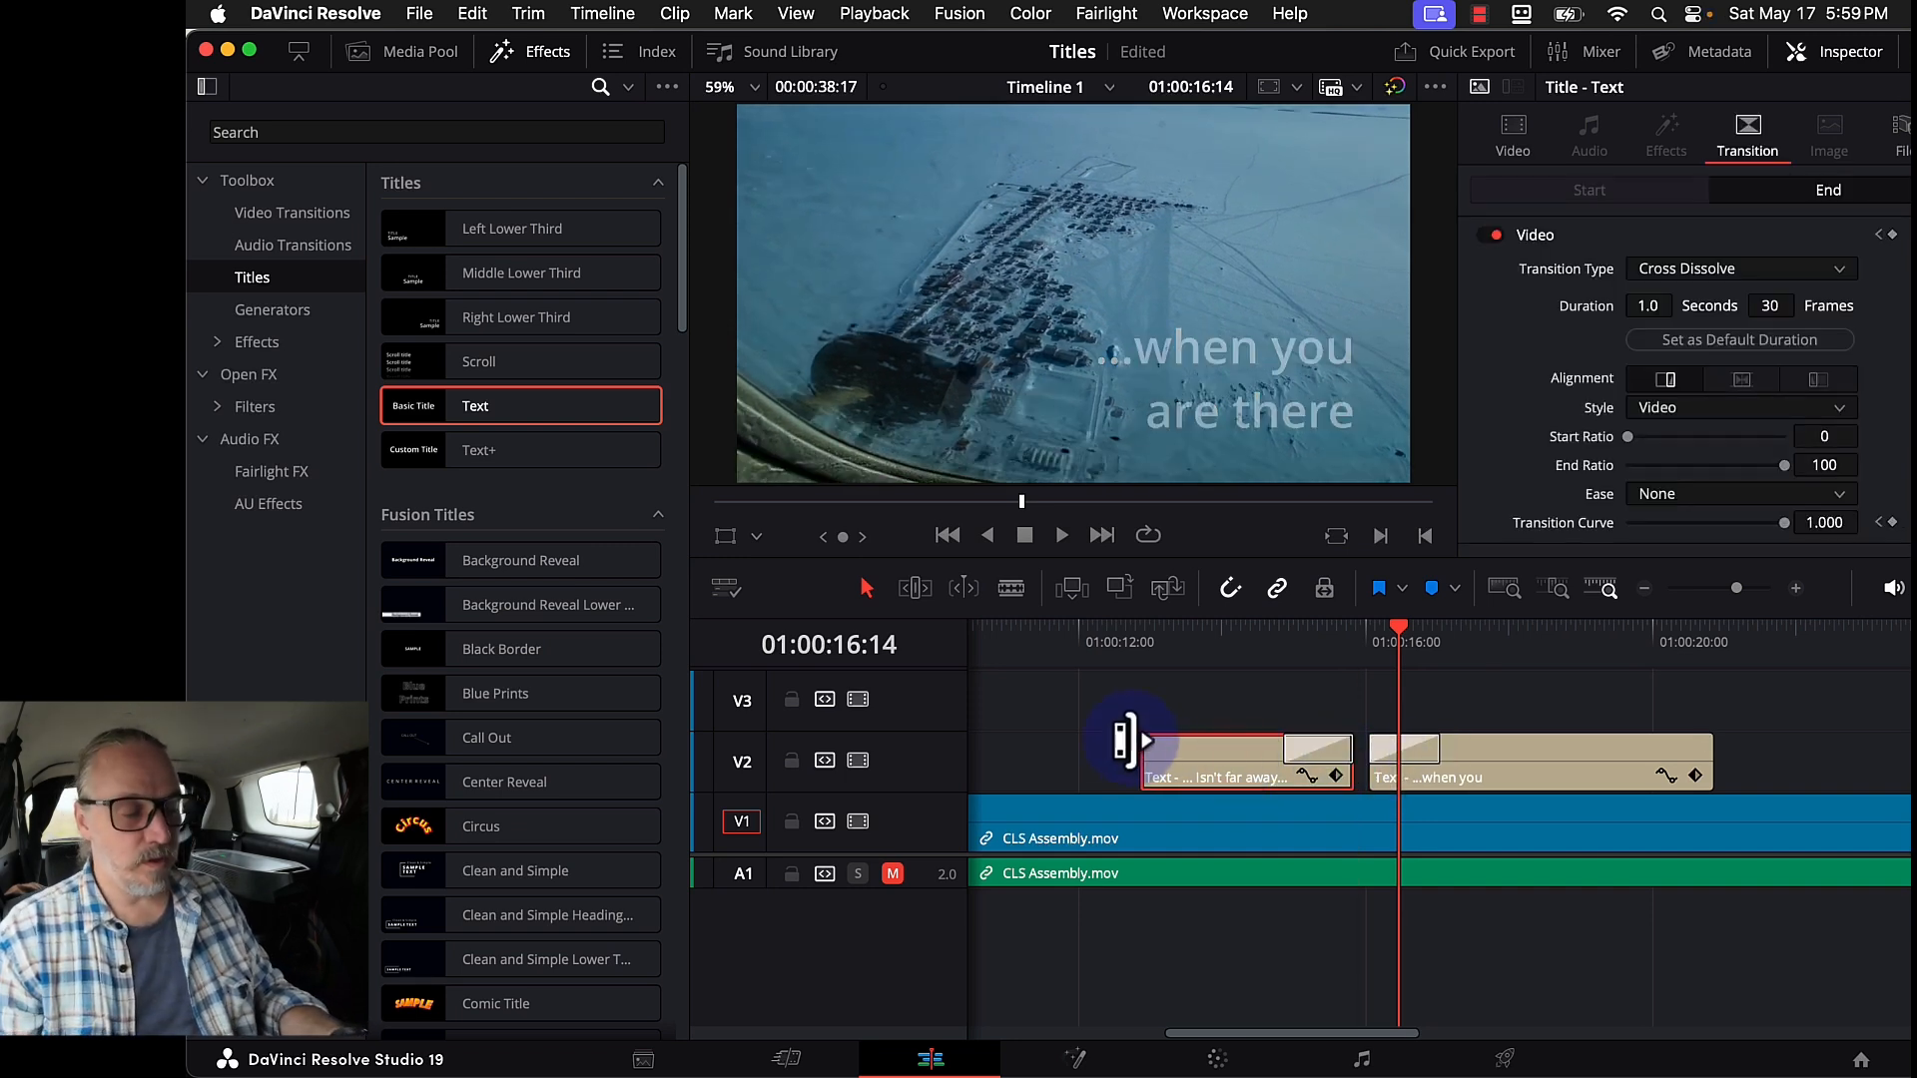
click(1118, 647)
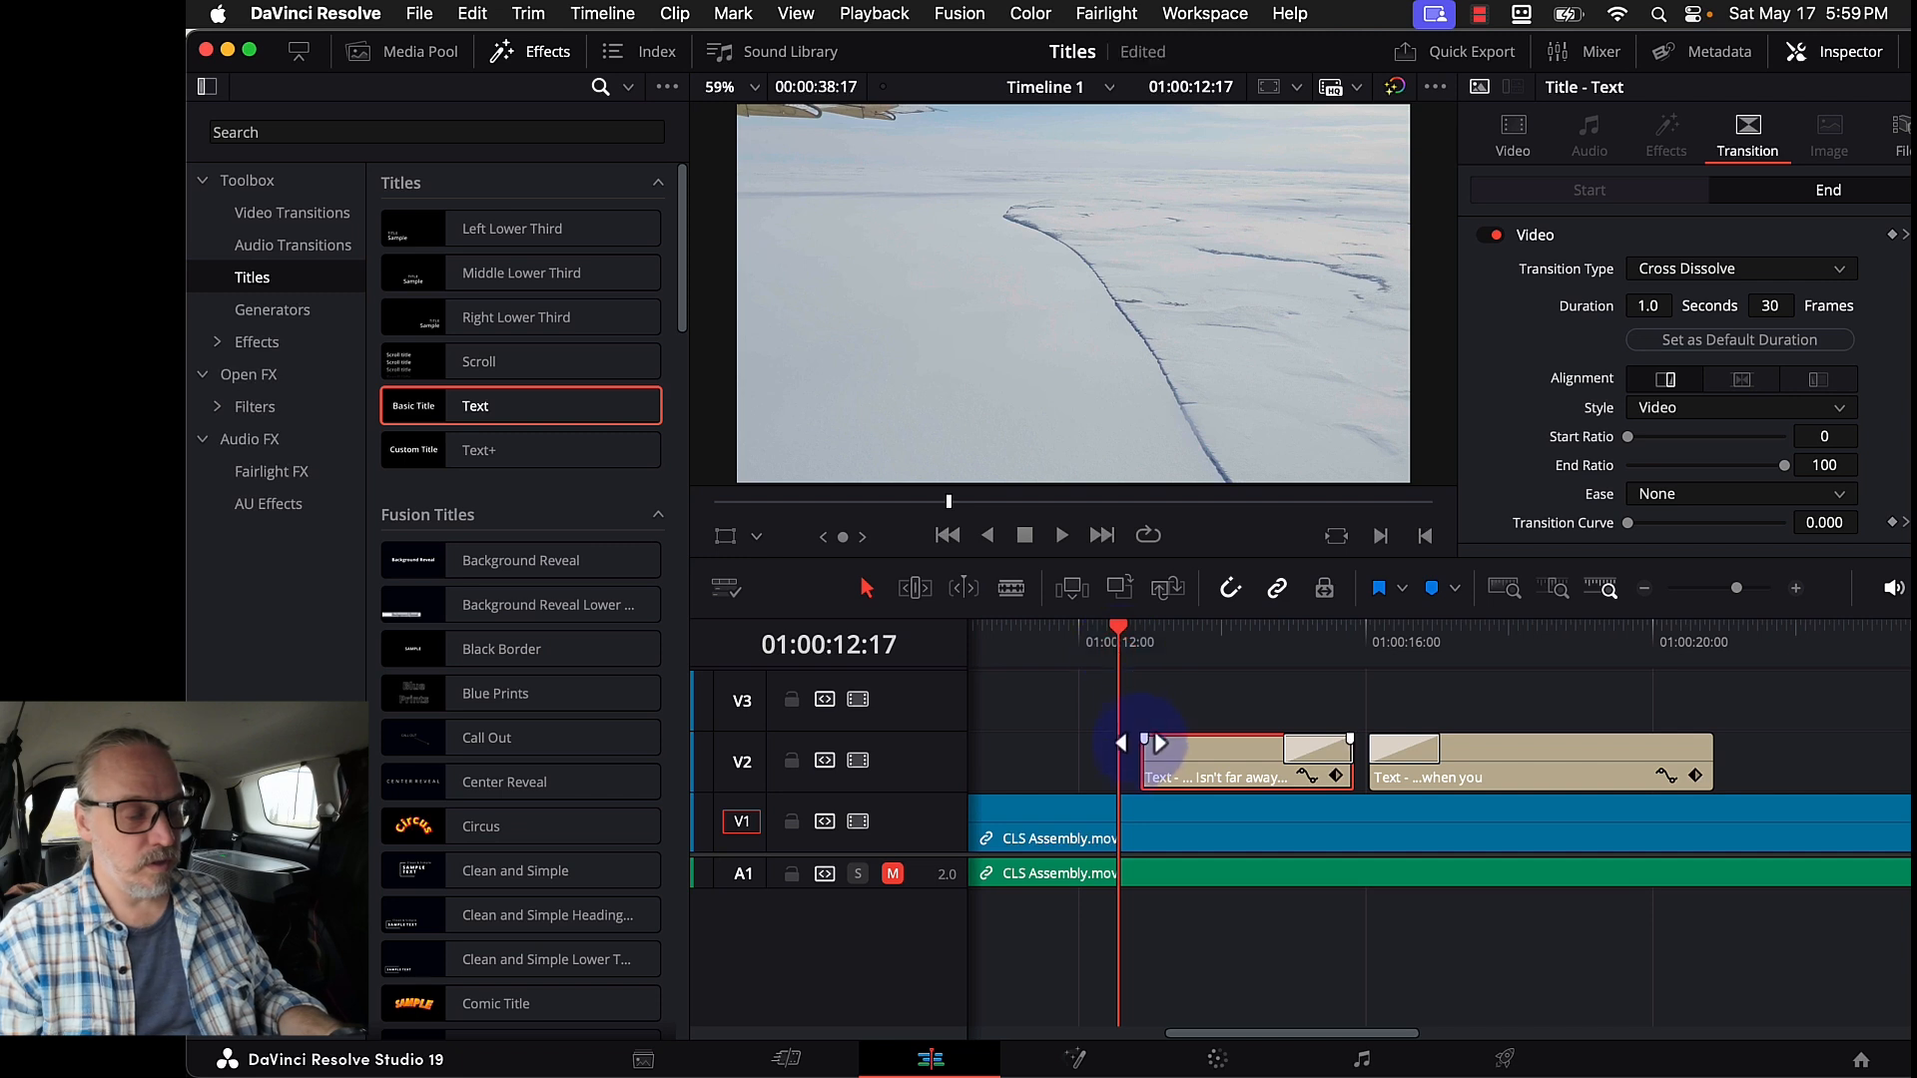
drag(1144, 758, 1146, 756)
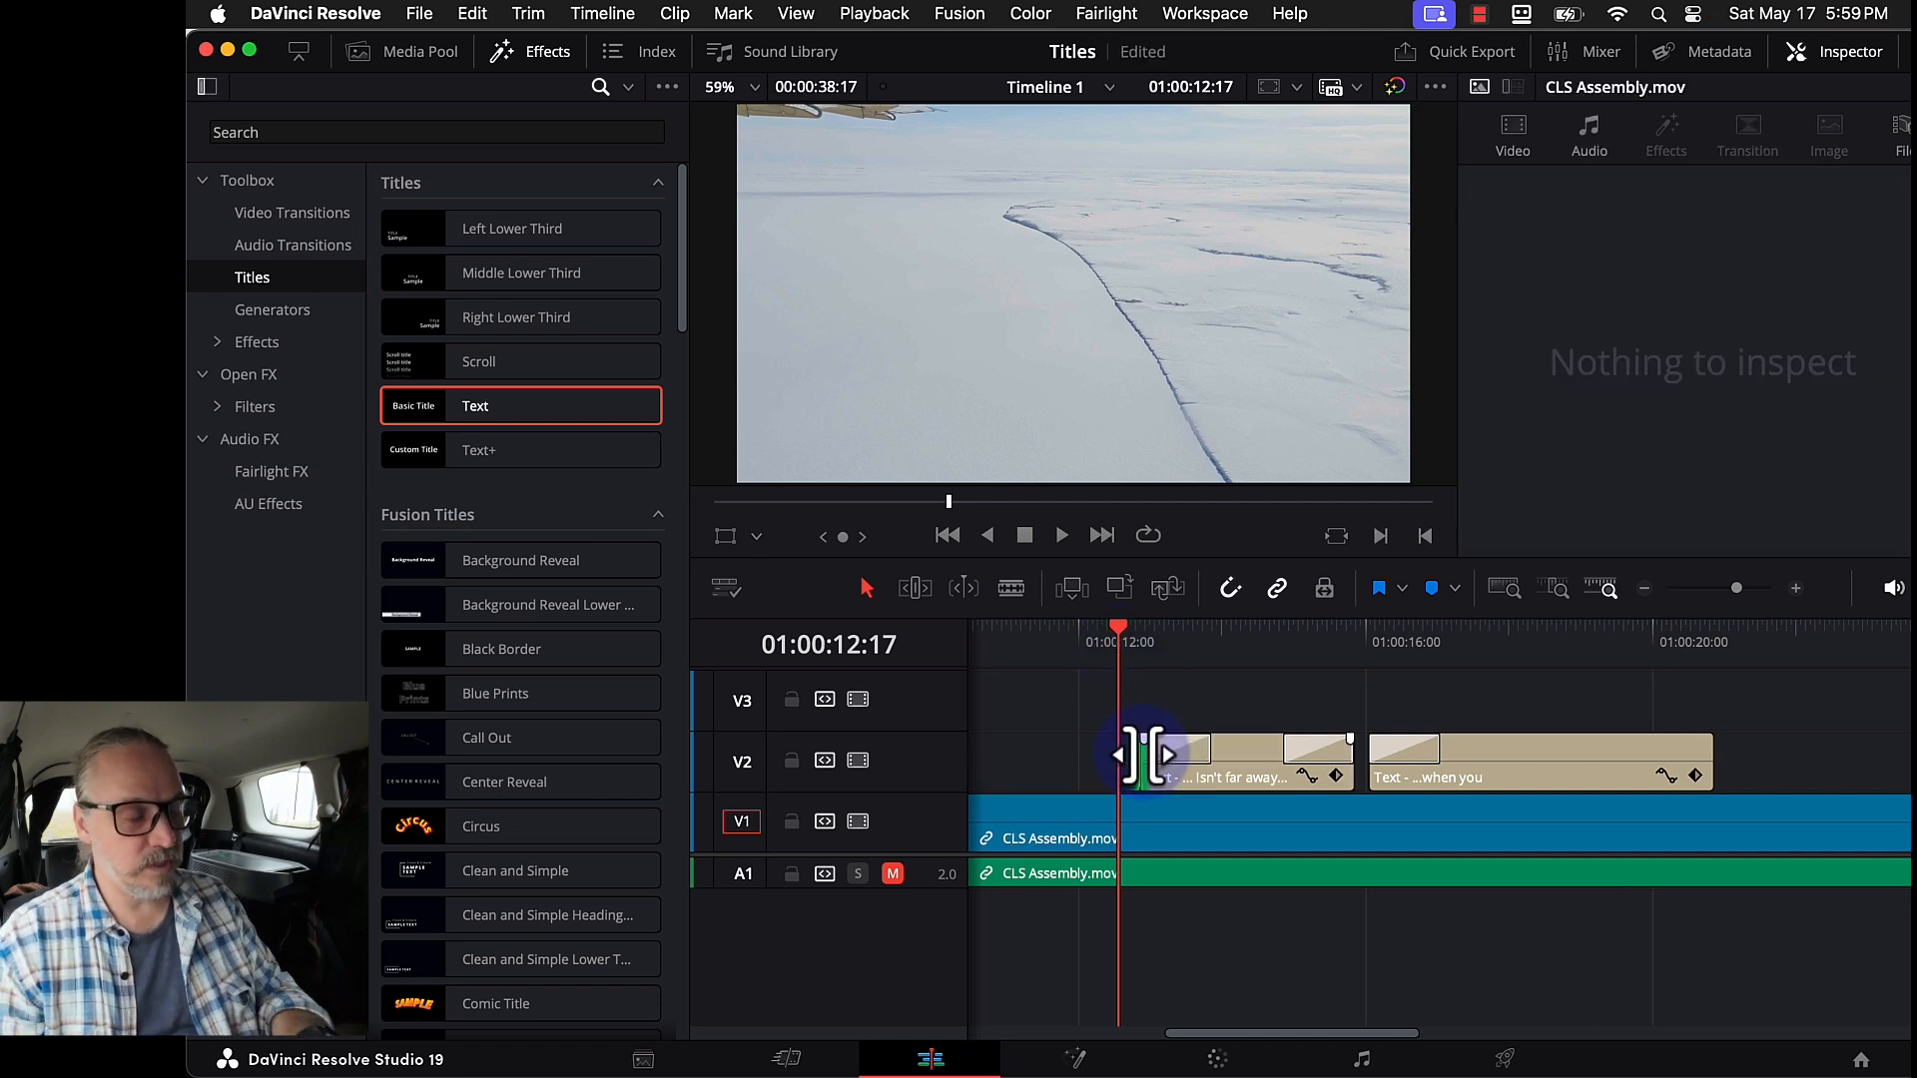
key(space)
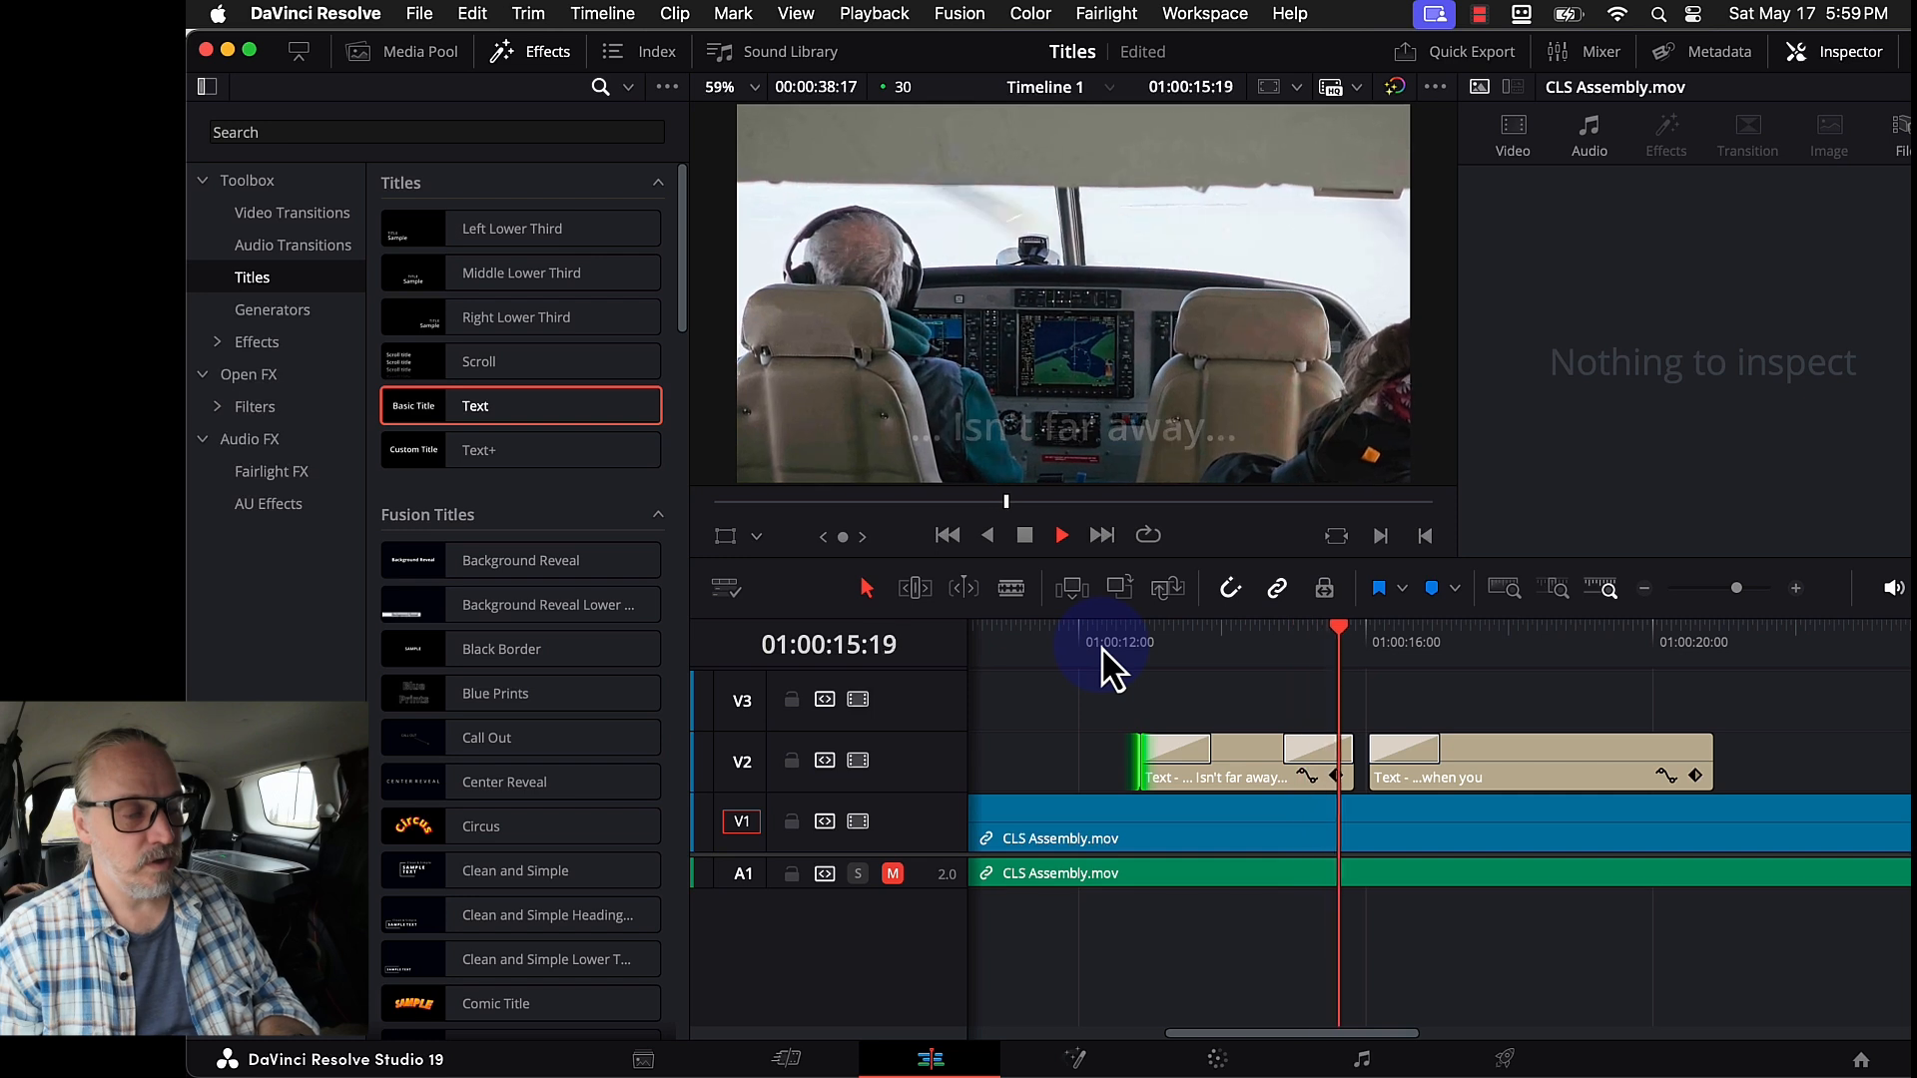
click(1737, 781)
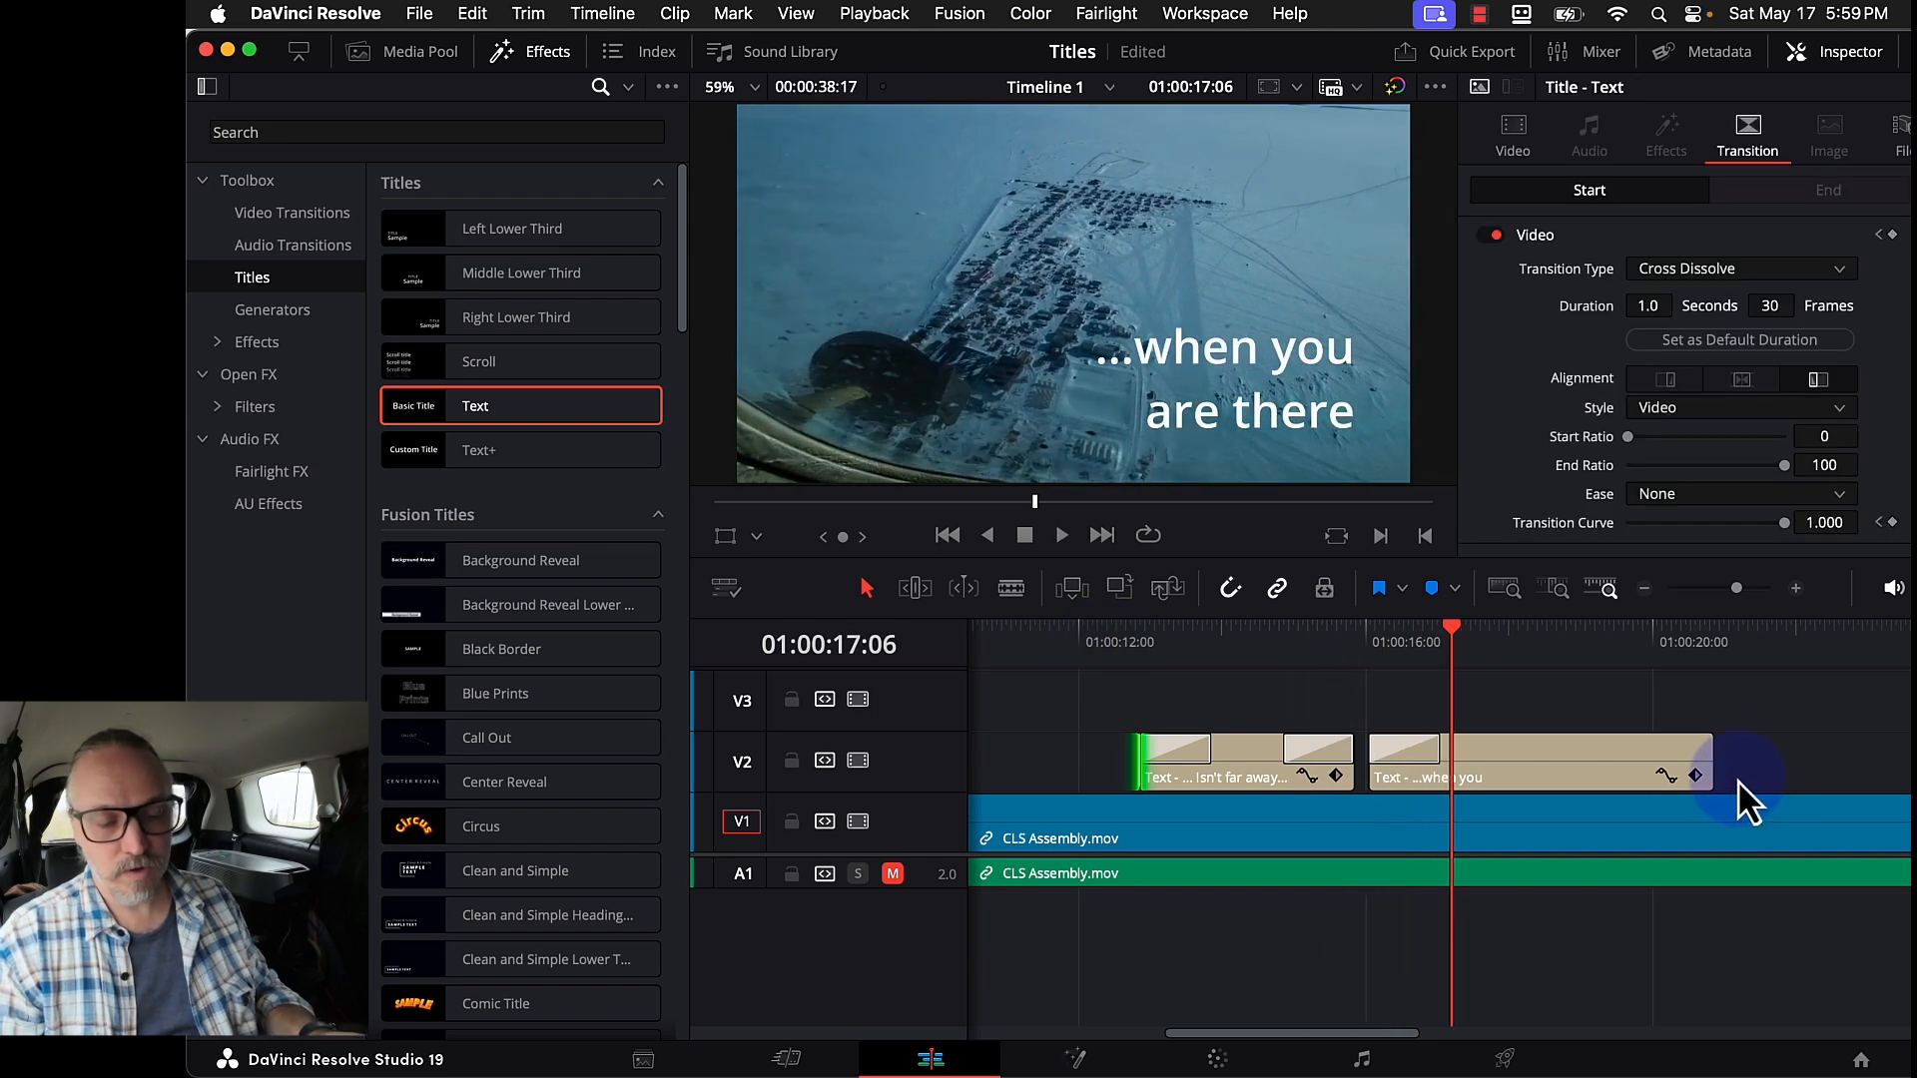
click(1709, 767)
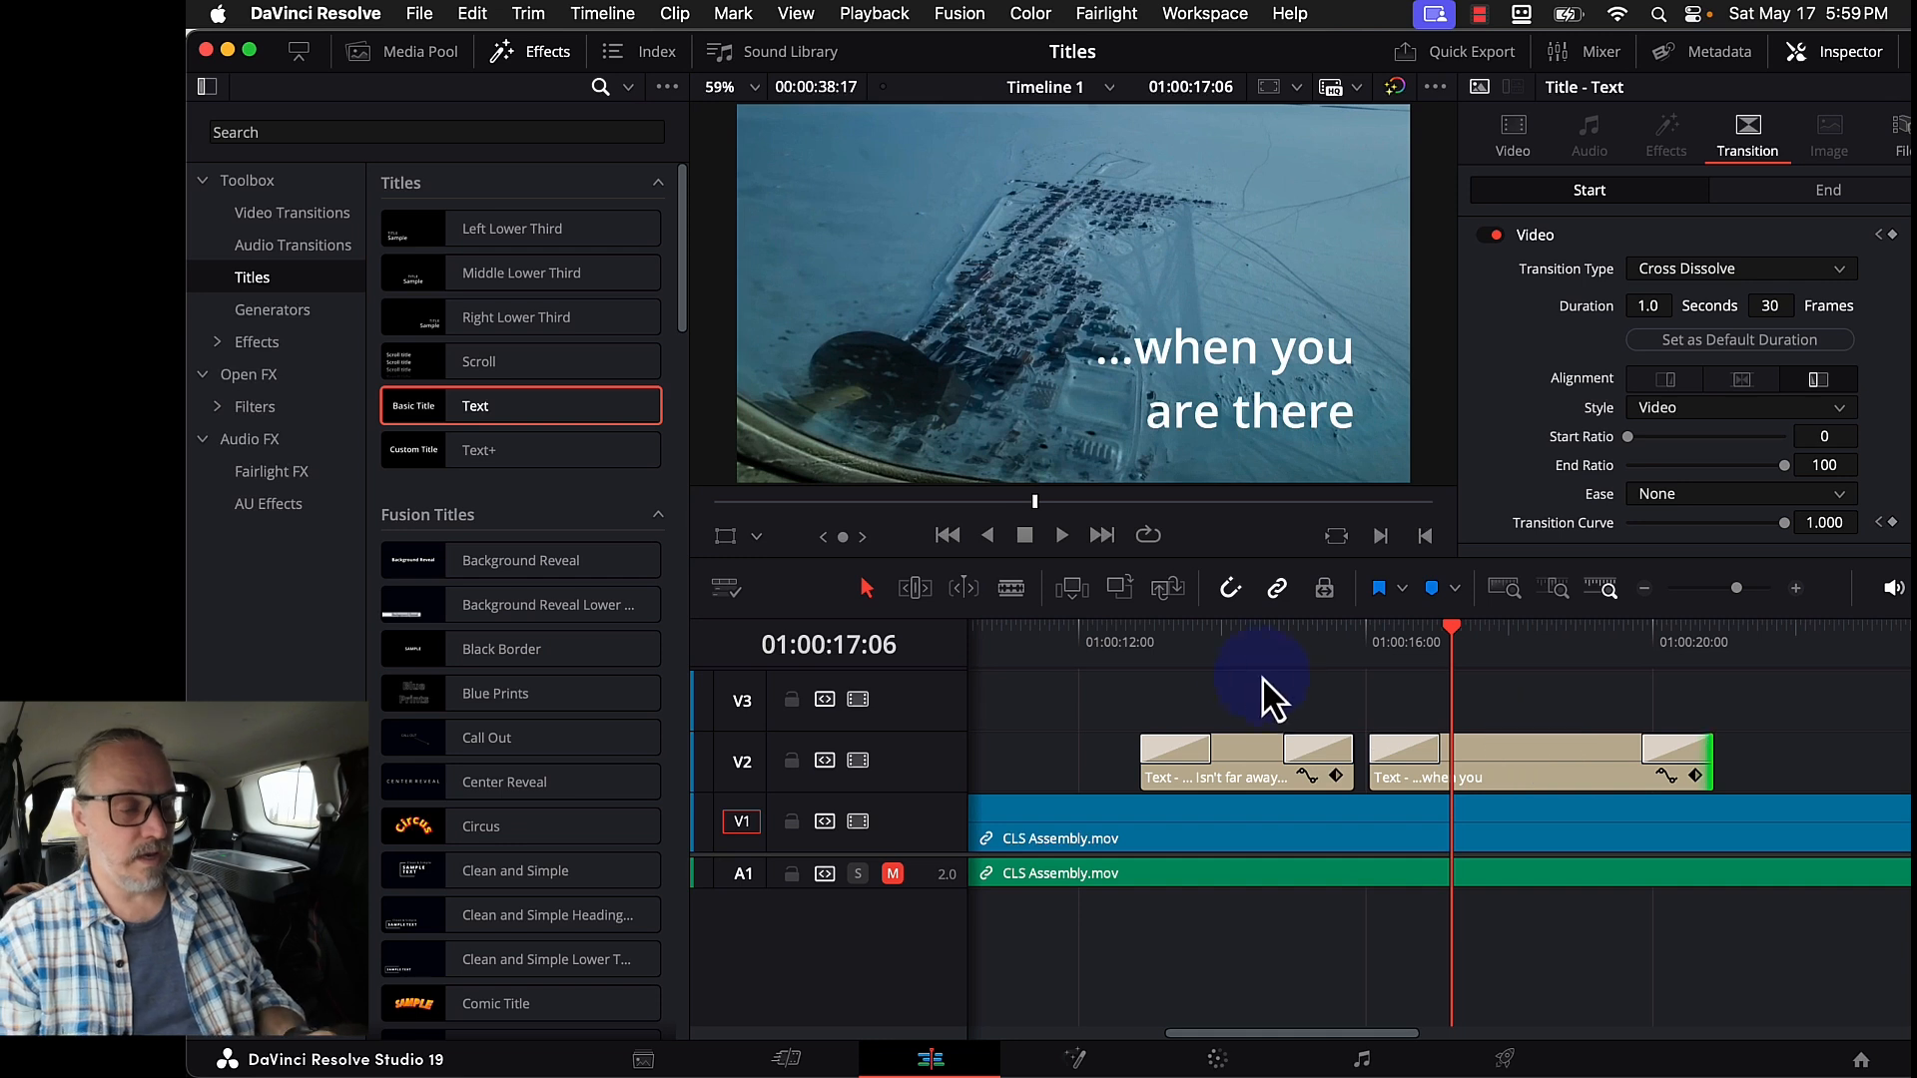
click(1210, 693)
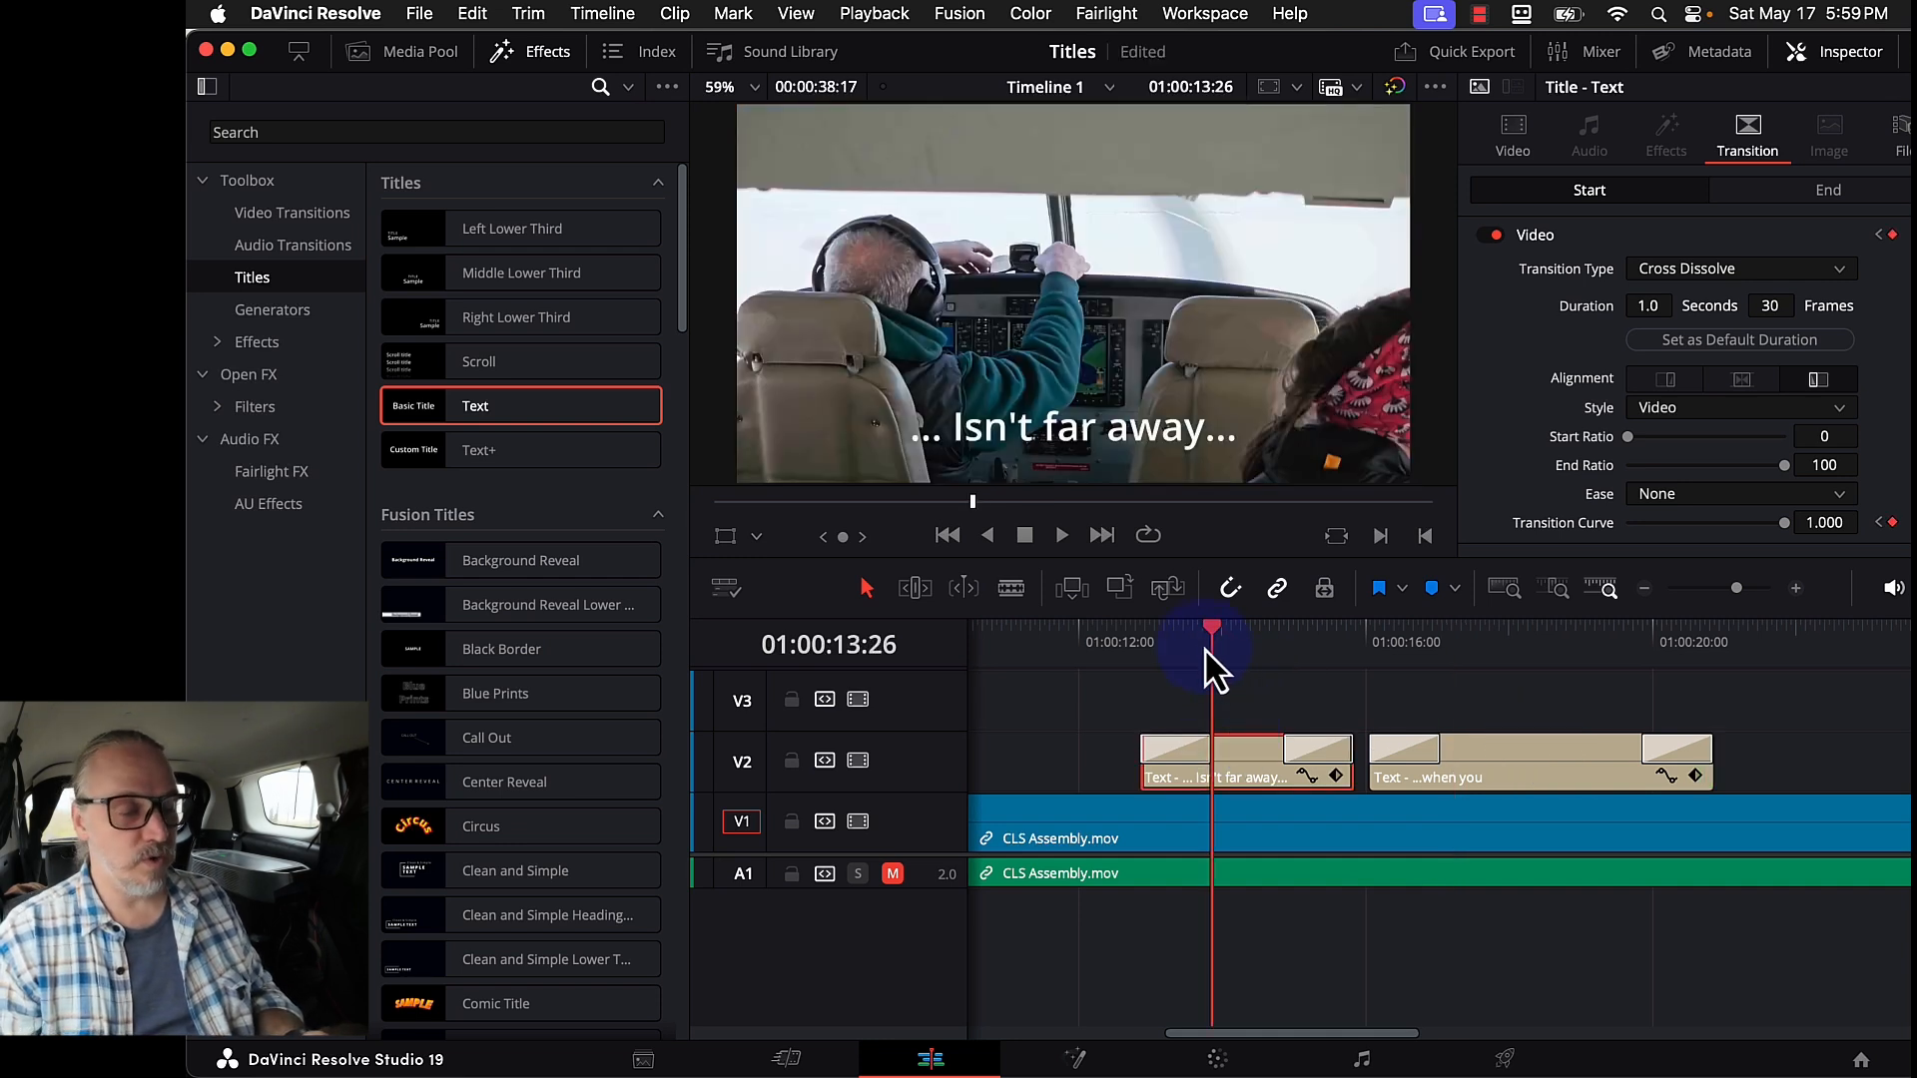
- Keyframe the '... Isn't far away...' title's zoom at 1.160 at the clip's start
drag(1211, 666, 1188, 663)
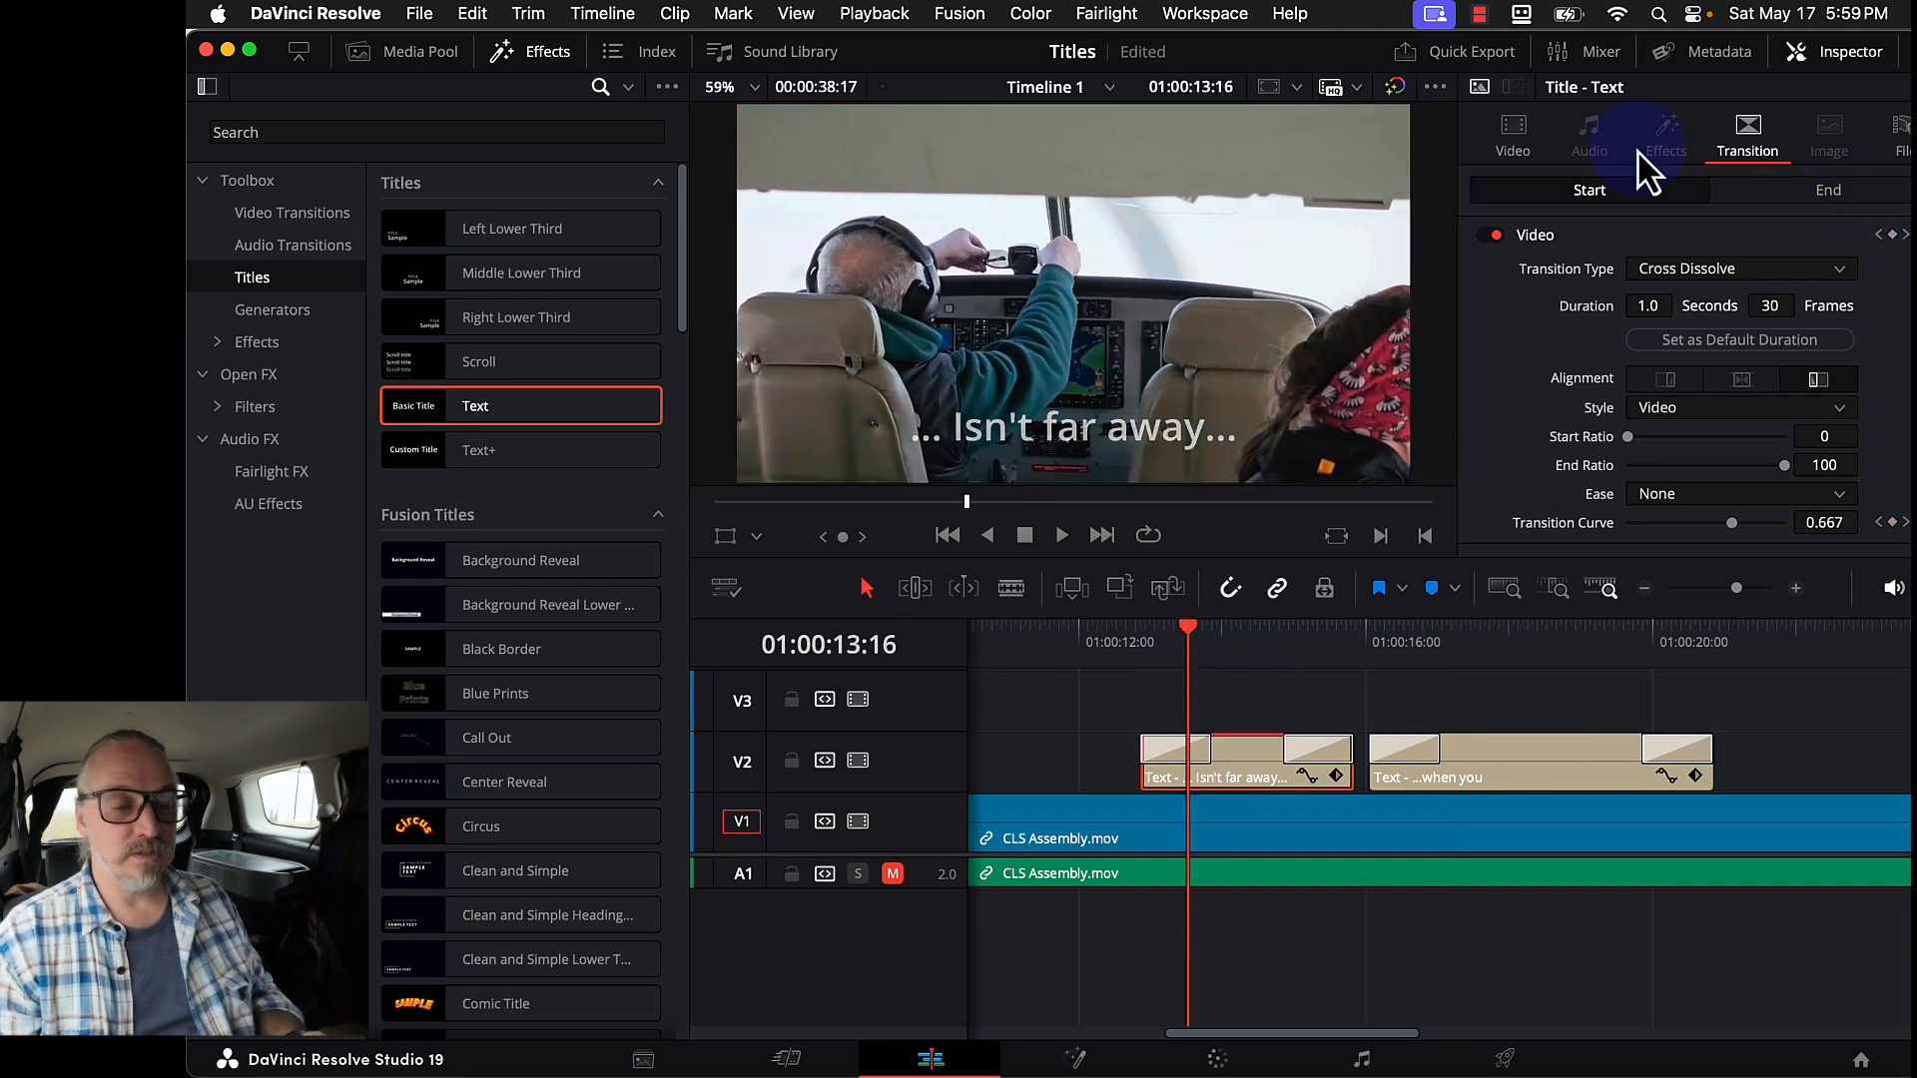
click(1510, 142)
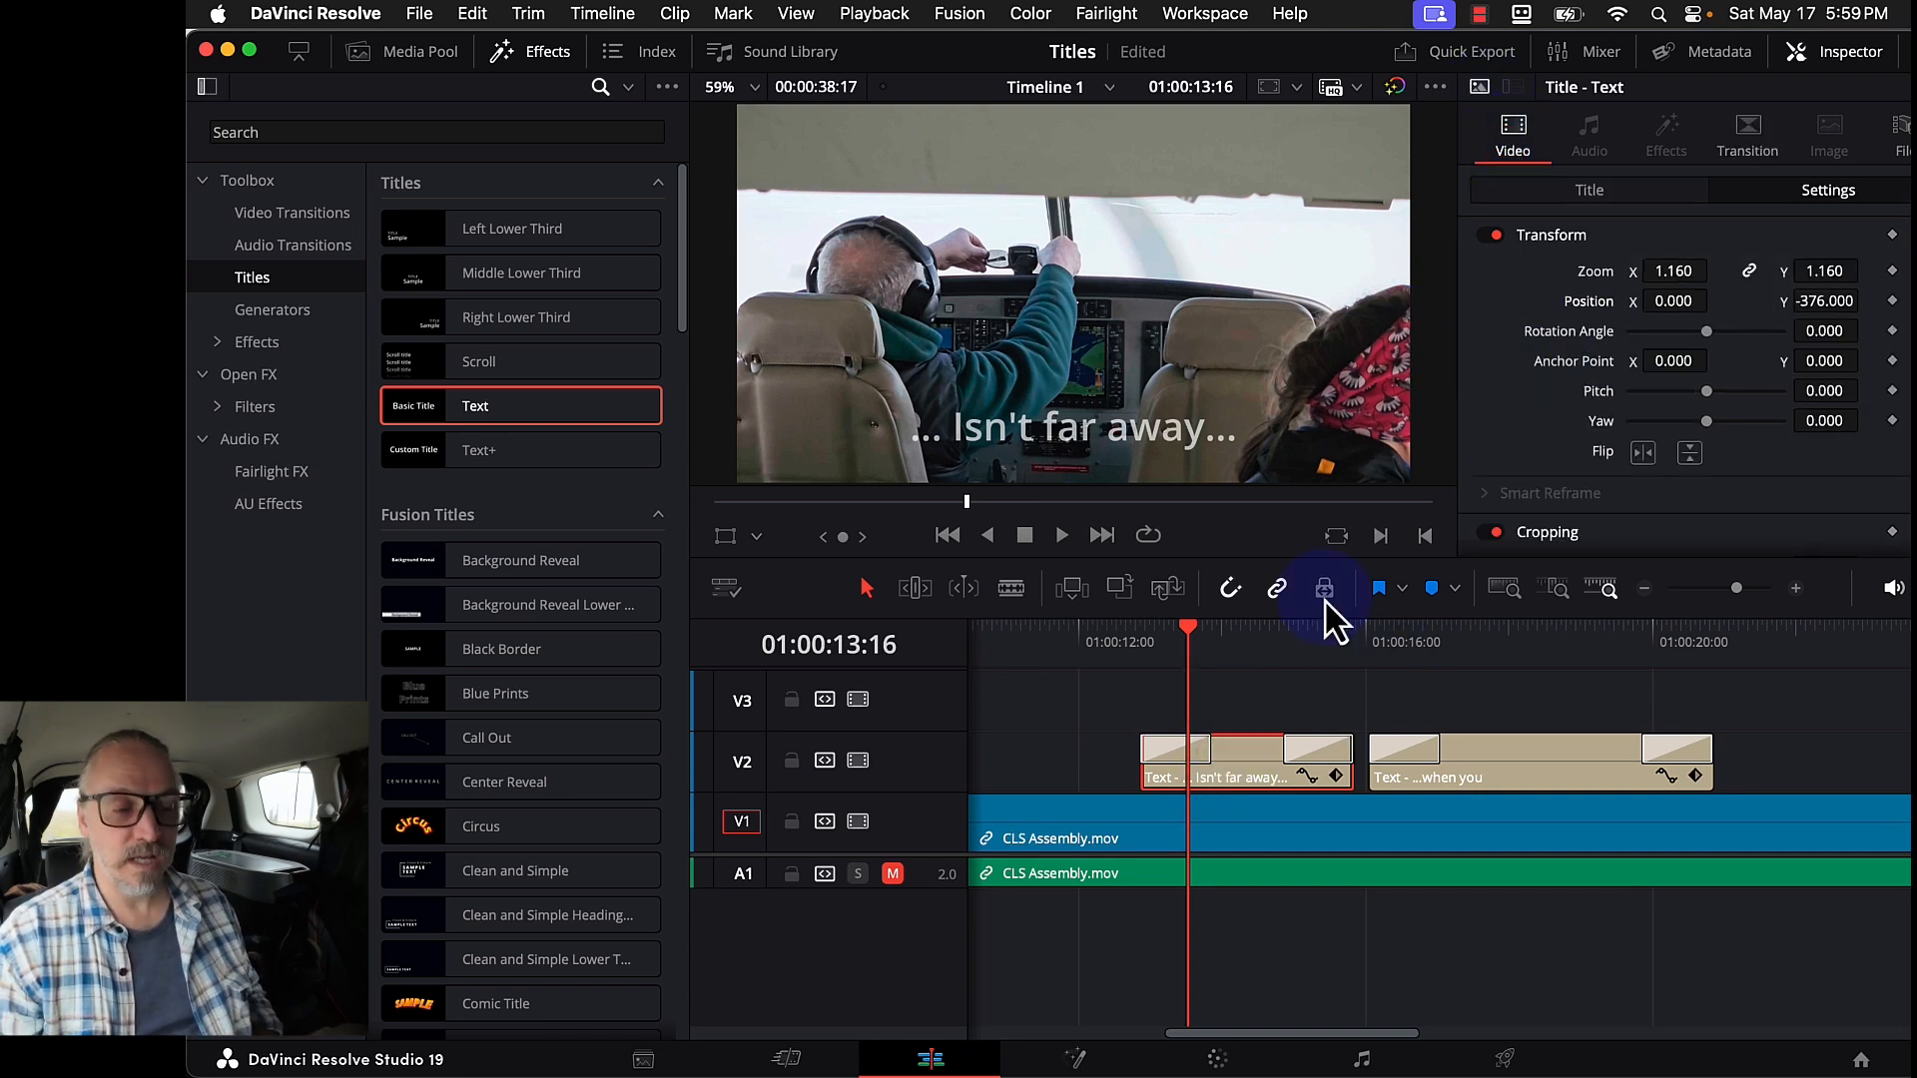
click(1891, 270)
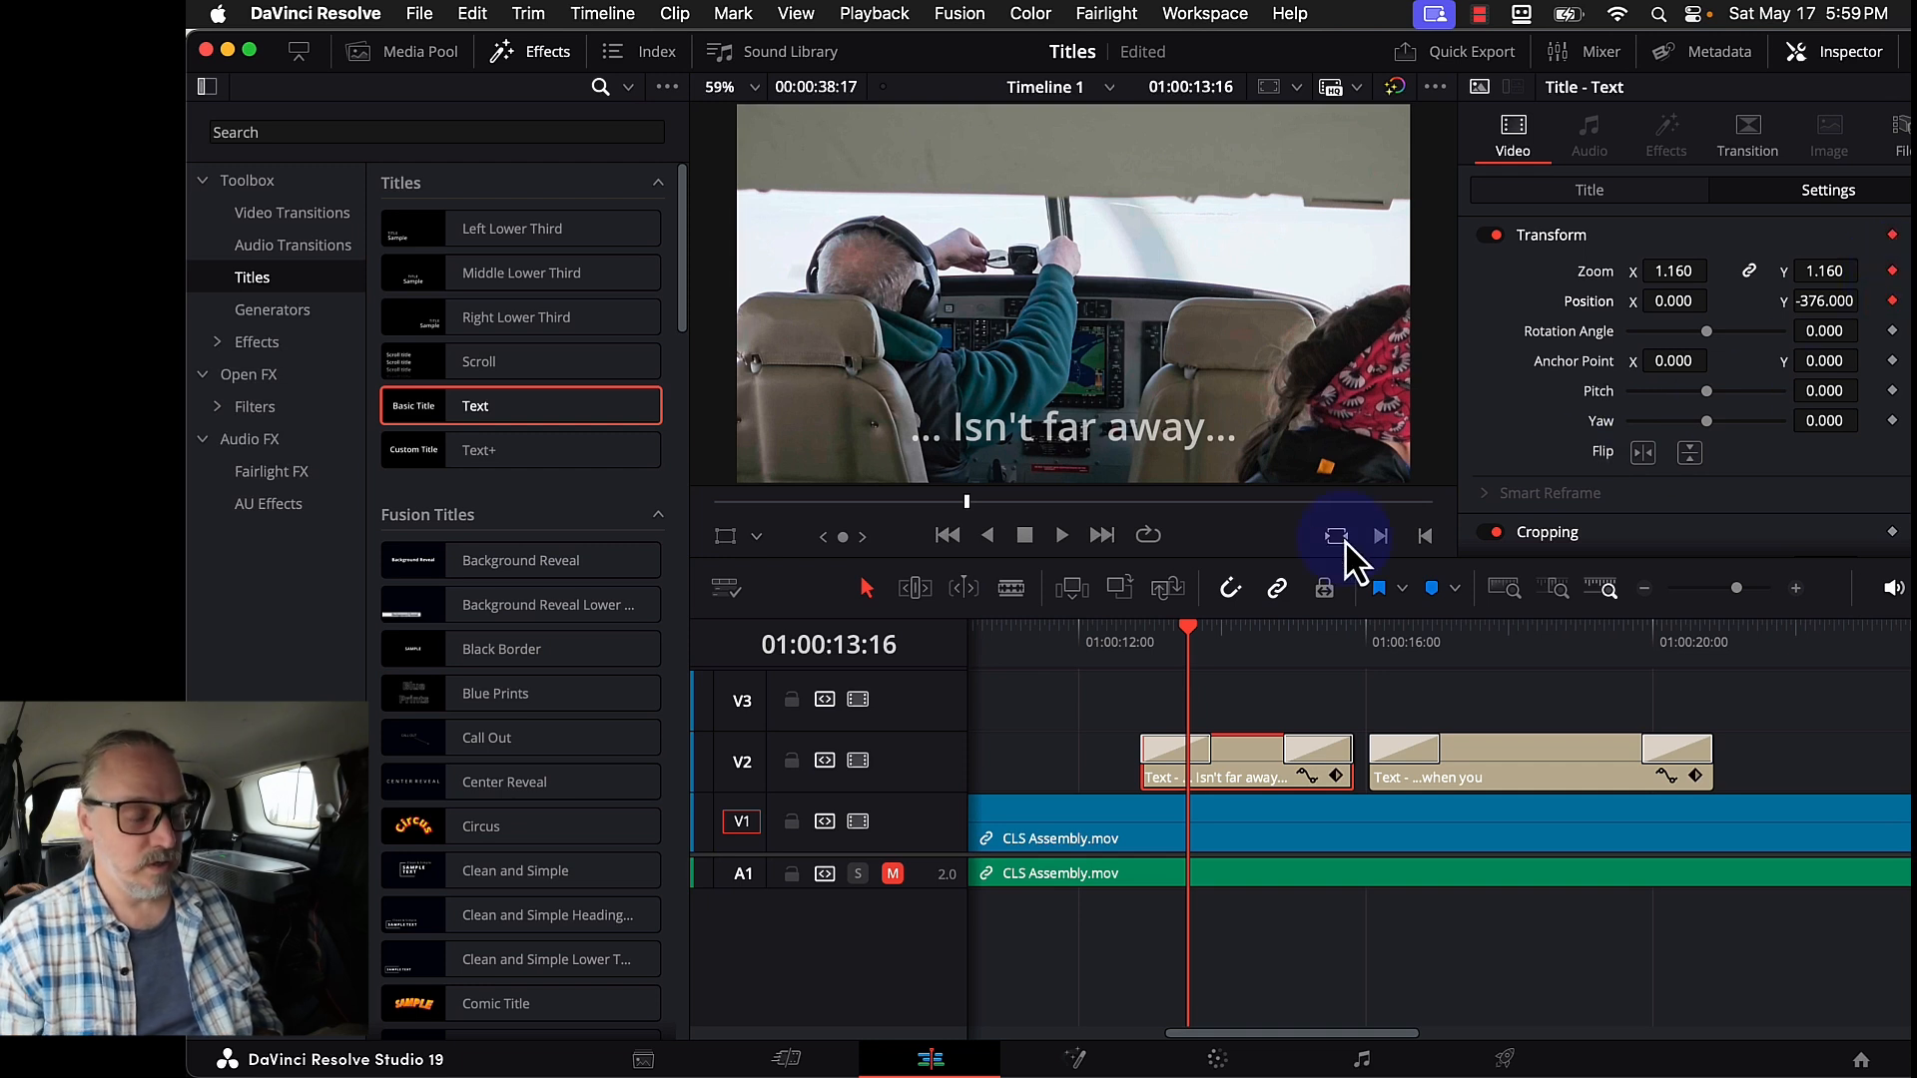
click(1340, 776)
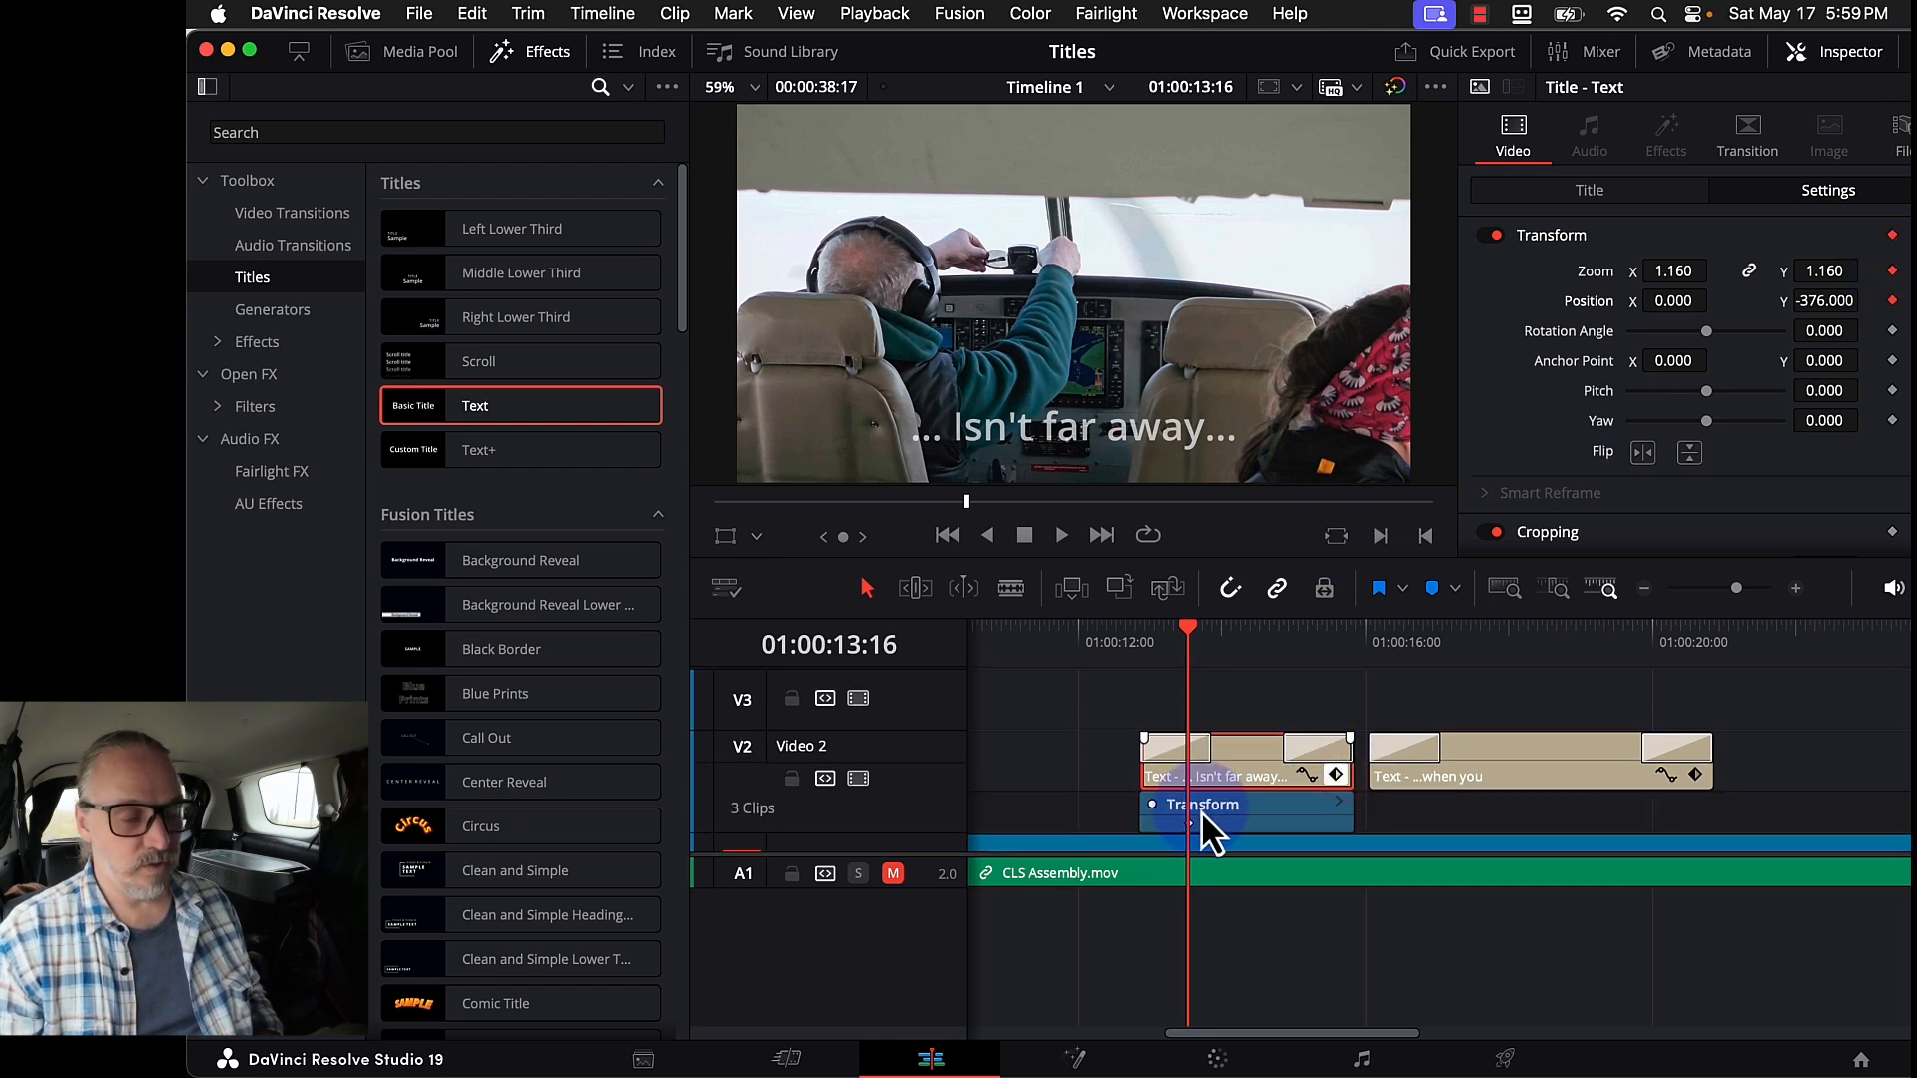
drag(1189, 824, 1098, 821)
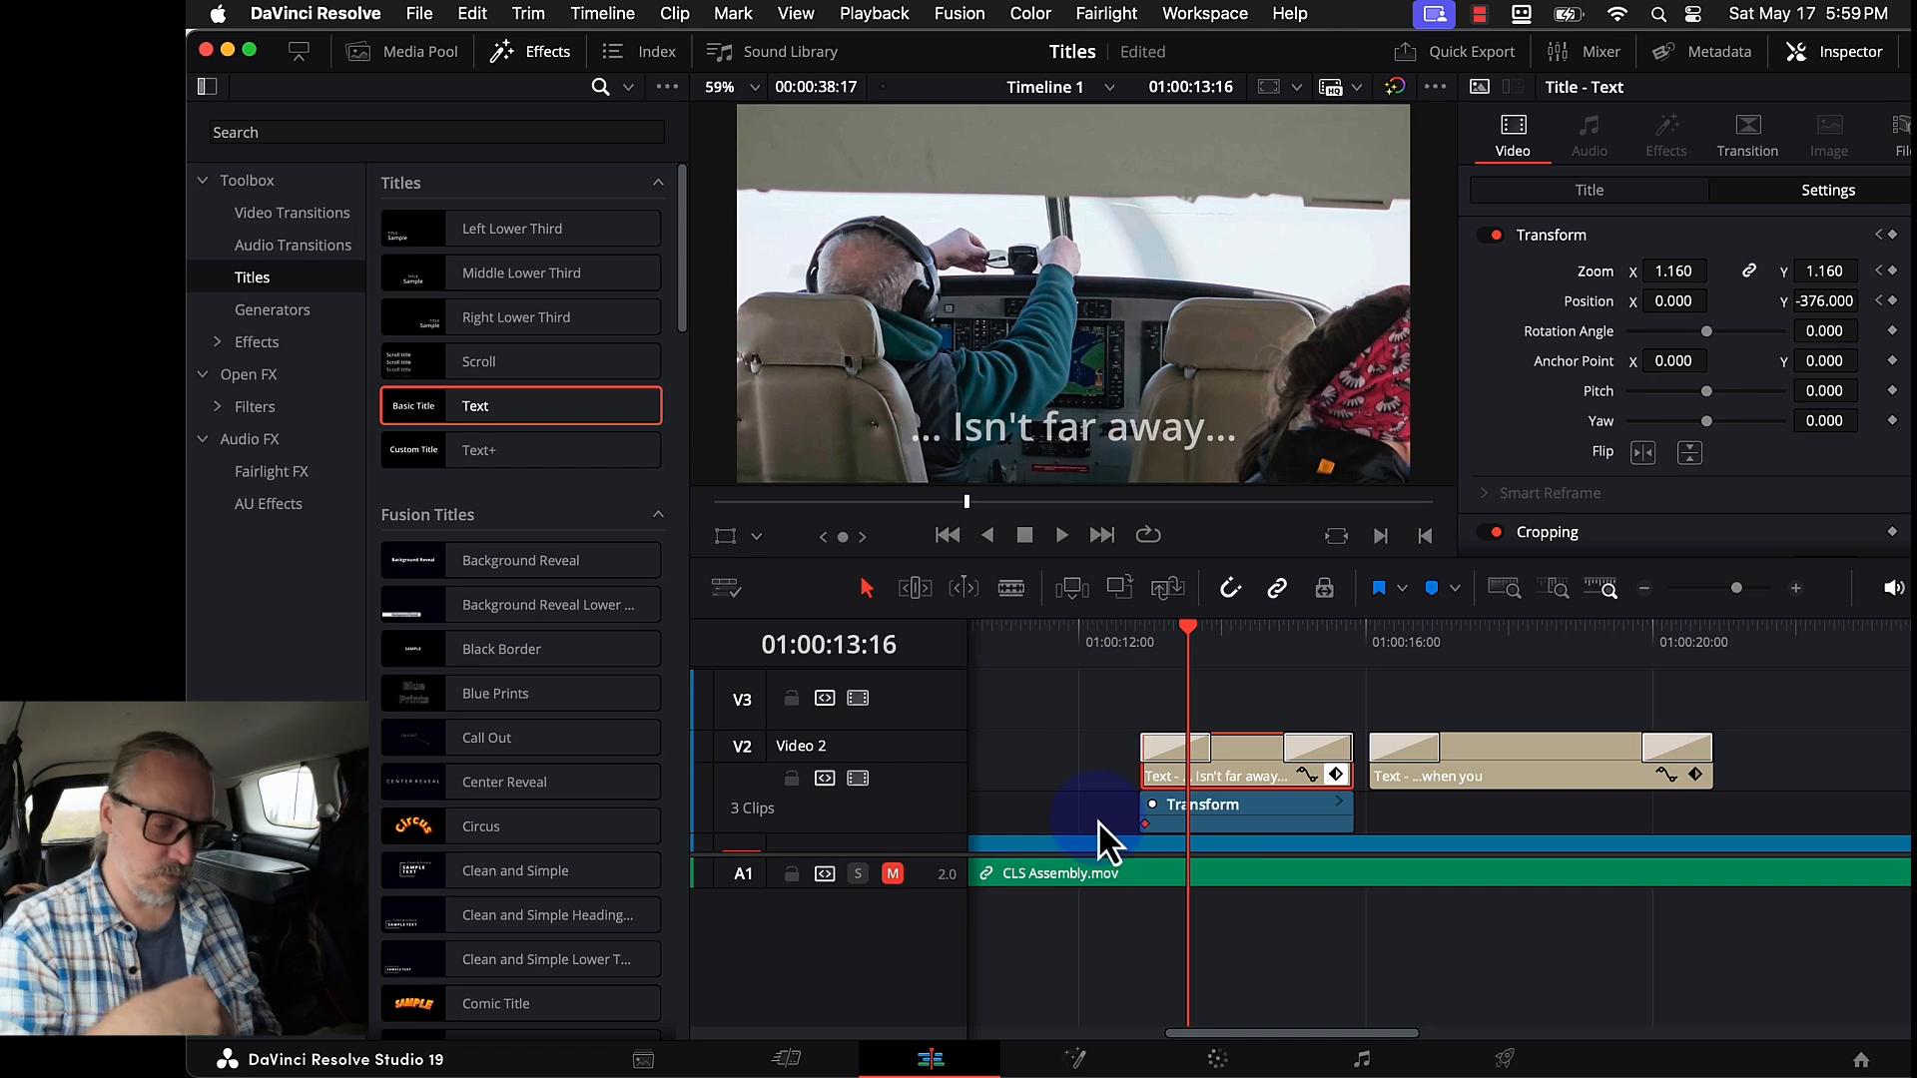
- Add a zoom 1.300 keyframe at the title's end and play back the growth
drag(1284, 631, 1289, 649)
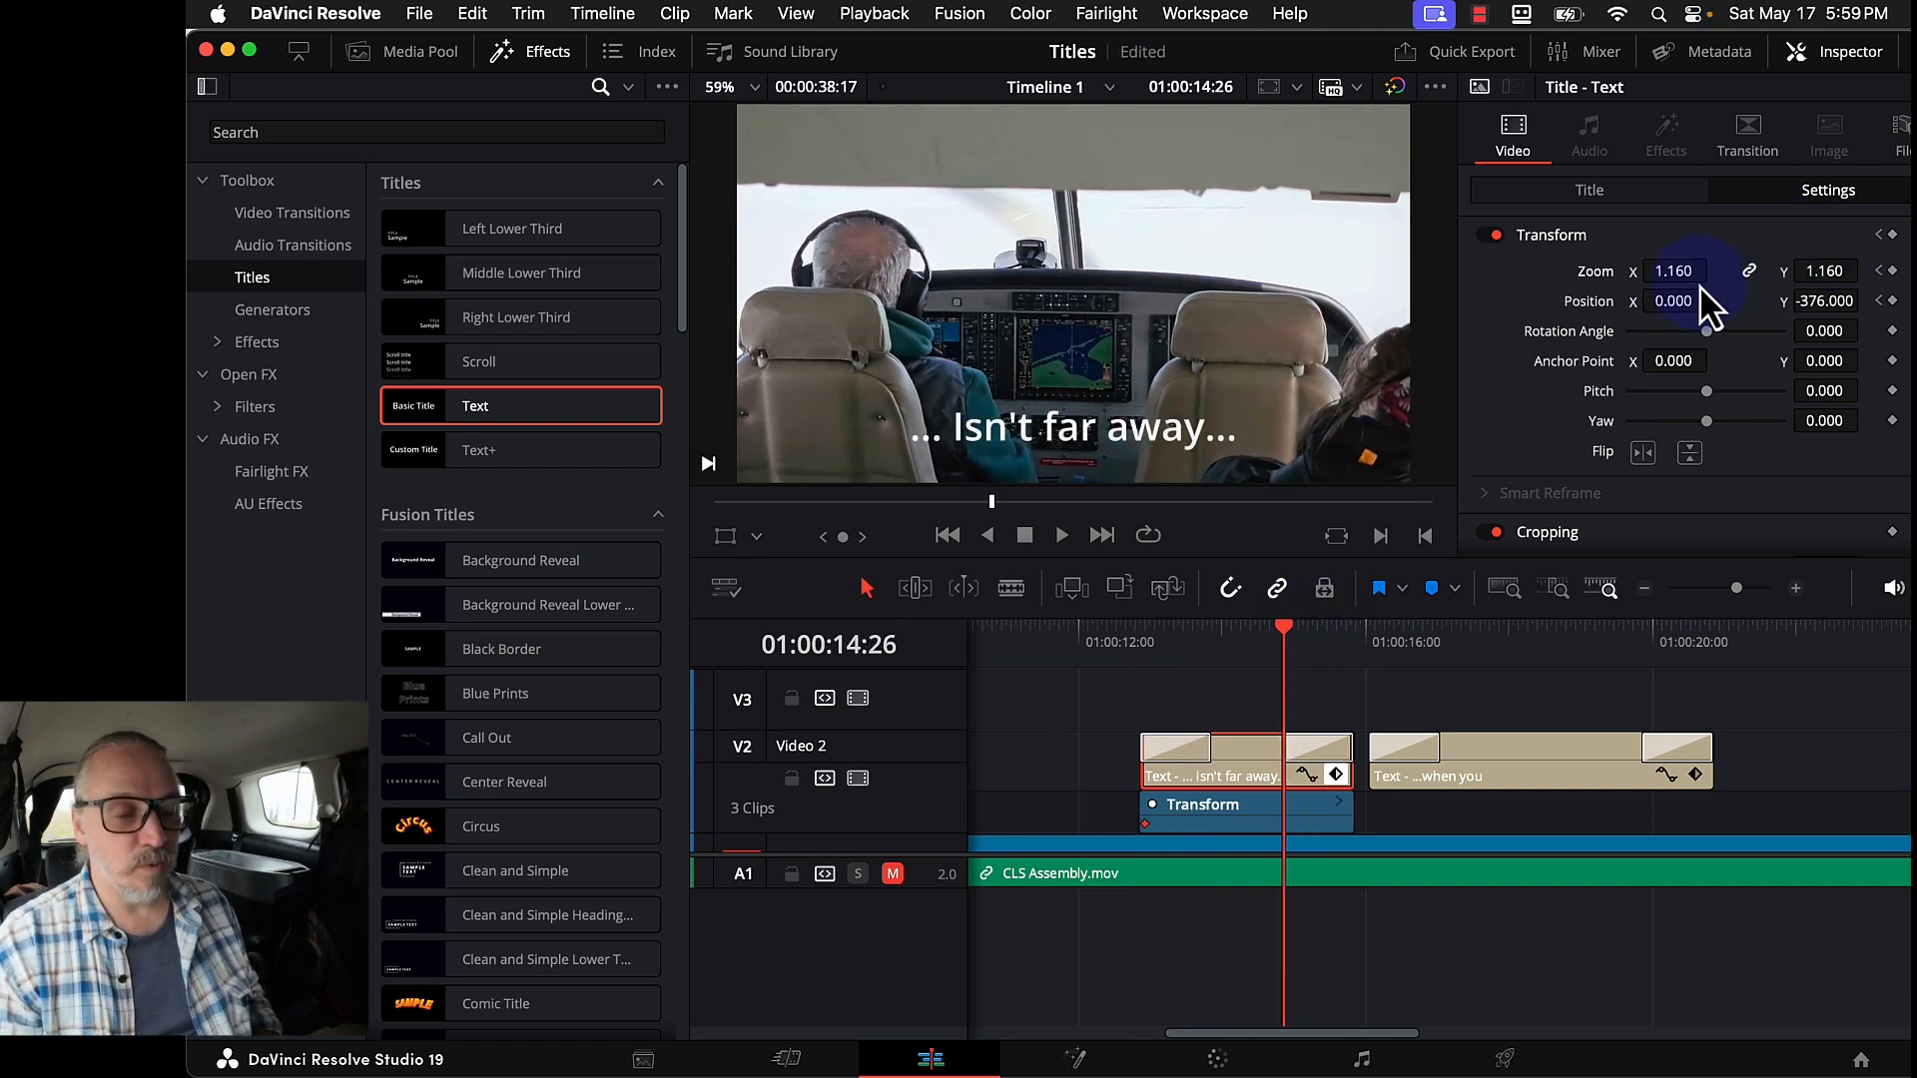
drag(1690, 271, 1726, 270)
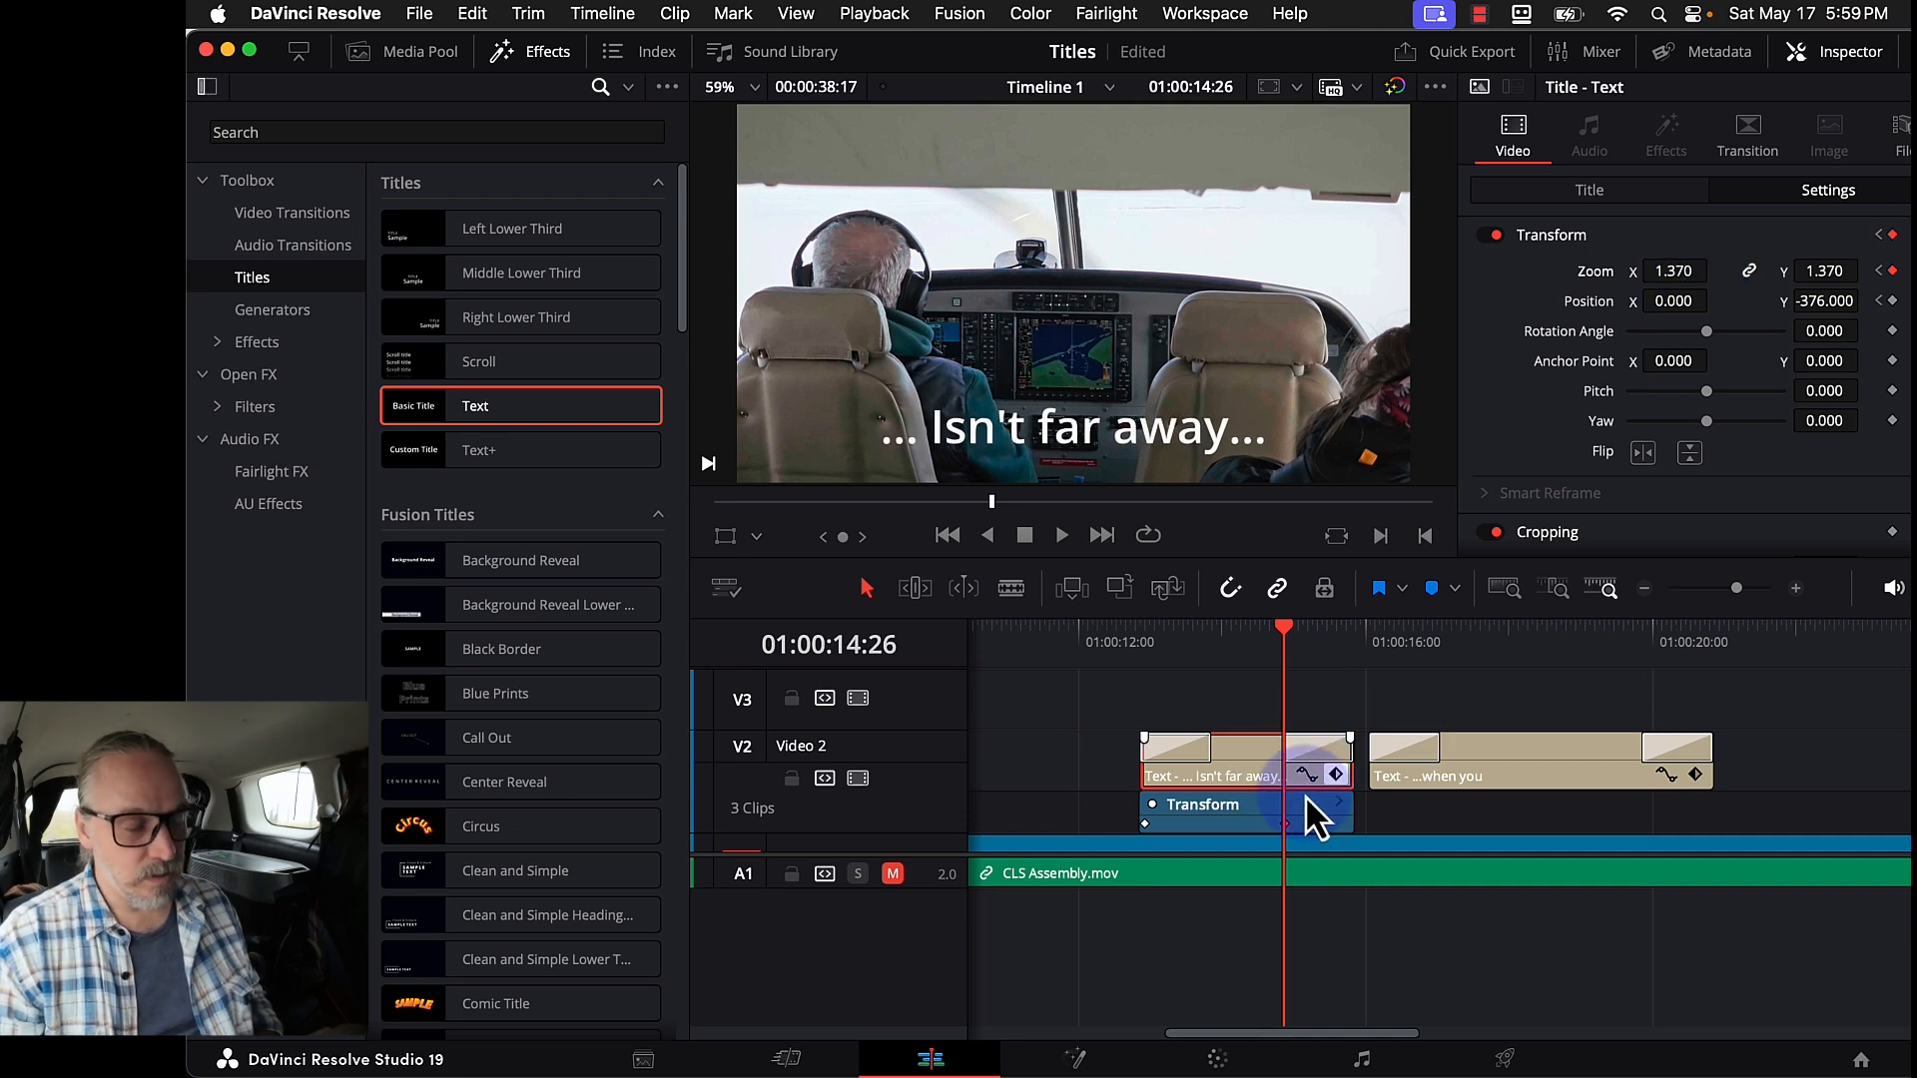
drag(1284, 824, 1442, 867)
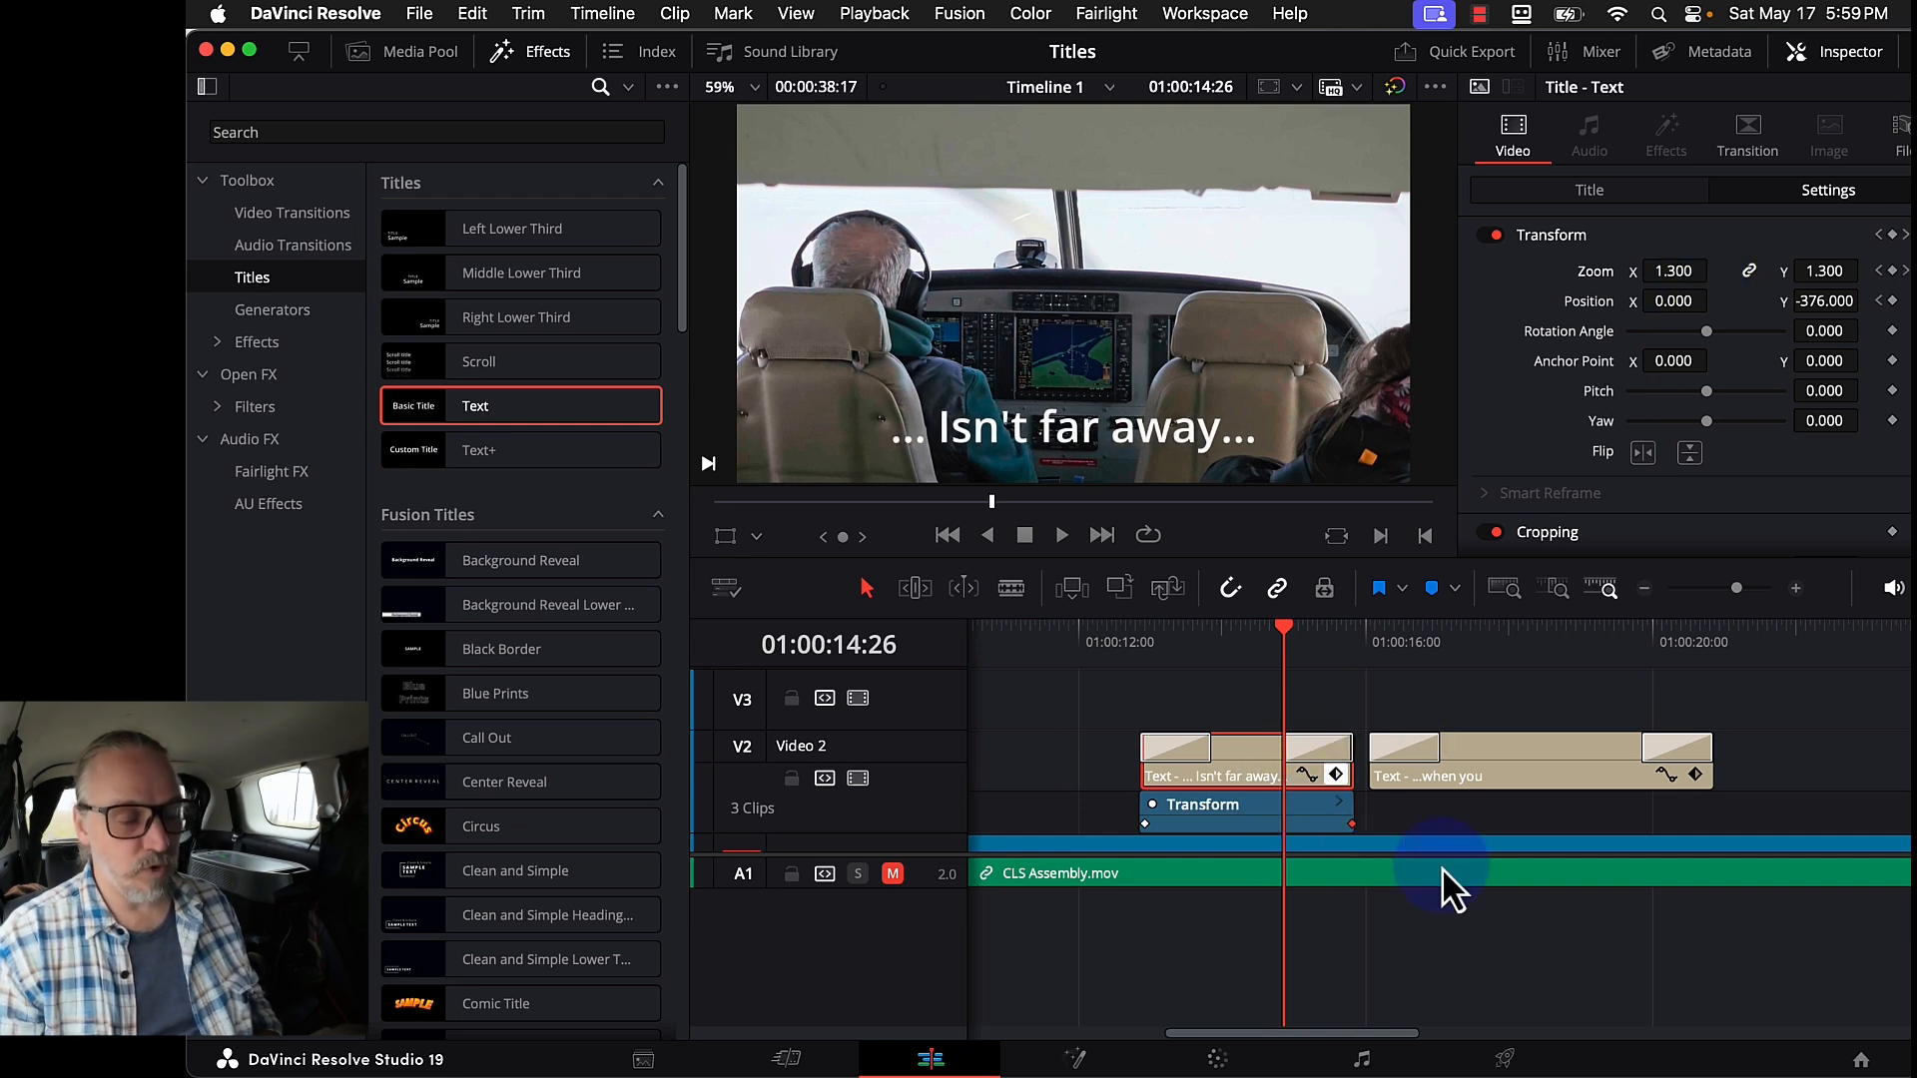
click(1098, 642)
key(space)
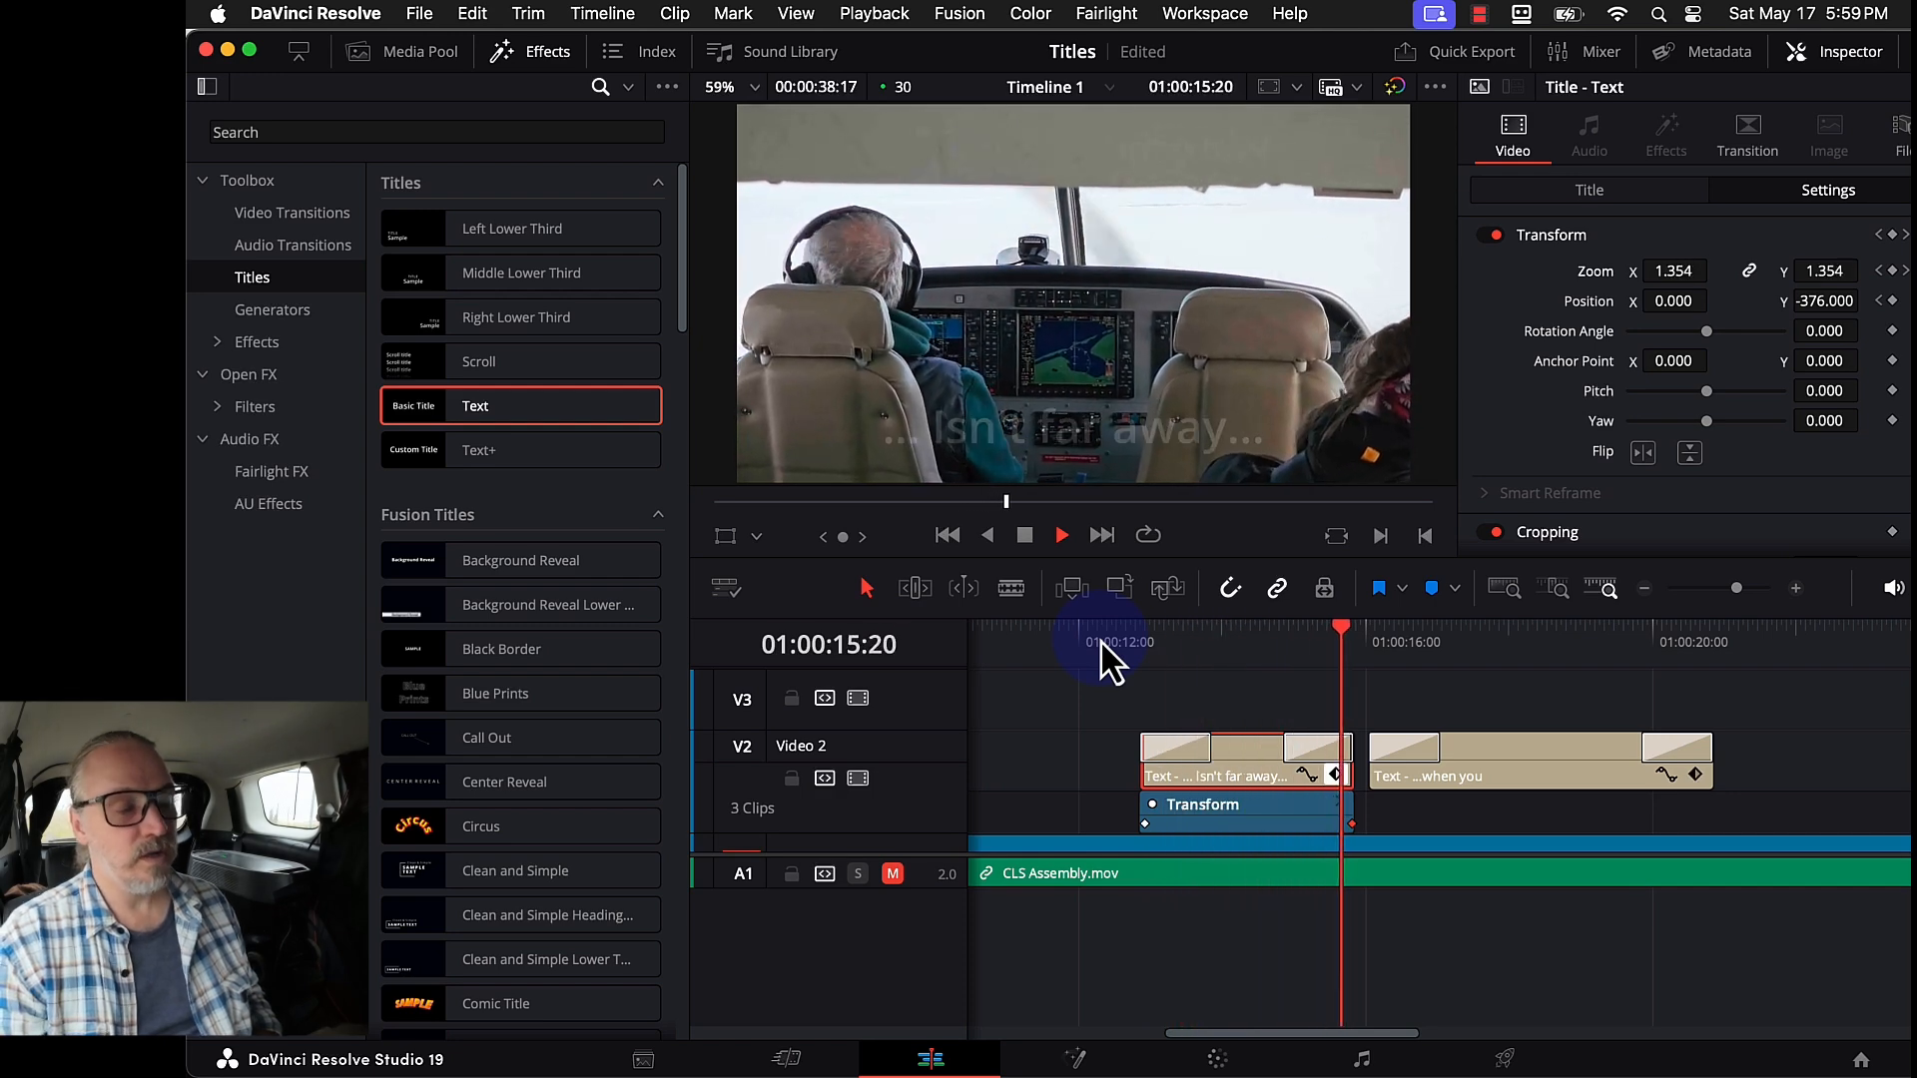
click(1489, 775)
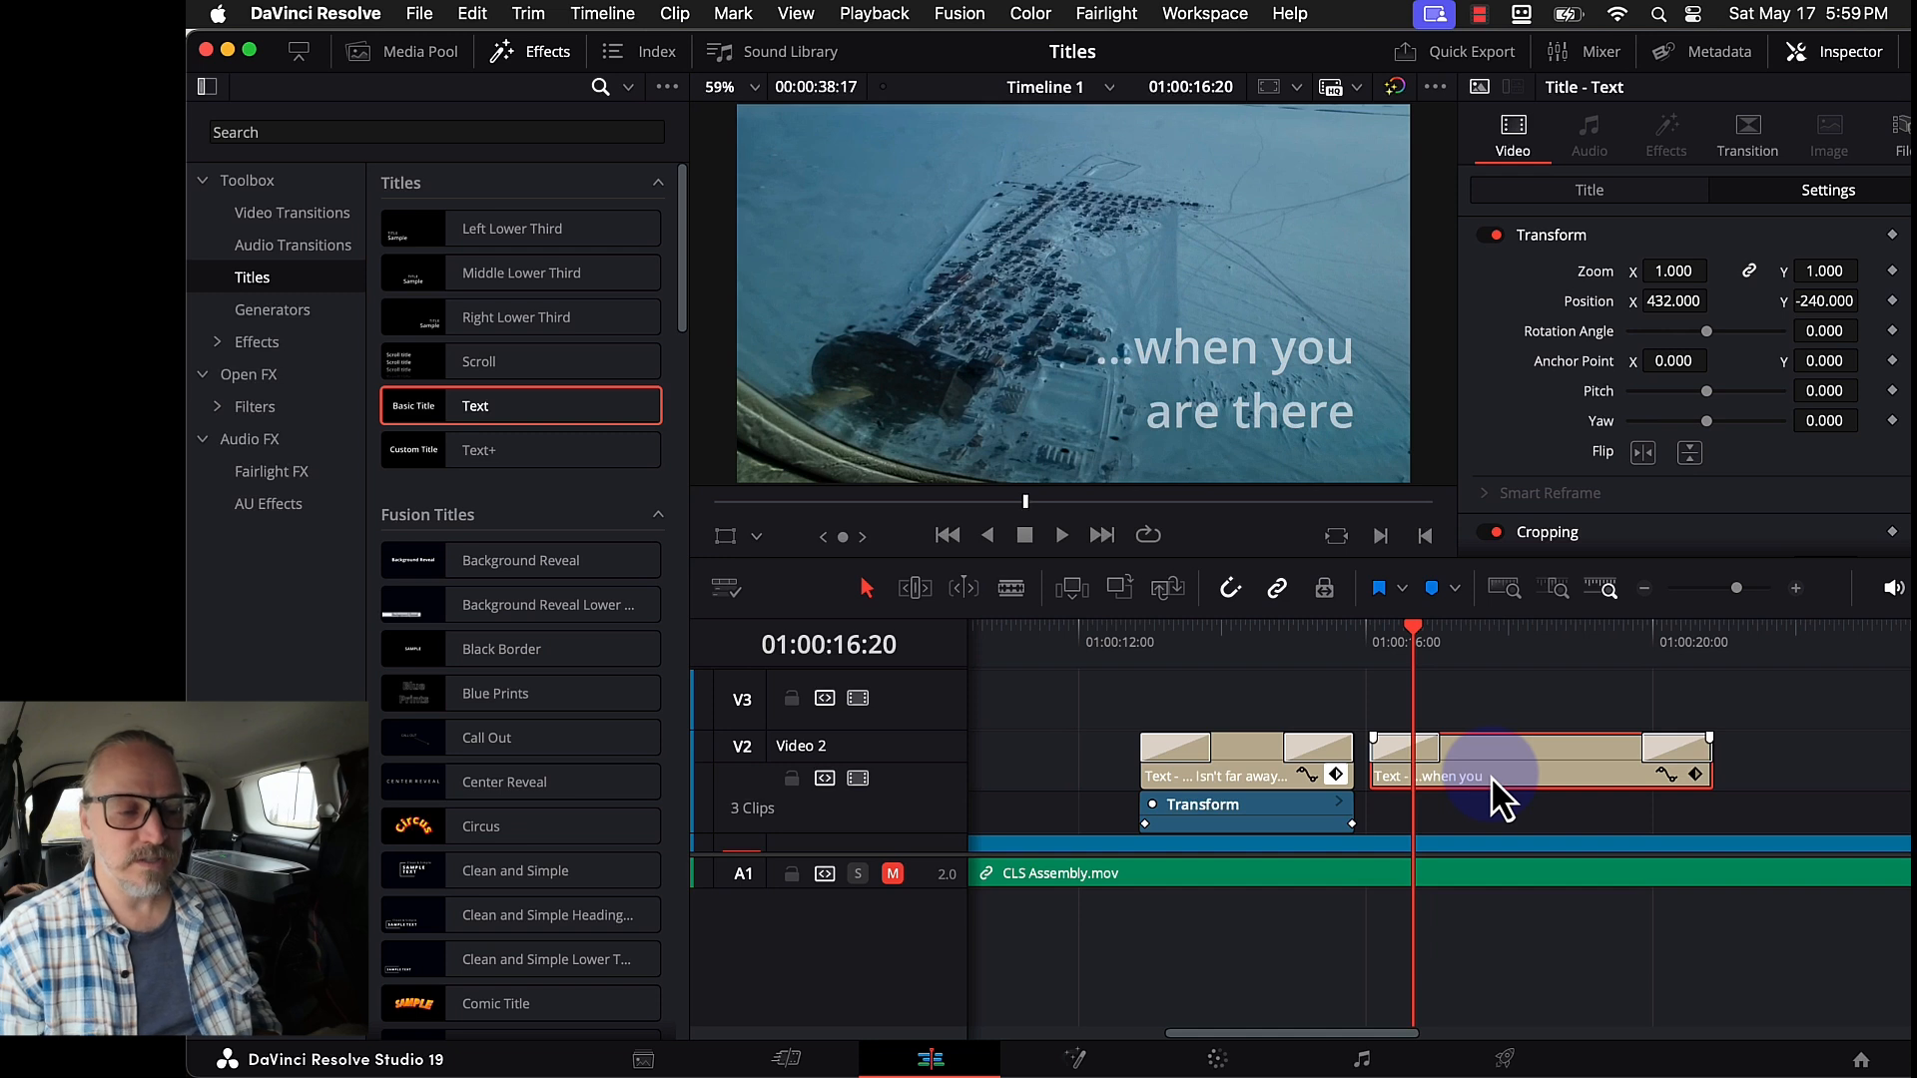
- Set the second title's zoom to 1.230 and keyframe zoom and position at its start
click(1827, 271)
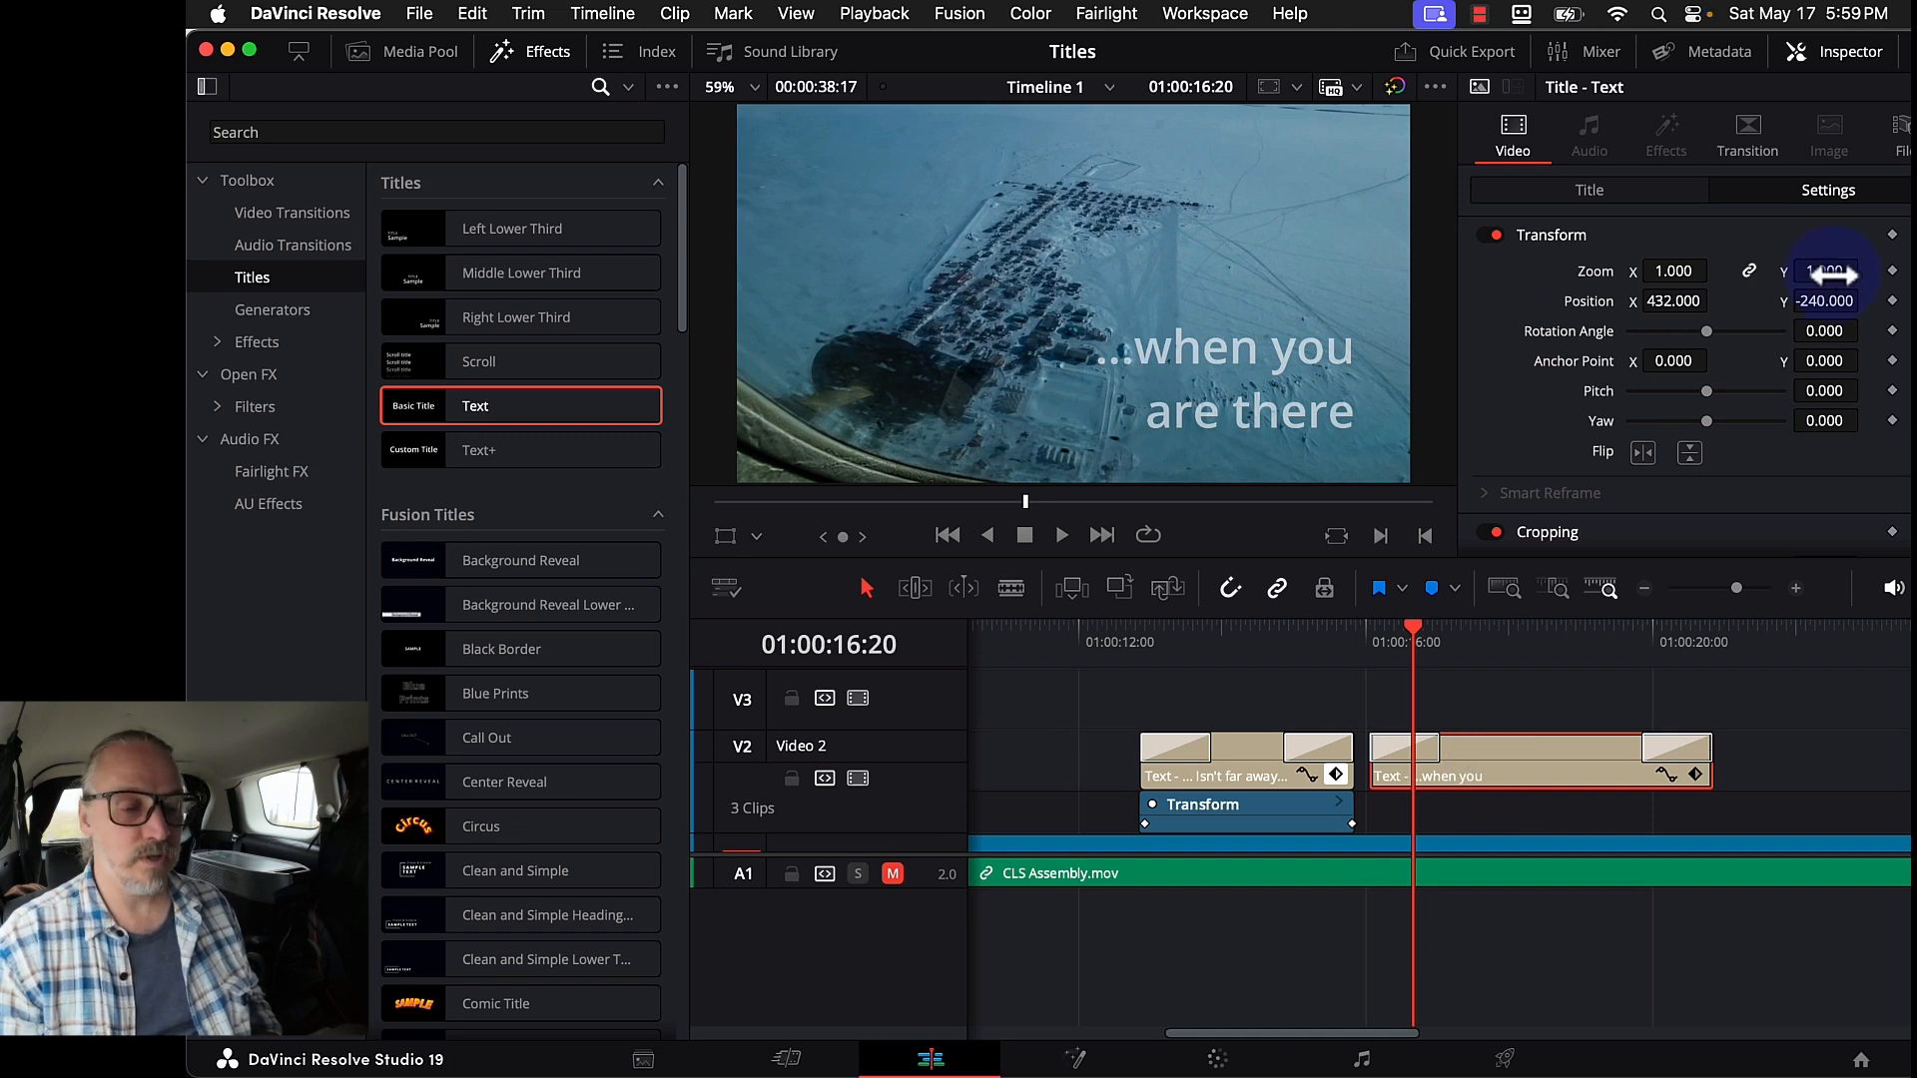
drag(1825, 274, 1825, 275)
click(1891, 270)
click(1892, 300)
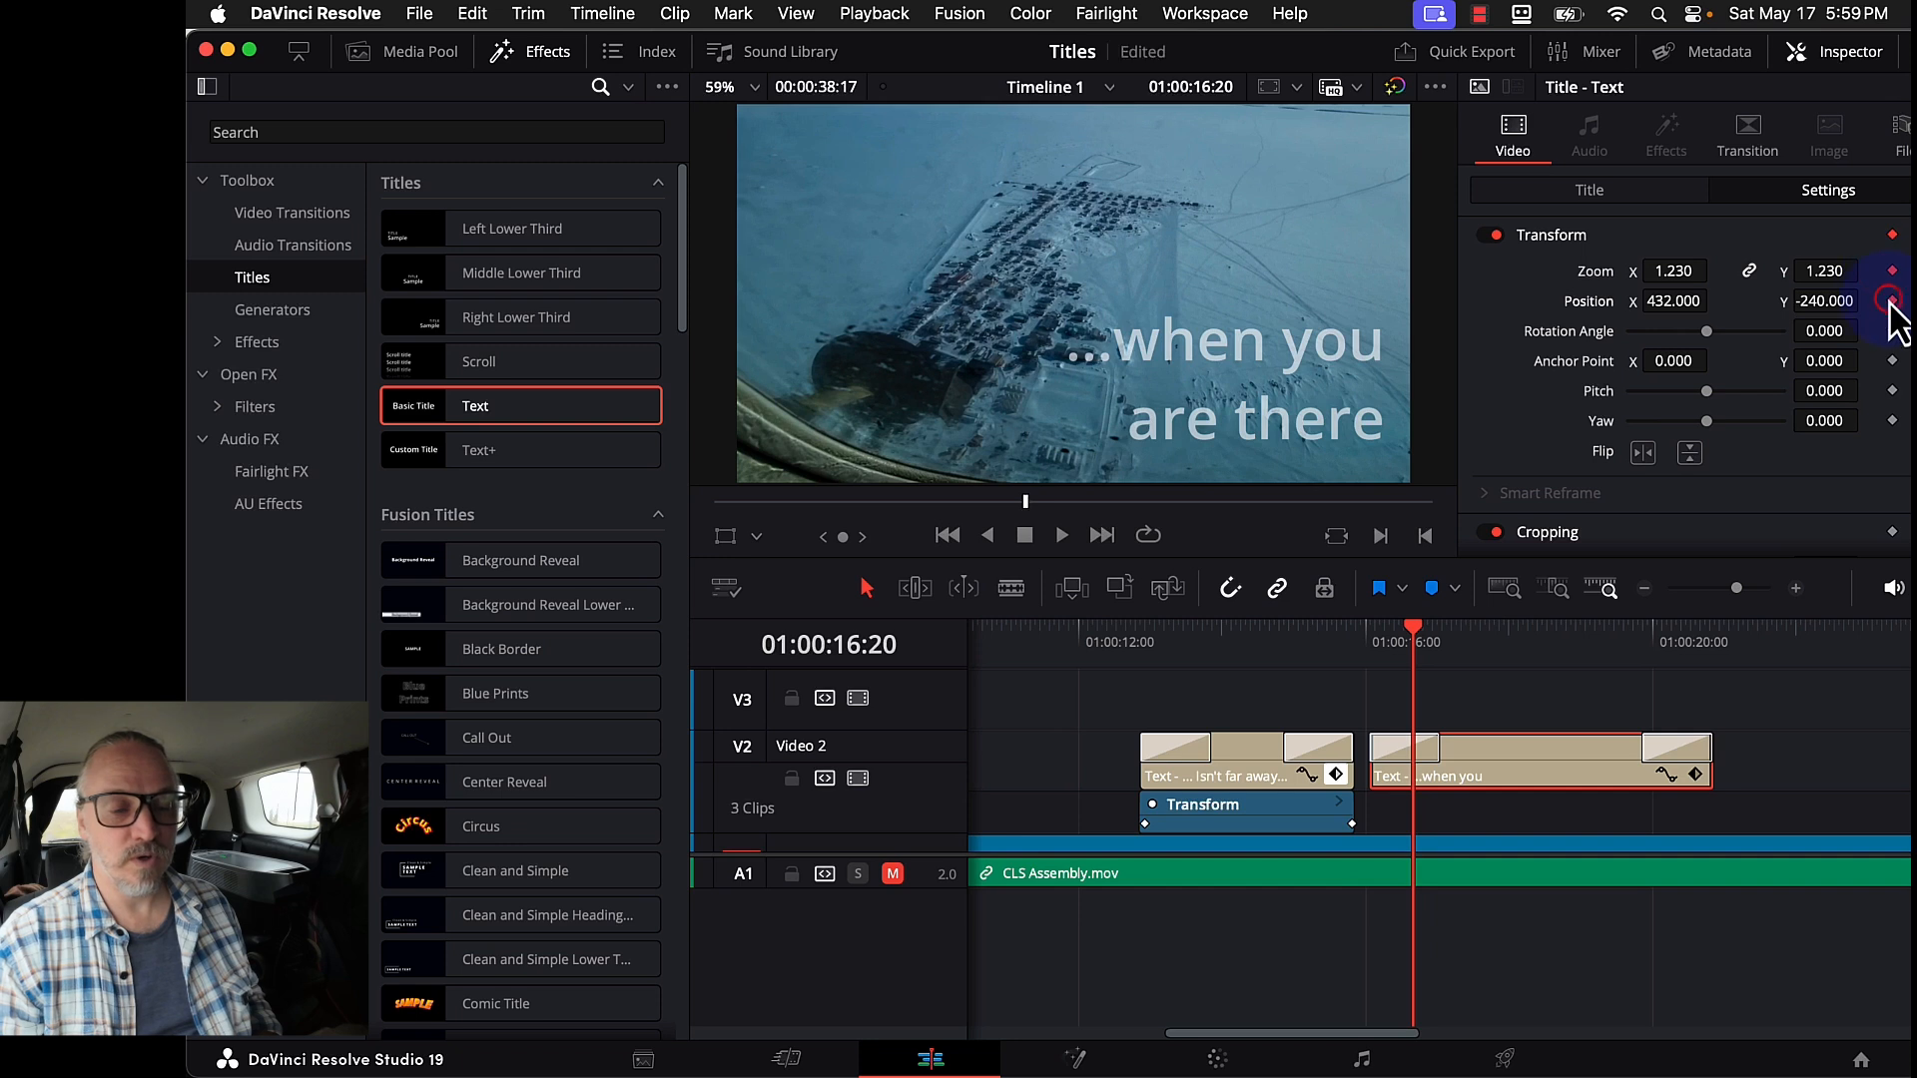
click(1695, 774)
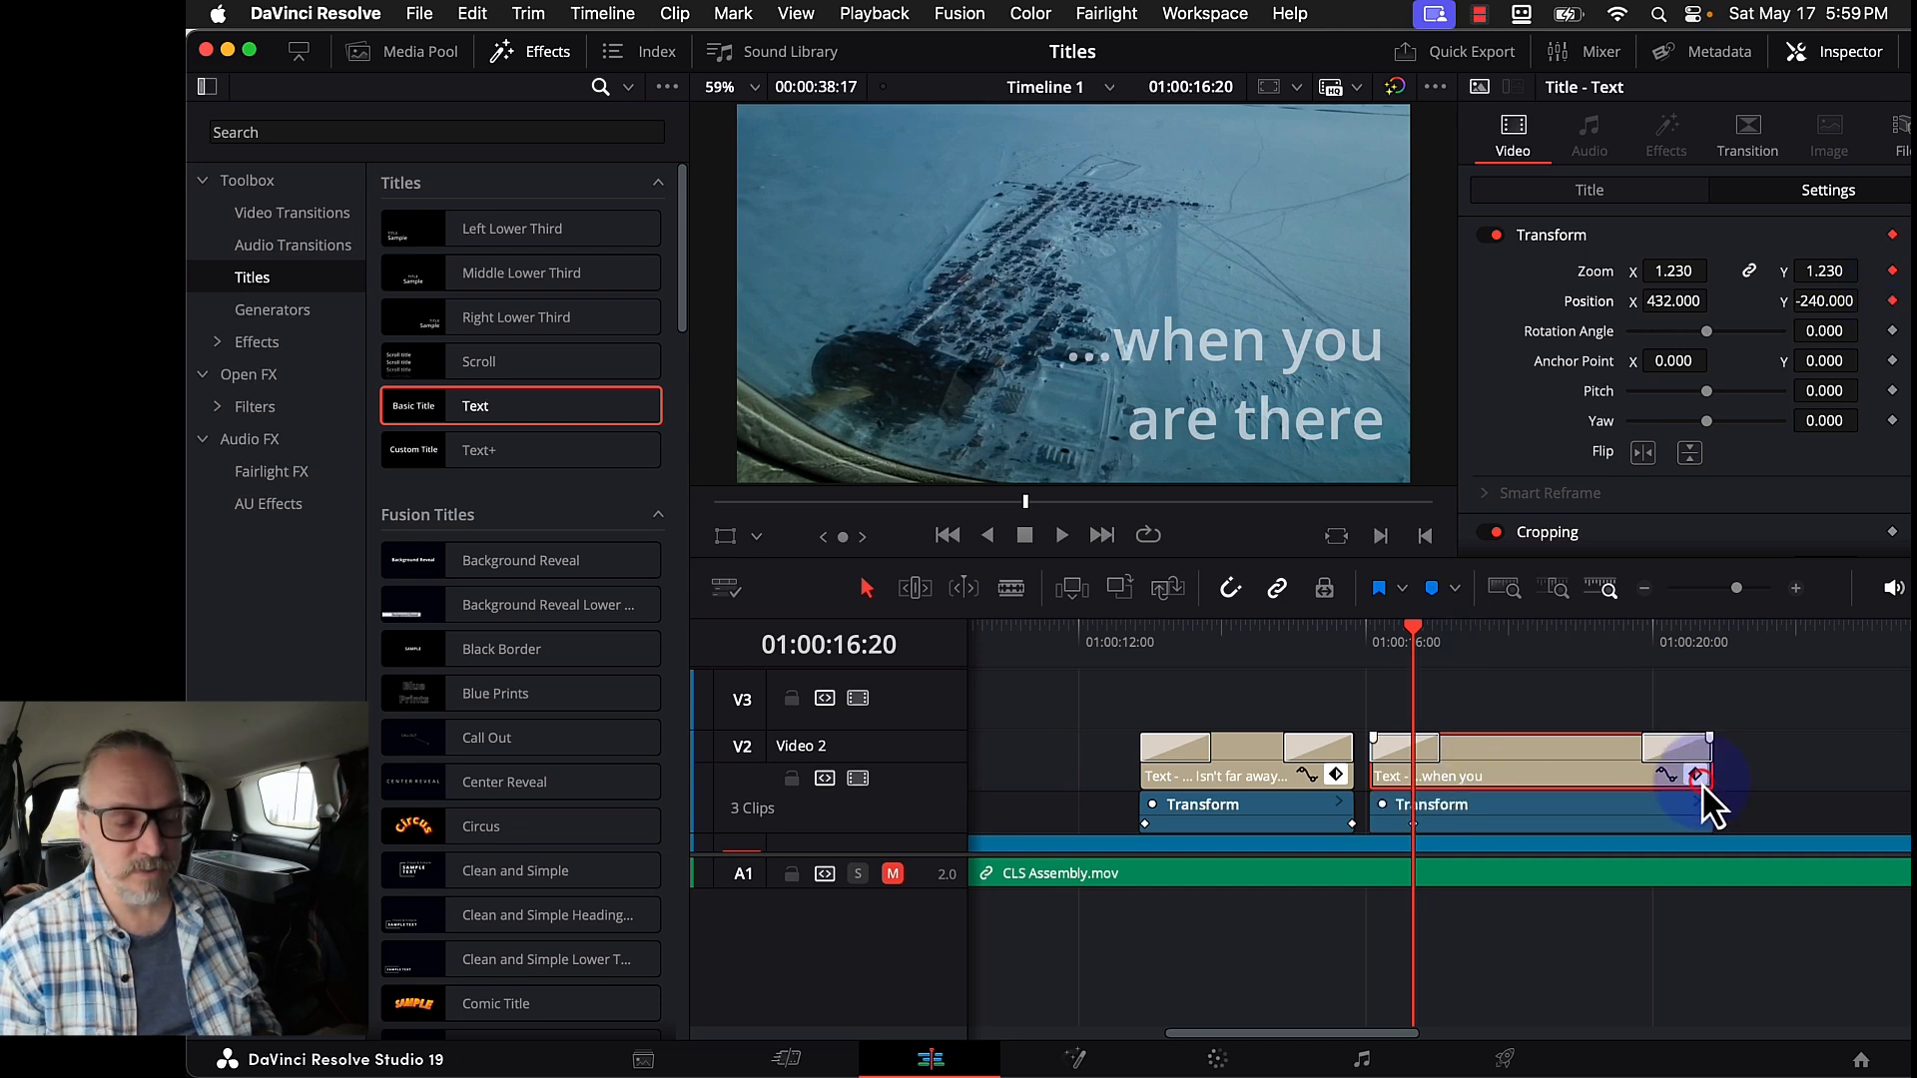
drag(1413, 828, 1292, 847)
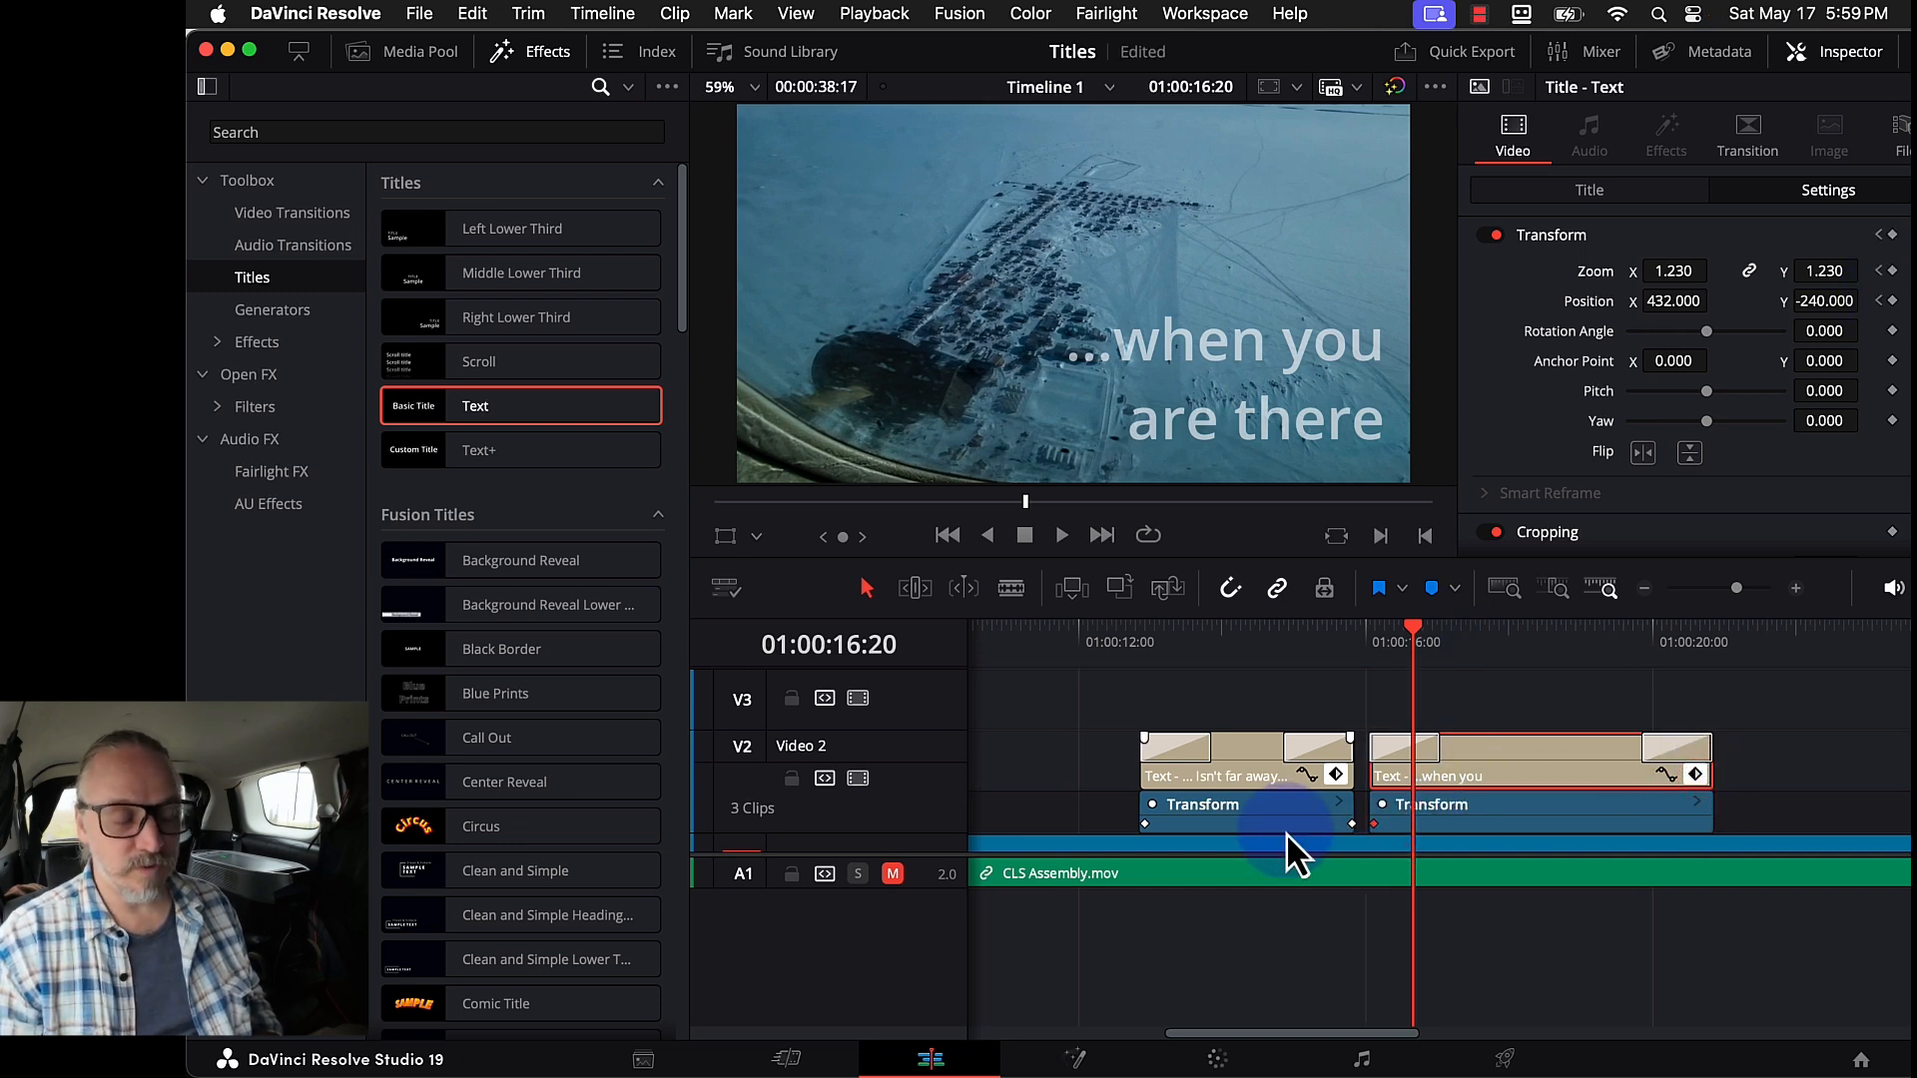
- Add a zoom 0.870 keyframe at the clip's end and play the titles back
click(1583, 638)
click(1615, 644)
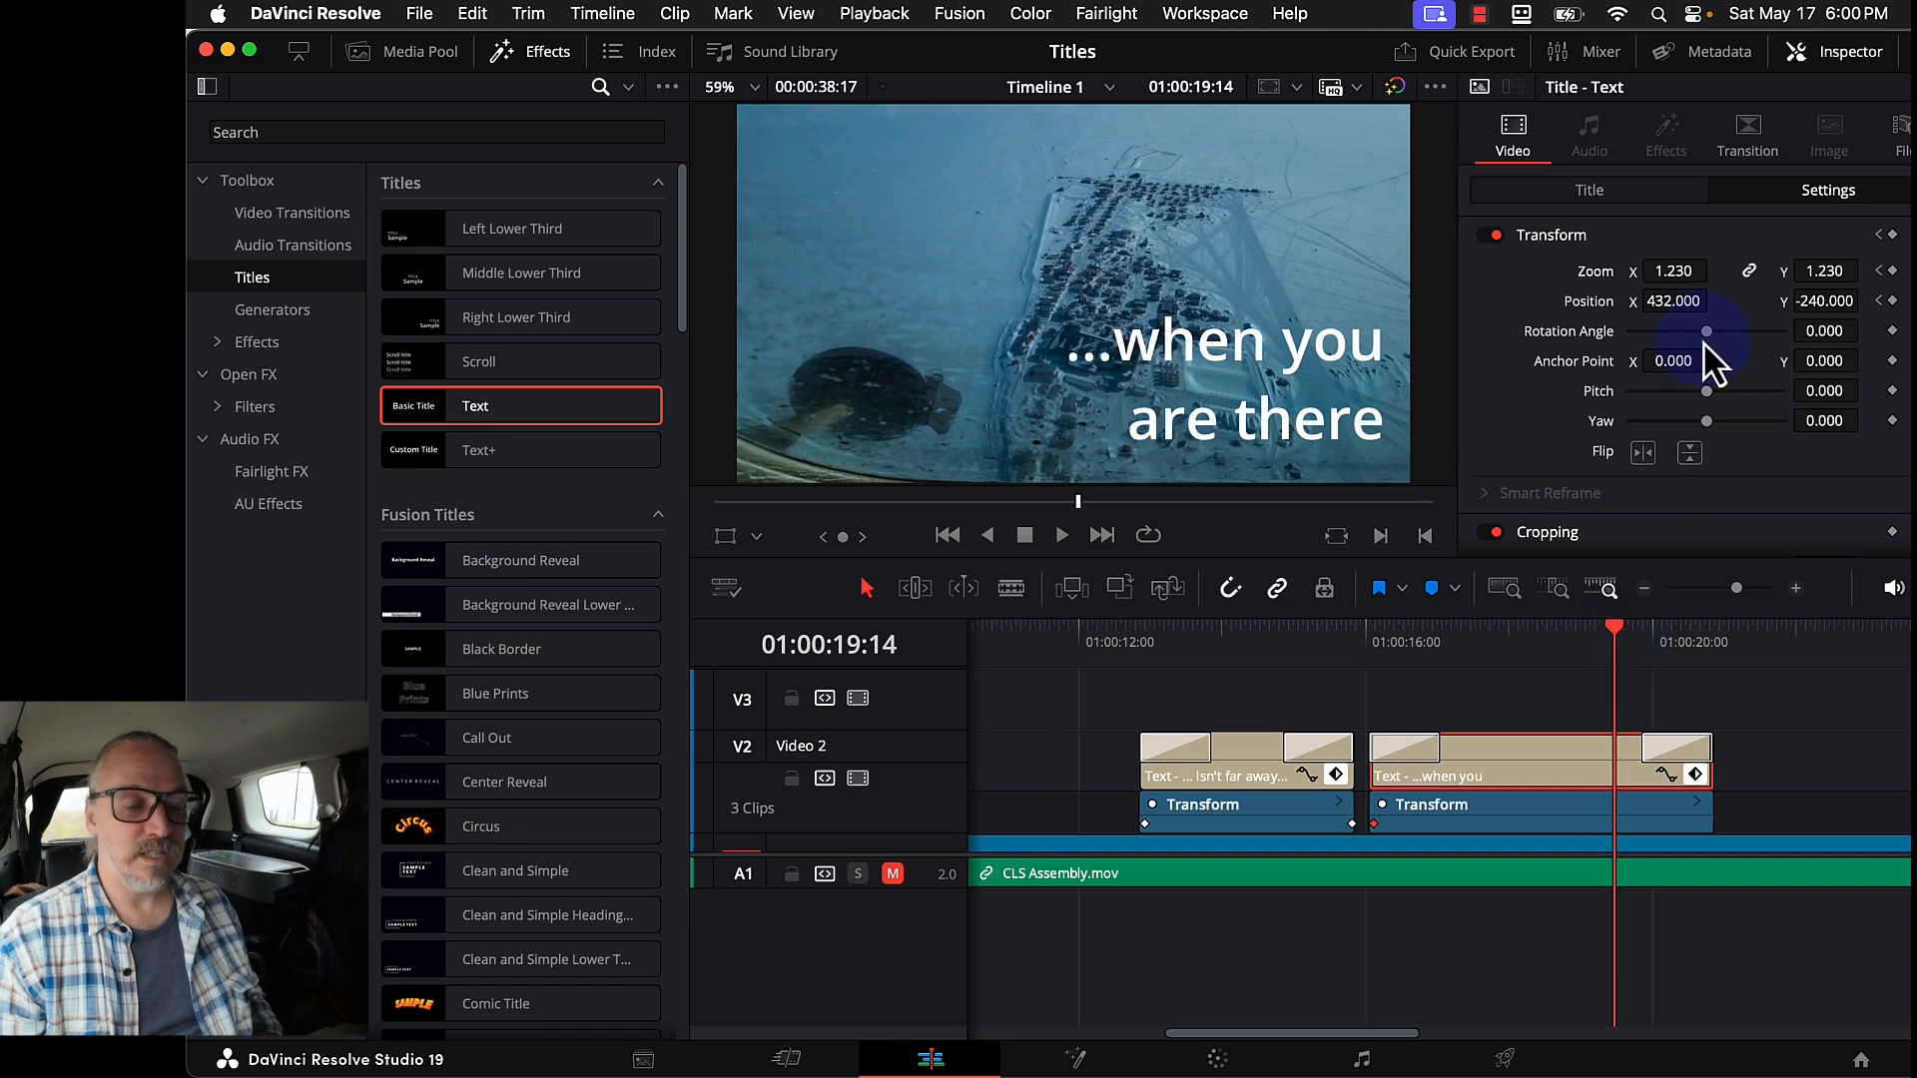
drag(1677, 277, 1637, 267)
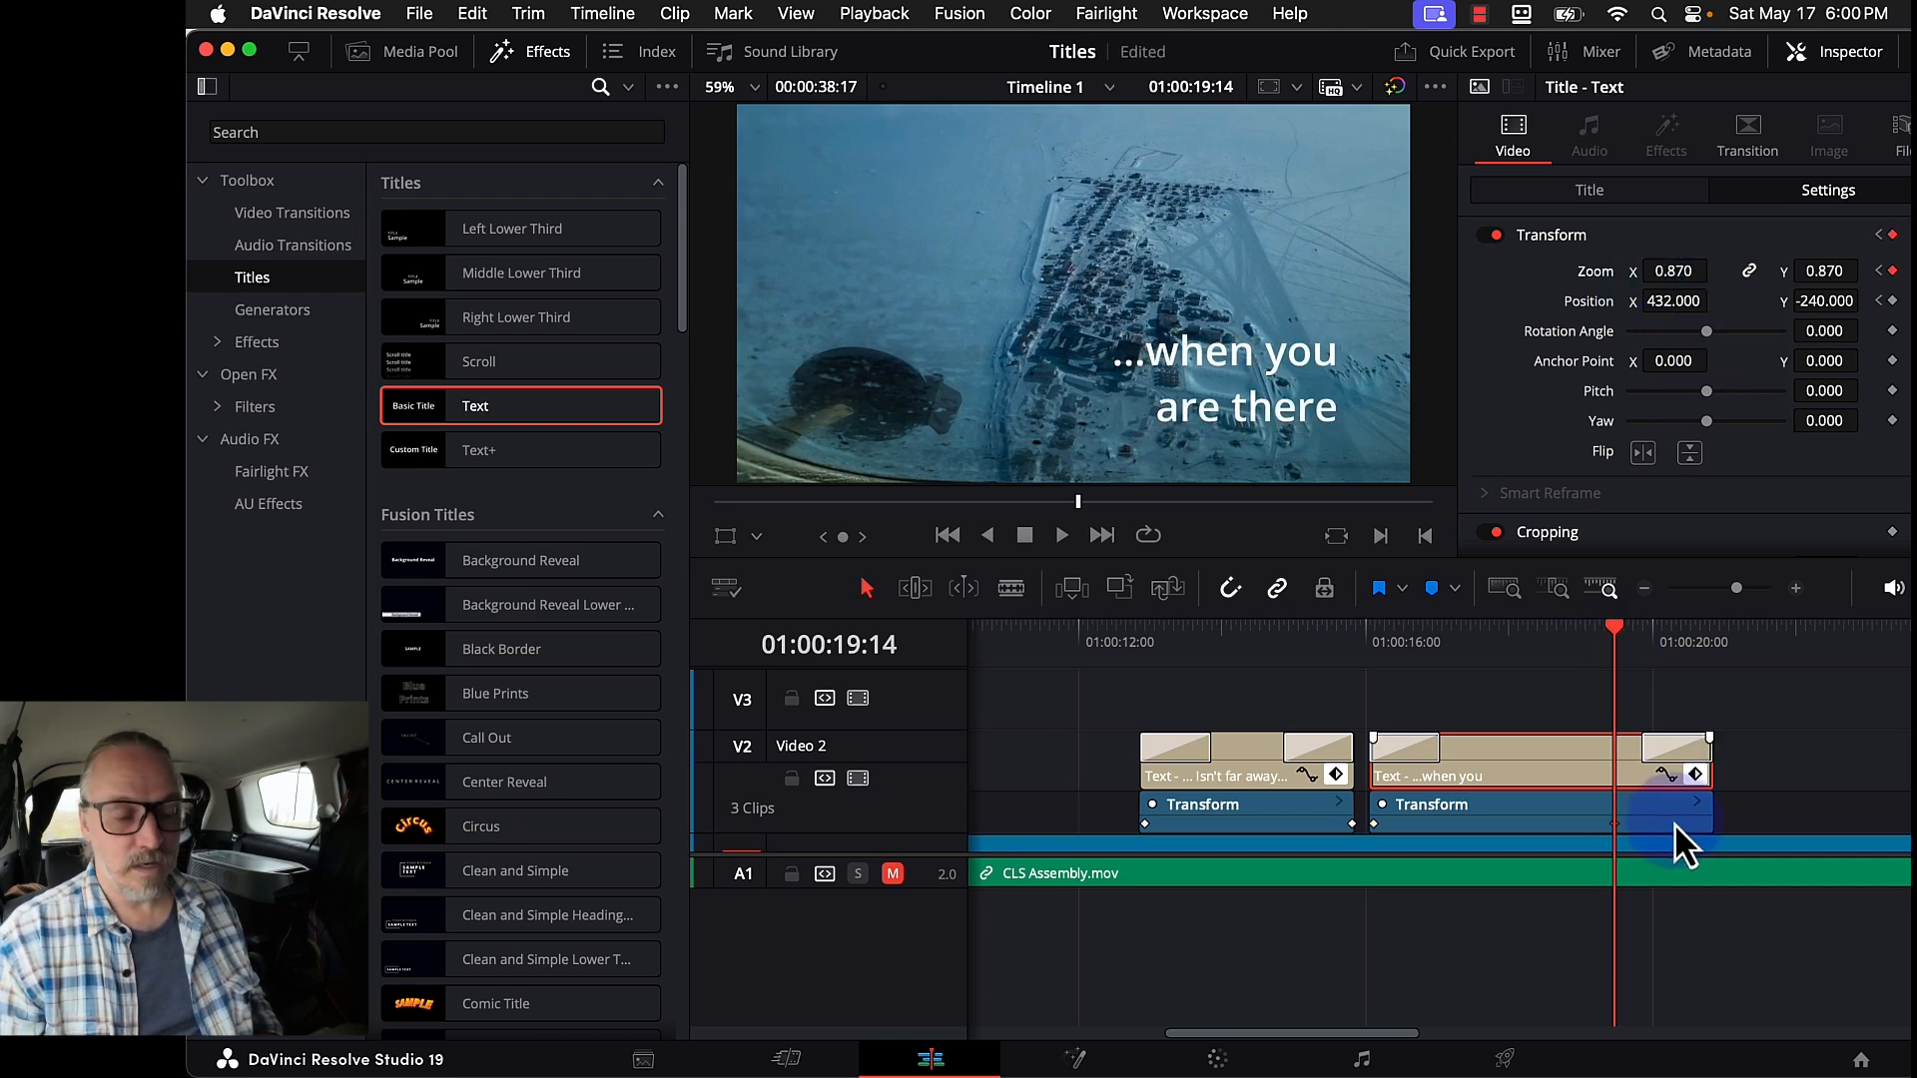
drag(1609, 824, 1826, 840)
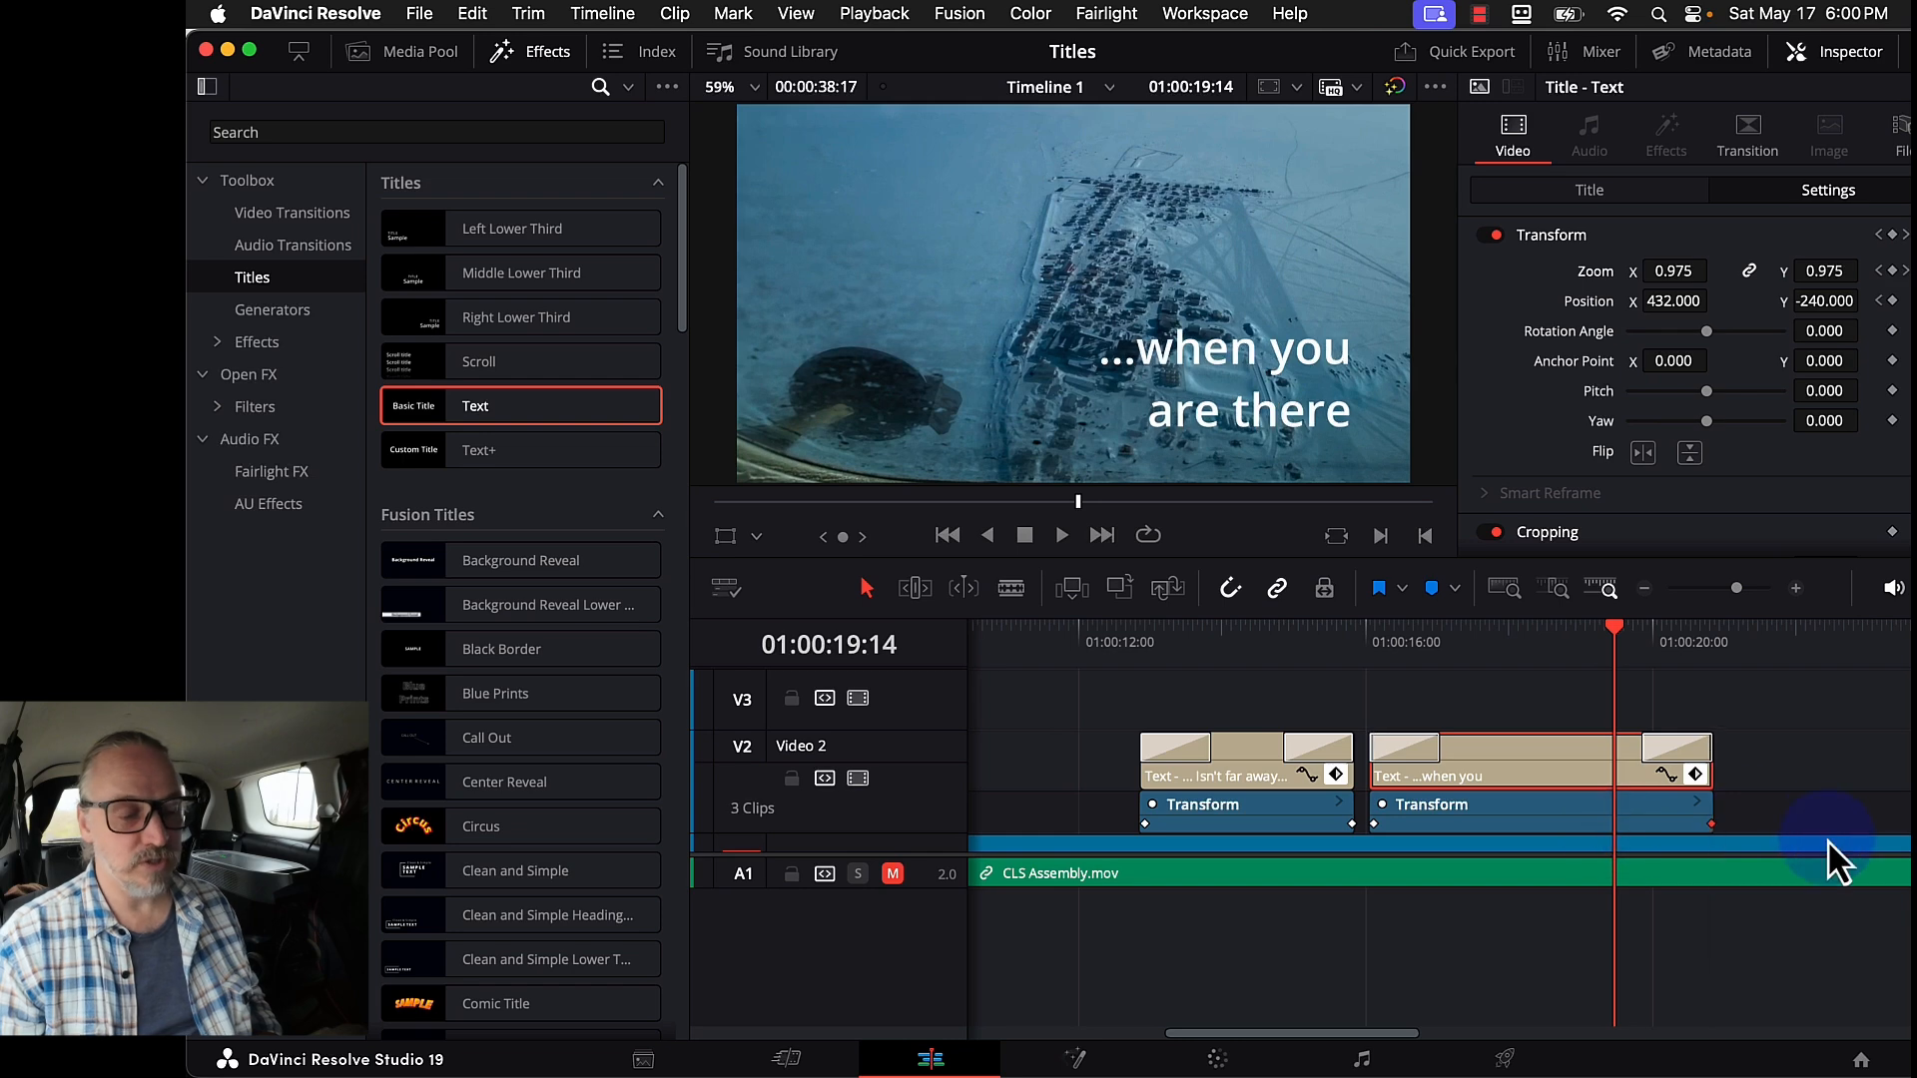
click(1112, 641)
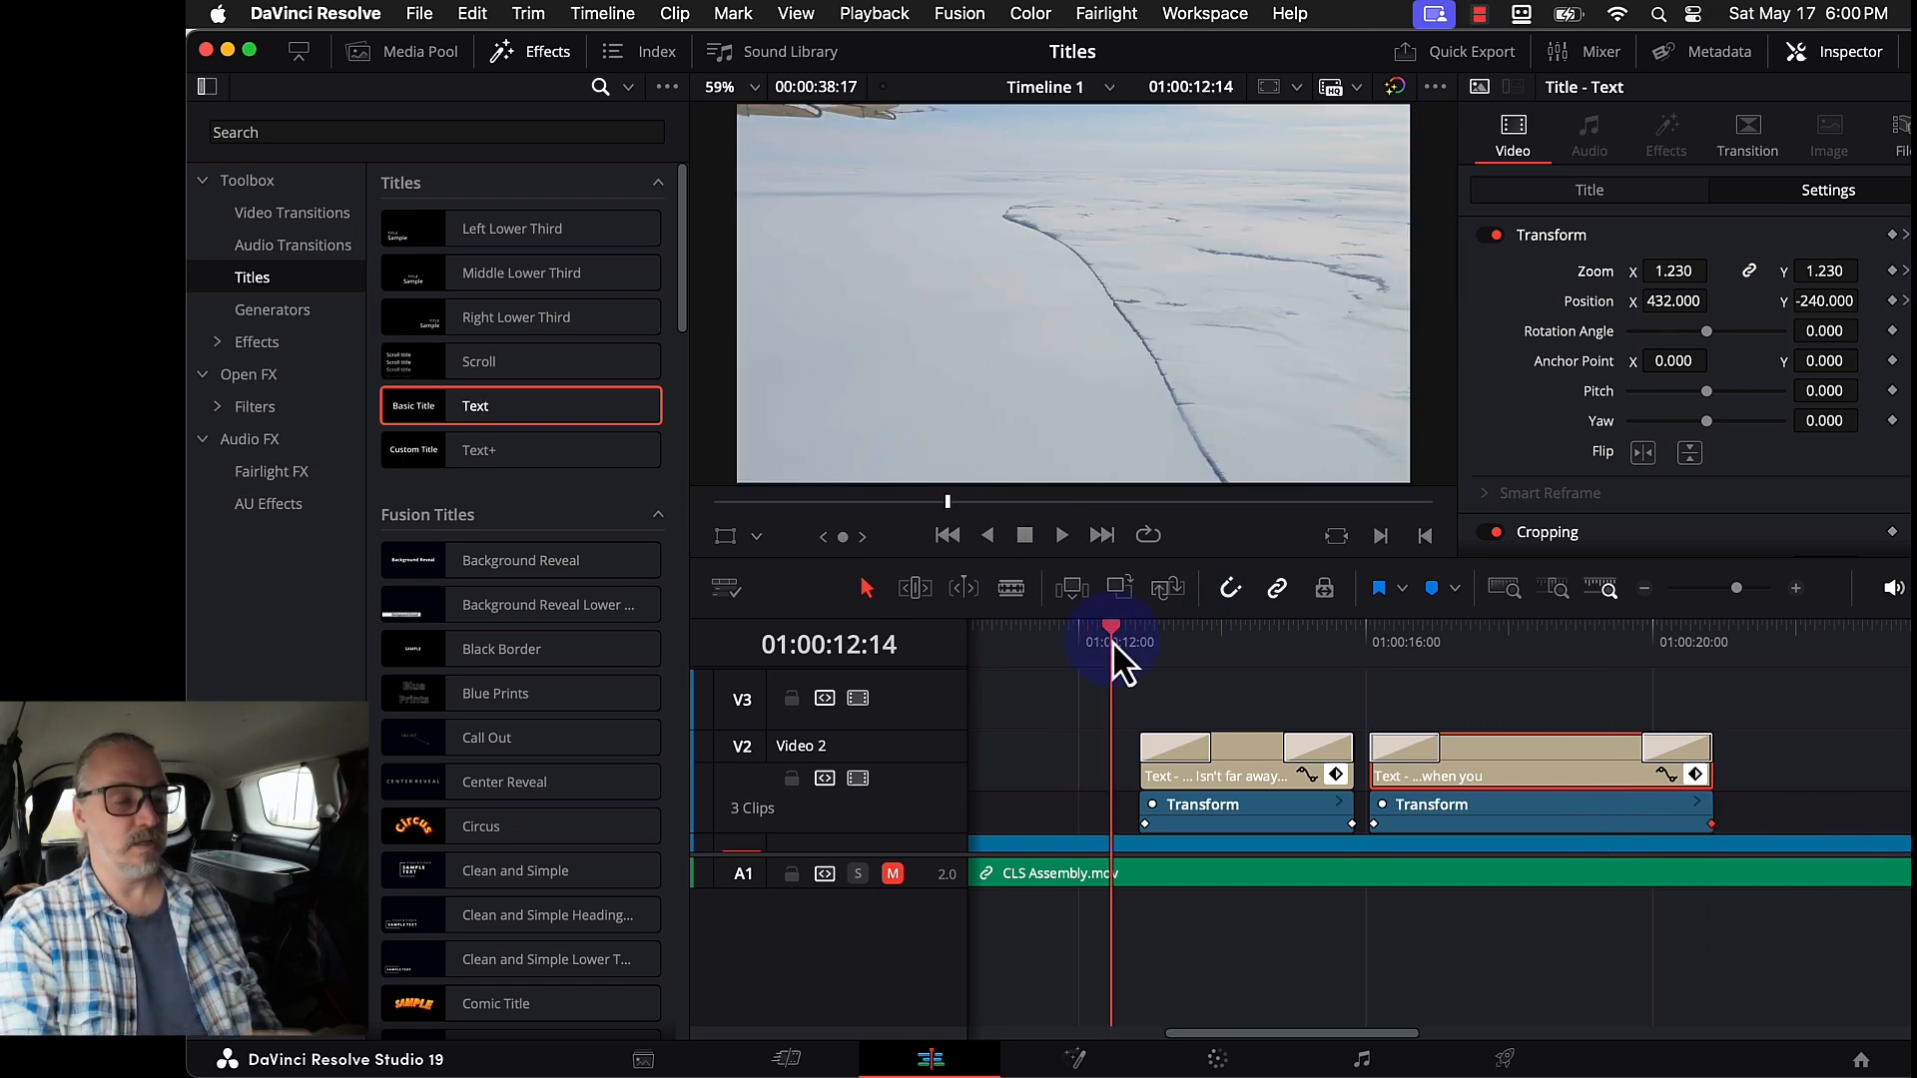
key(space)
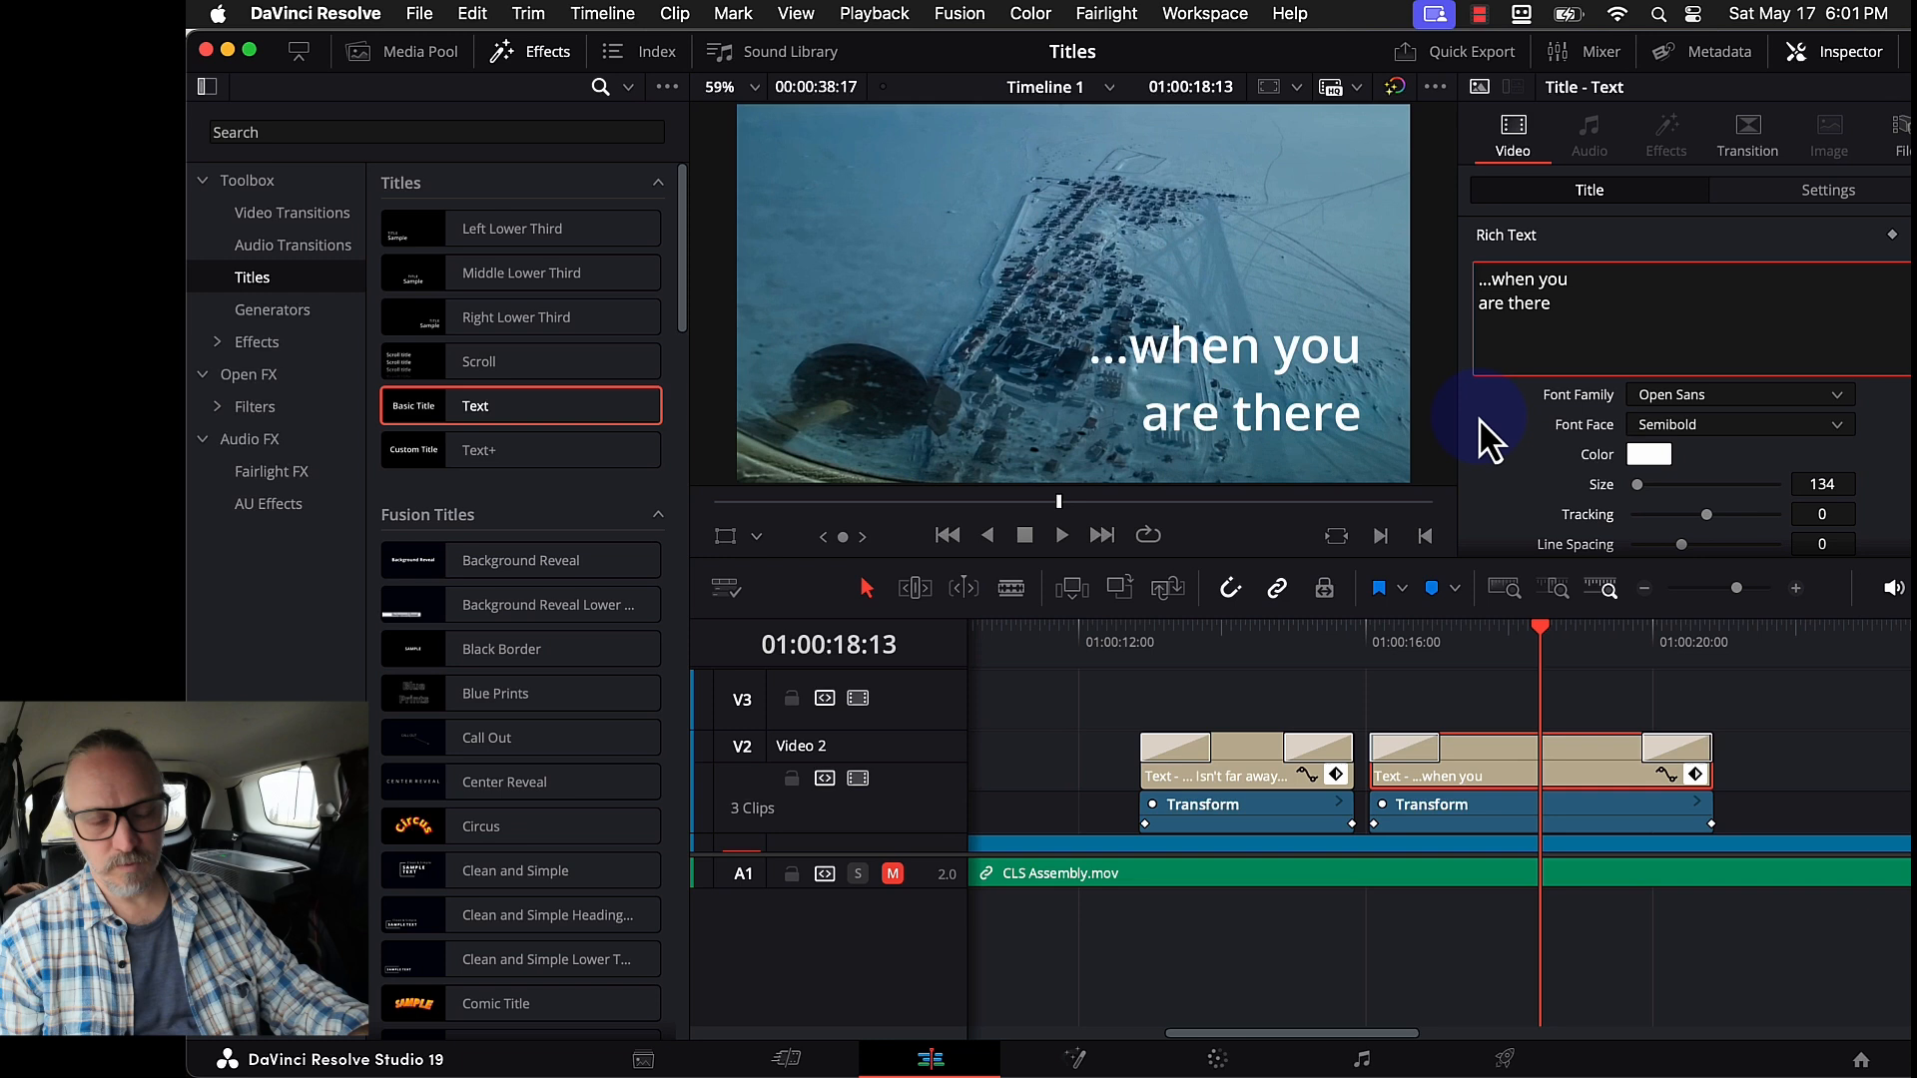
- Raise the '...when you are there' title's Stroke Size from 0 to 5 for a black outline
scroll(1490, 439, down, 10)
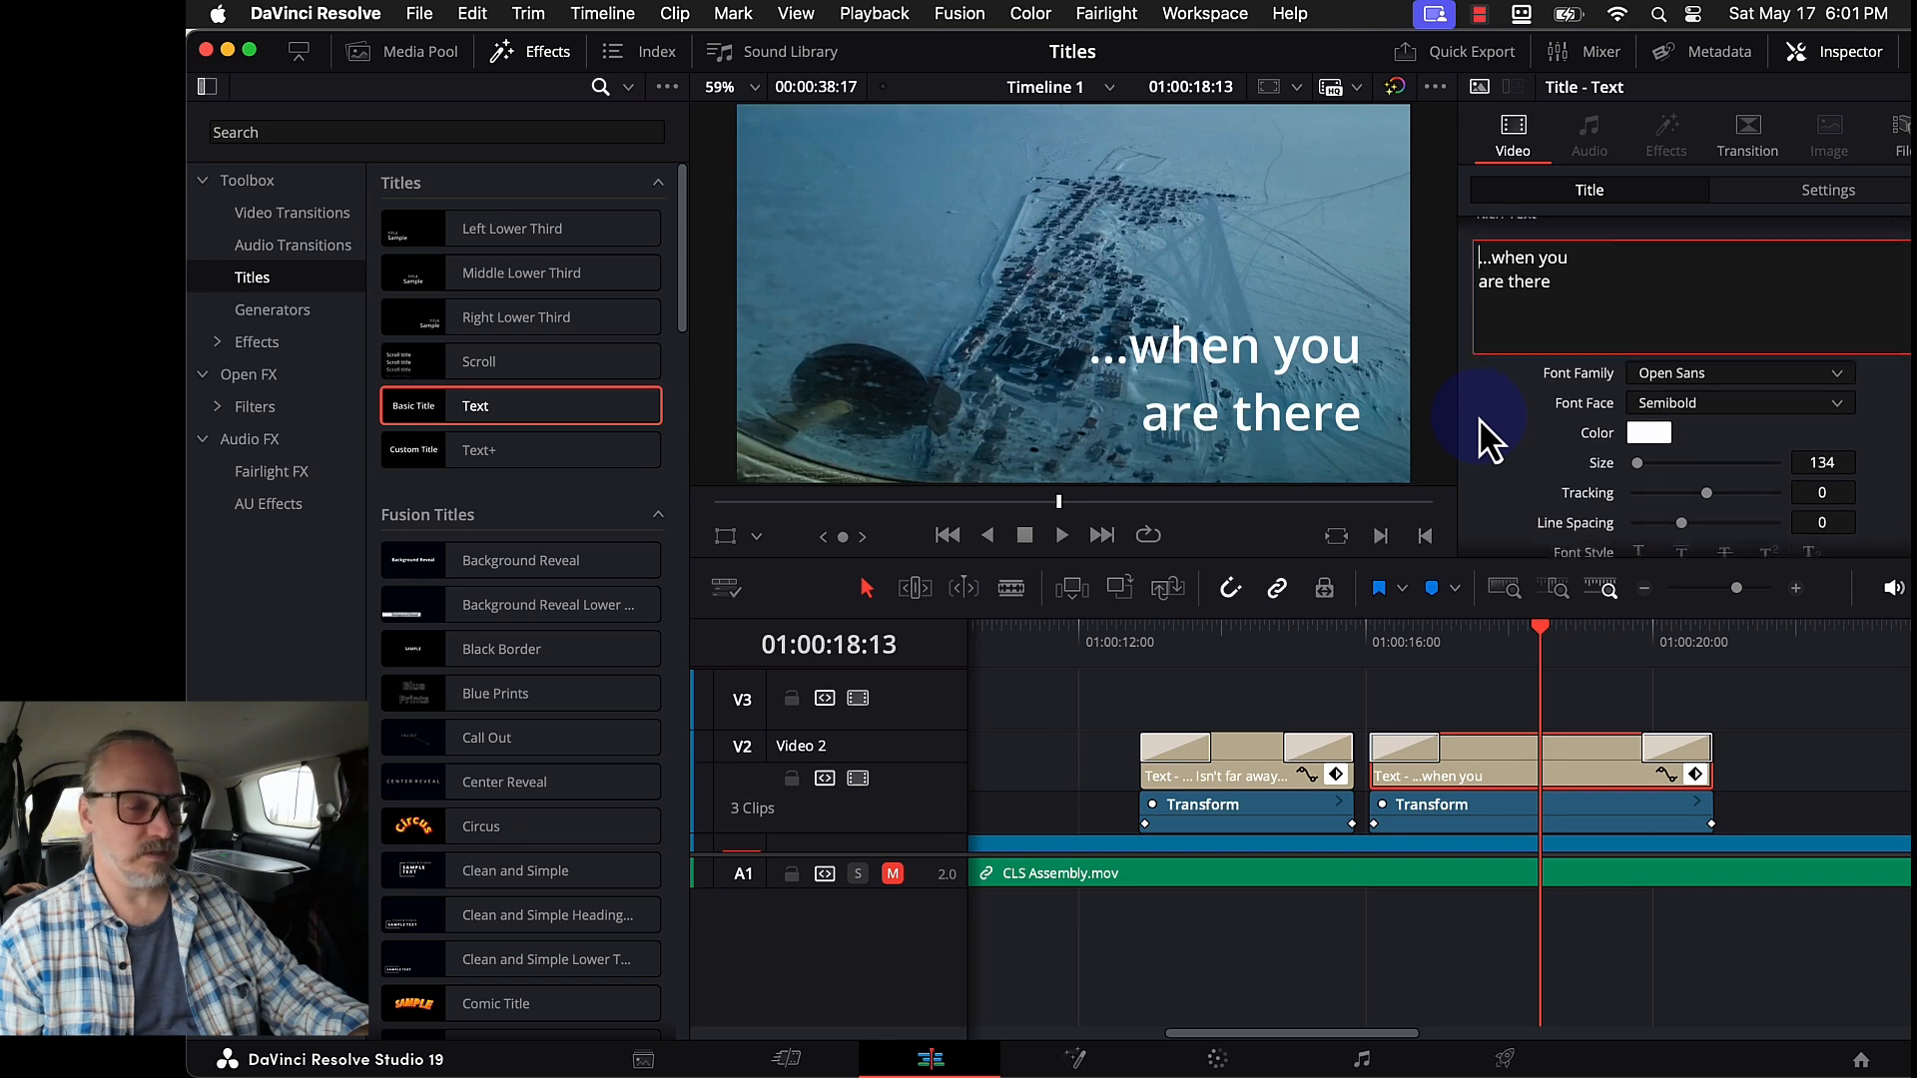
scroll(1487, 429, down, 2)
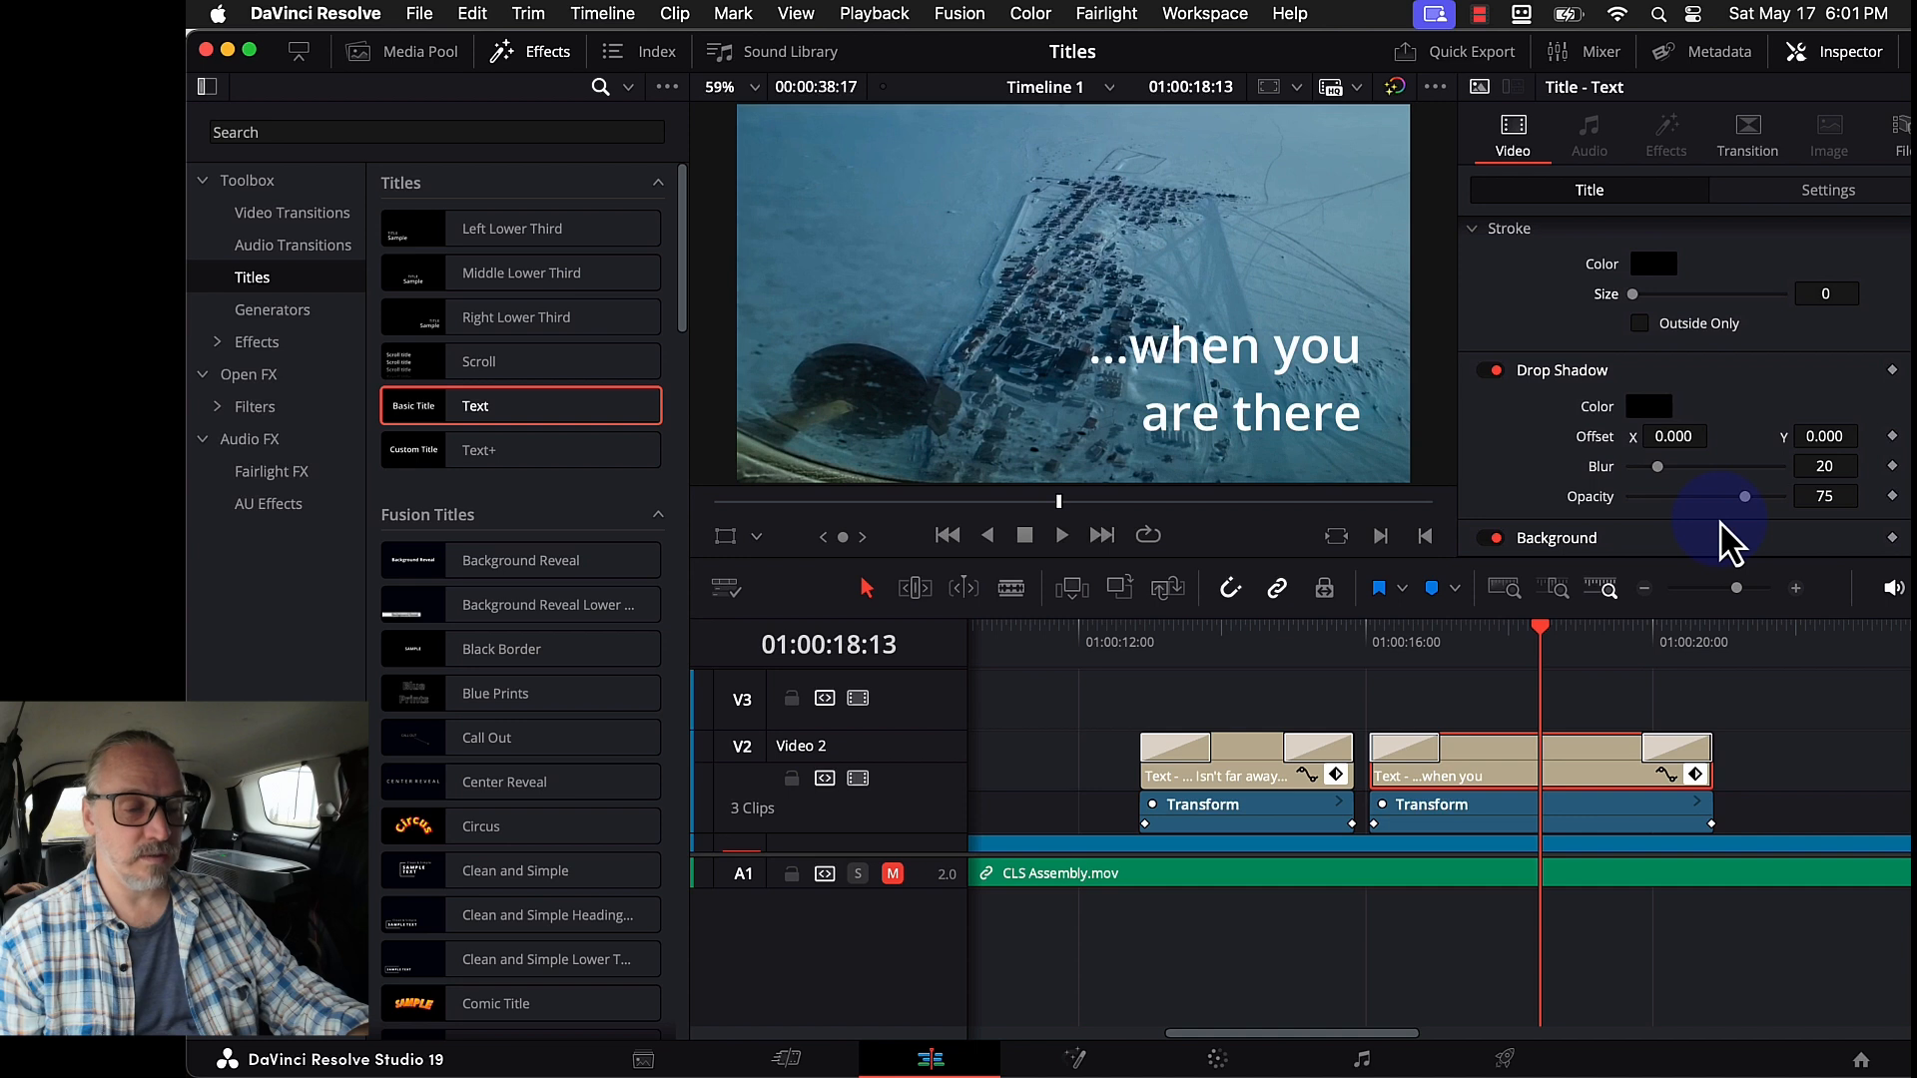
scroll(1725, 539, up, 2)
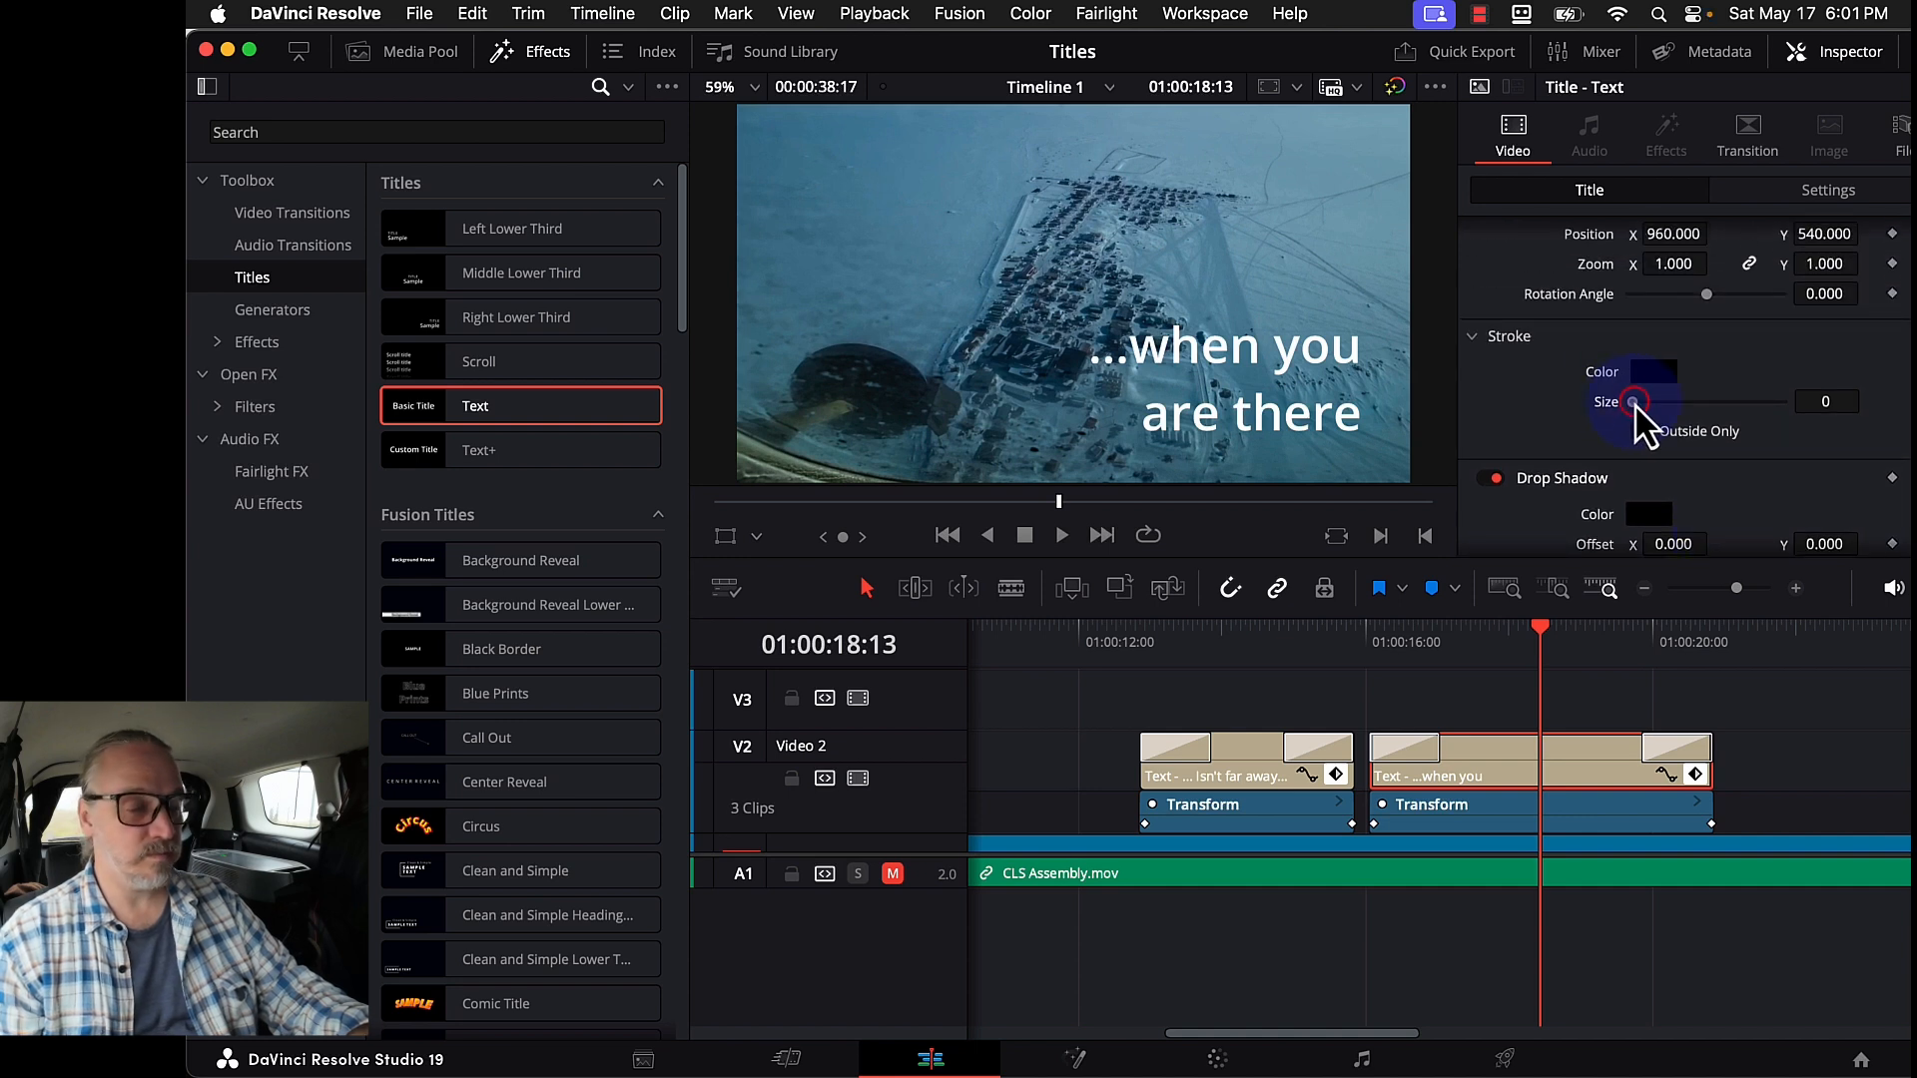
drag(1634, 403, 1686, 426)
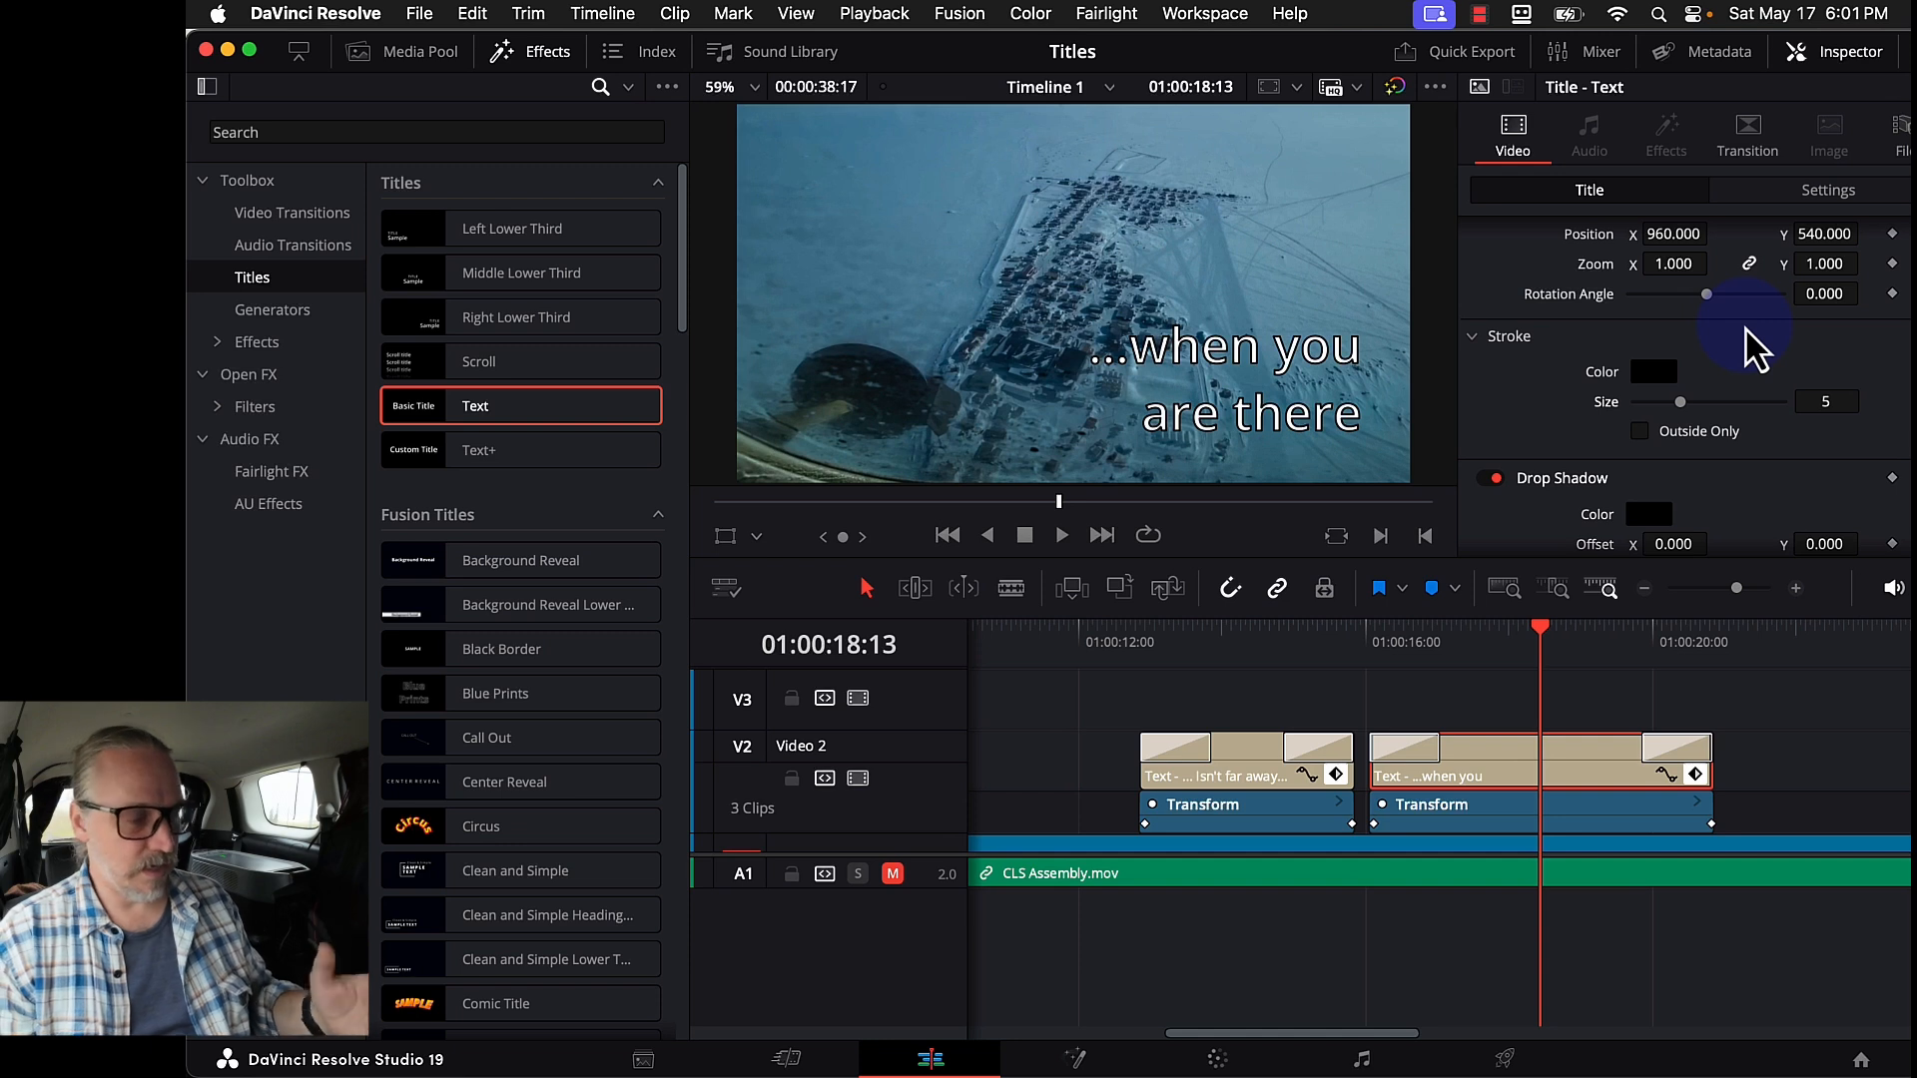
scroll(1711, 290, down, 3)
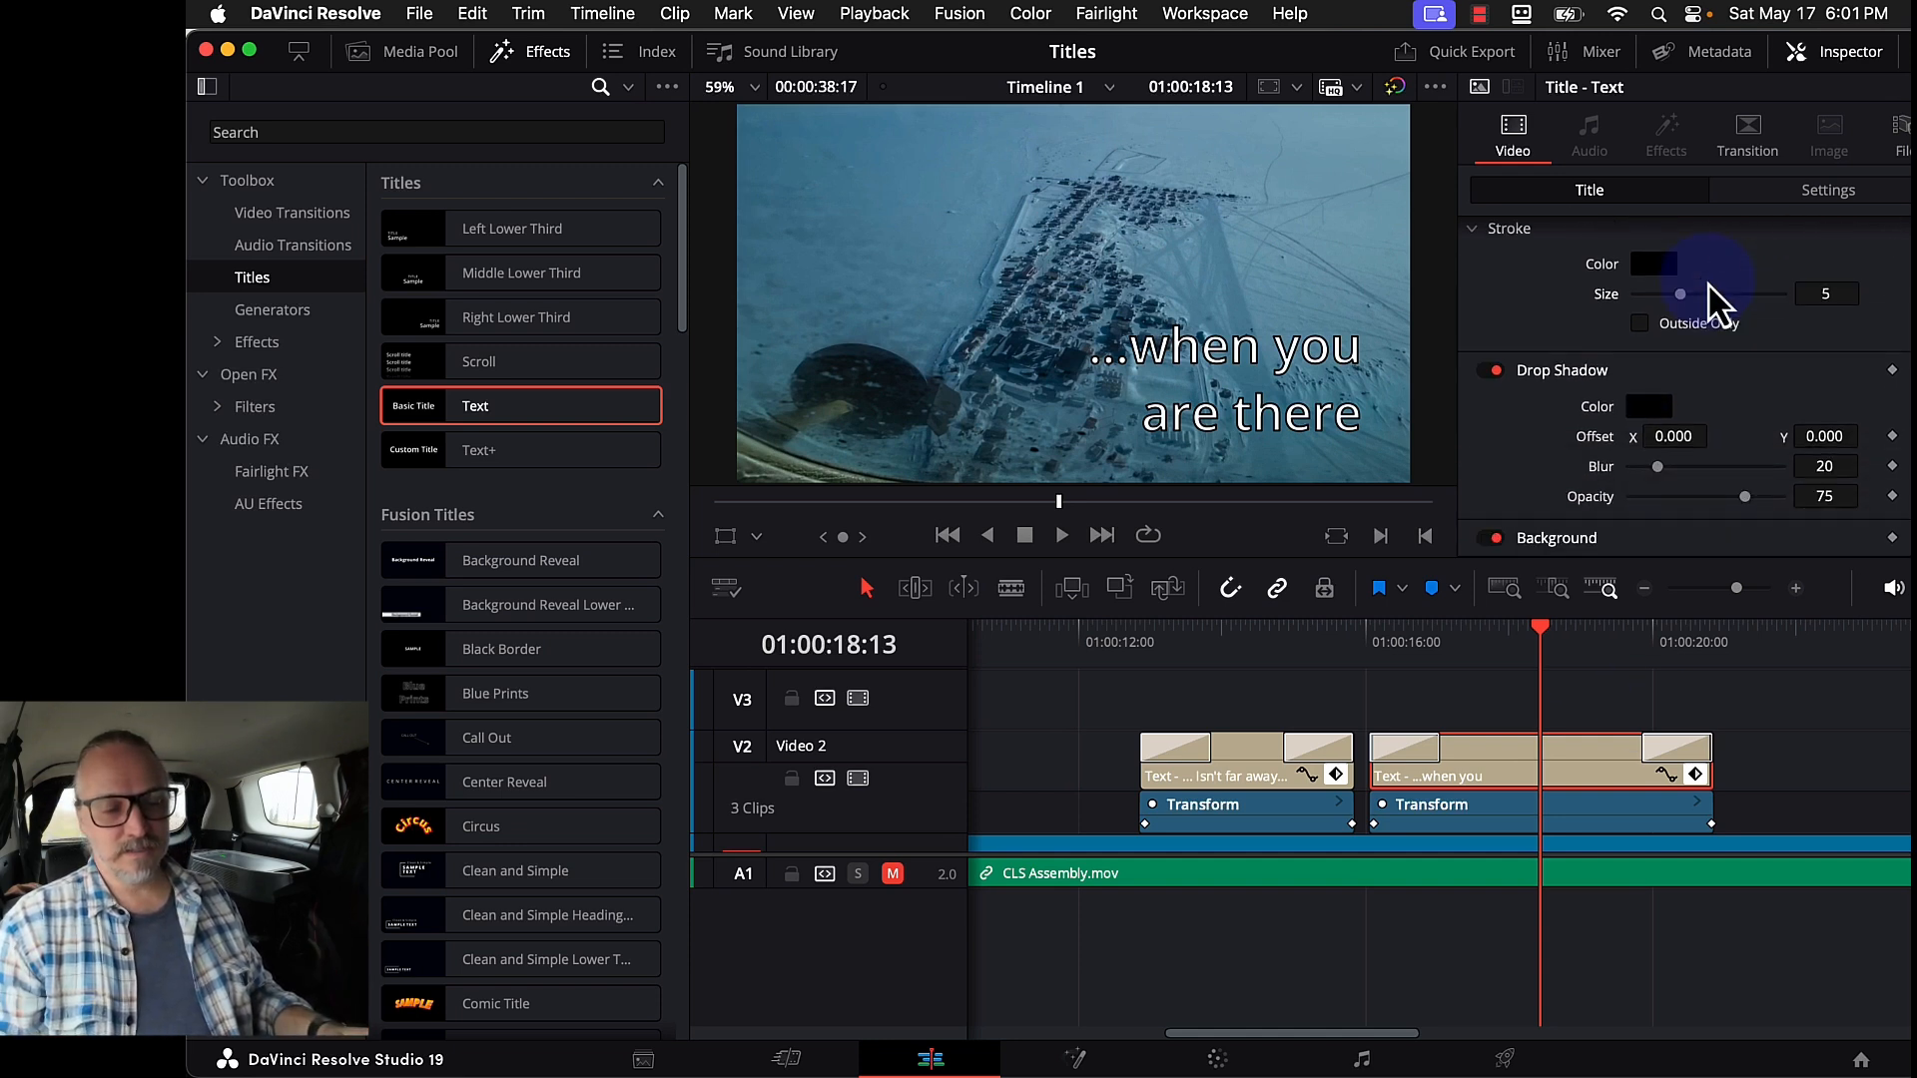
scroll(1711, 300, up, 10)
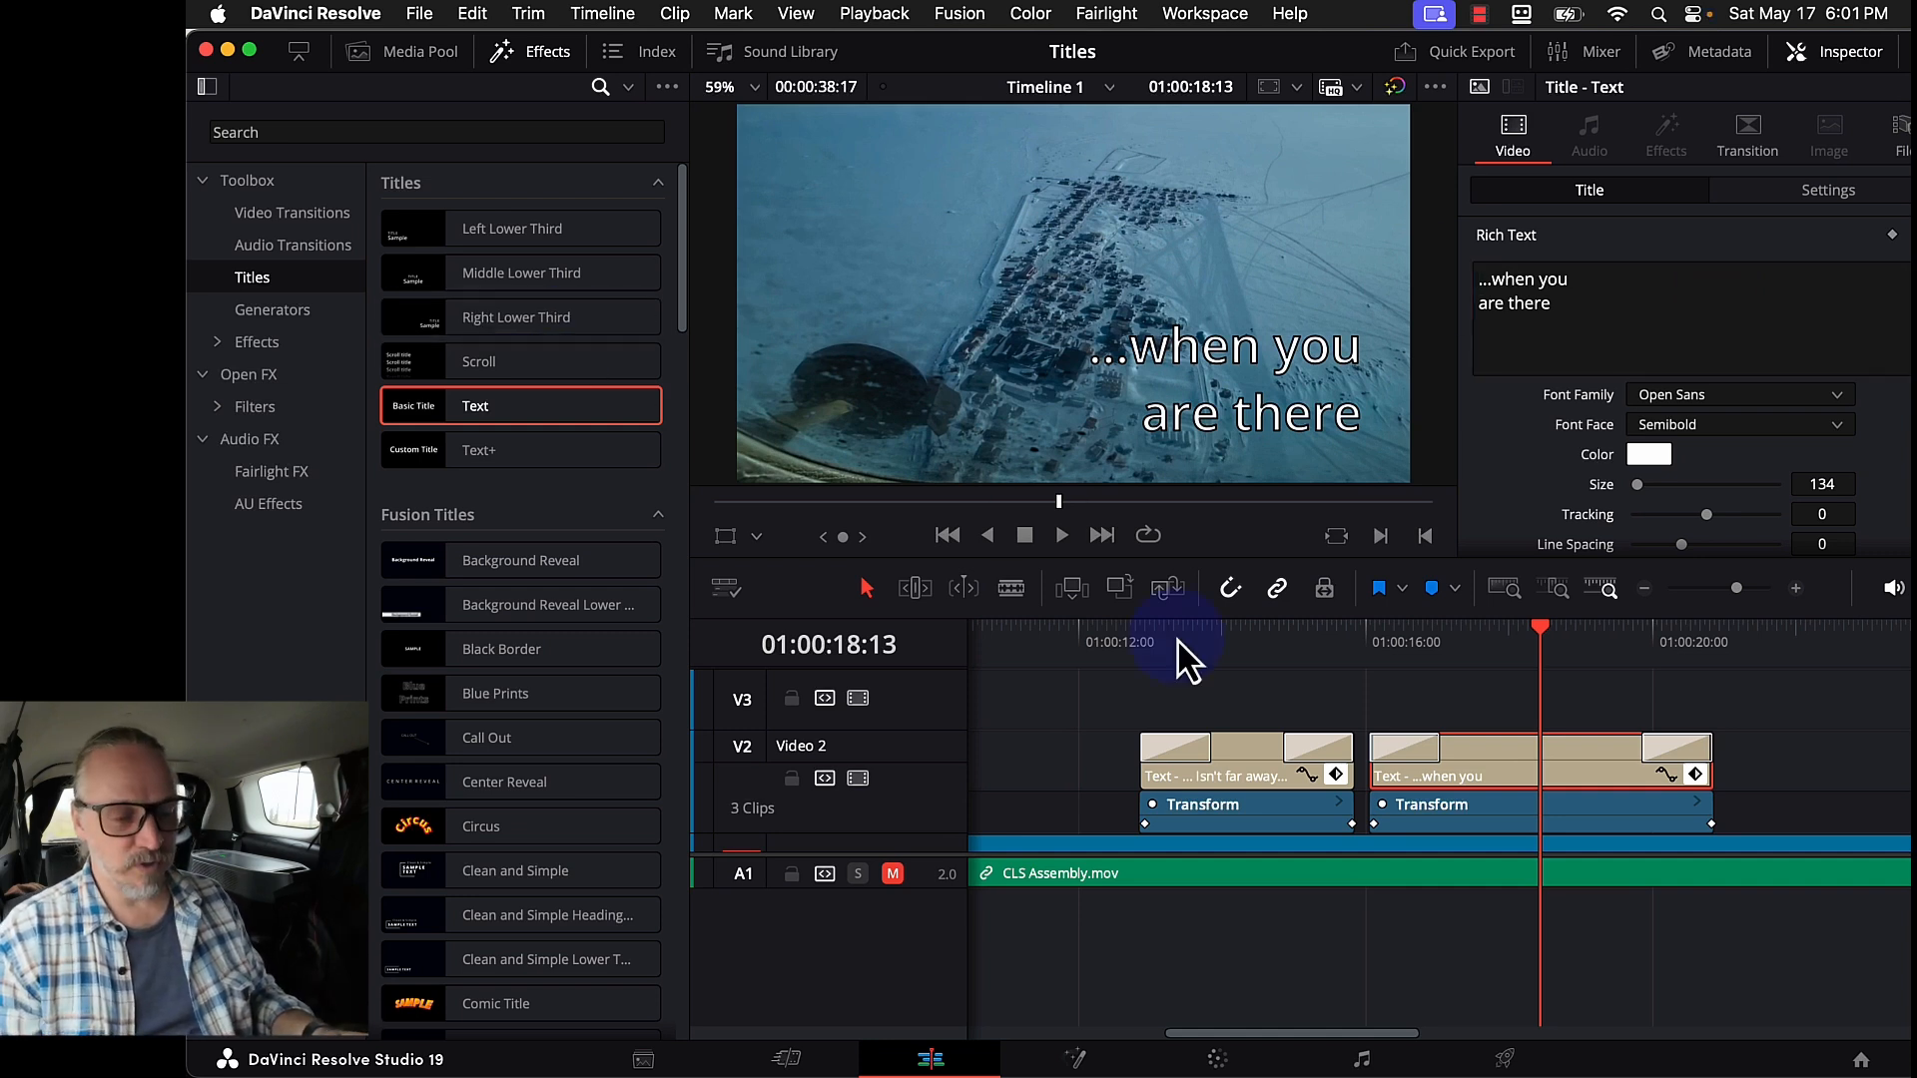
- Select the V2 title clips and drag the Fade On title from Effects > Titles onto V3
click(1276, 651)
scroll(1276, 669, down, 5)
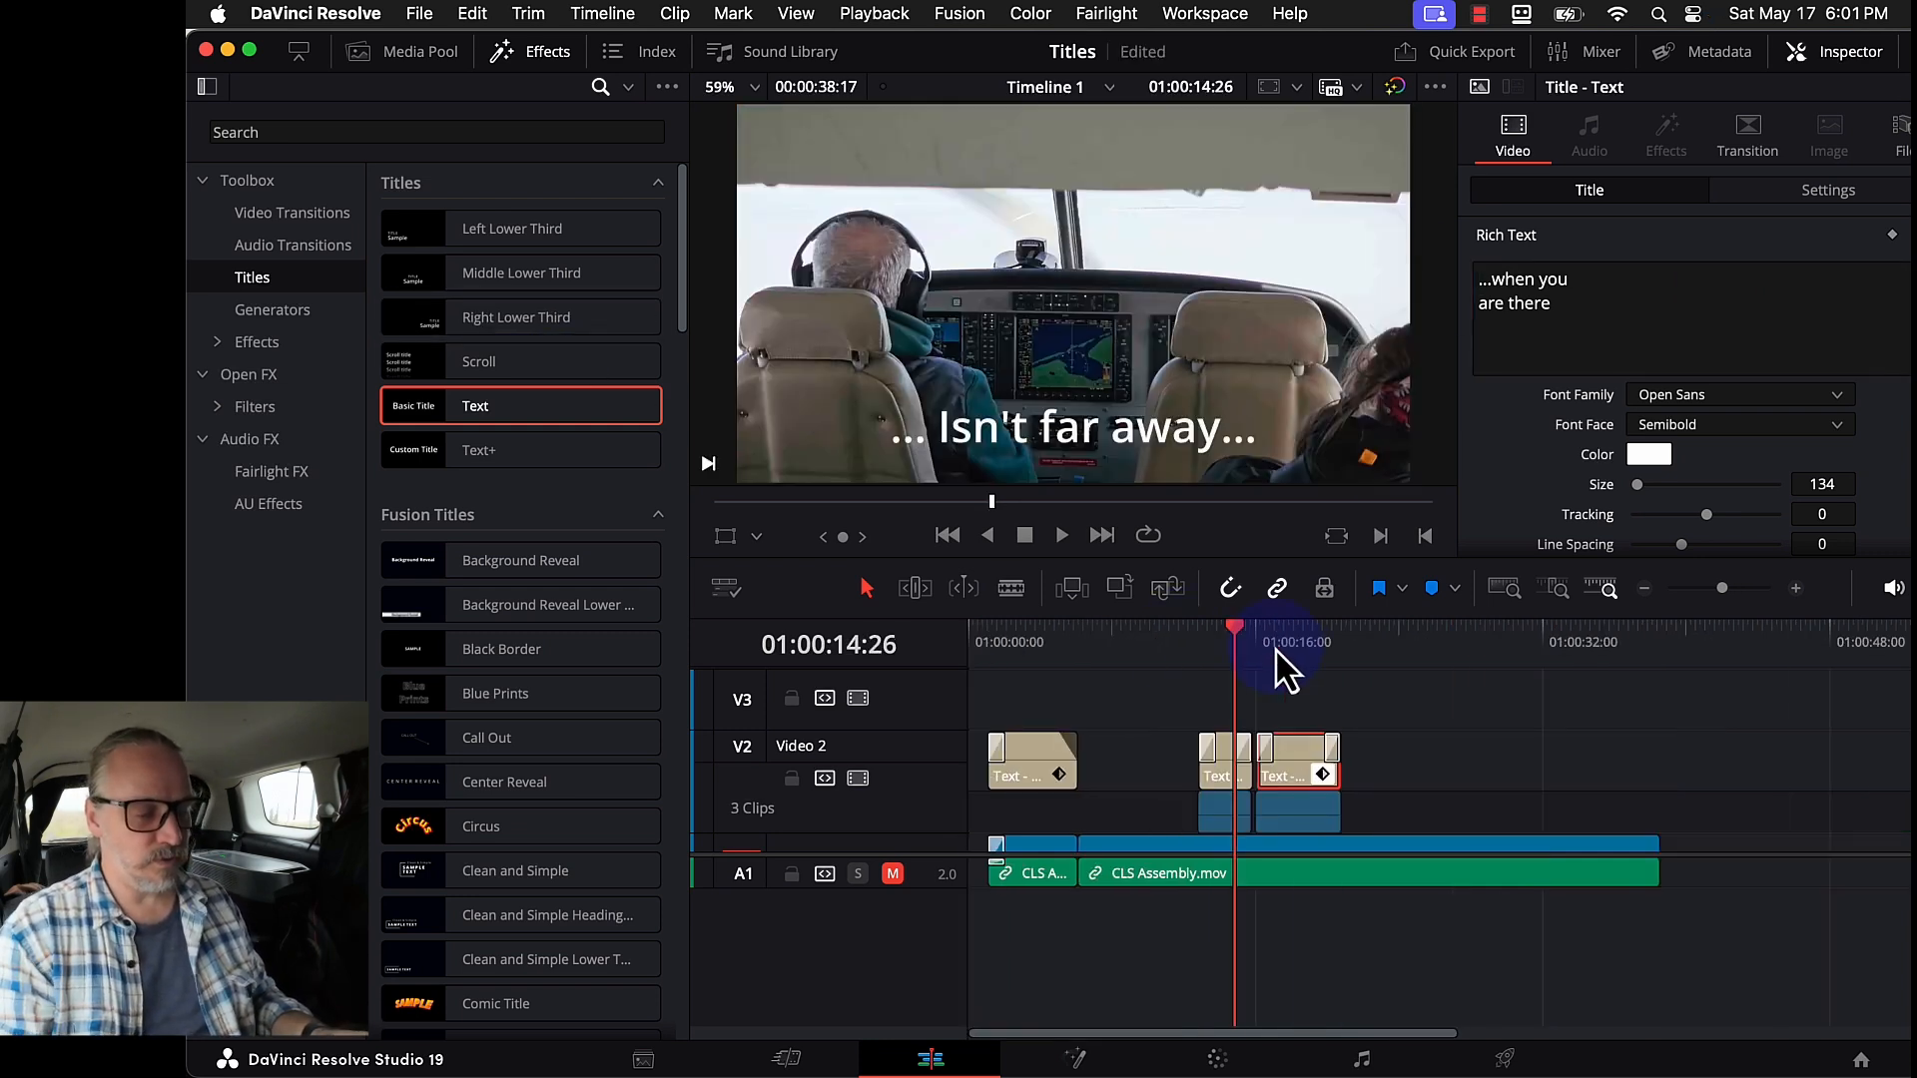
drag(1182, 740, 902, 781)
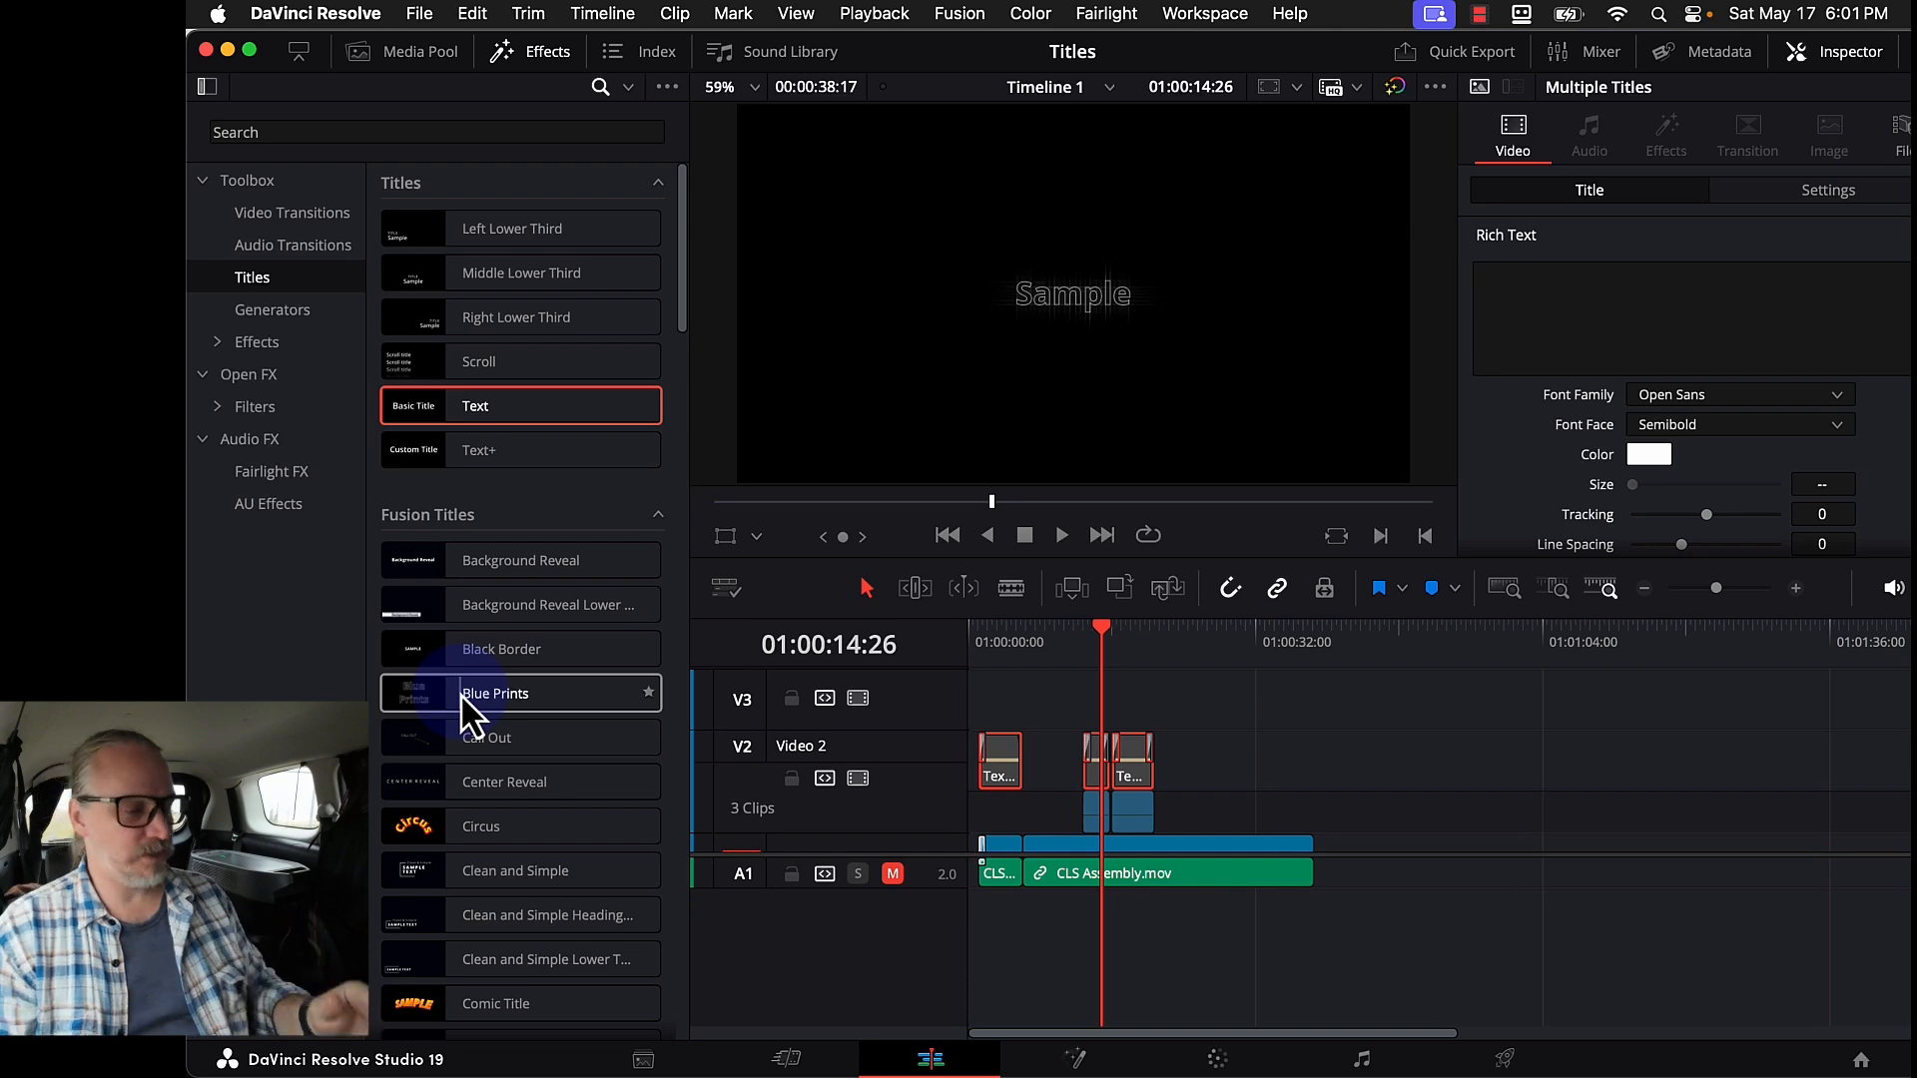
scroll(444, 758, down, 10)
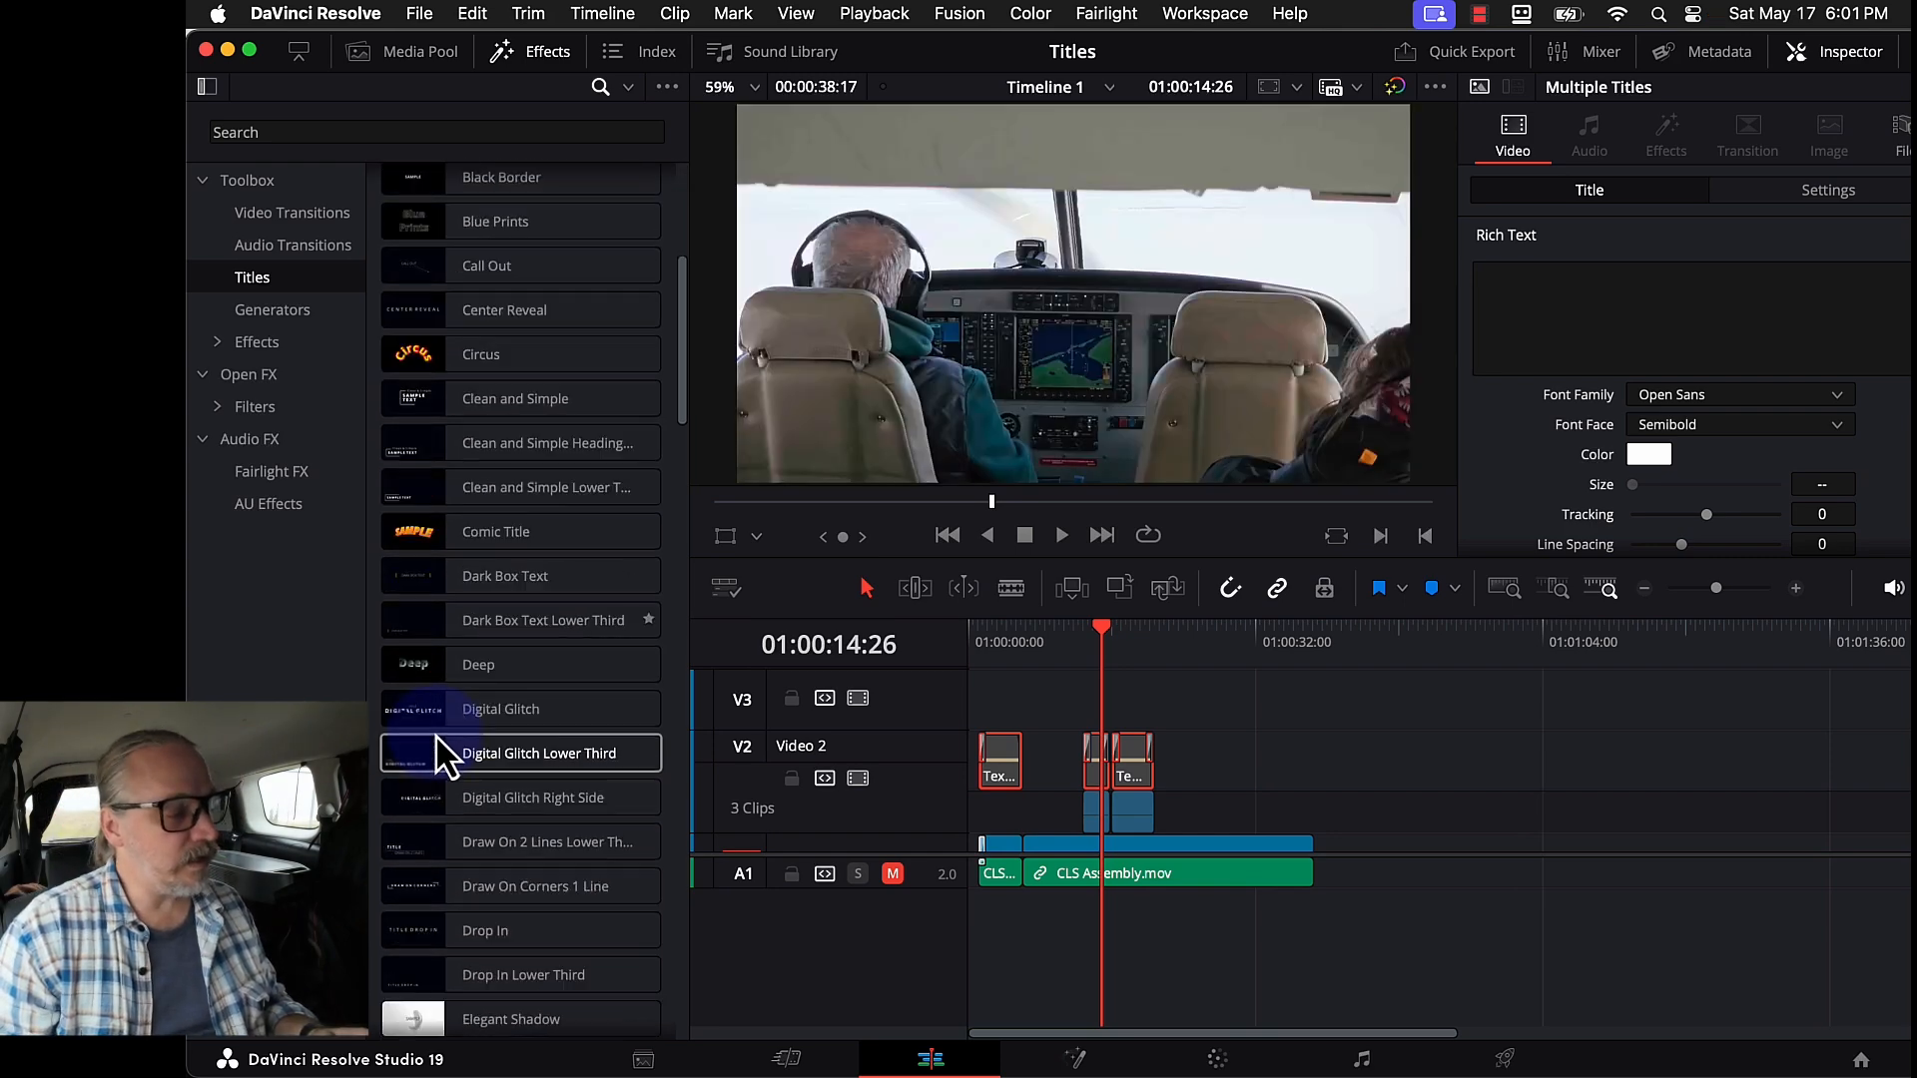
scroll(444, 759, down, 11)
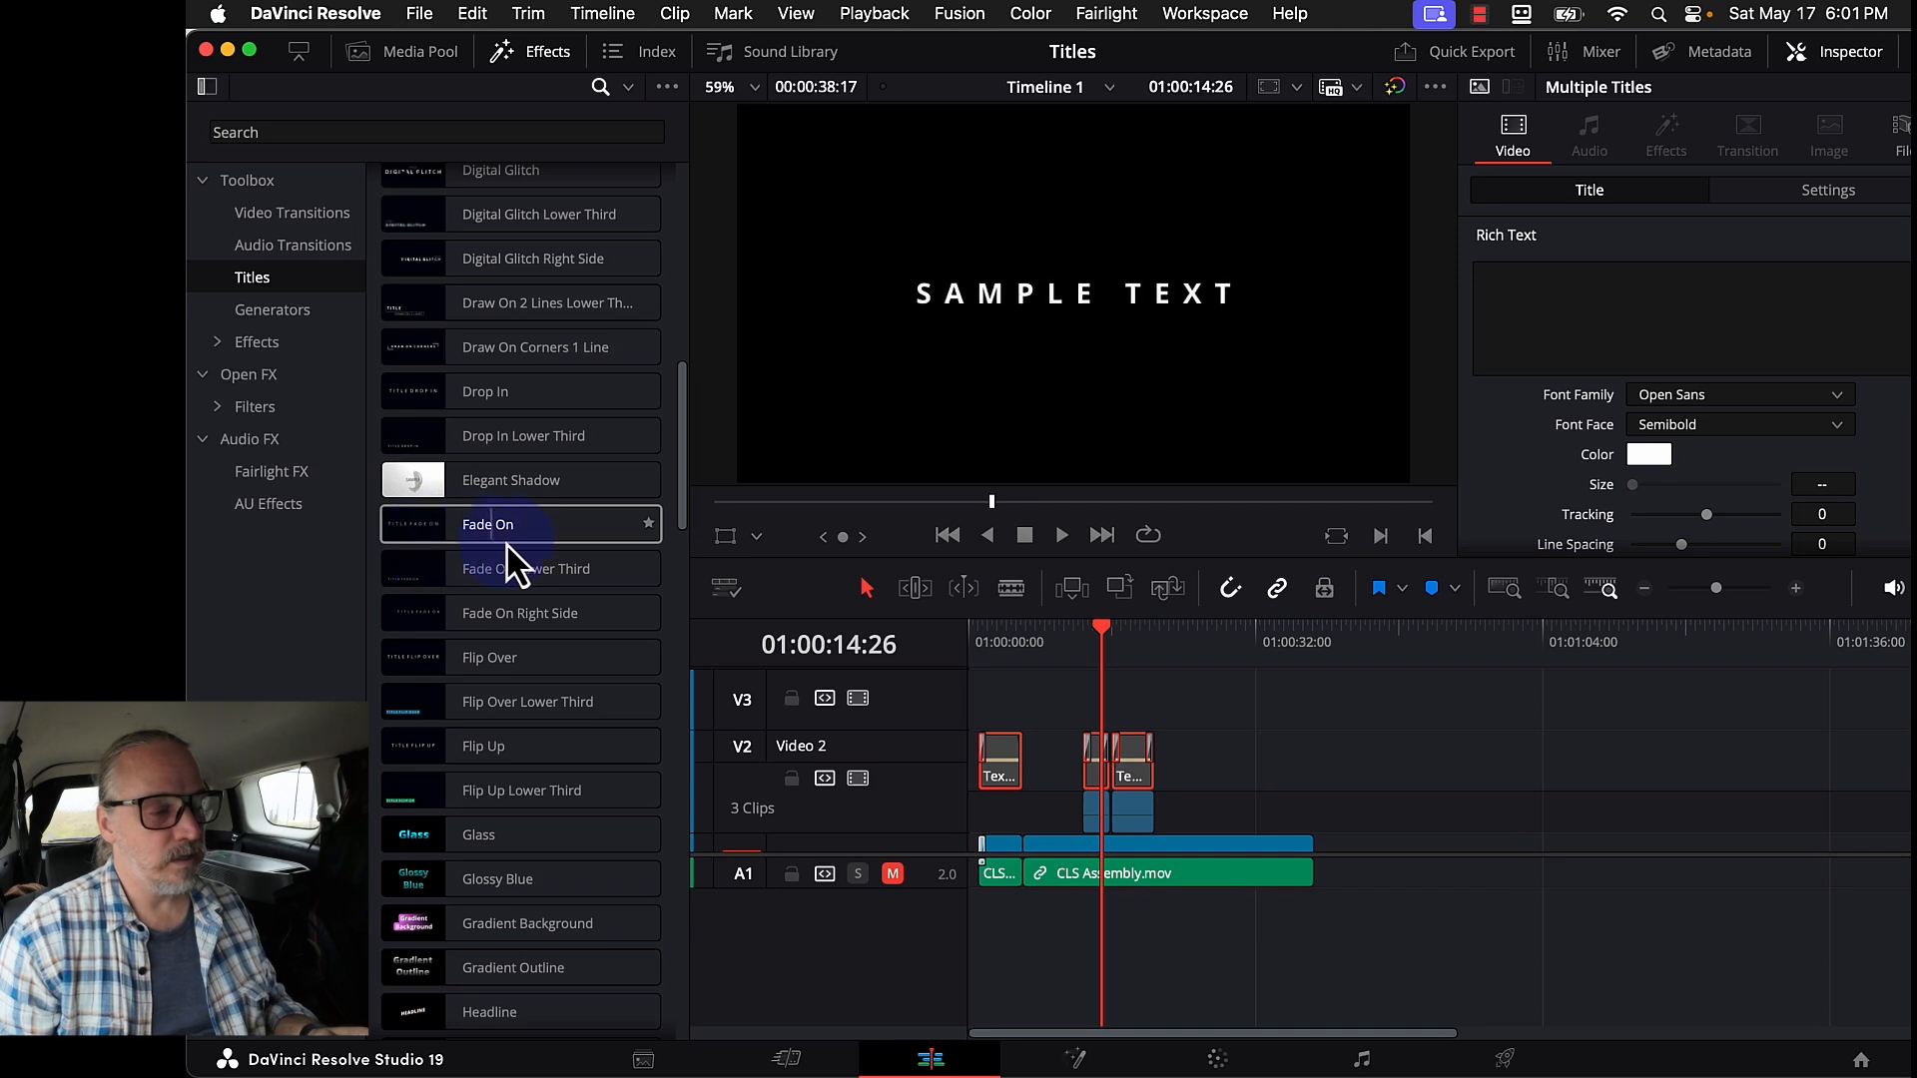
drag(554, 531, 979, 713)
- Drop Fade On at the start of V3 and replace SAMPLE TEXT with 'Far Far Away'
click(1003, 642)
click(998, 697)
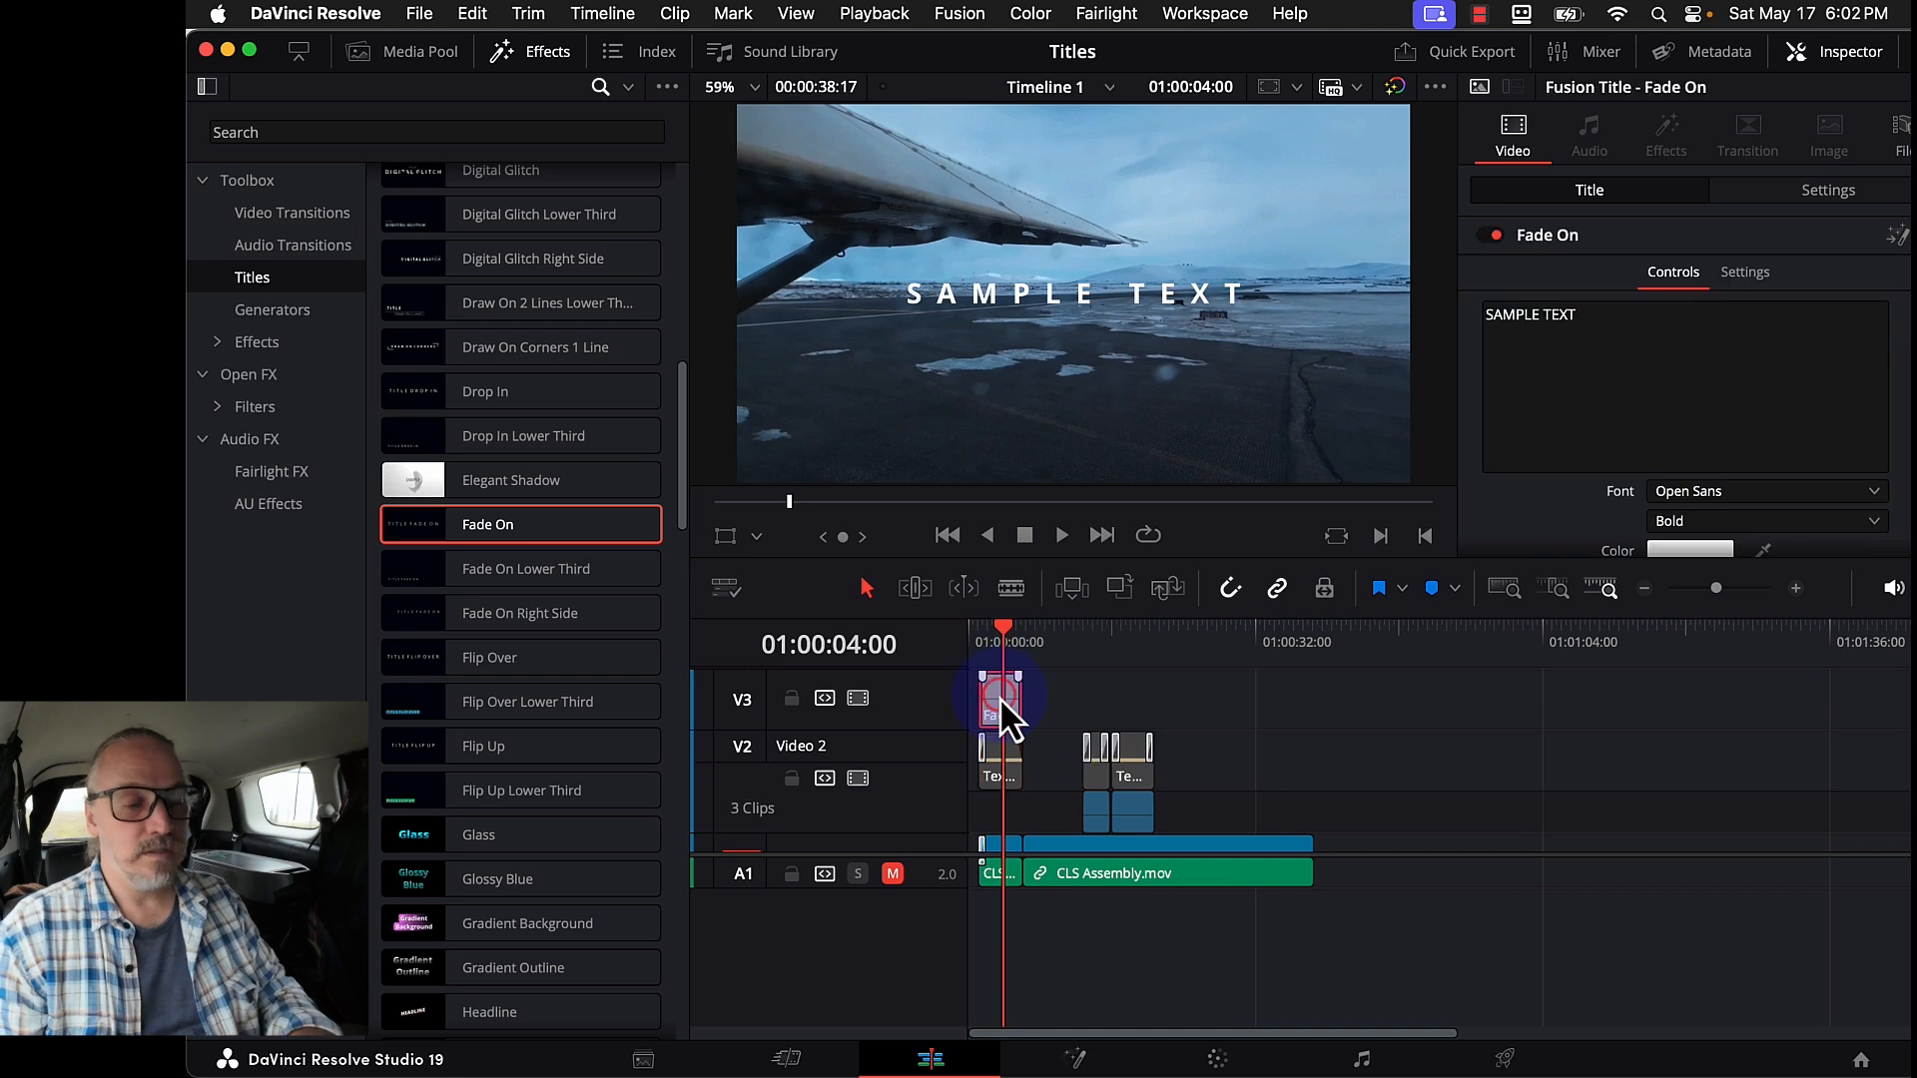
click(1700, 310)
key(super+a)
text(F)
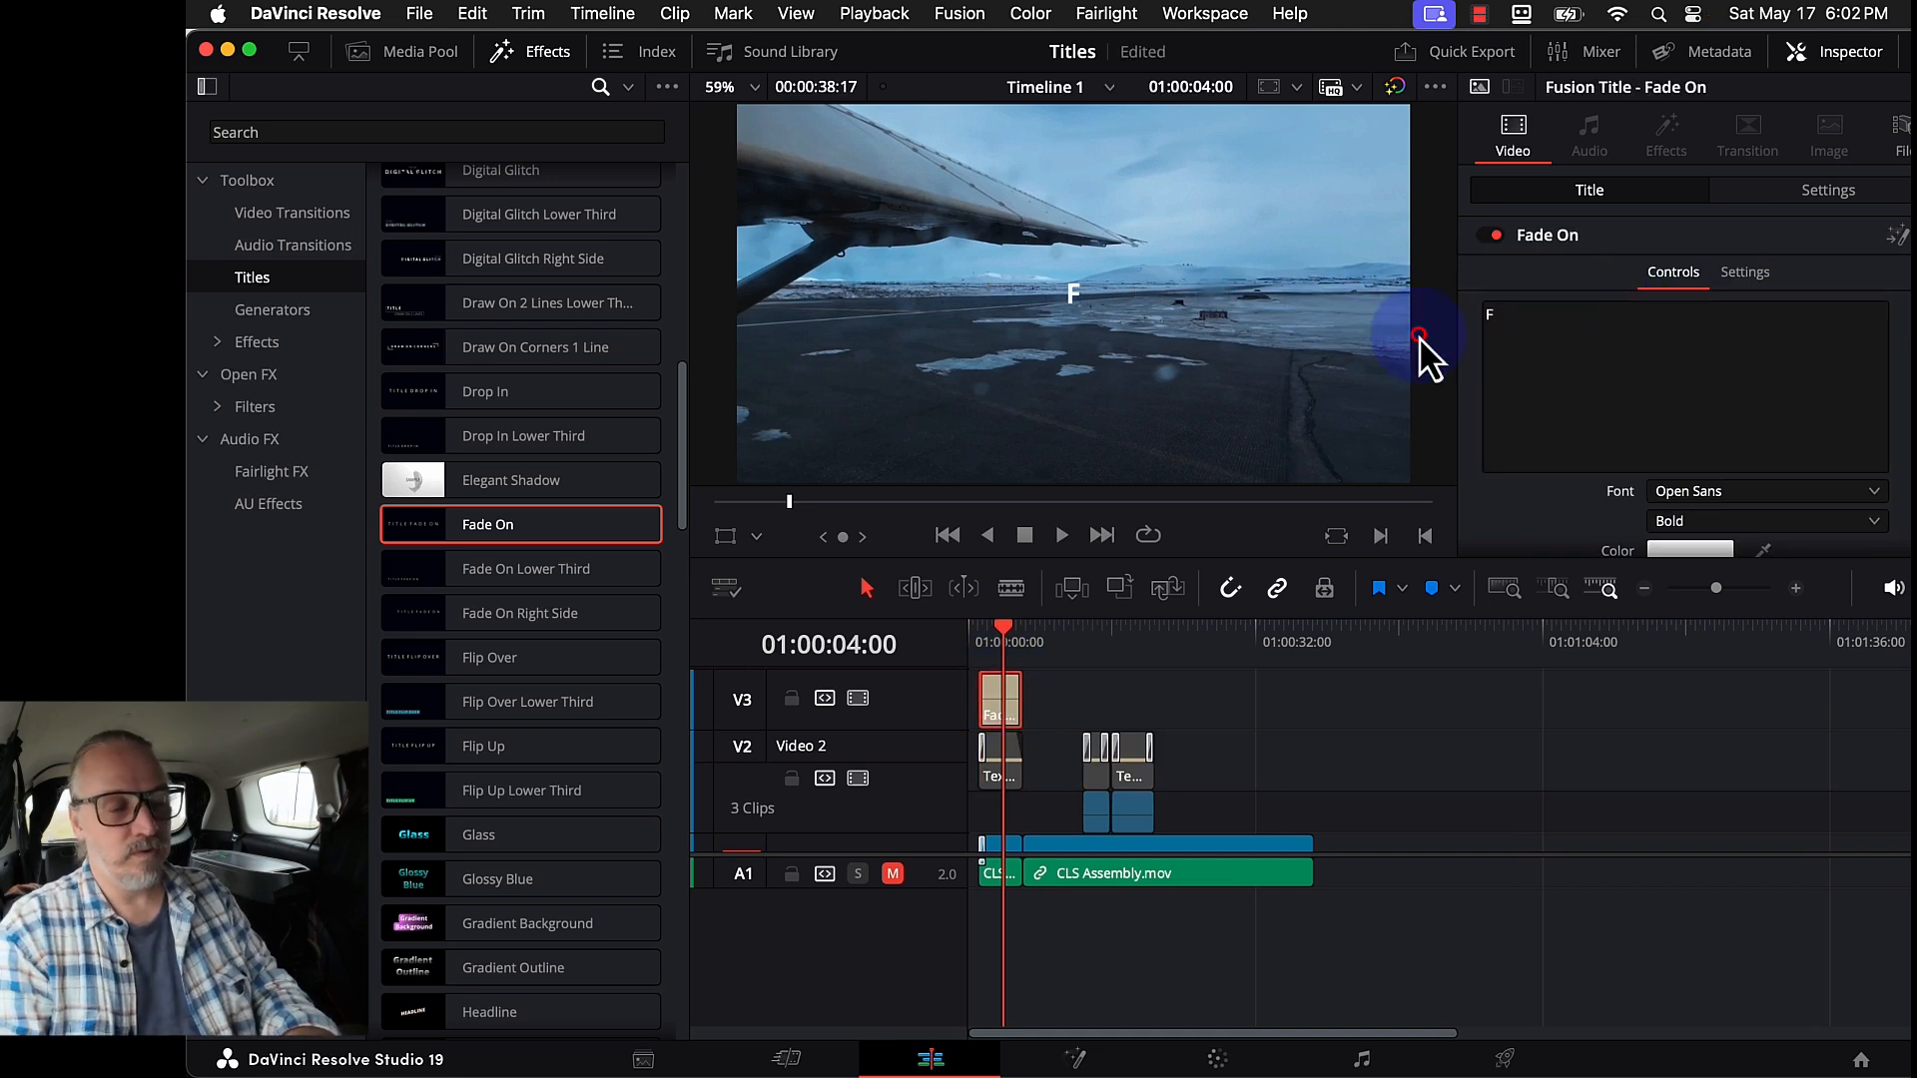
click(1557, 369)
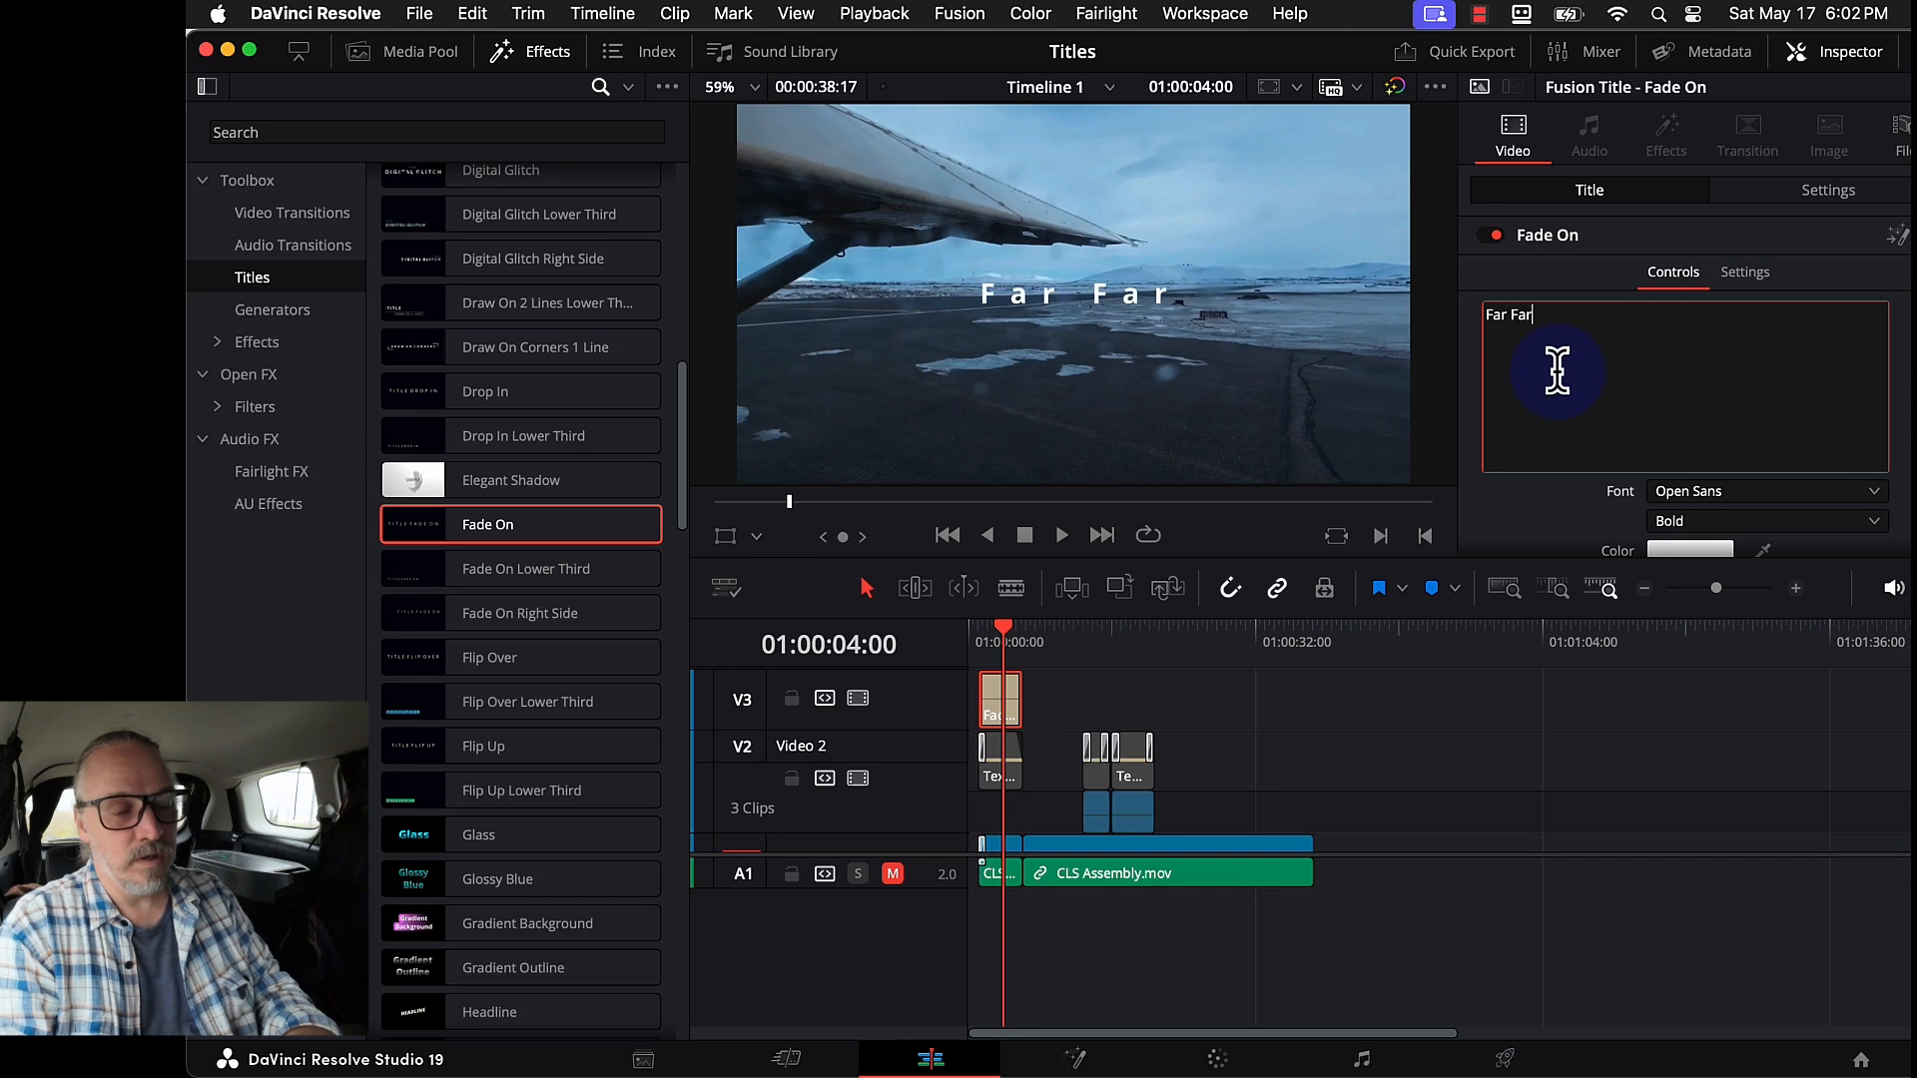
text(ar Far Away)
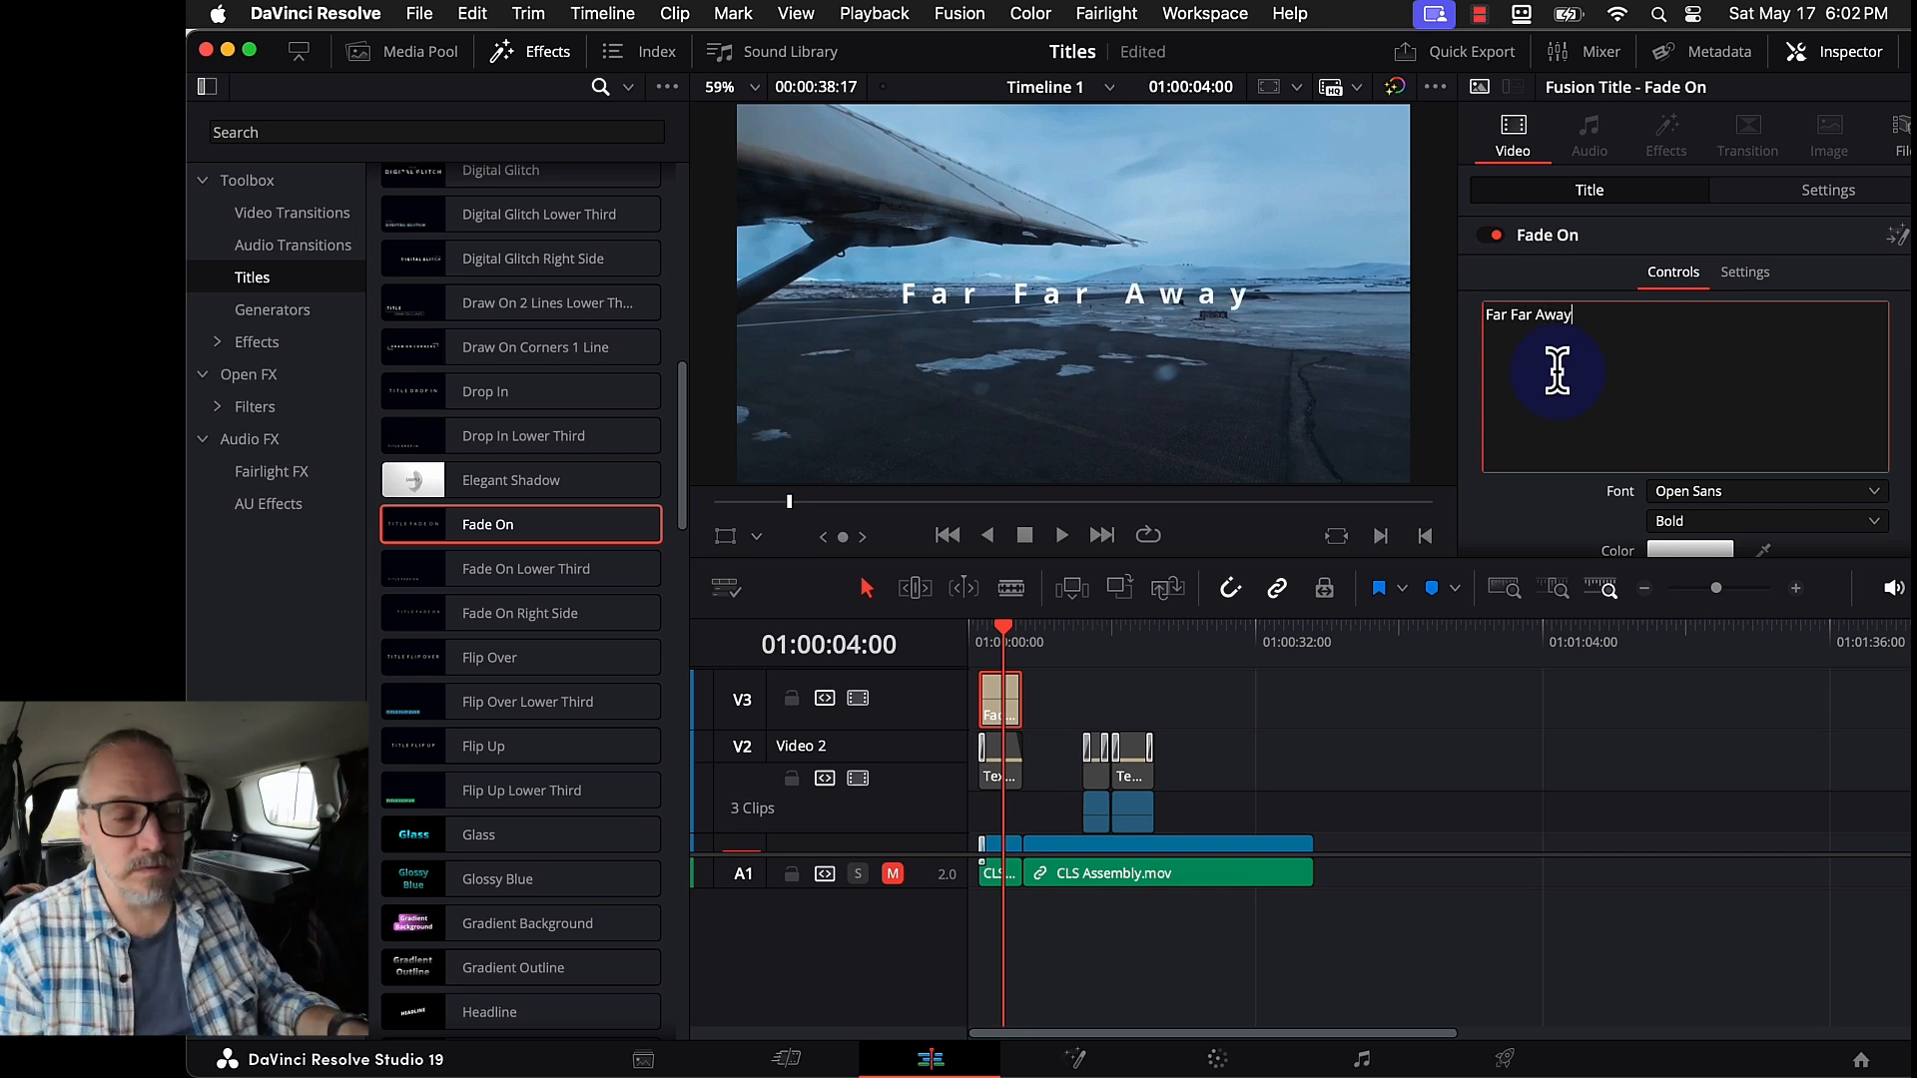
- Enlarge the text to size 0.0906 and complete it as 'Far Far Away...'
scroll(1654, 414, down, 5)
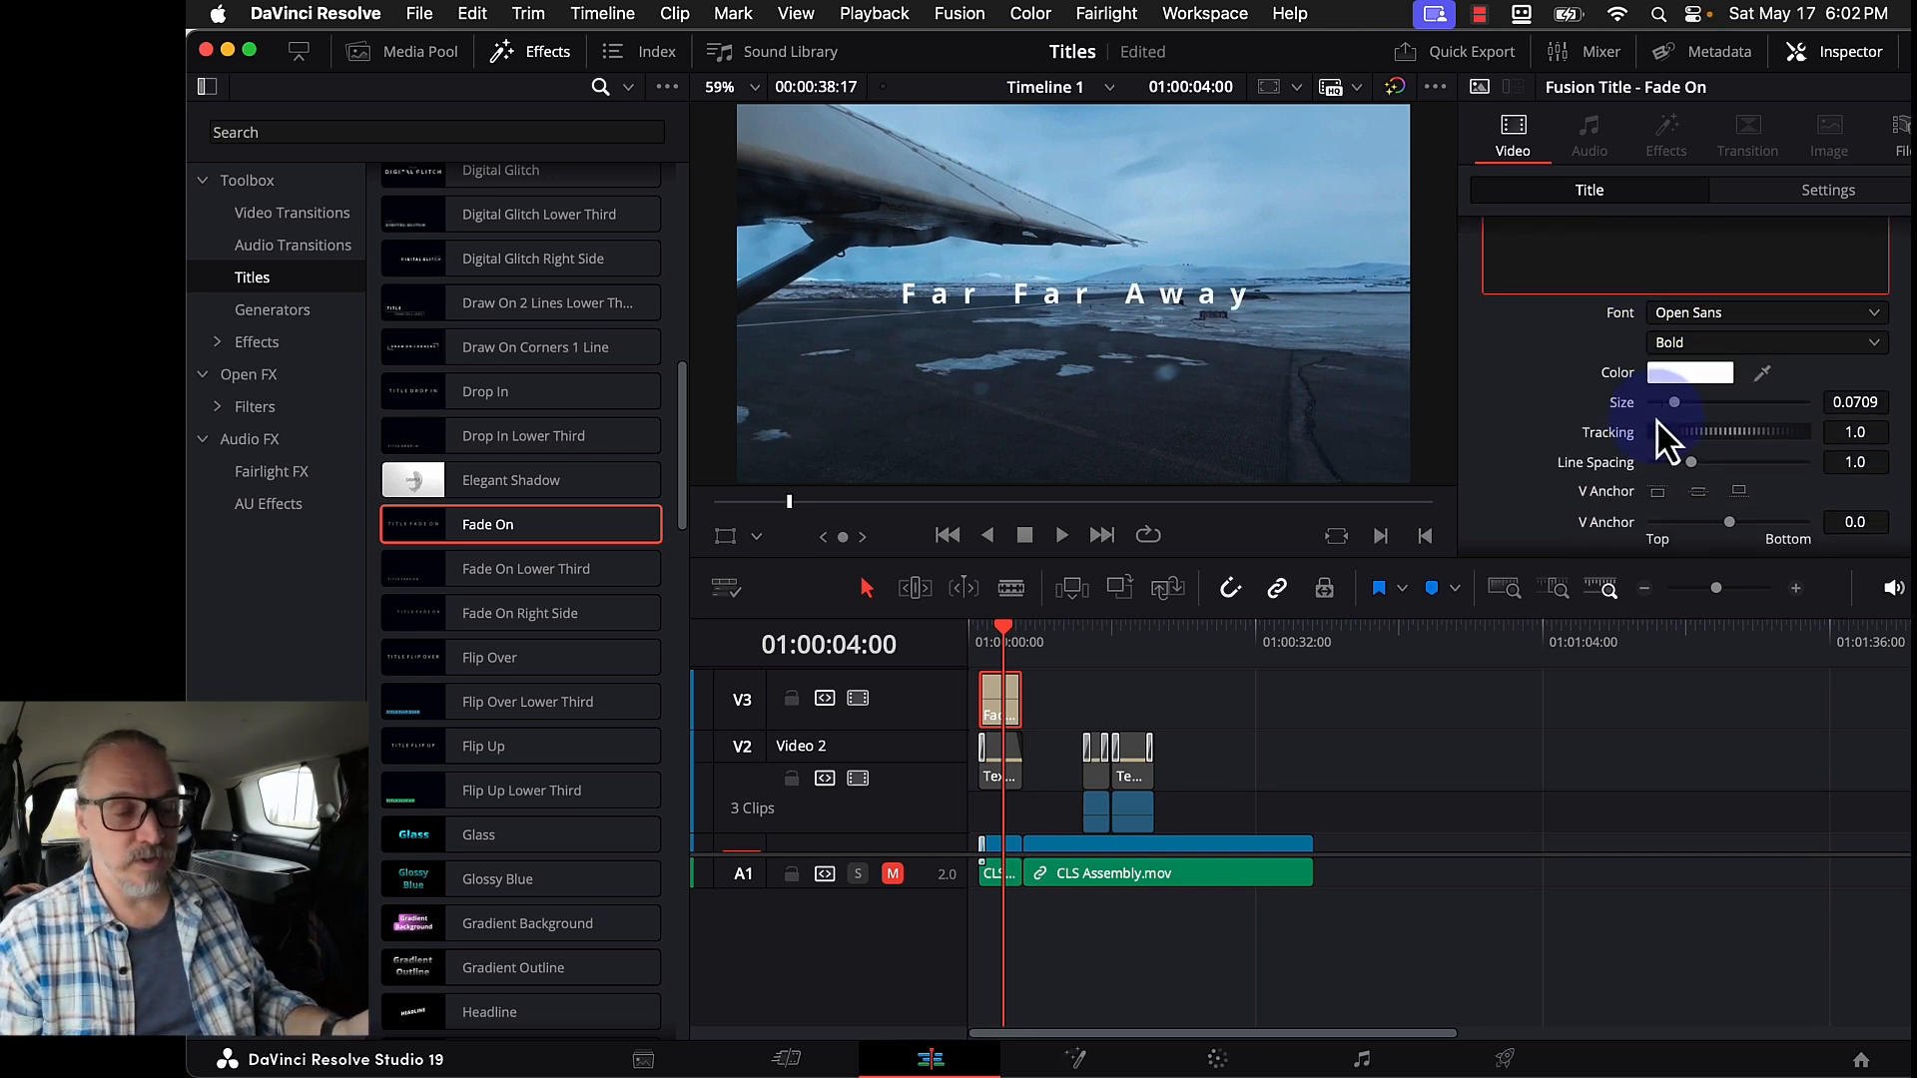
drag(1676, 408, 1681, 409)
scroll(1736, 384, up, 5)
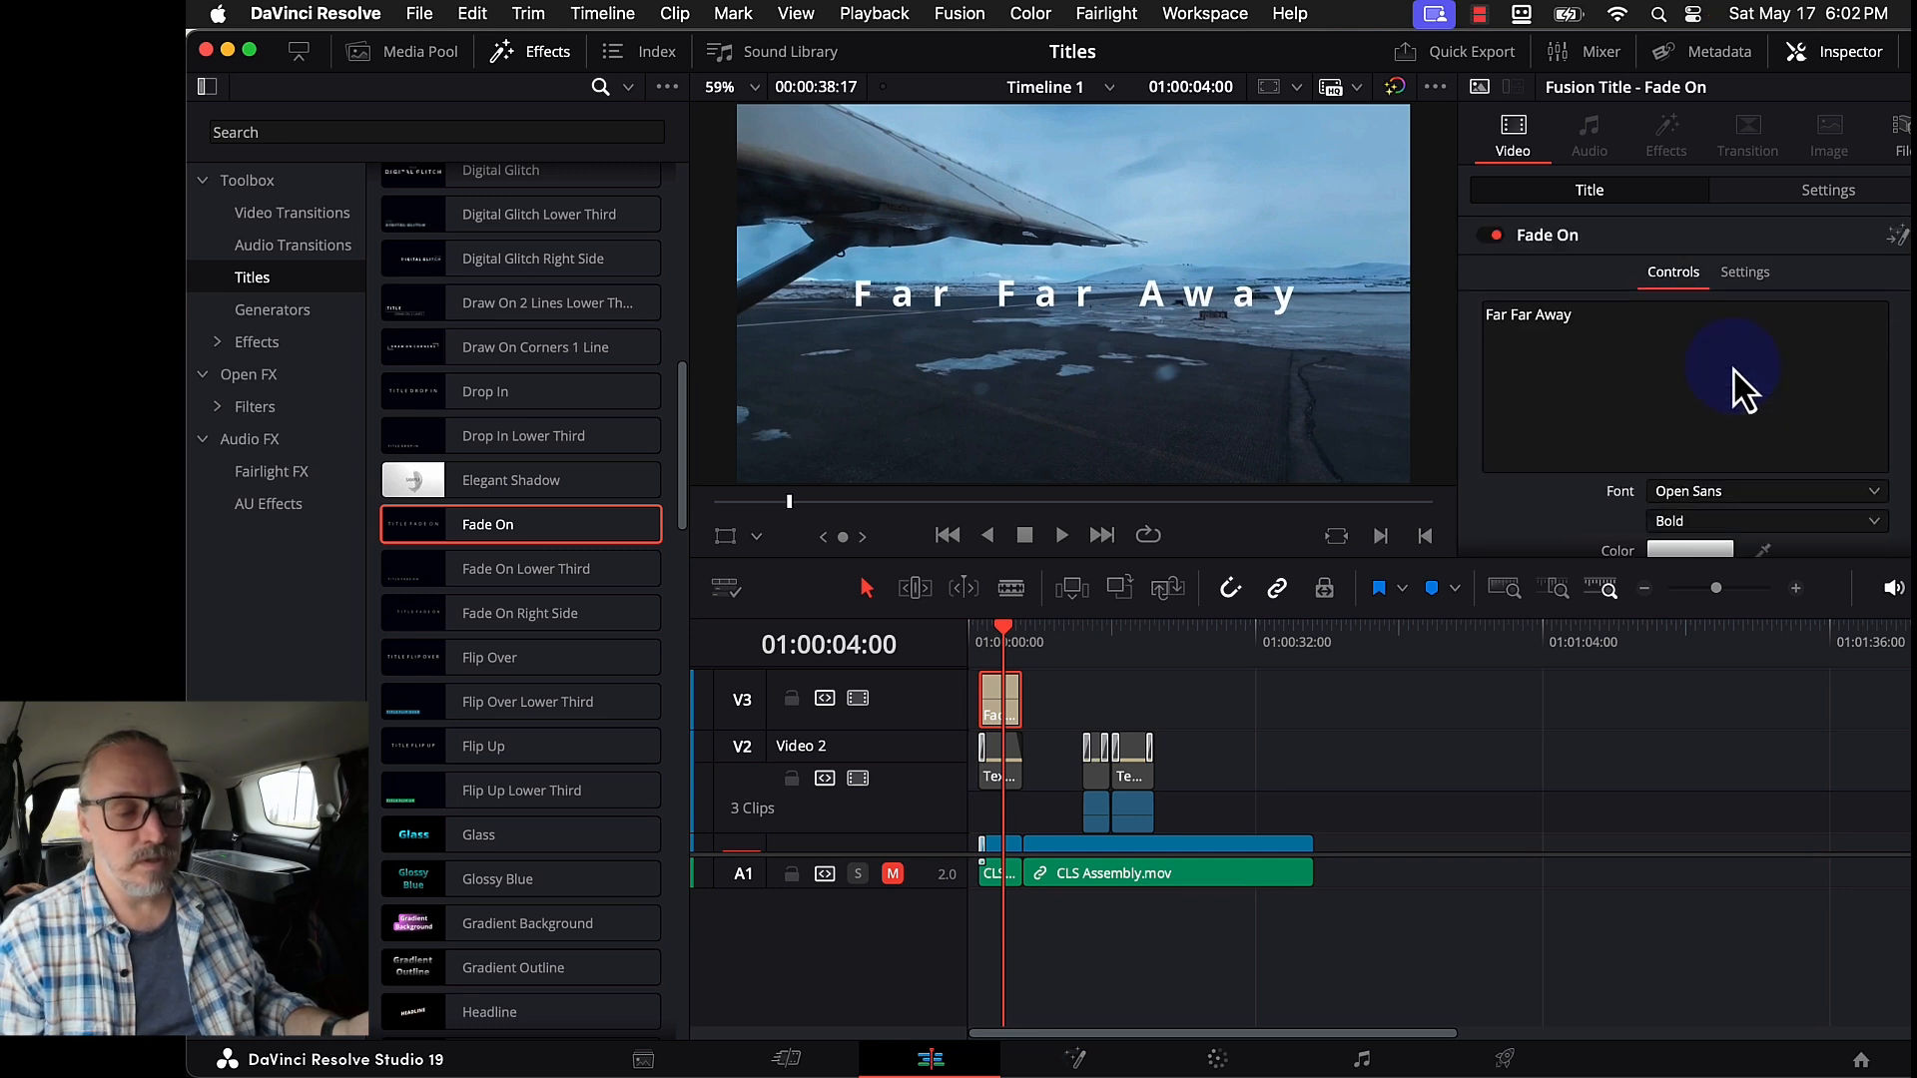
text(...)
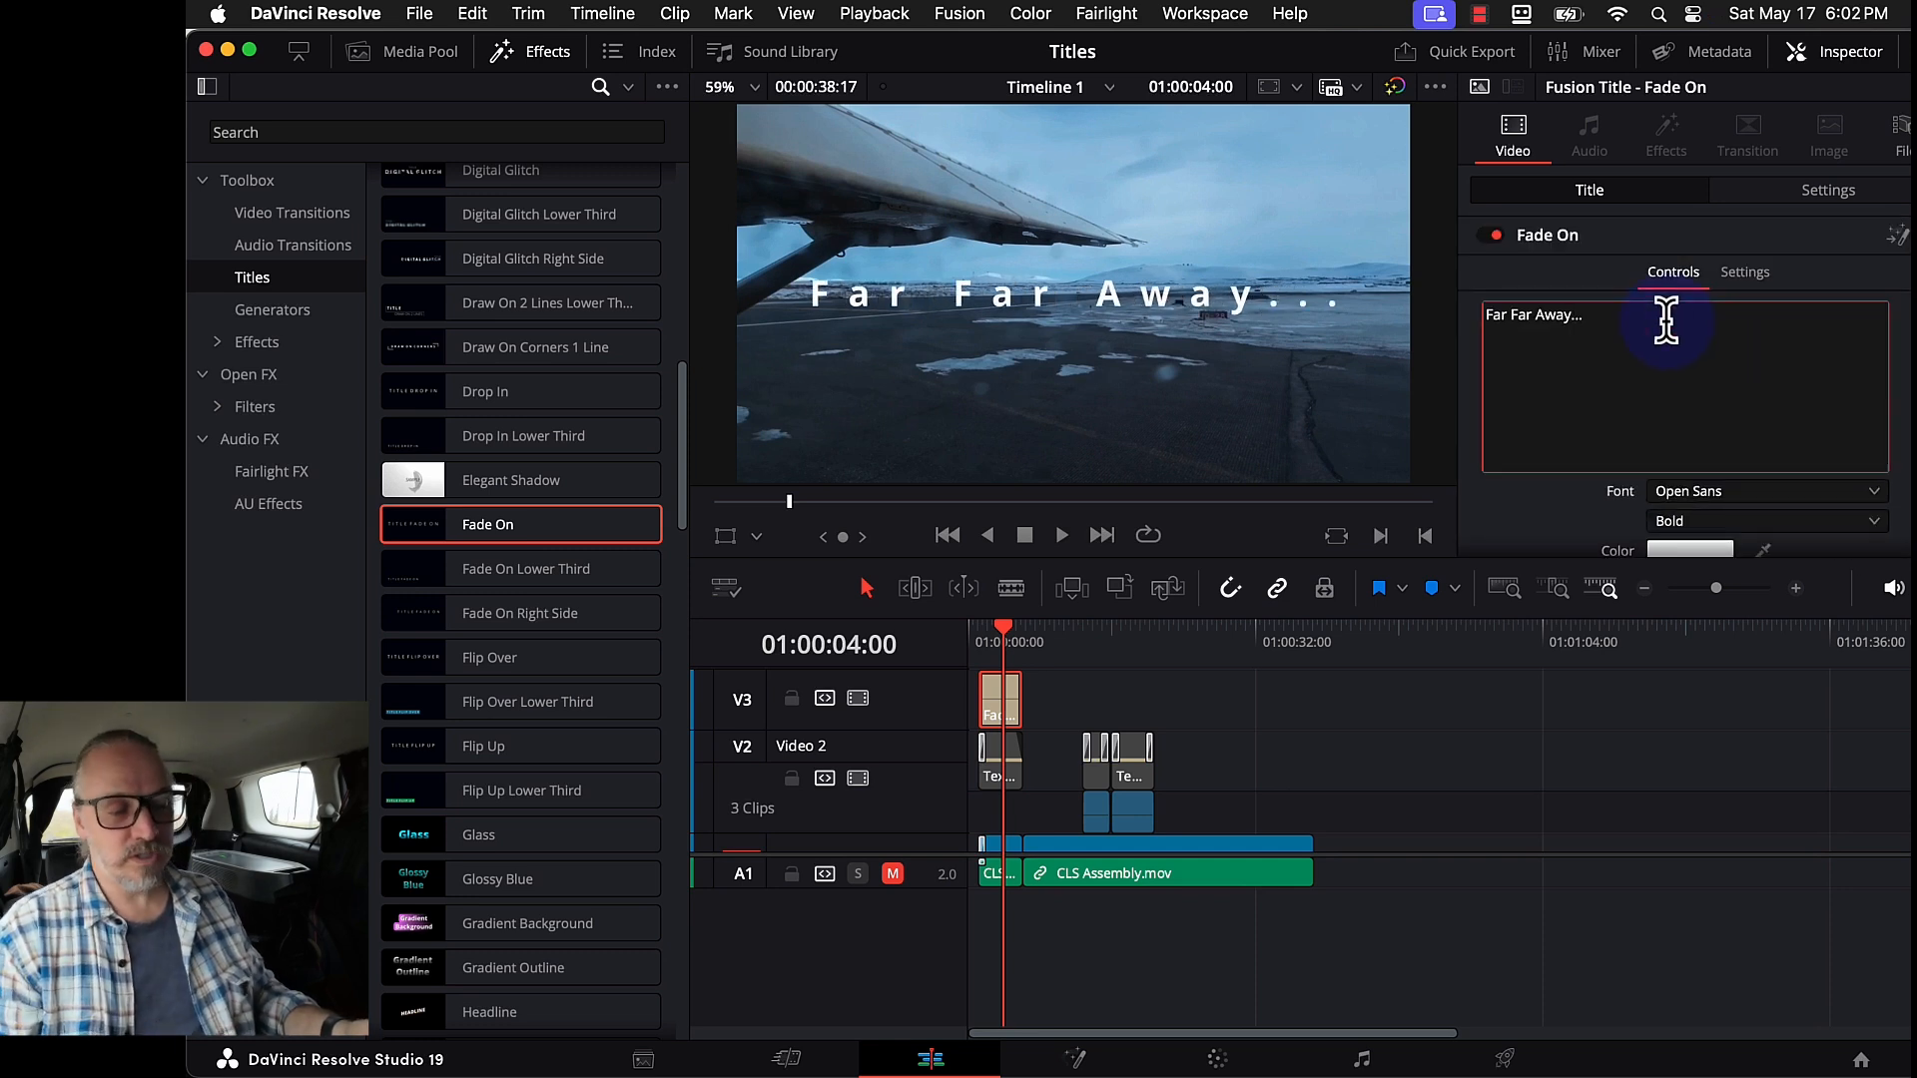
scroll(1677, 449, down, 5)
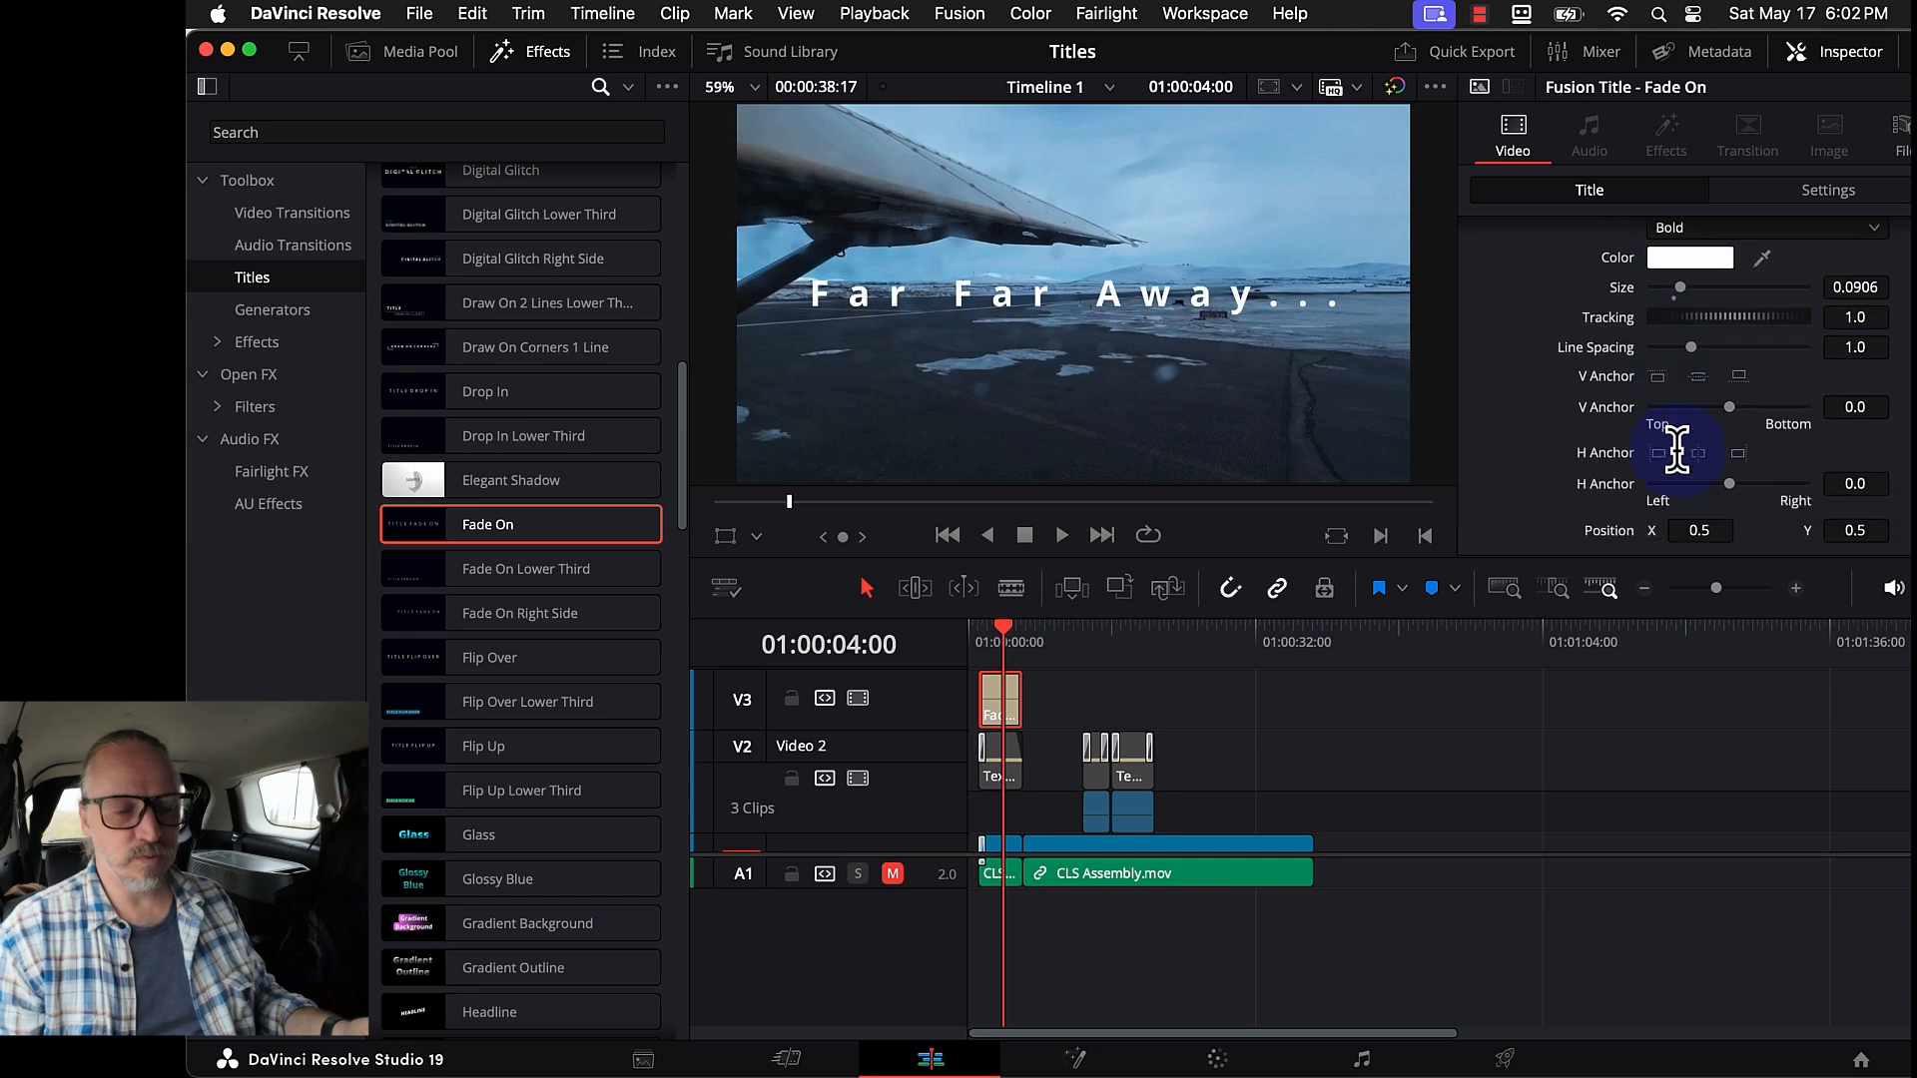
scroll(1677, 449, up, 5)
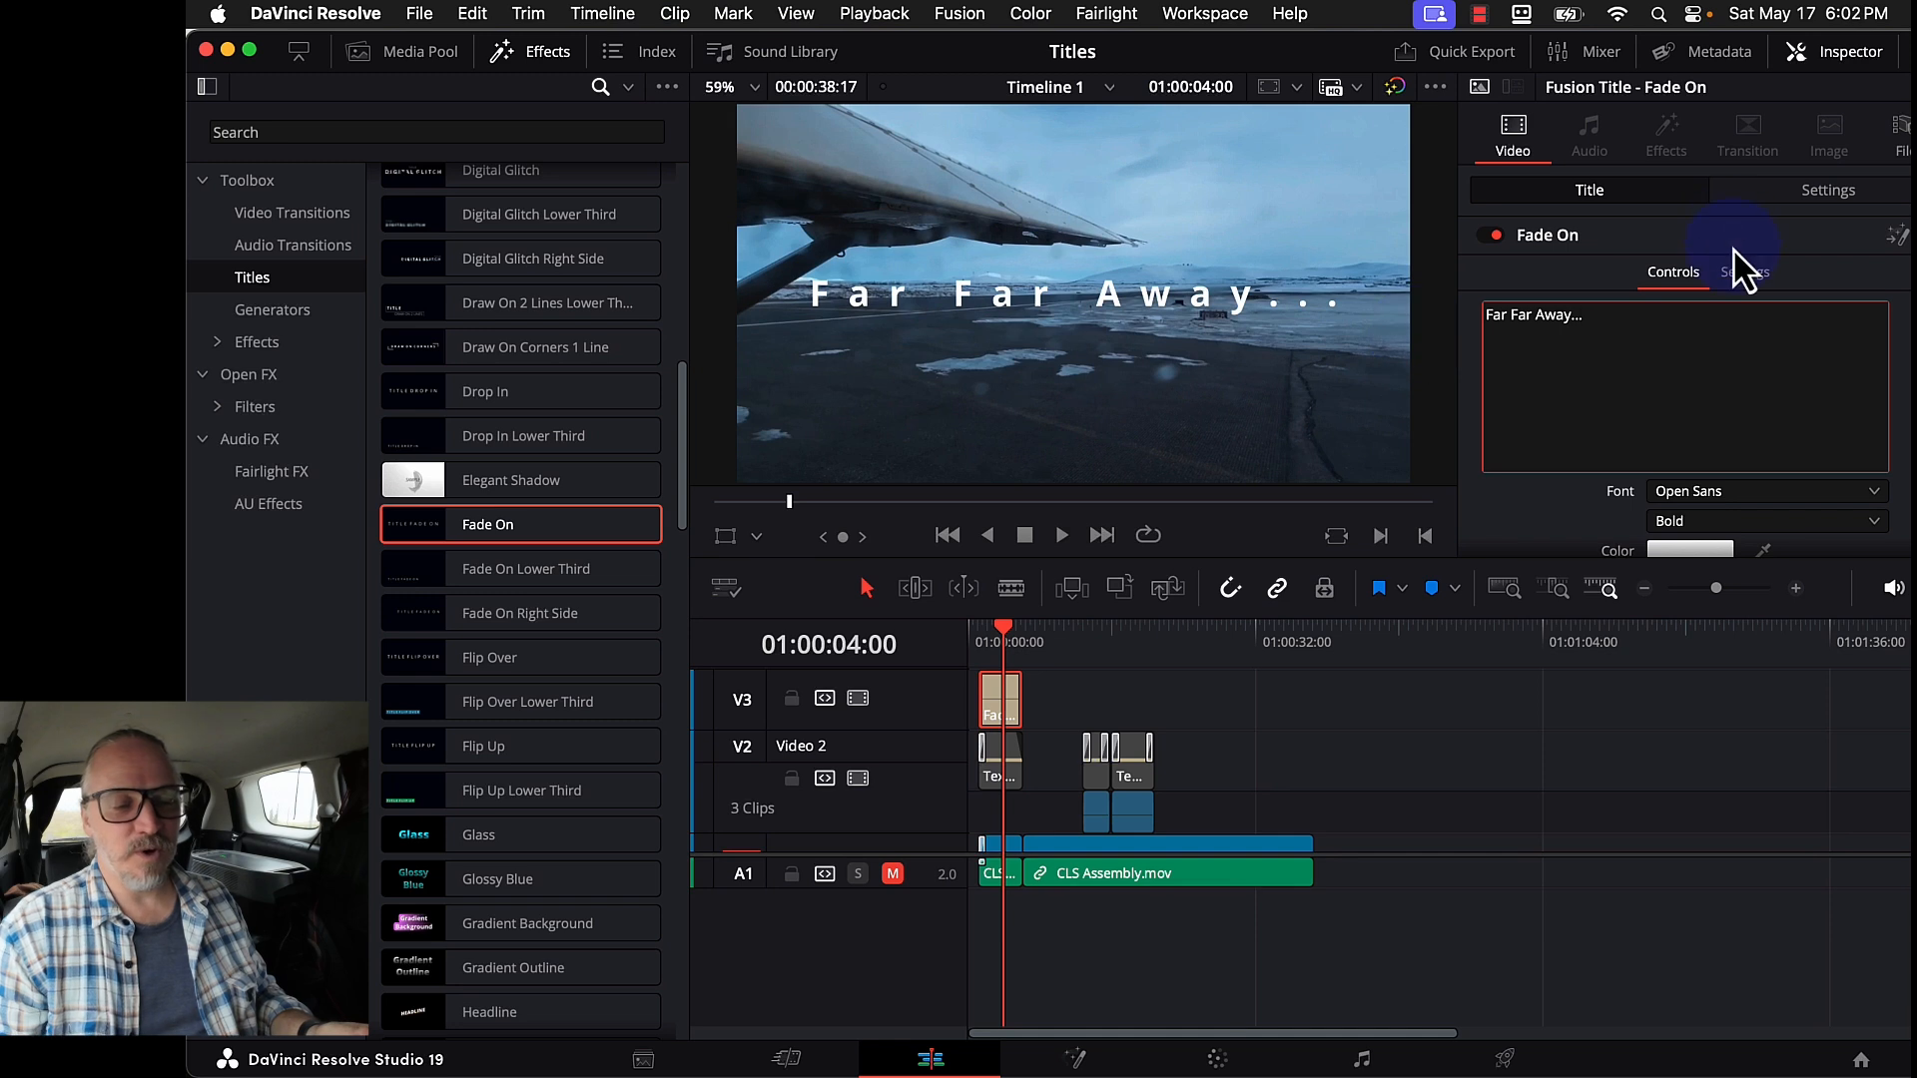
click(1744, 273)
scroll(1752, 385, down, 1)
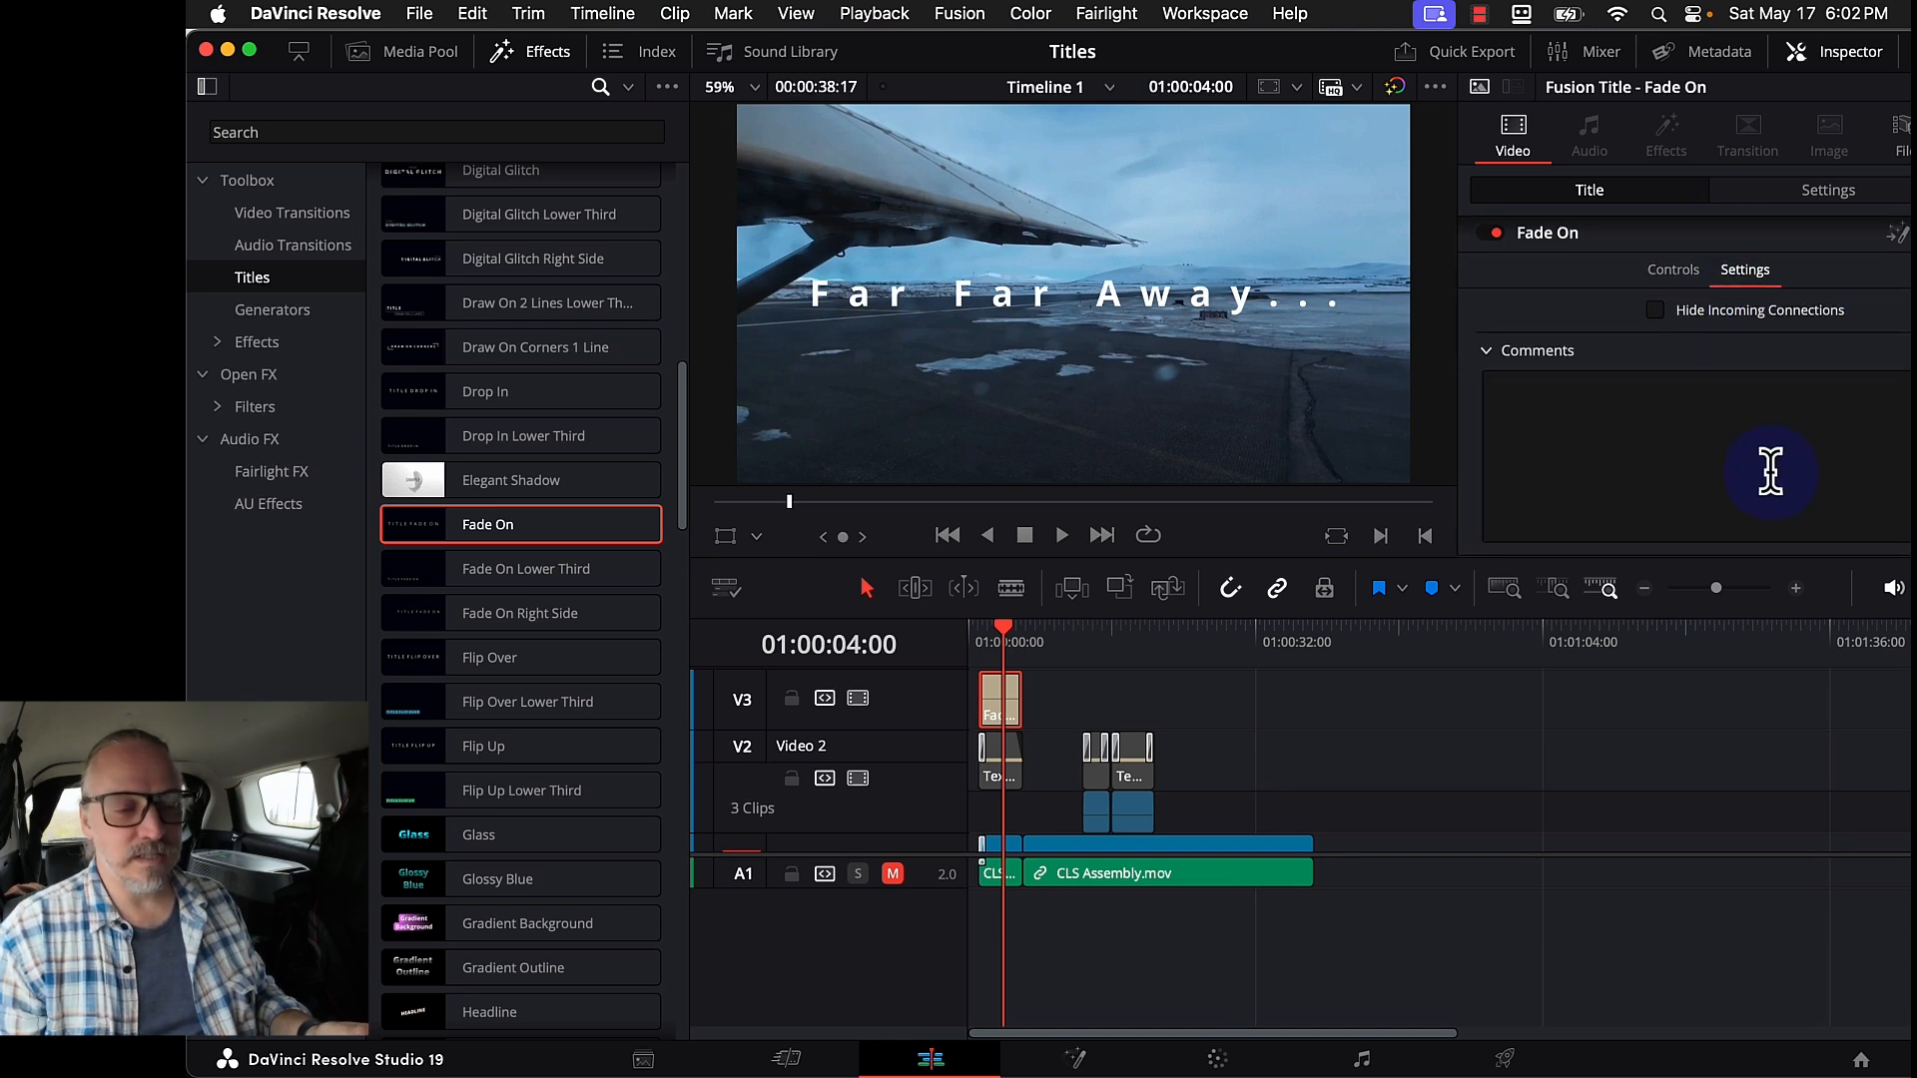
click(1673, 270)
- Move the 'Far Far Away...' title to position X 64, Y -265
click(1782, 196)
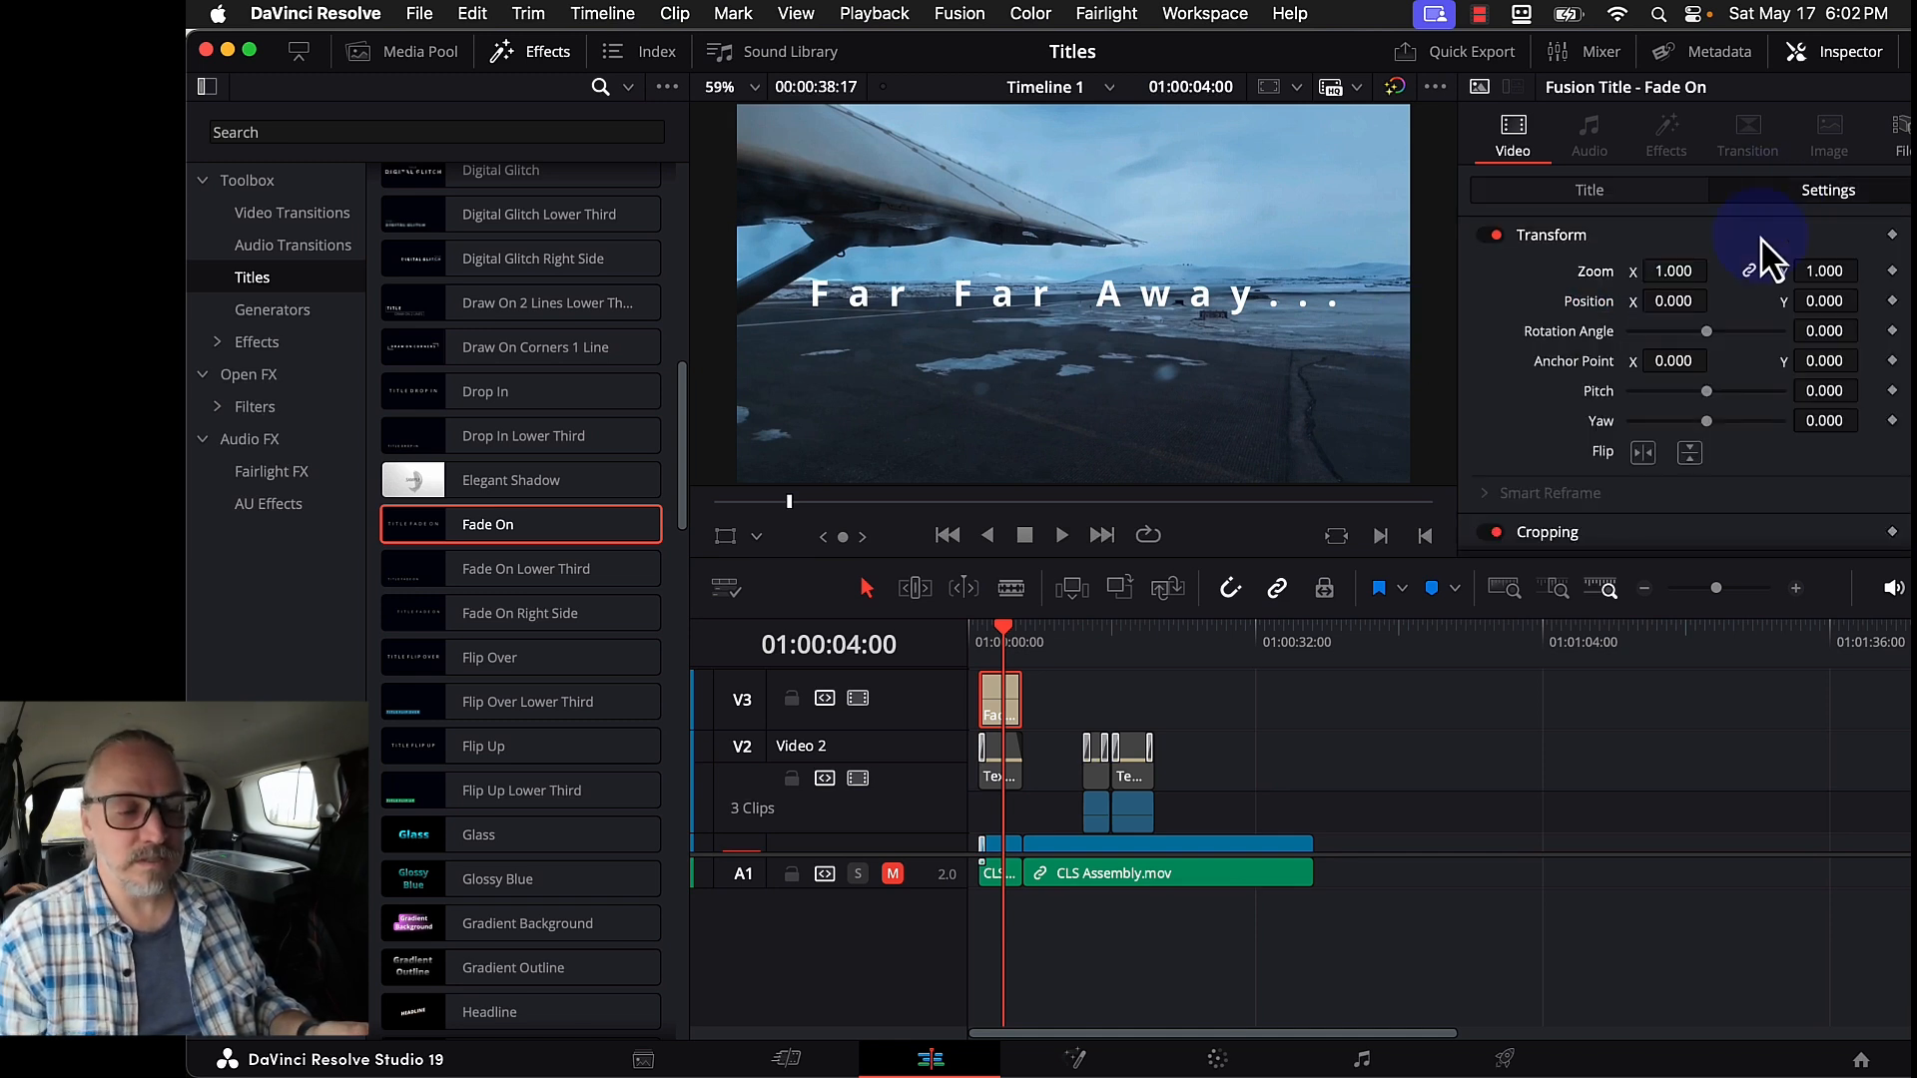
drag(1833, 302, 1835, 309)
drag(1674, 300, 1681, 310)
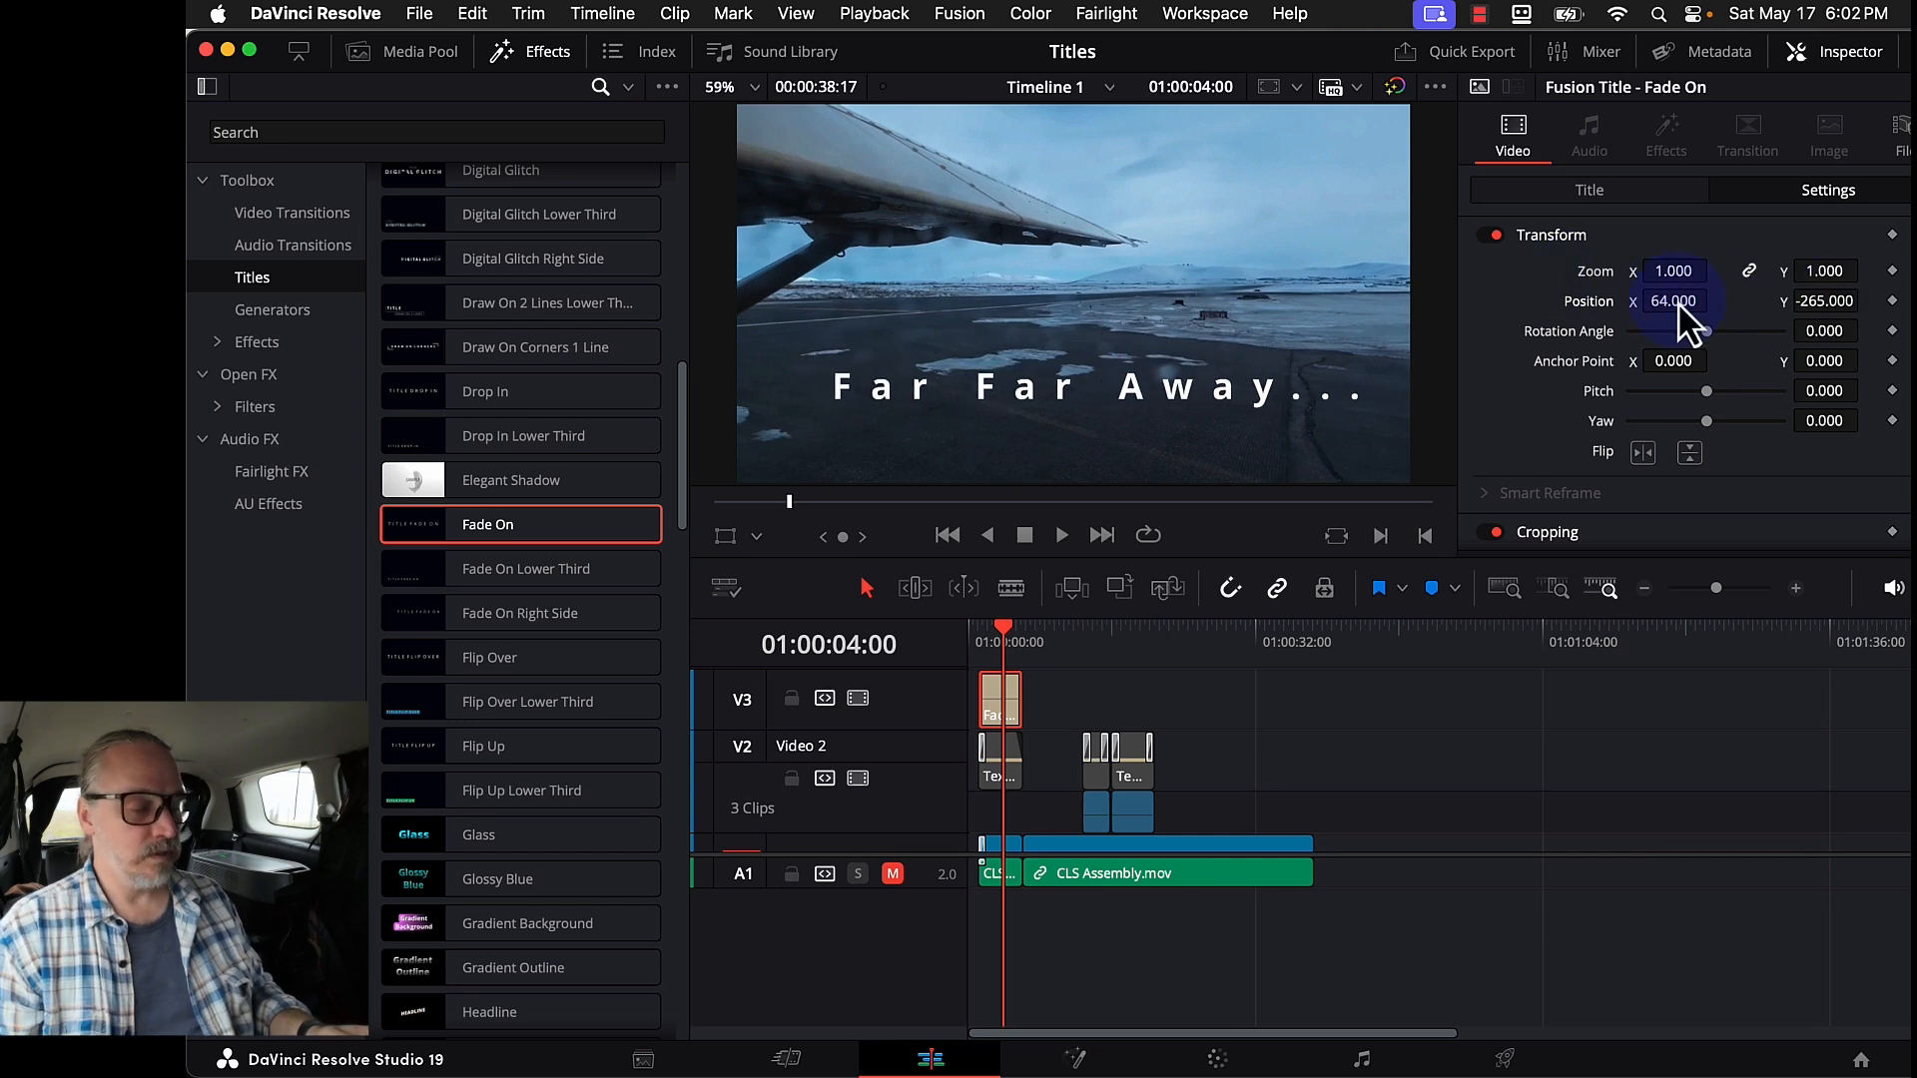
- Play the opening from the timeline start to preview the title's fade-in
click(968, 631)
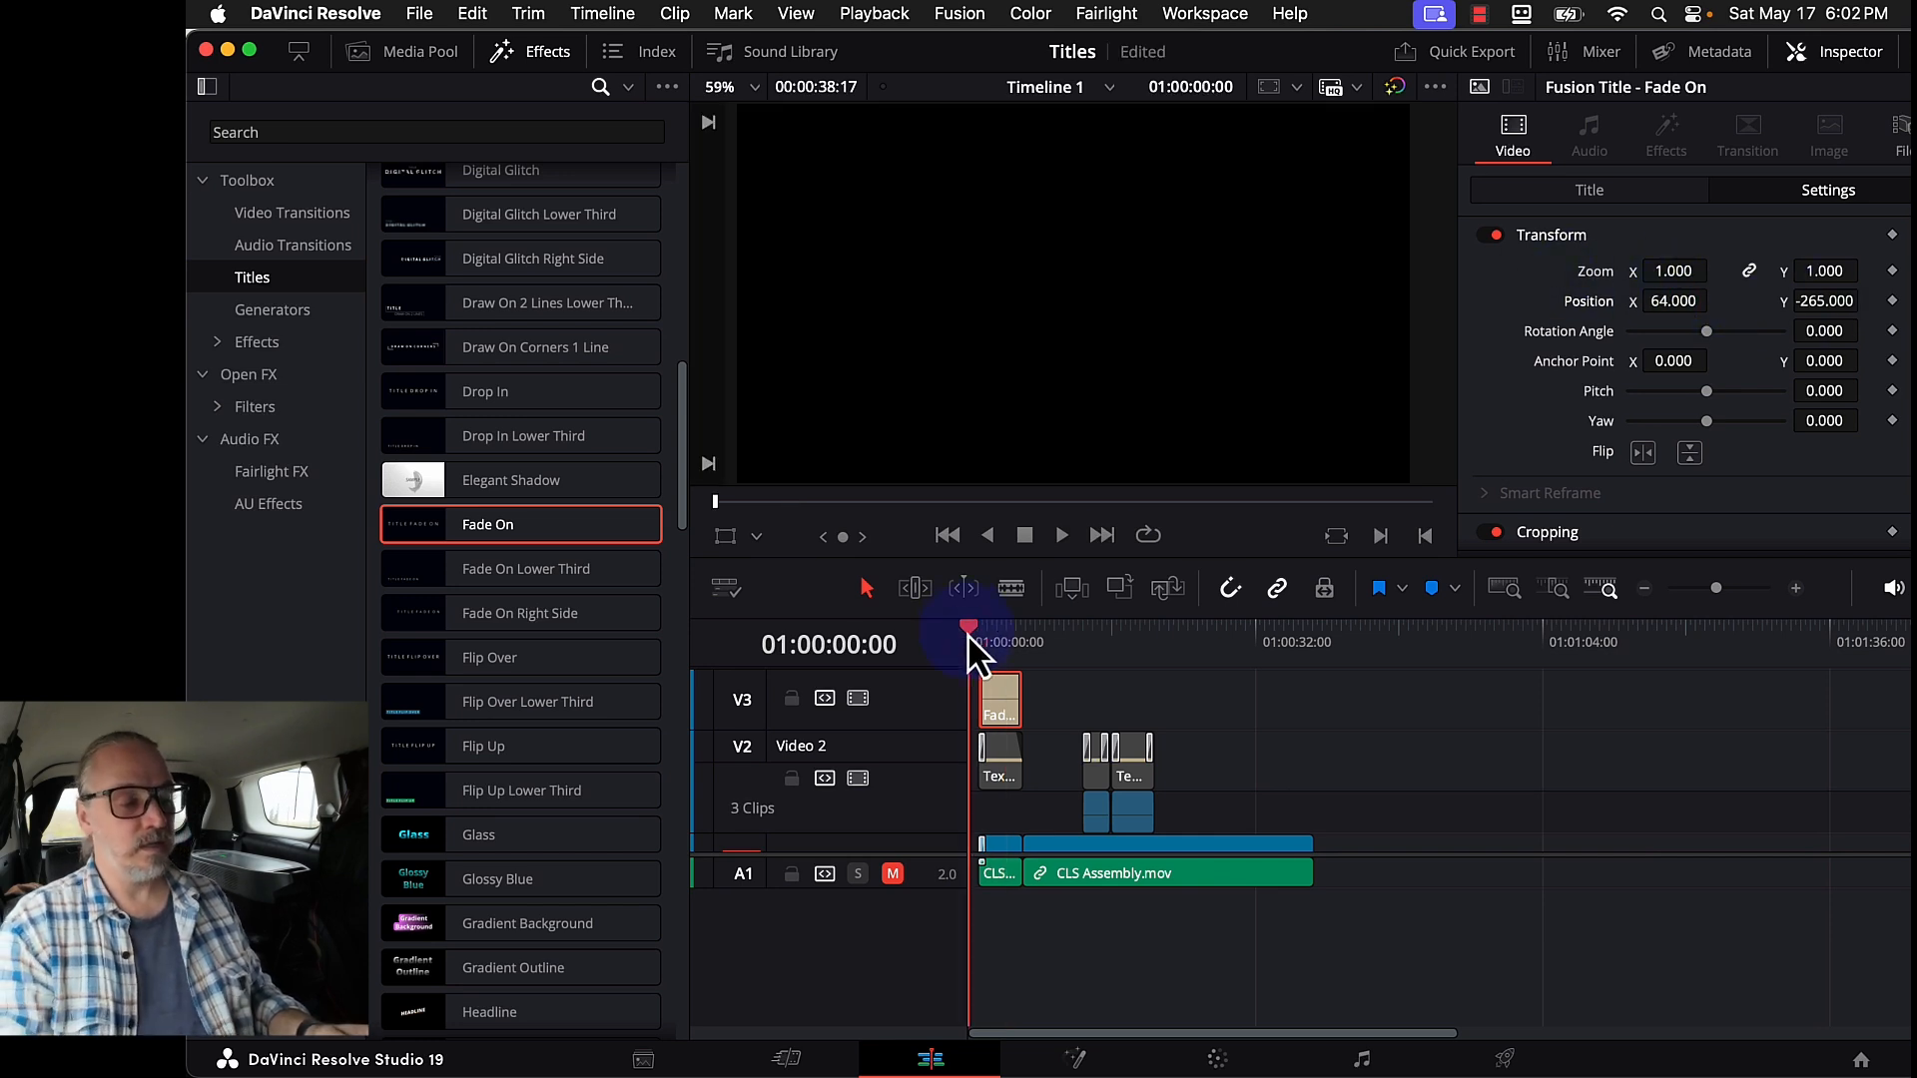
key(space)
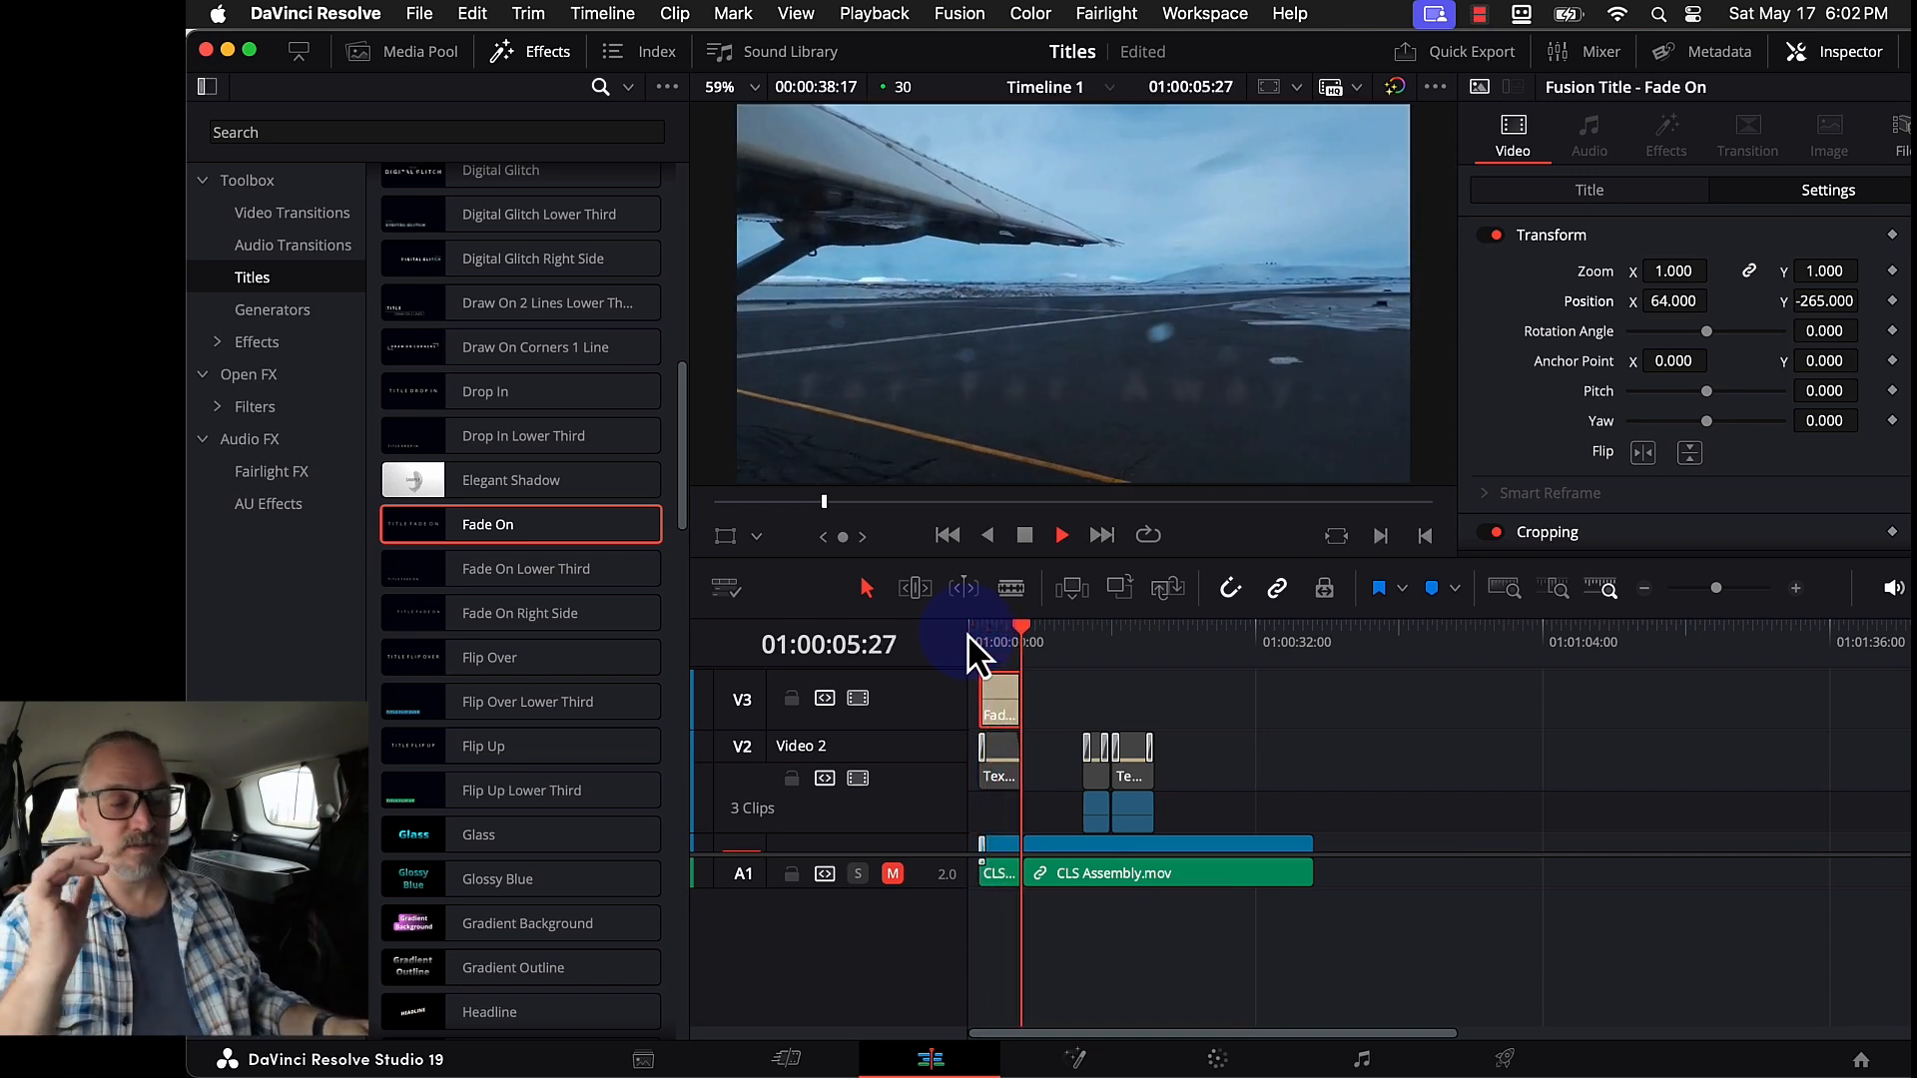
key(space)
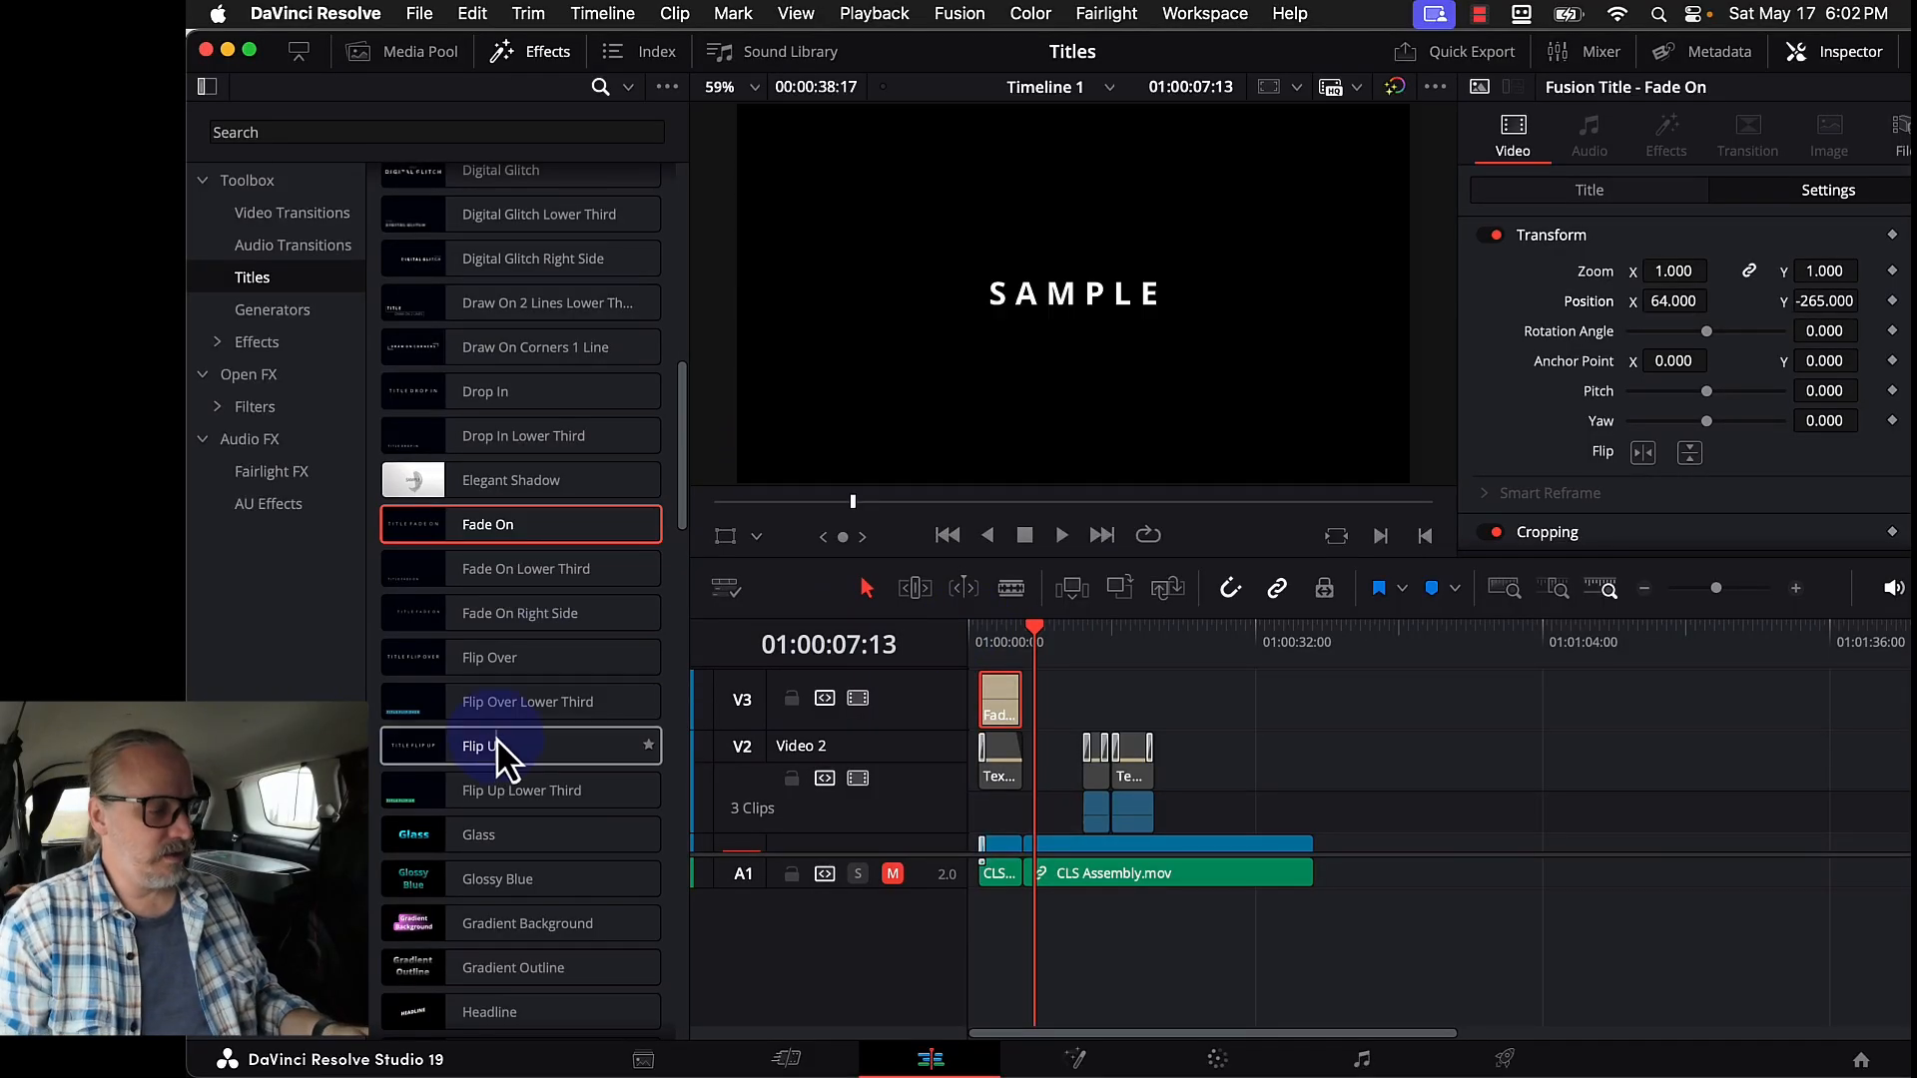
scroll(497, 740, down, 3)
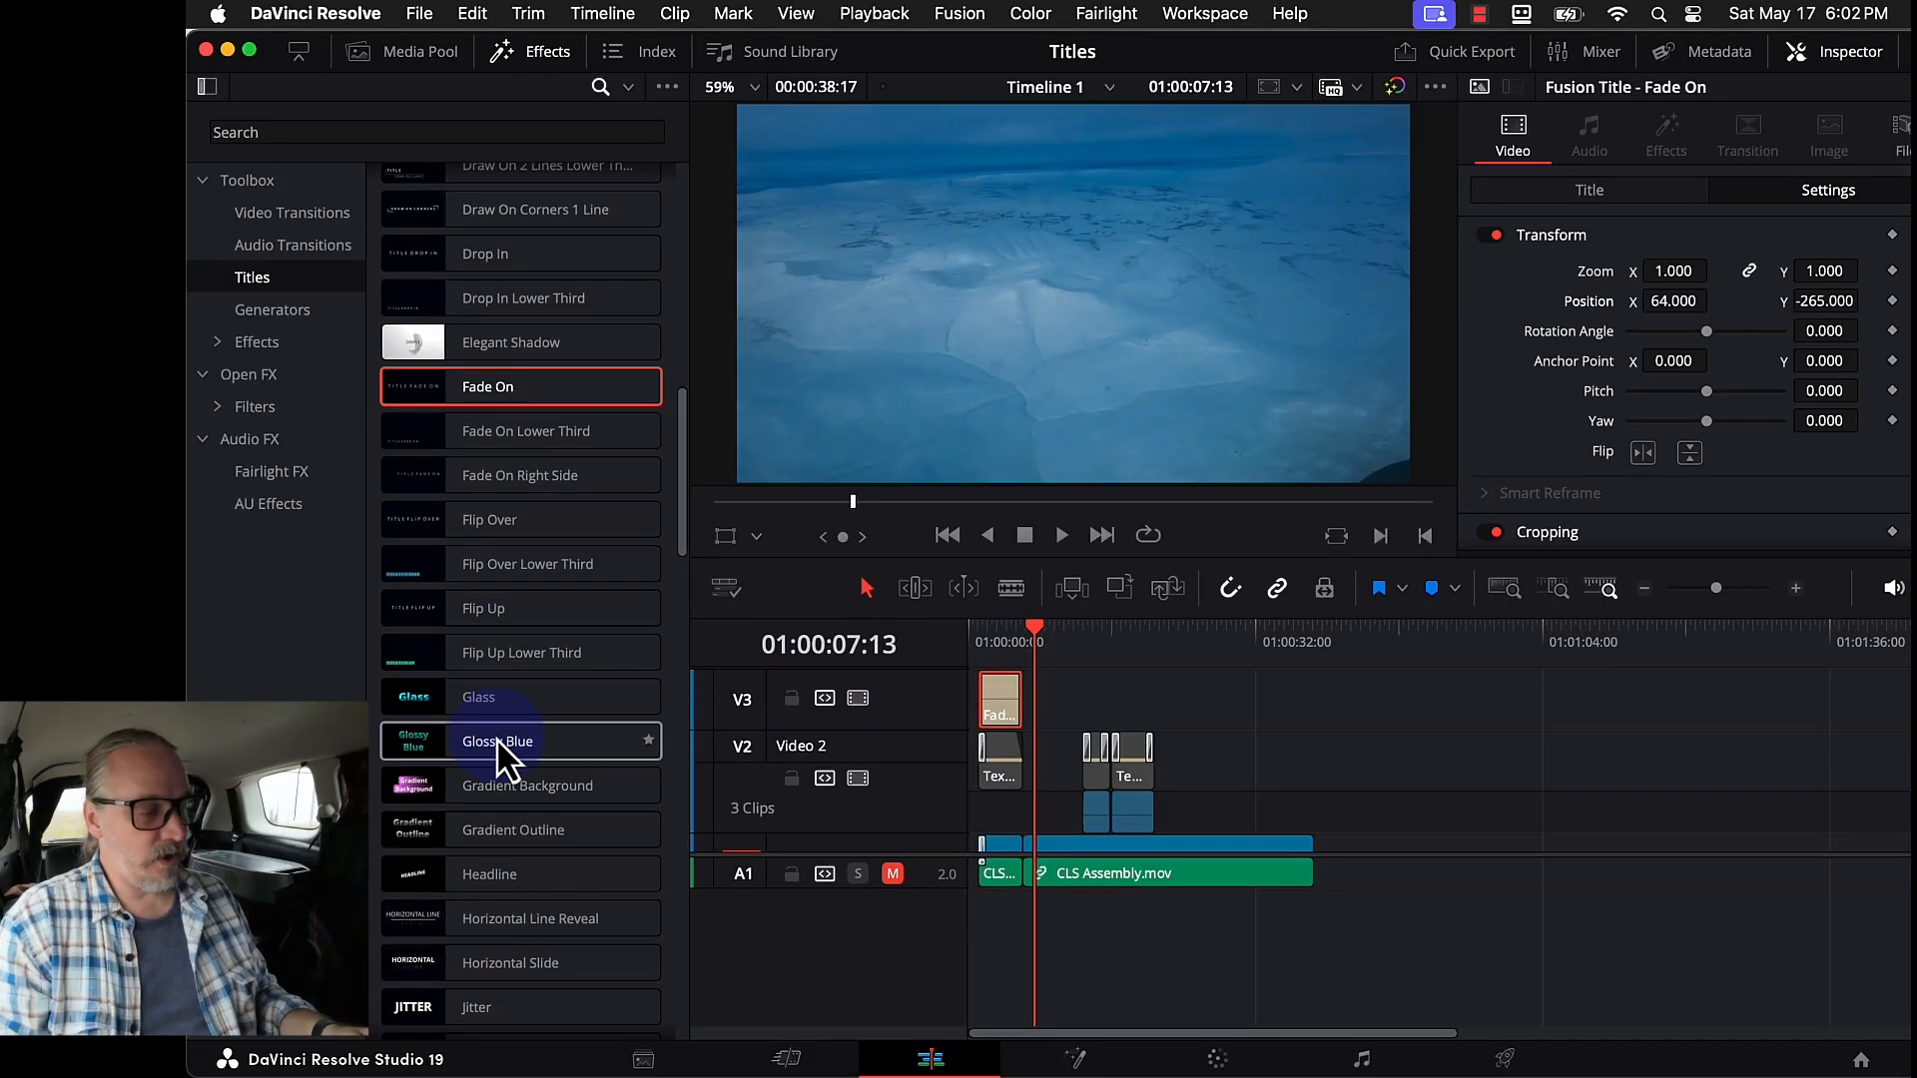